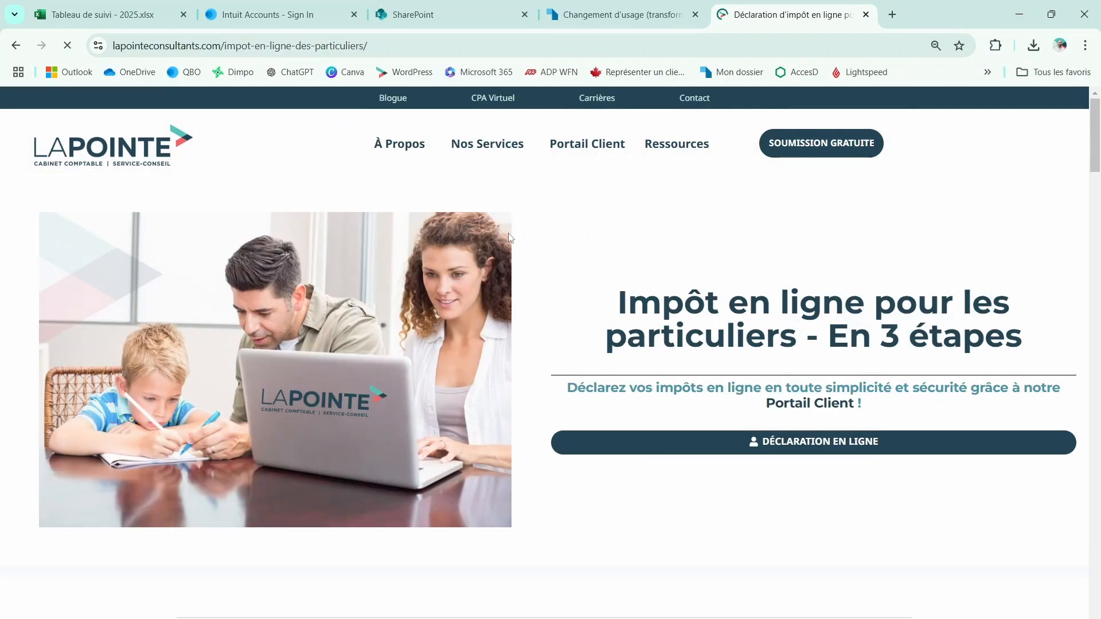
Step: Download the Travailleur autonome Excel form offered under the self-employed rate on the page
scroll(667, 421, "down", 8)
scroll(668, 419, "down", 14)
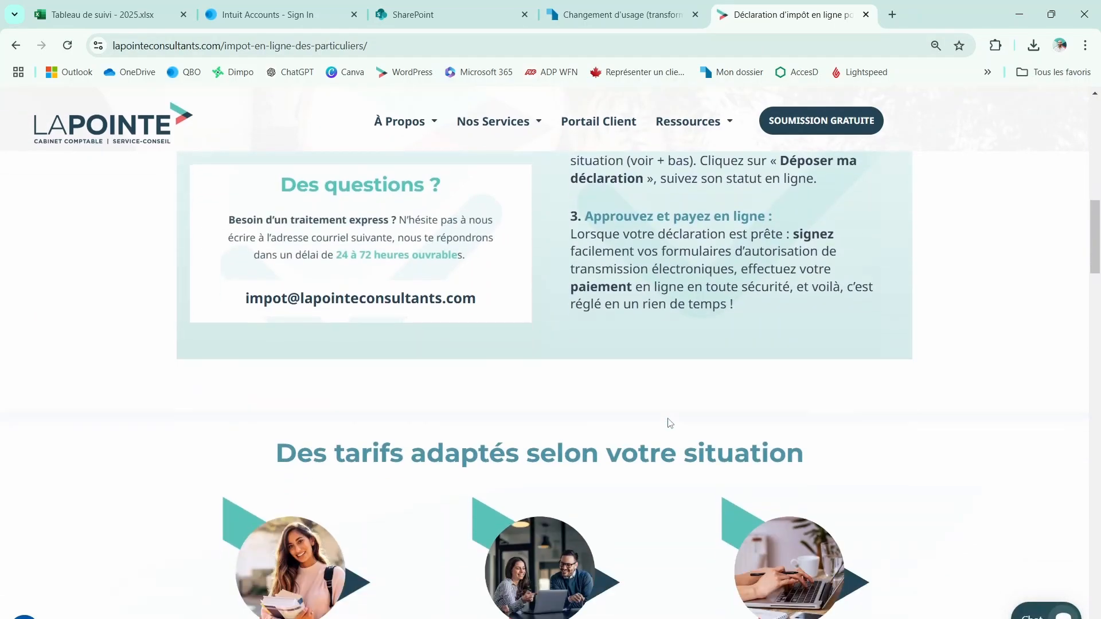
scroll(668, 419, "down", 4)
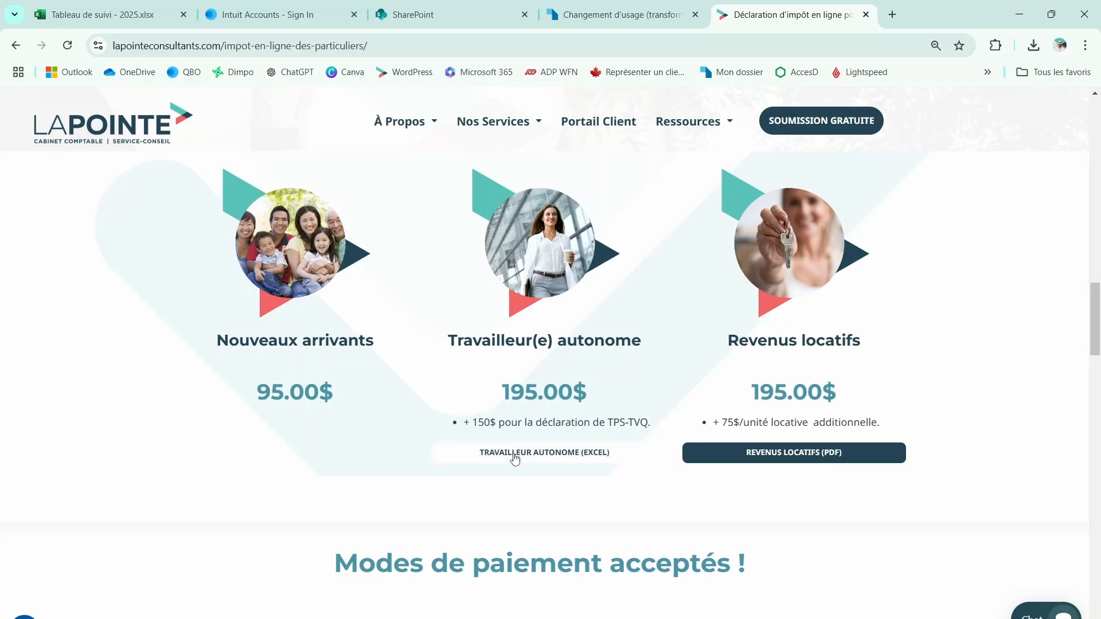
left_click(550, 454)
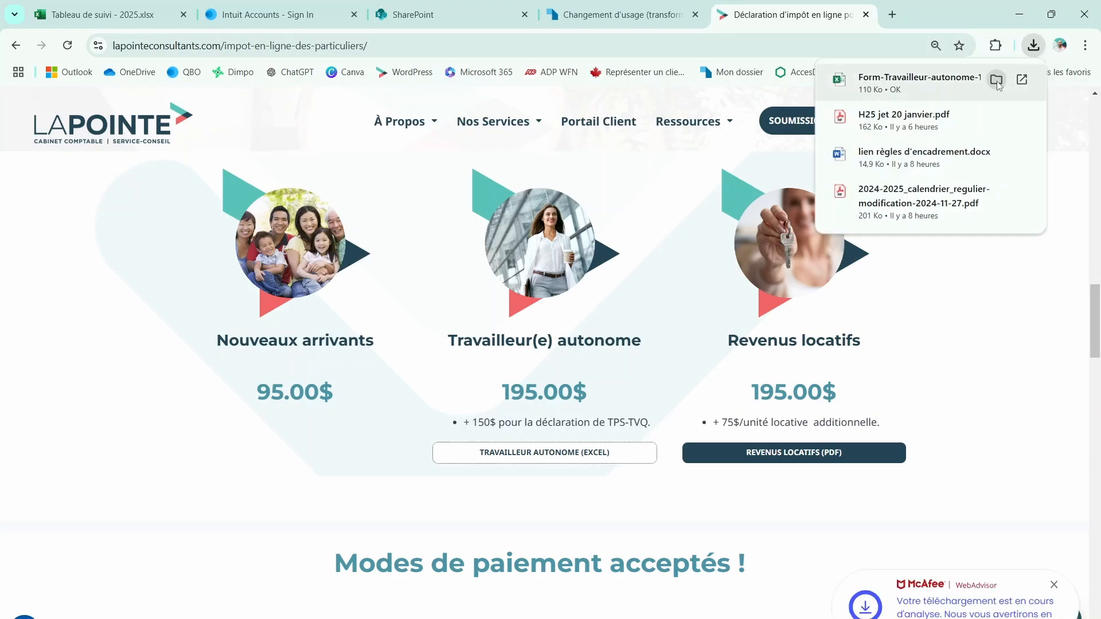
Step: Open the downloaded Form-Travailleur-autonome workbook from its folder and enable editing
left_click(996, 81)
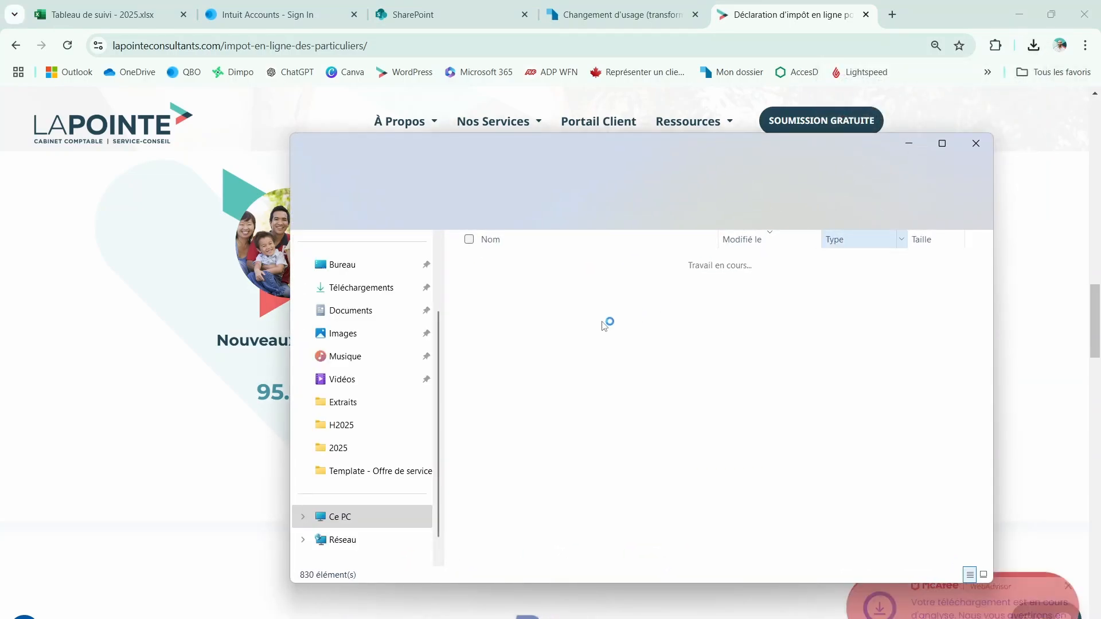
left_click(221, 443)
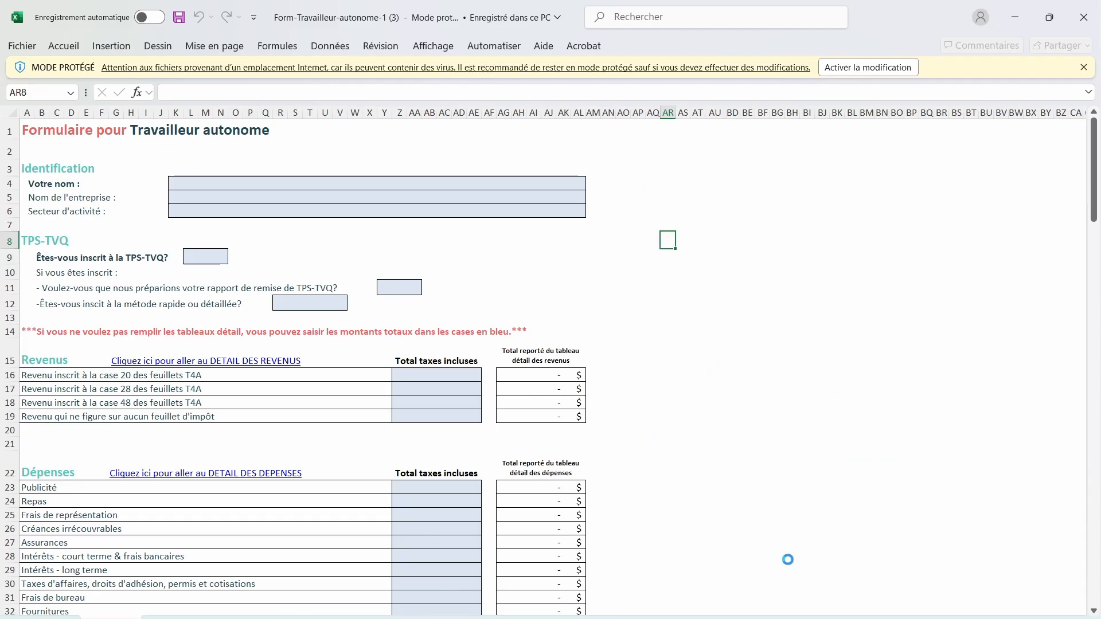
left_click(867, 67)
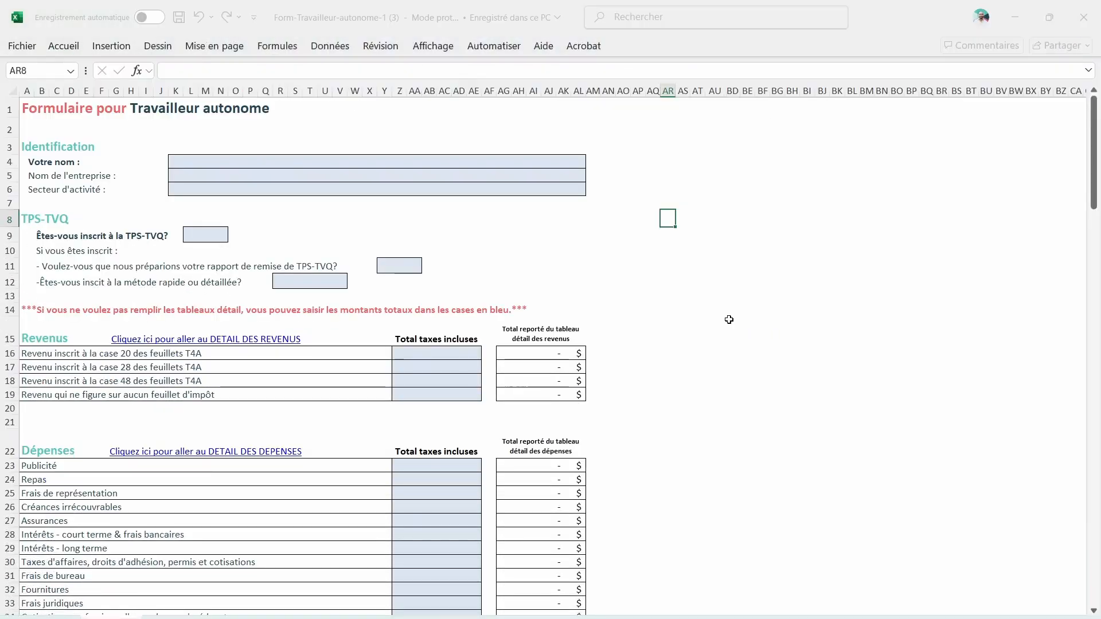
left_click(61, 196)
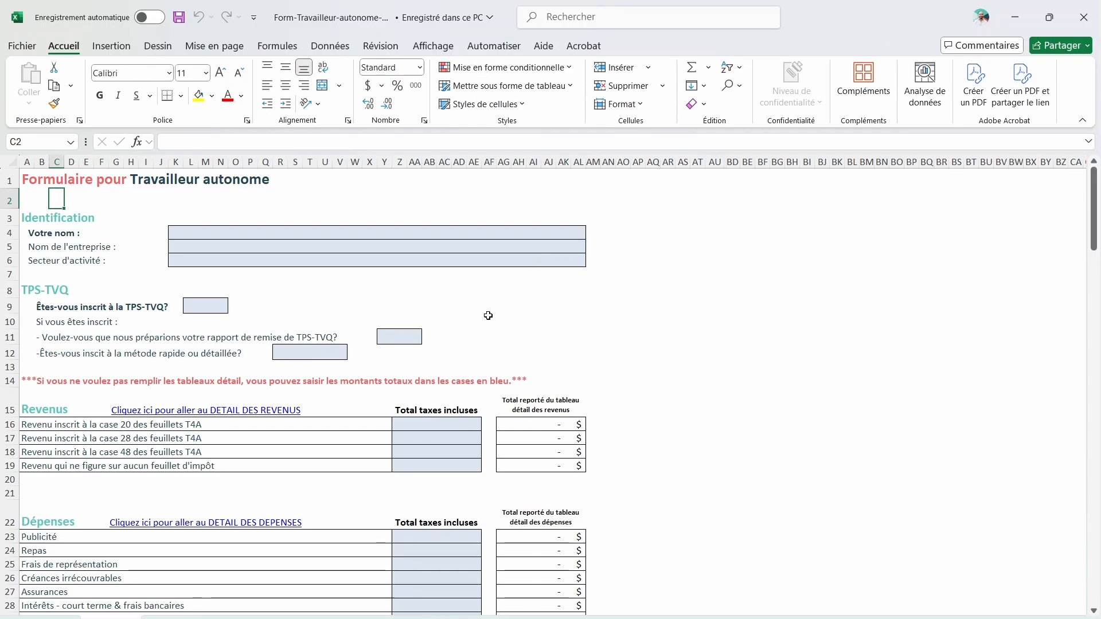
Step: Enter the taxpayer's full name in the Votre nom field of the Identification section
left_click(273, 234)
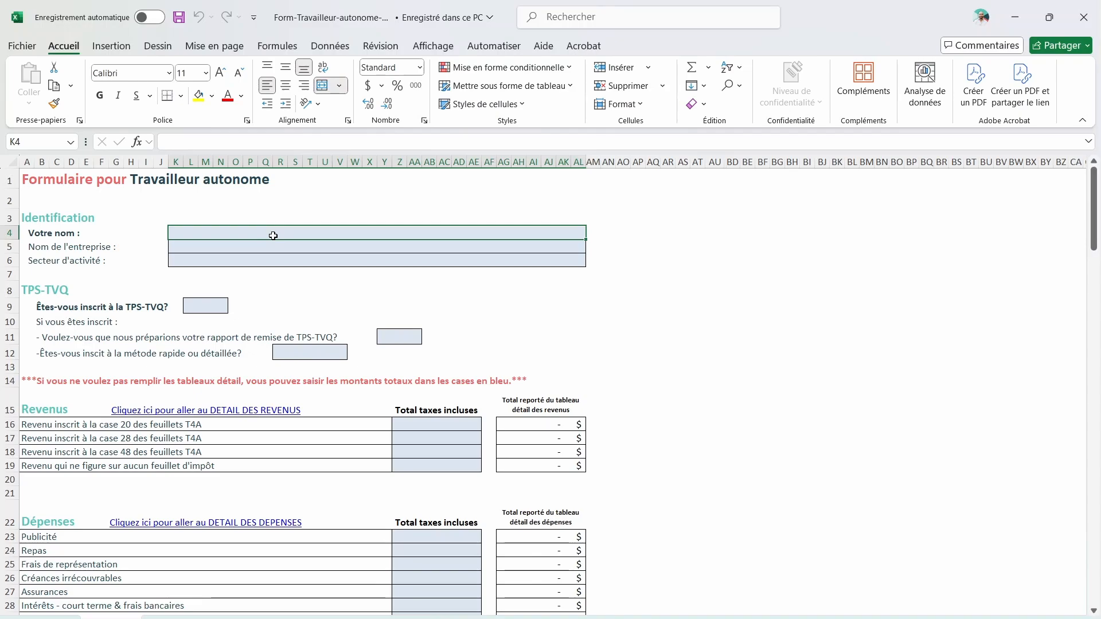
key("Caps_Lock")
type("Mario Te")
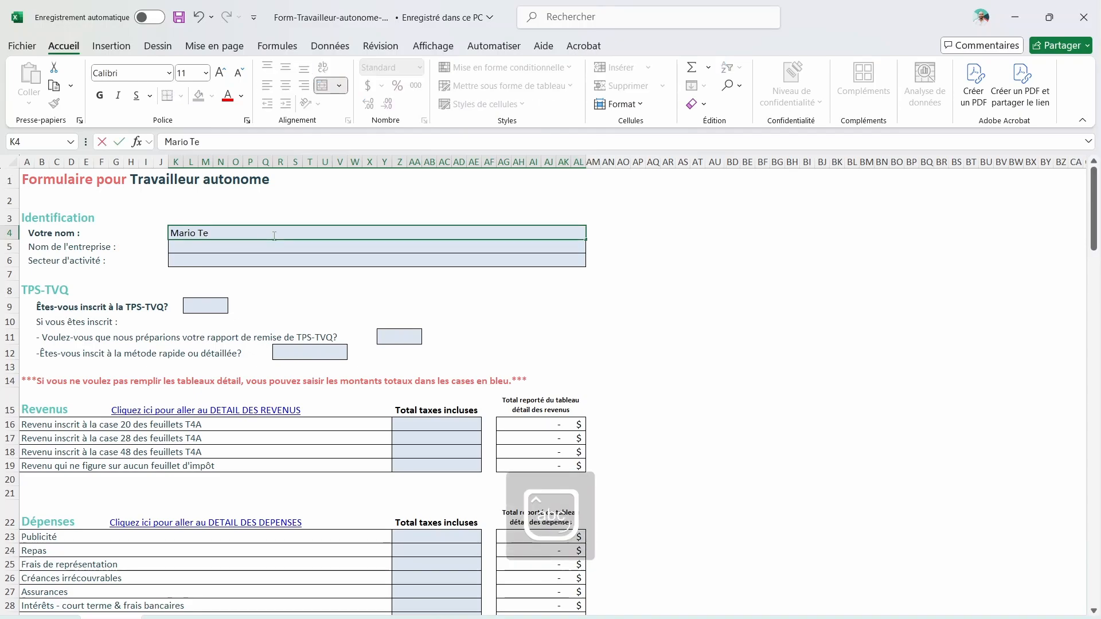
key("BackSpace")
type("remblay")
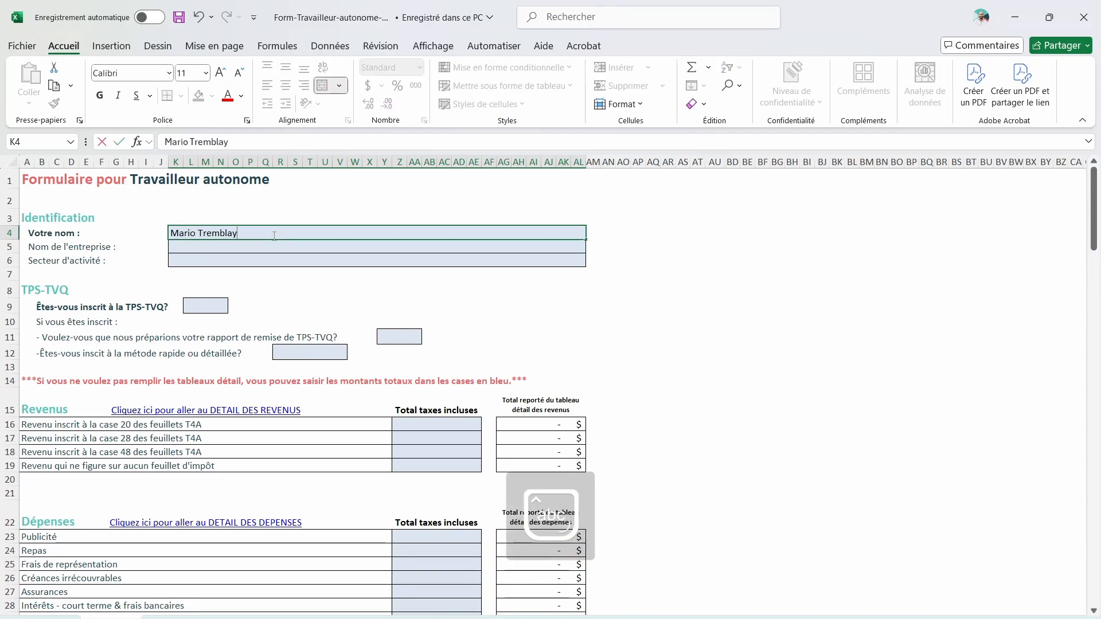
key("Return")
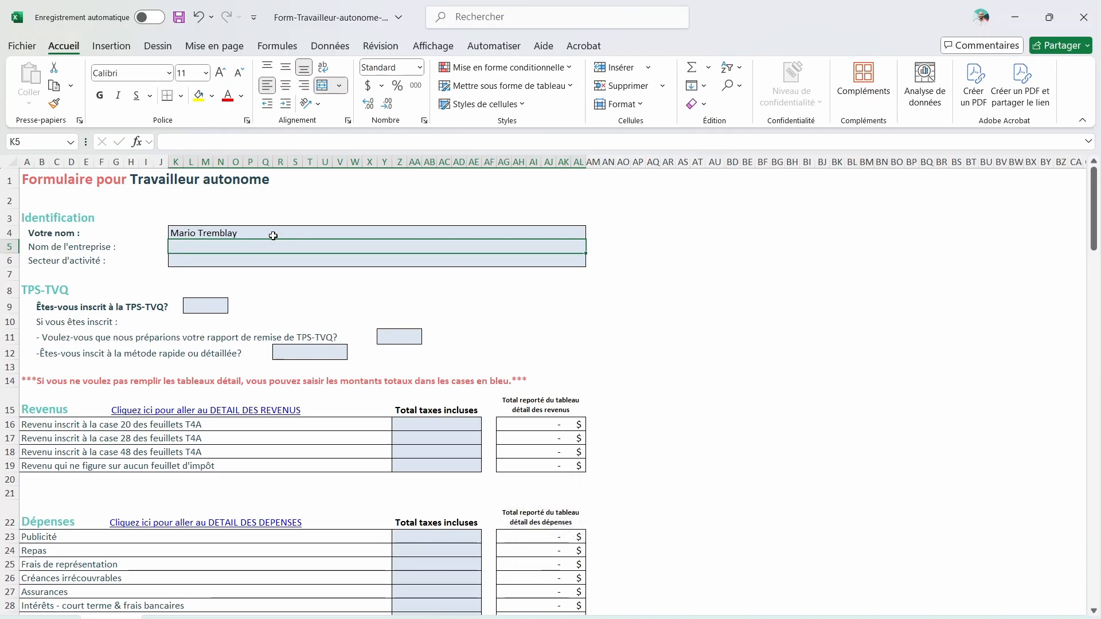
Step: Enter Consultants ABC as the company name in the Identification section
key("Caps_Lock")
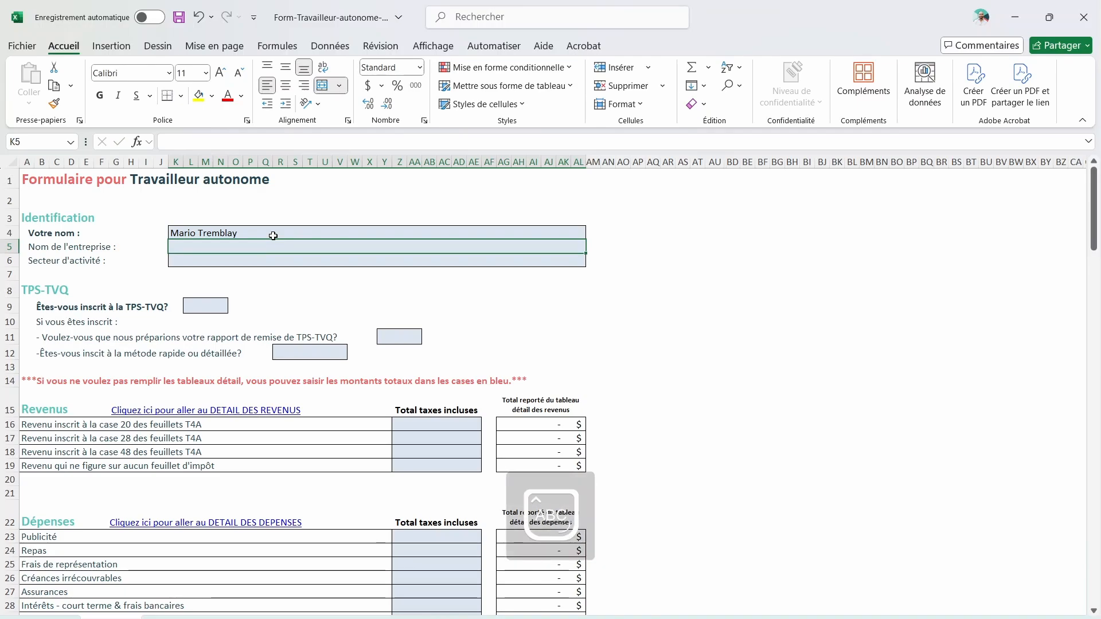
type("C")
key("Caps_Lock")
type("onsultan")
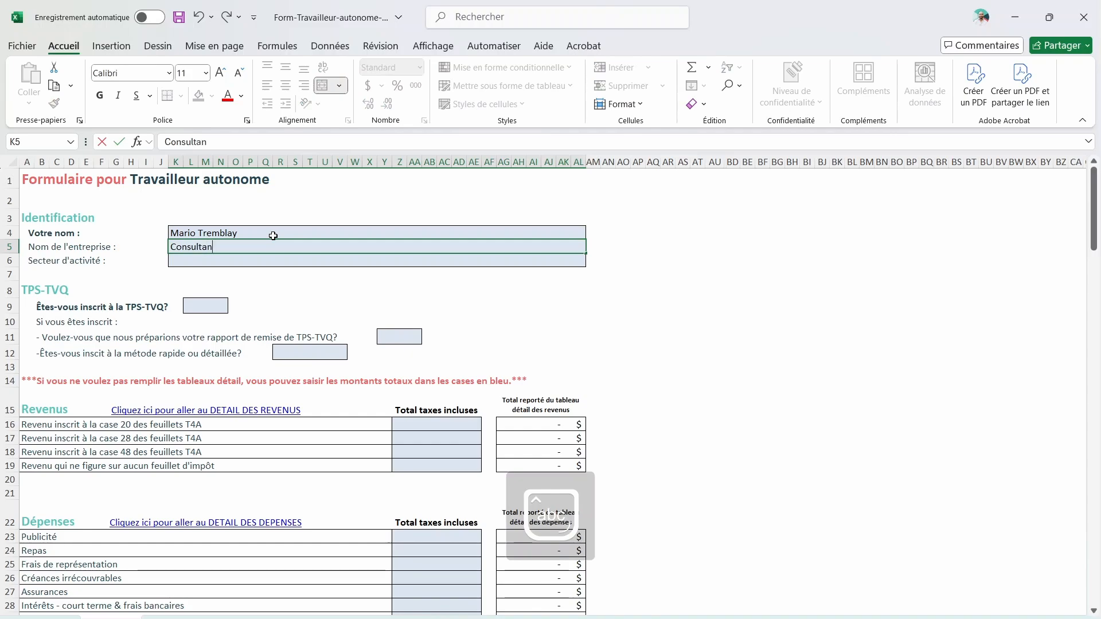
type("ts")
key("Caps_Lock")
type("ABC I")
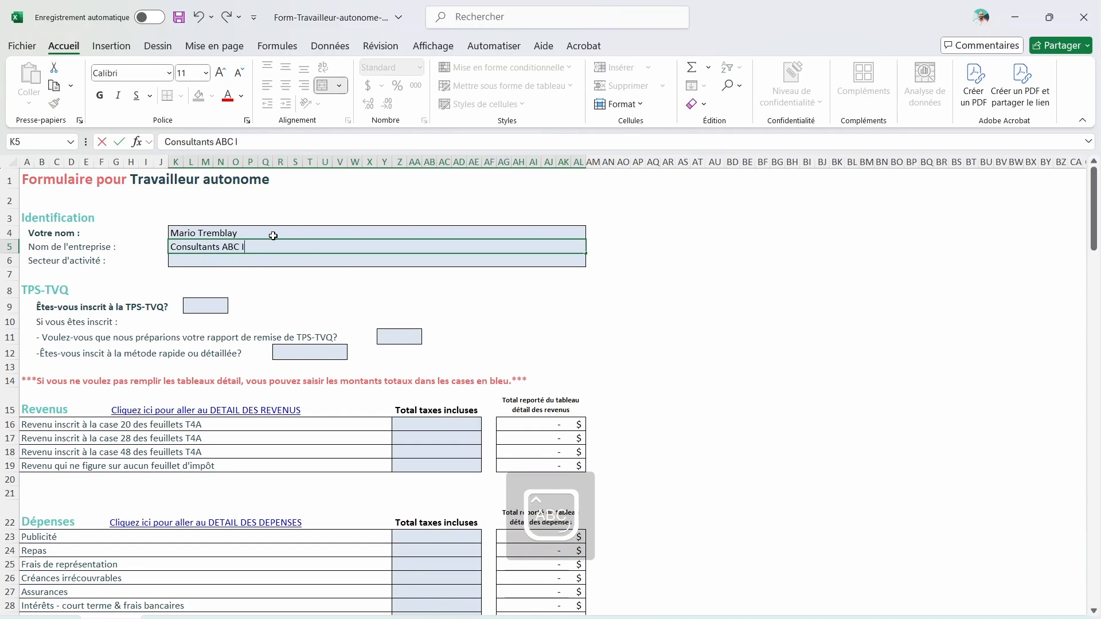
key("Caps_Lock")
type("nc")
key("BackSpace")
key("BackSpace")
key("BackSpace")
key("BackSpace")
key("Return")
Step: Enter Consultants en marketing as the sector of activity
type("C")
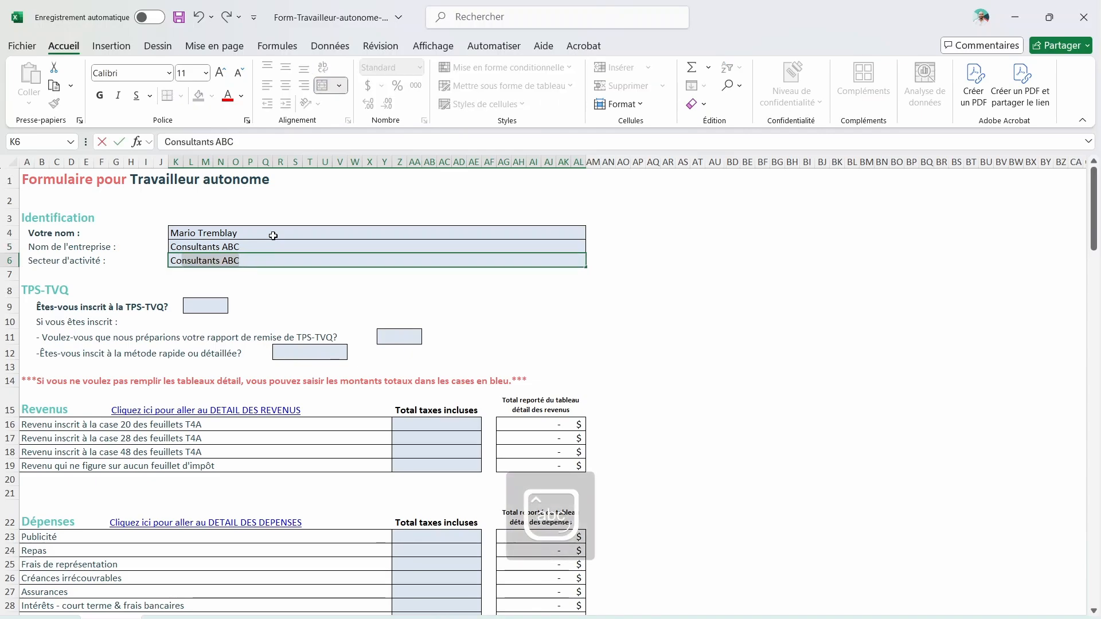
type("onsultants en marketing")
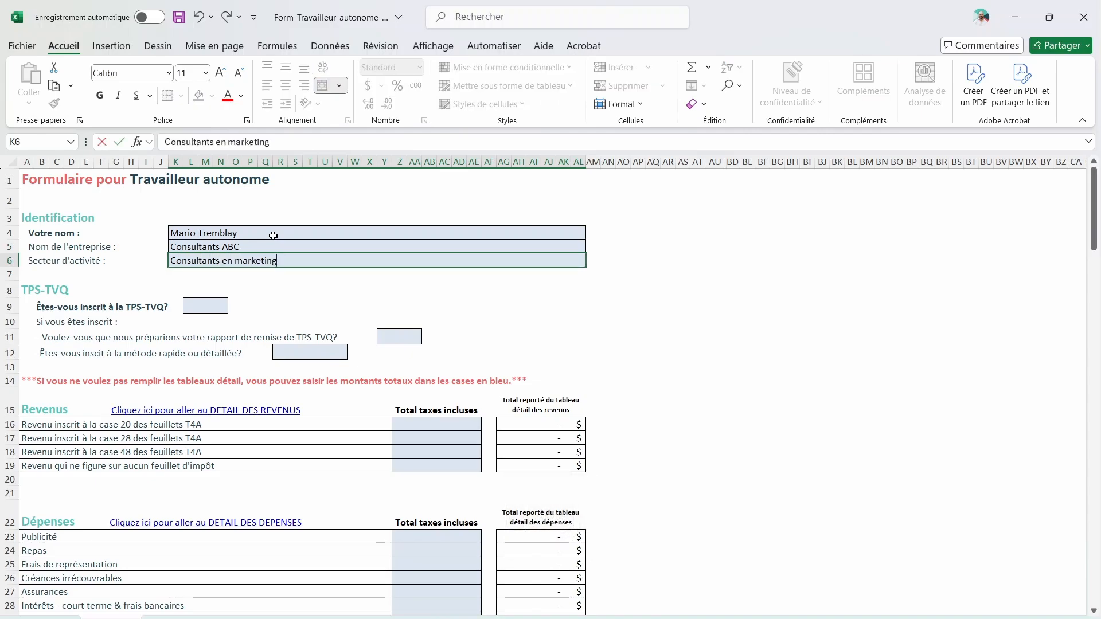
key("Return")
Step: Answer NON to both the TPS-TVQ registration question and the remittance report preparation question
left_click(206, 306)
left_click(234, 307)
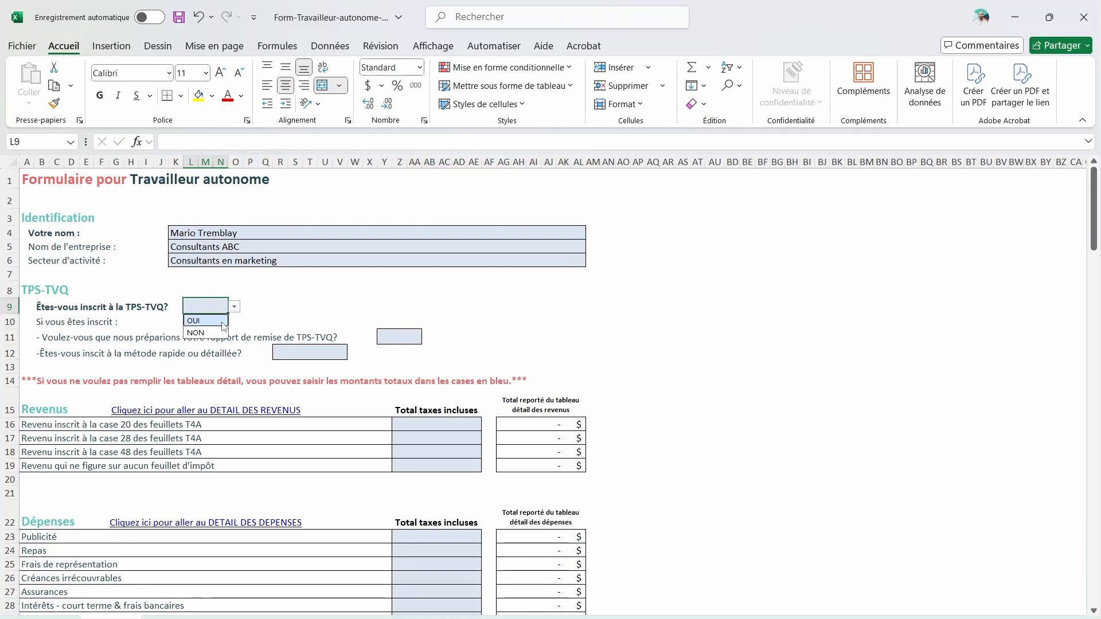
left_click(195, 332)
left_click(398, 336)
left_click(427, 338)
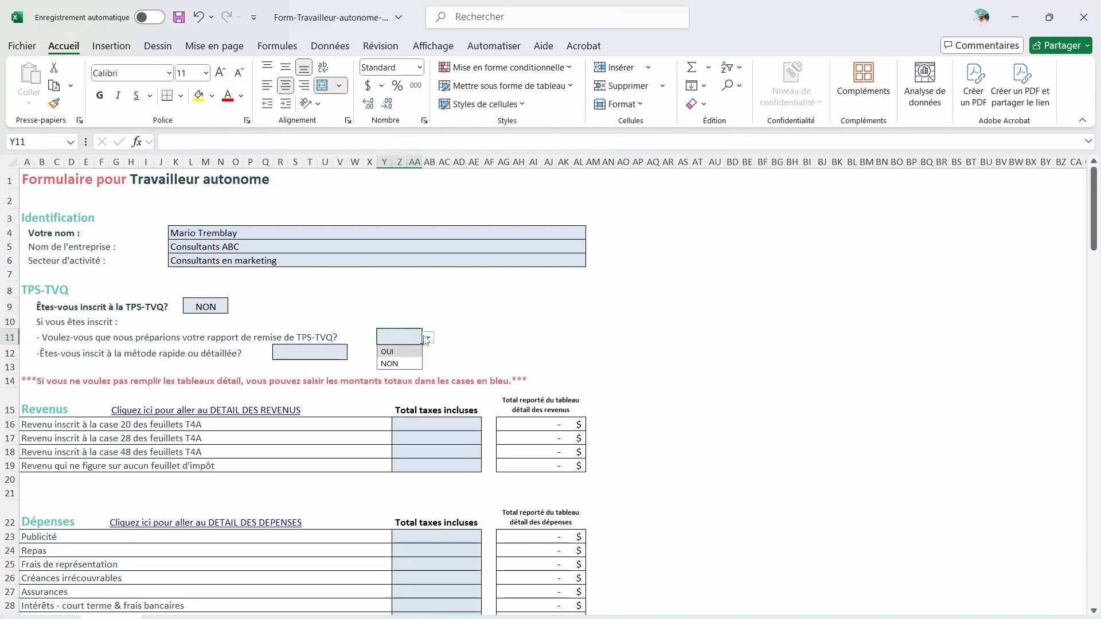
left_click(408, 364)
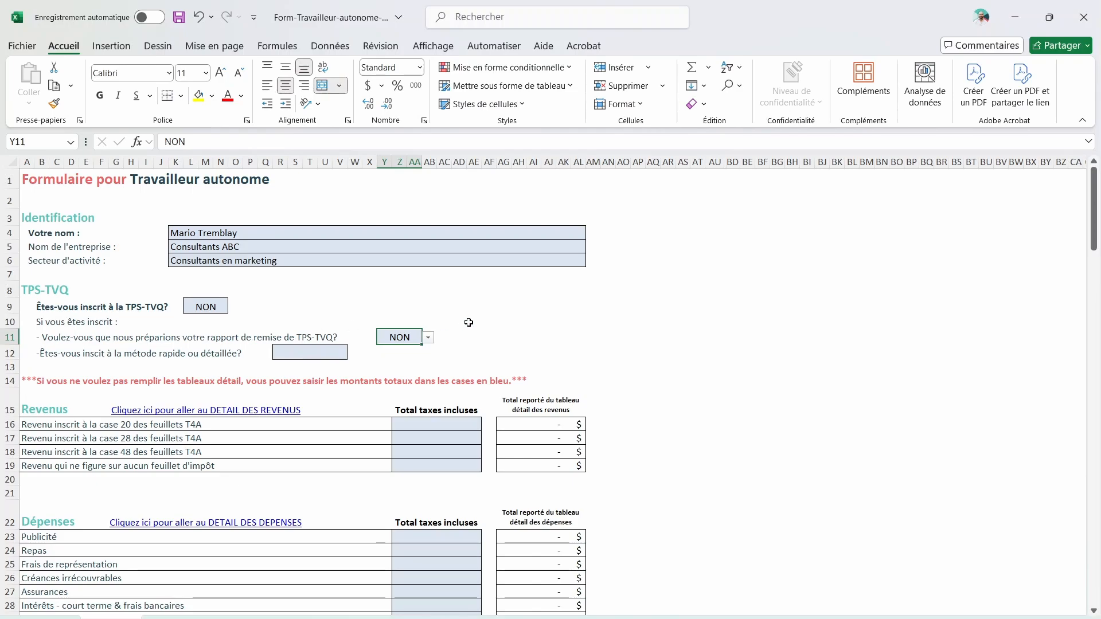
left_click(491, 334)
Step: Examine the Revenus section of the summary form, including its rows for T4A boxes 20, 28 and 48
scroll(493, 333, "down", 3)
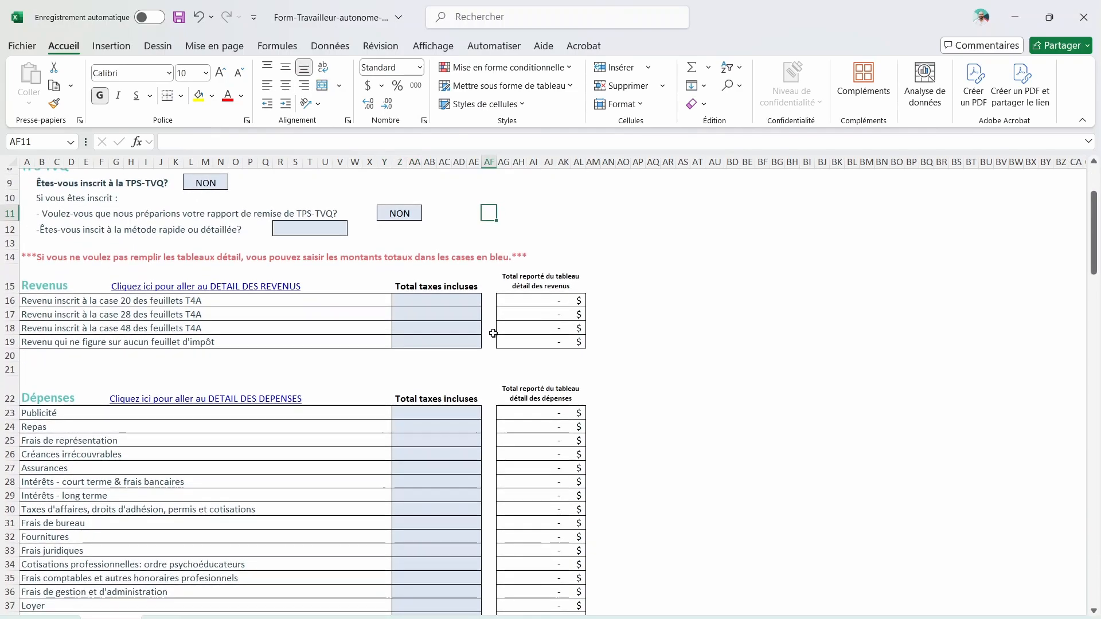
left_click_drag(10, 285, 28, 359)
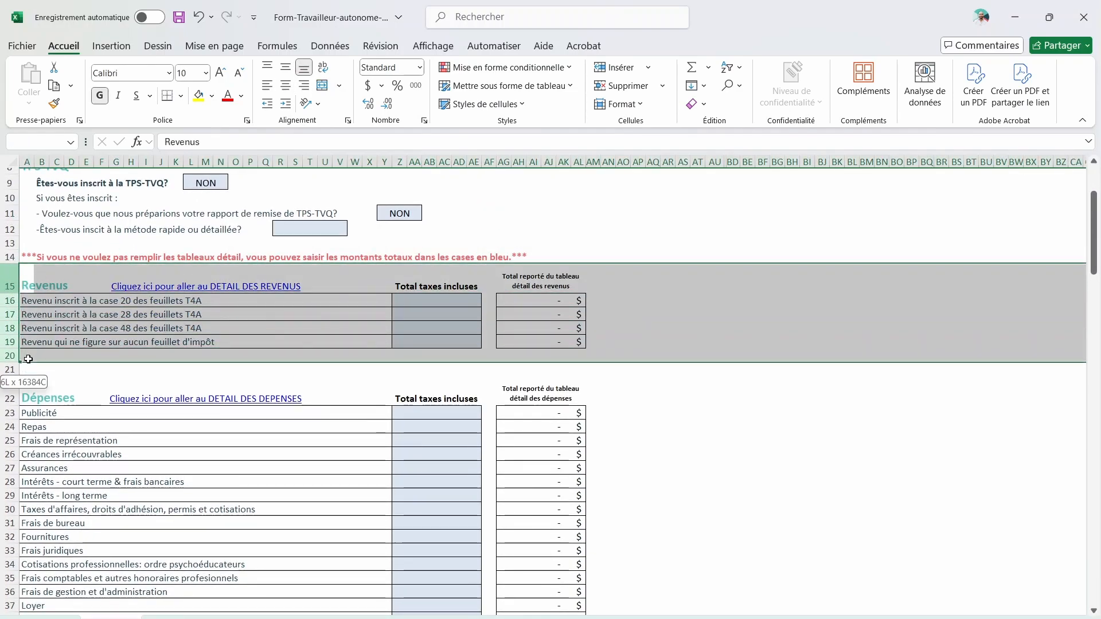
left_click(330, 355)
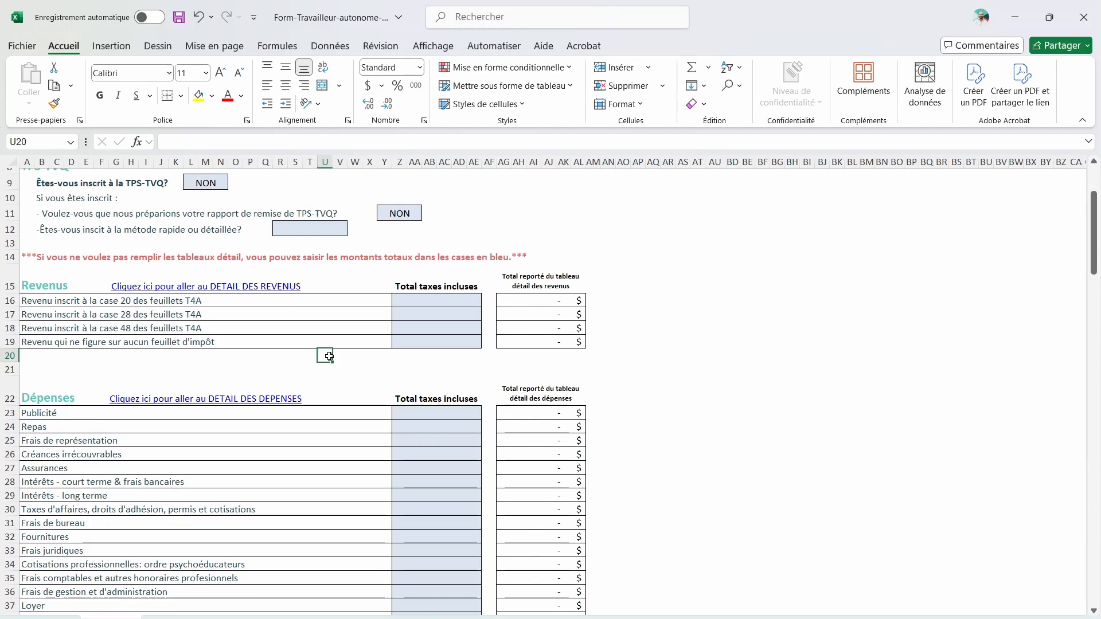
left_click(138, 328)
left_click(138, 314)
left_click(138, 301)
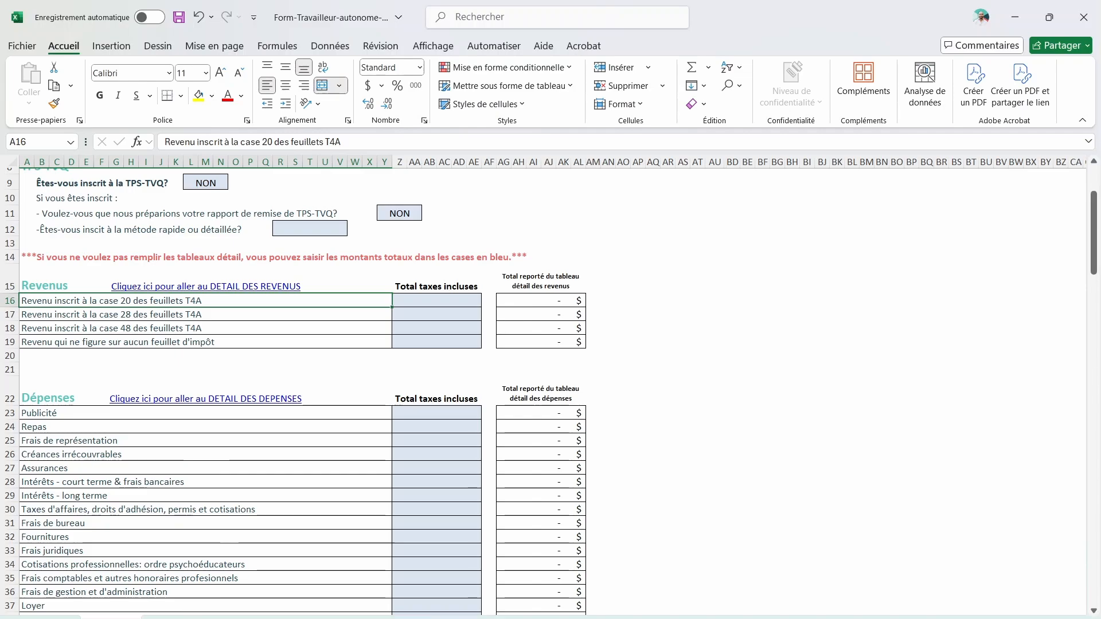
Step: Open the DETAIL DES REVENUS sheet and review the columns of its first entry row
left_click(172, 618)
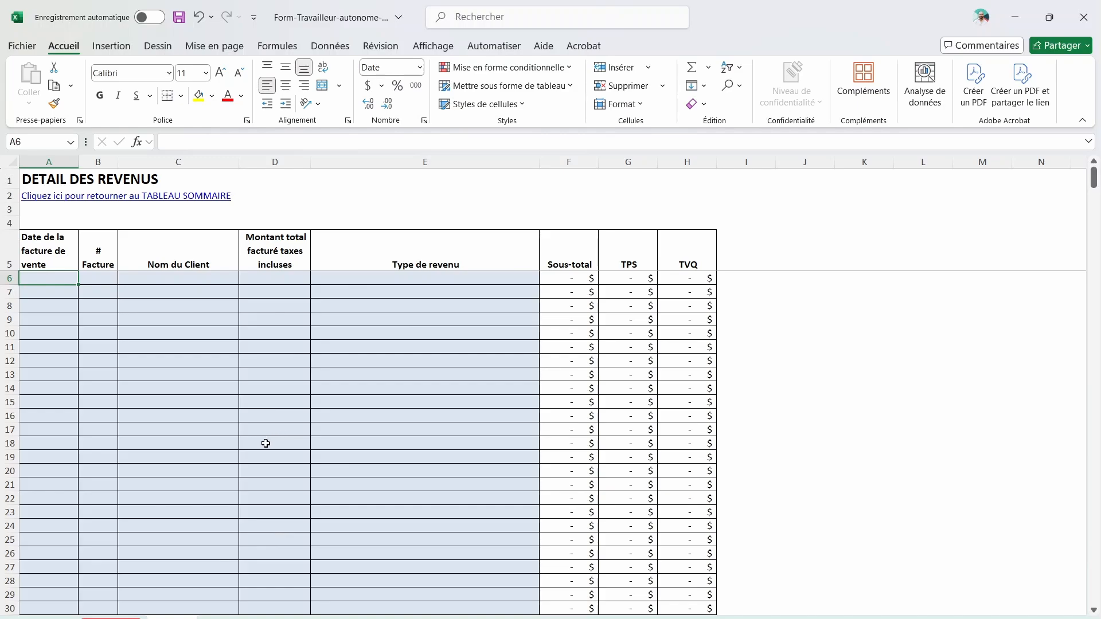
left_click_drag(49, 278, 687, 278)
mouse_move(56, 294)
left_mouse_down()
mouse_move(688, 292)
mouse_move(511, 306)
mouse_move(633, 308)
mouse_move(41, 307)
left_mouse_up()
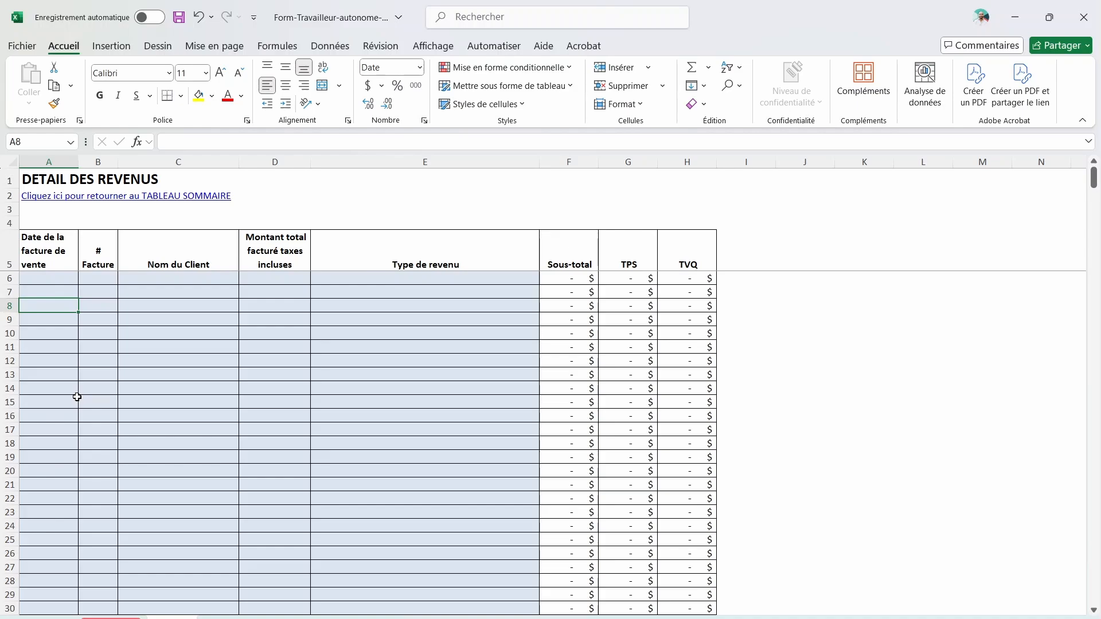
Step: Fill the first revenue row with the invoice date 31 décembre 2024 and the client name Tous les clients
left_click(62, 282)
type("31")
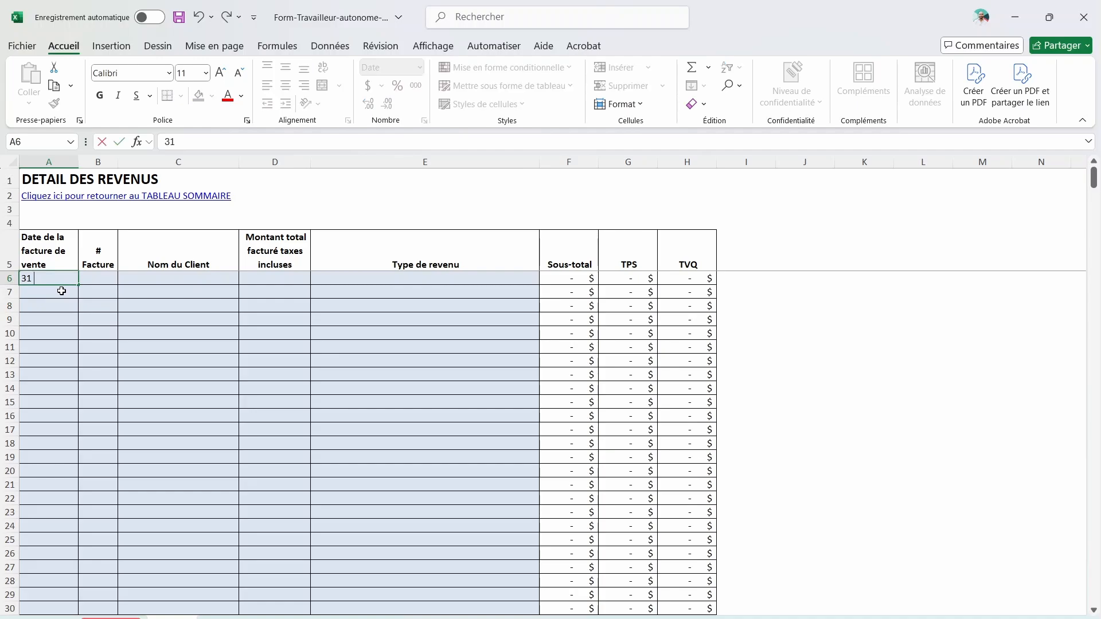
type(" décembre 2024")
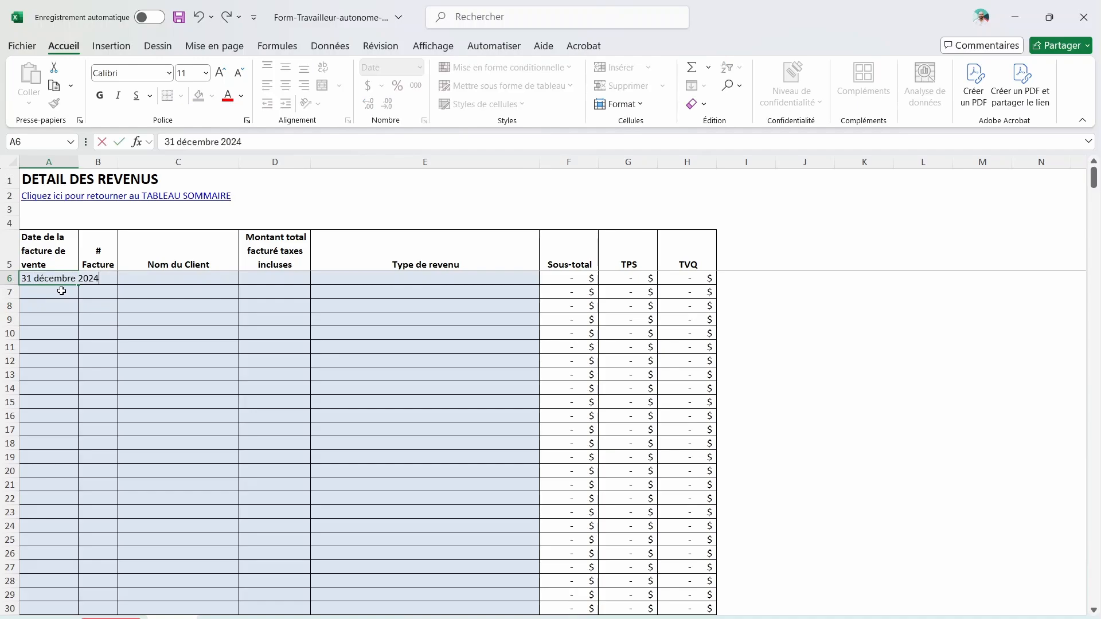
key("Tab")
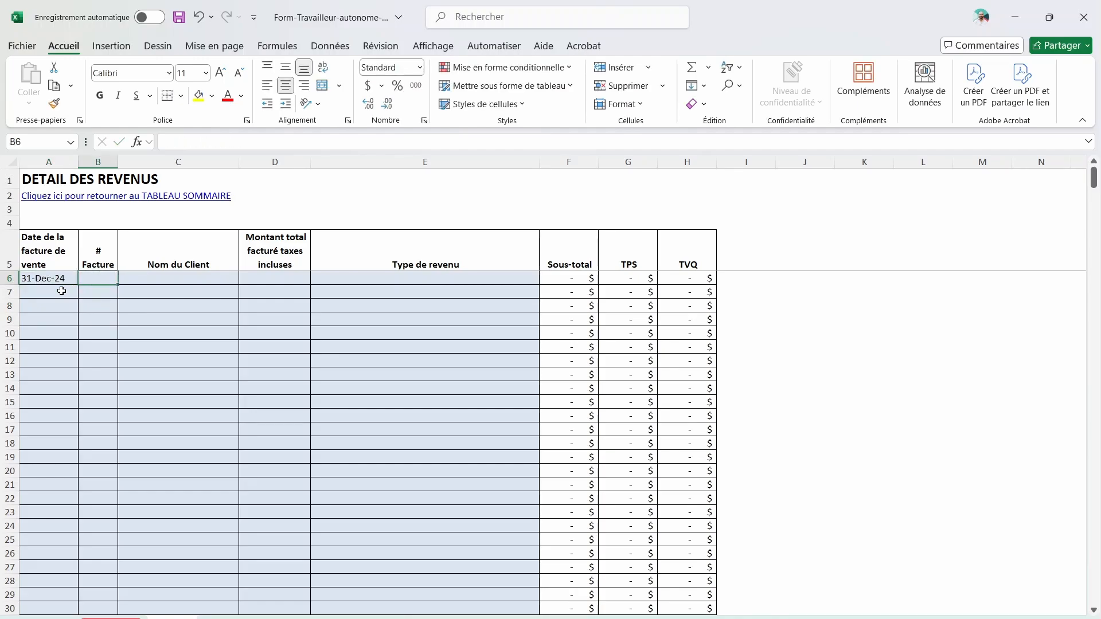
key("Tab")
type("To")
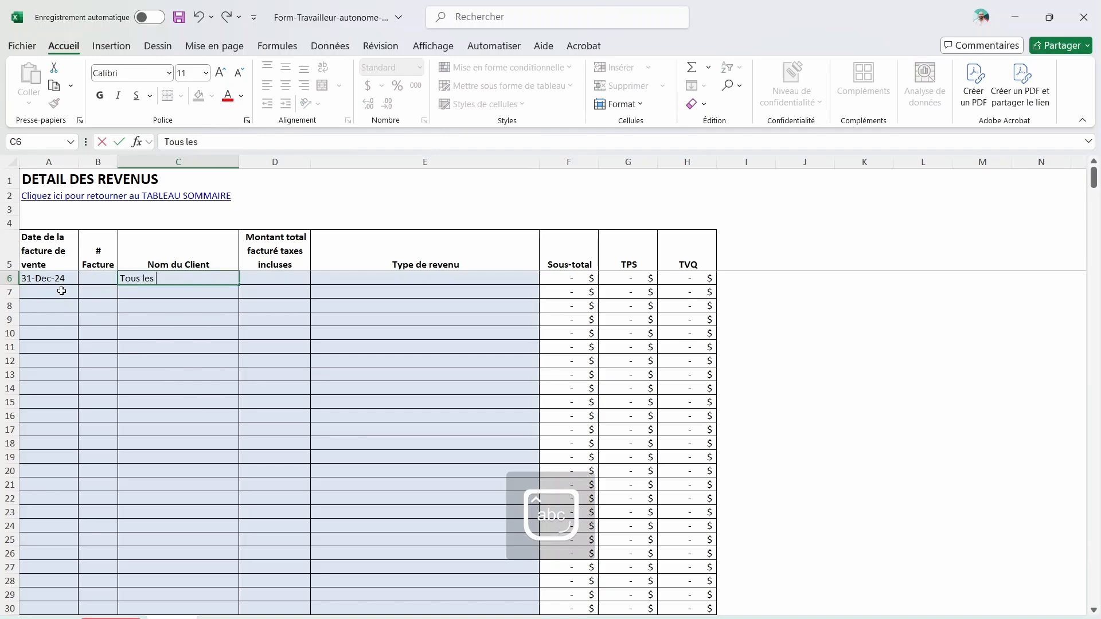
type("us les clients")
key("Tab")
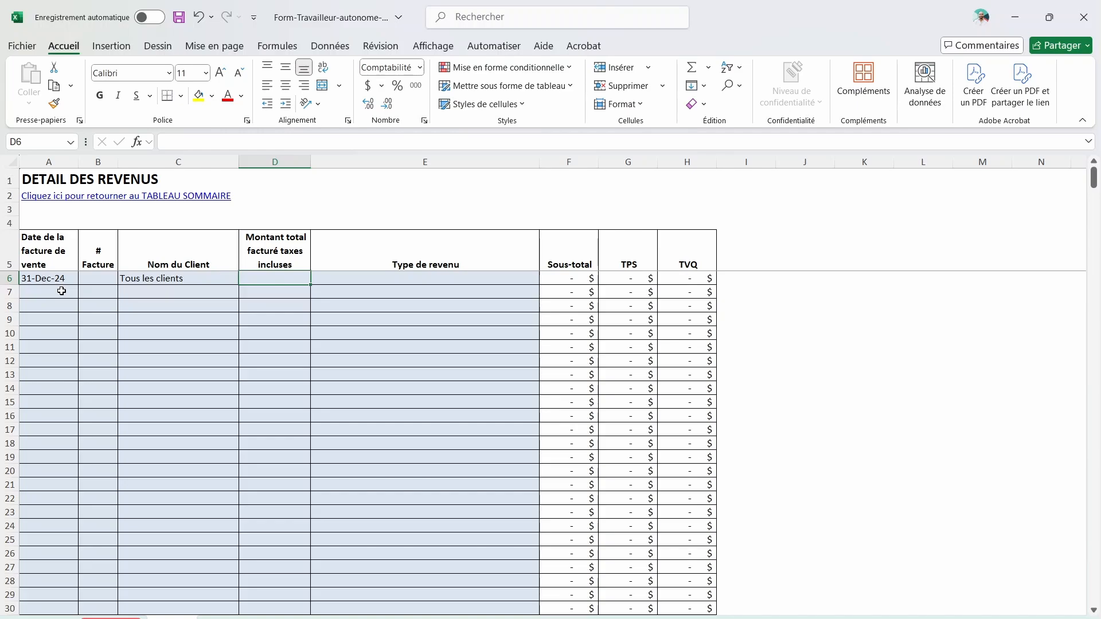
Step: Set the first revenue row's total invoiced amount, taxes included, to 100000
type("100 000")
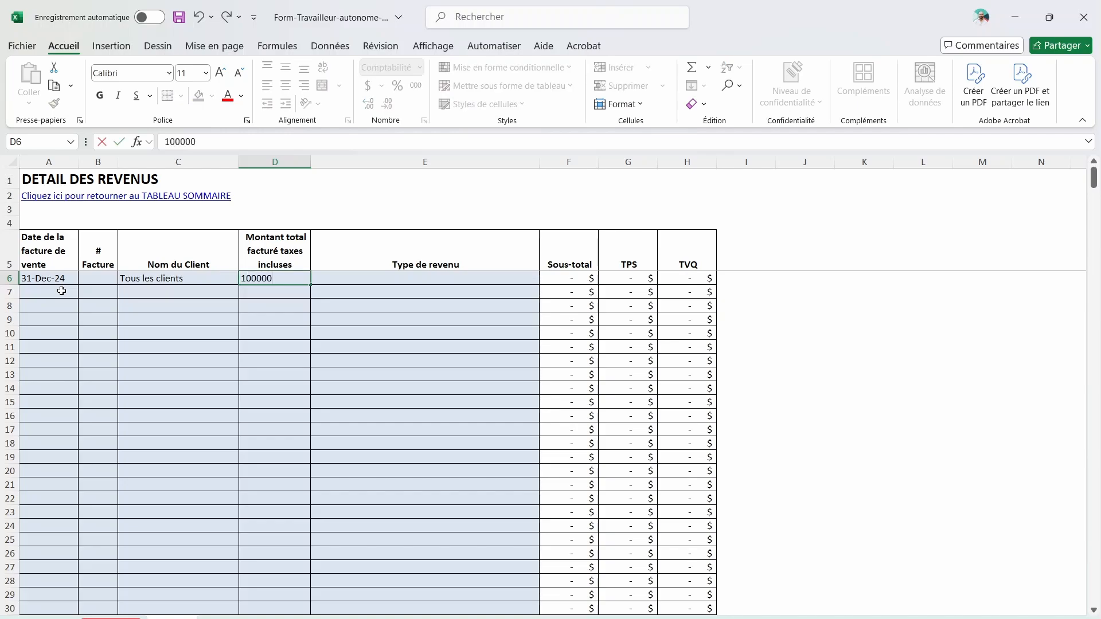
key("Return")
key("Up")
key("Right")
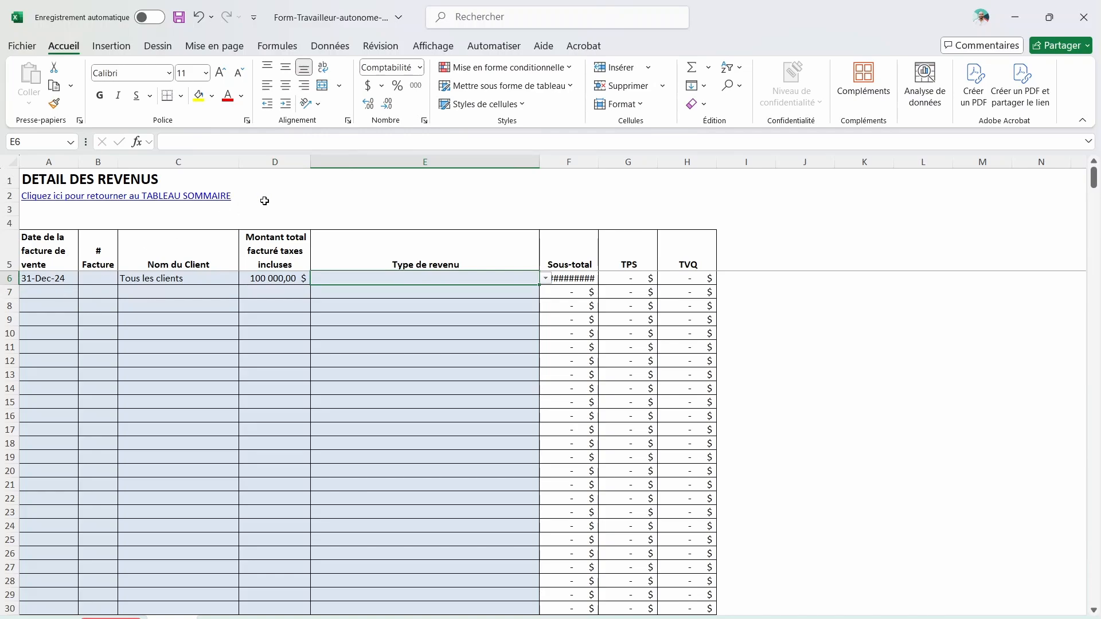
Step: Widen the Sous-total column and set the first row's income type to Revenu qui ne figure sur aucun feuillet d'impôt
left_click_drag(602, 171, 618, 171)
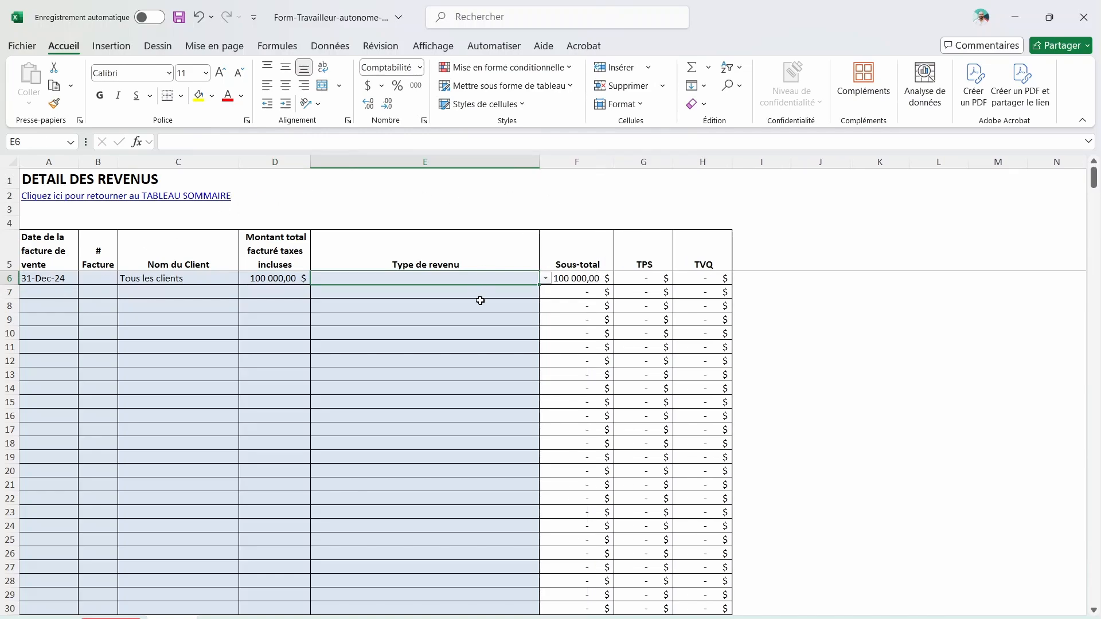
left_click(545, 278)
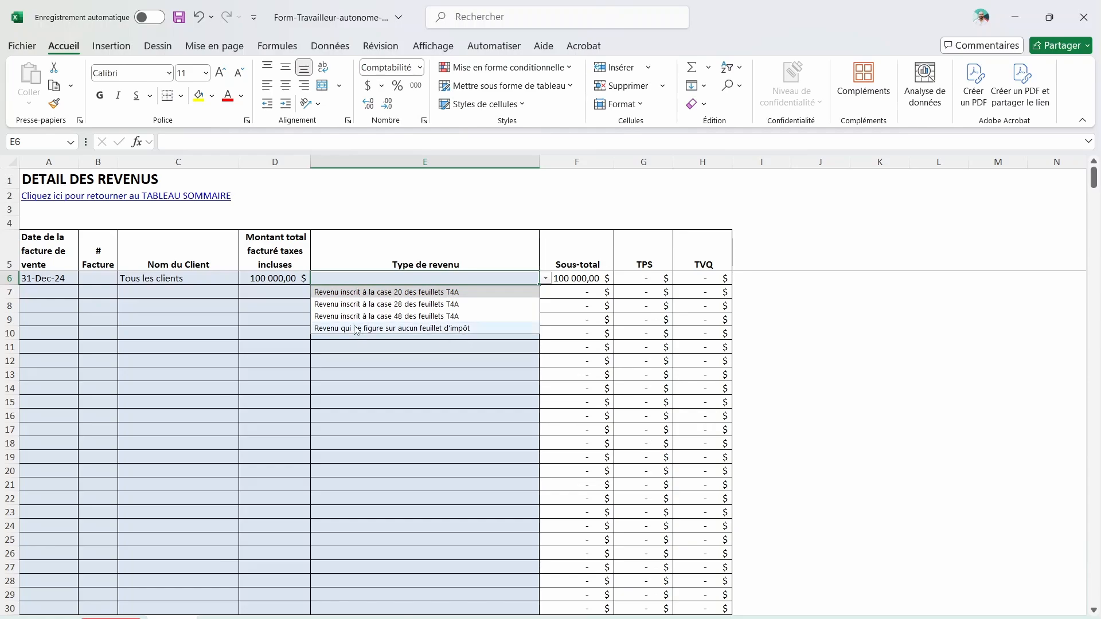
left_click(429, 330)
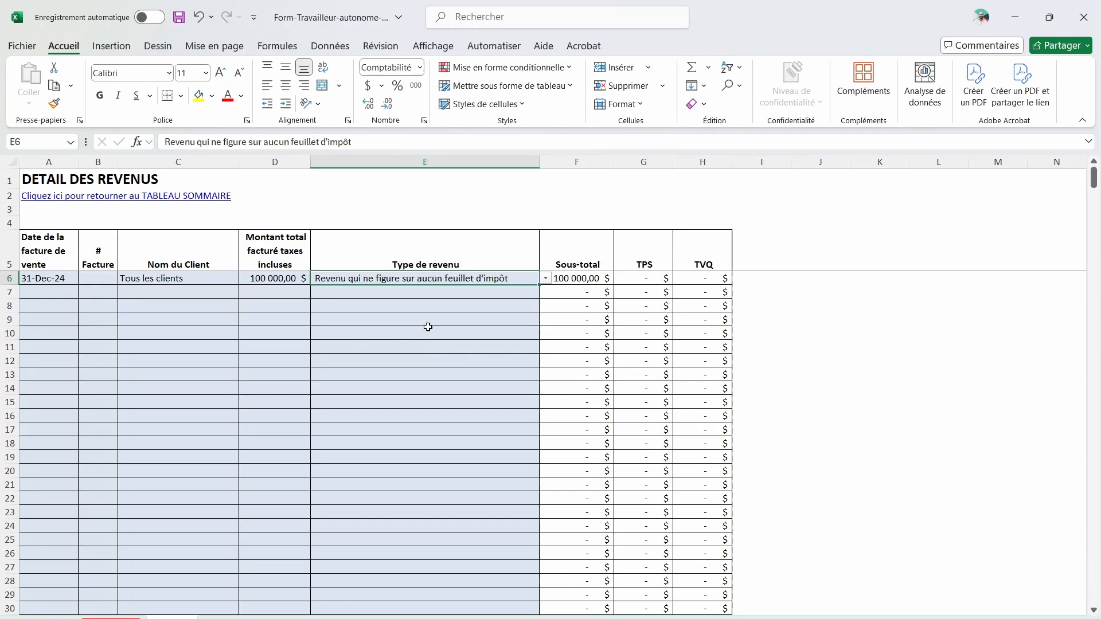
Step: Fill the second revenue row with the date 31 décembre, the client name Alter Ego and a total invoiced amount of 5000
left_click(49, 290)
type("31 décembre")
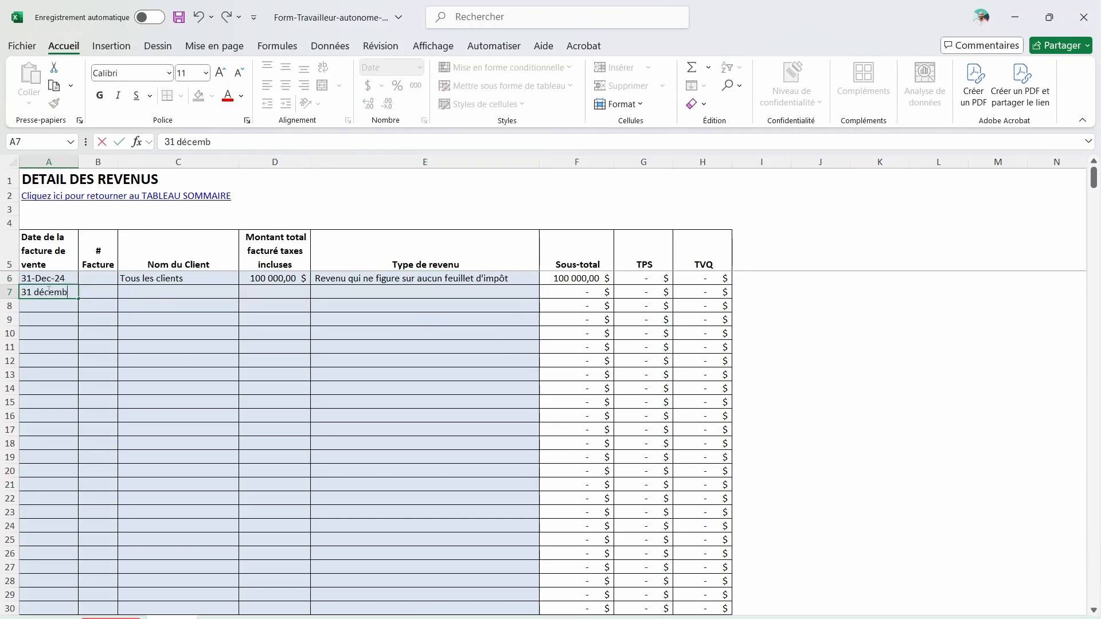
key("Tab")
key("Tab")
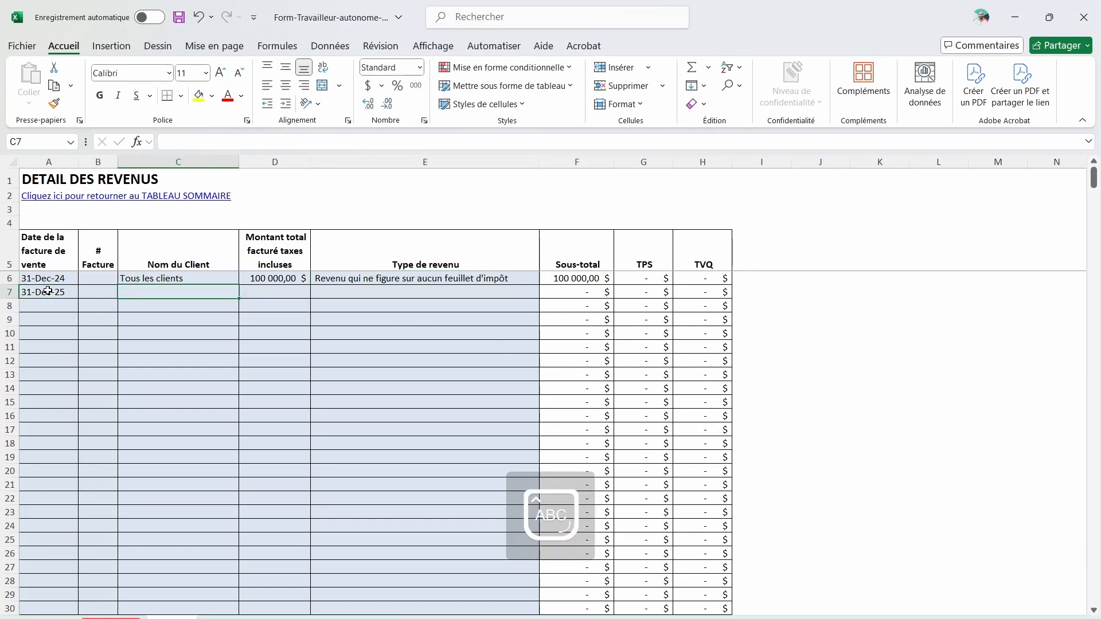
type("Alter Ego")
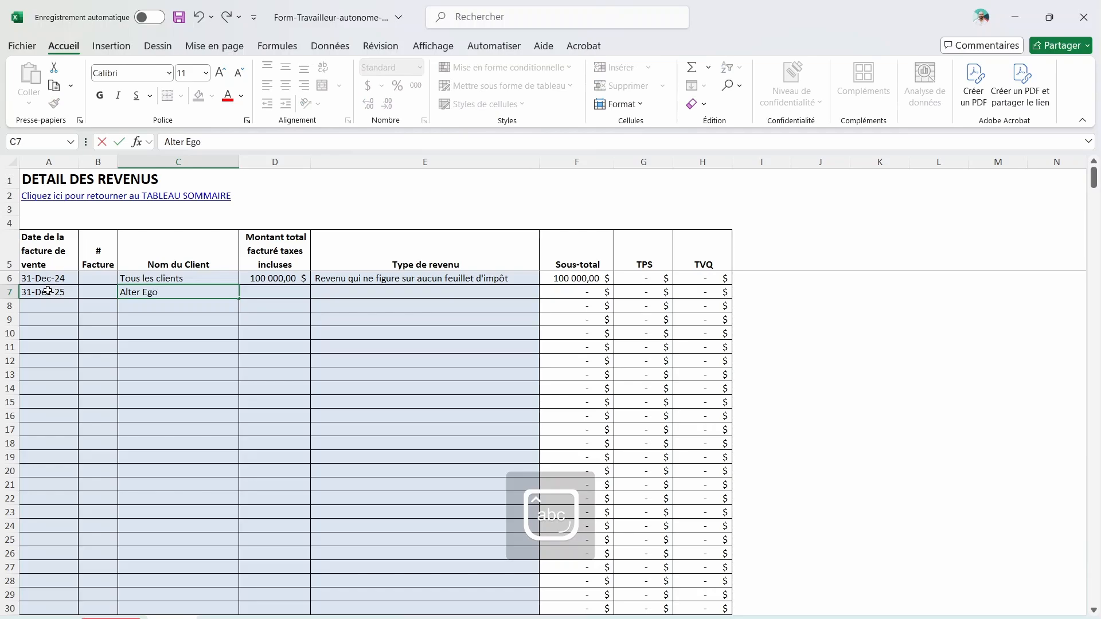
key("Tab")
type("5000")
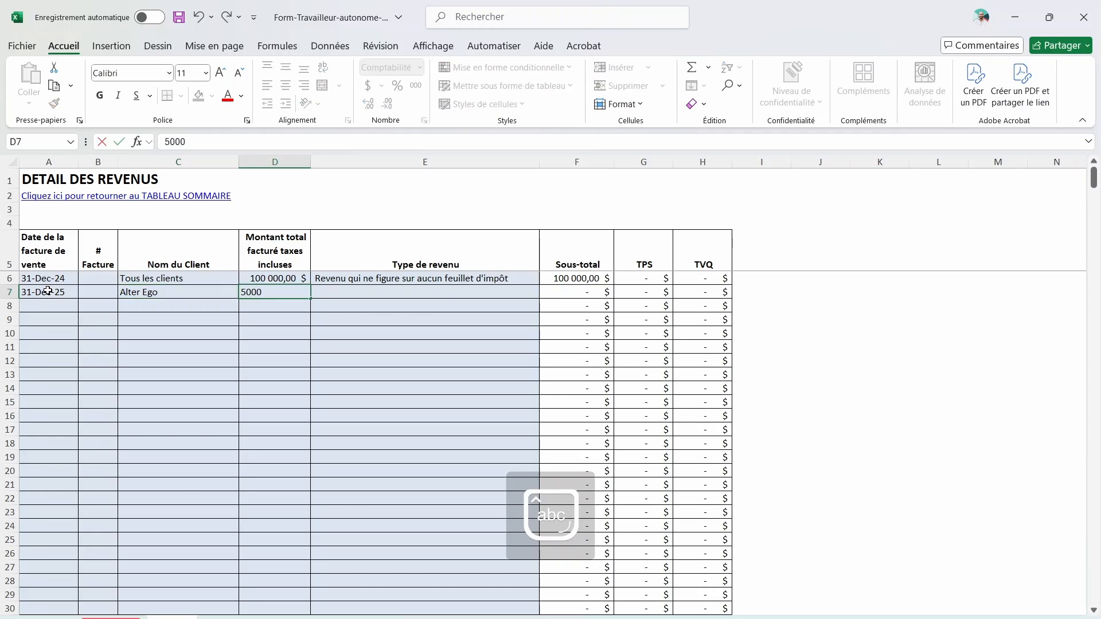
Step: Set the second revenue row's income type to Revenu inscrit à la case 48 des feuillets T4A
left_click(526, 293)
left_click(545, 292)
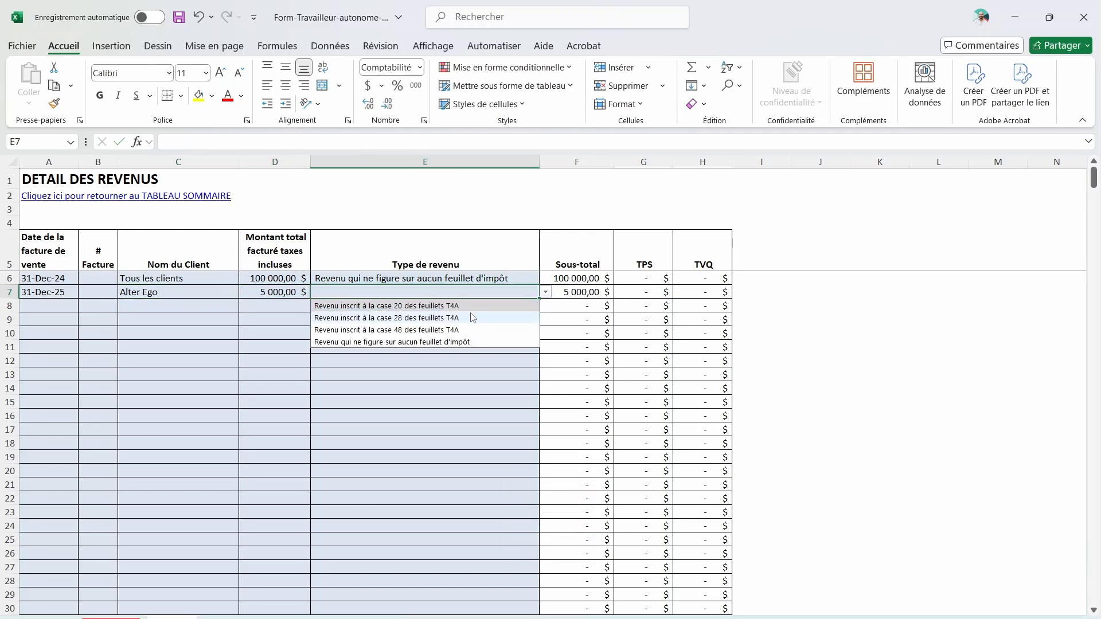
left_click(463, 331)
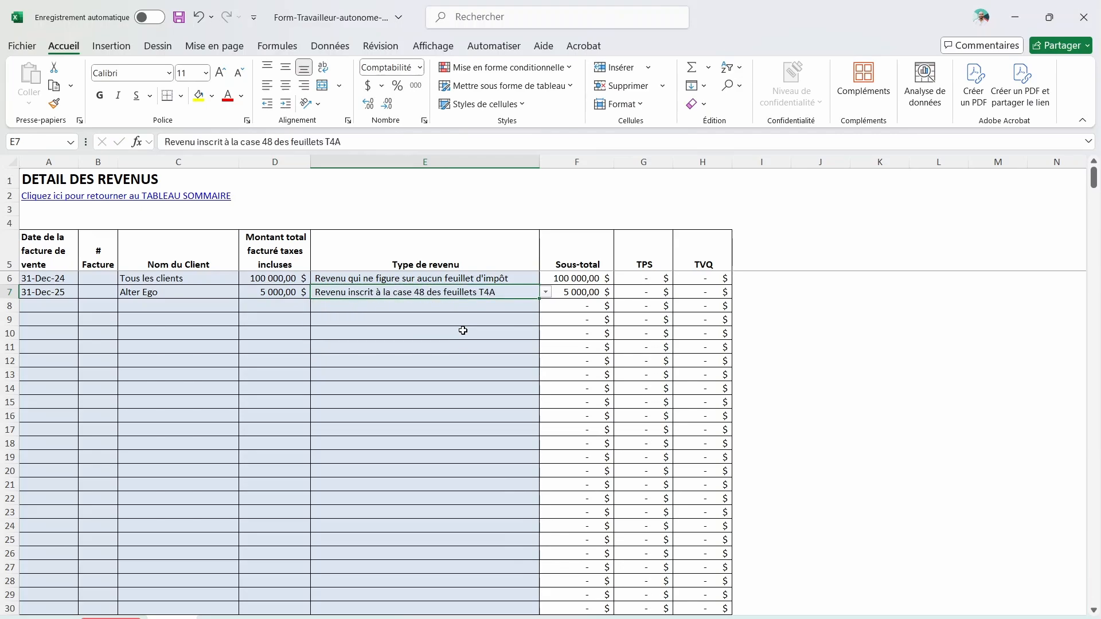
left_click(375, 362)
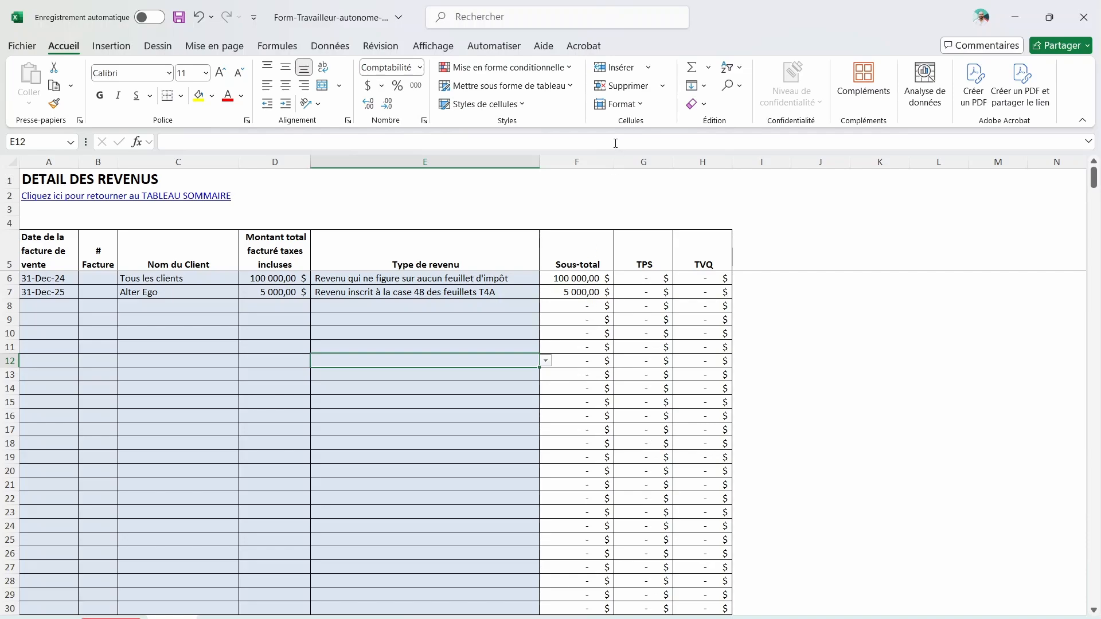
Step: Compare the revenue totals carried over to the summary form with the Sous-total formulas of both rows in DETAIL DES REVENUS
left_click(577, 161)
left_click(111, 618)
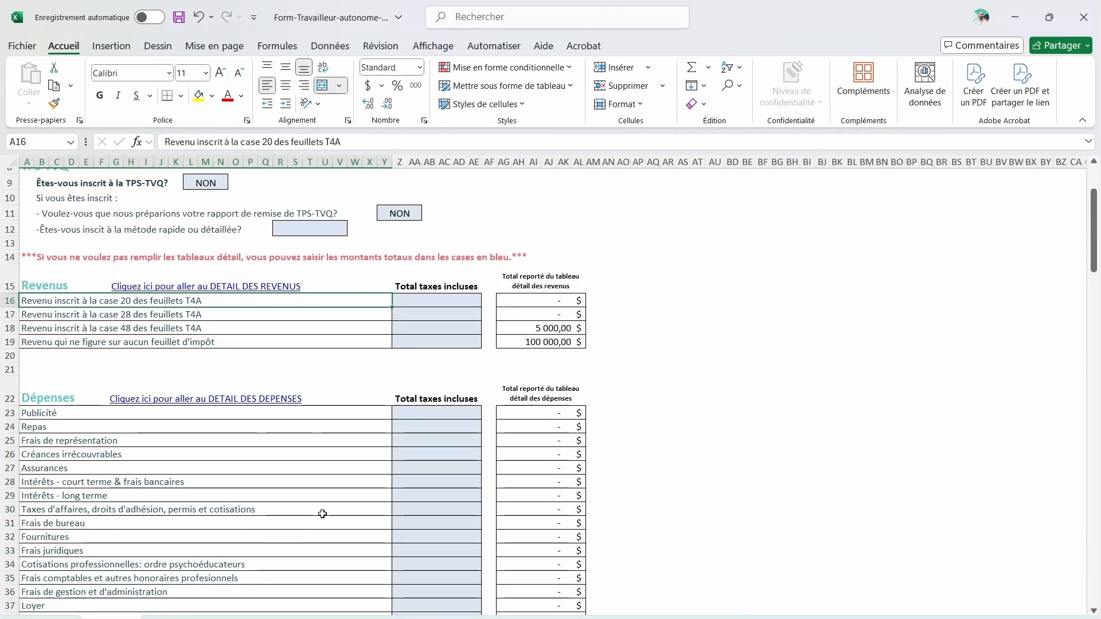
left_click_drag(567, 328, 569, 354)
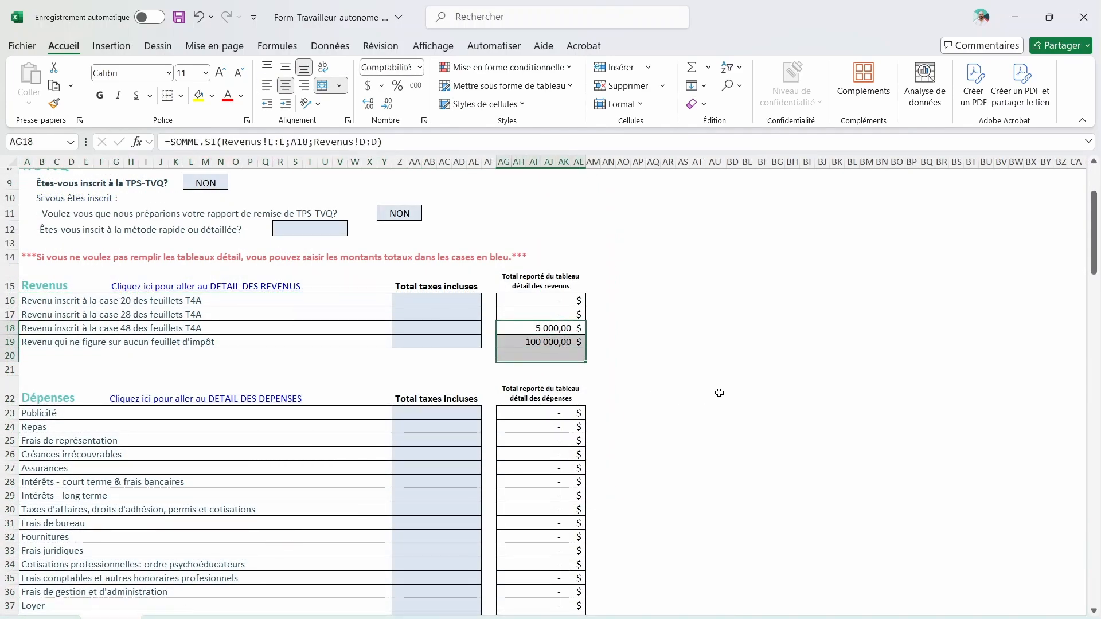
left_click(715, 390)
left_click(463, 332)
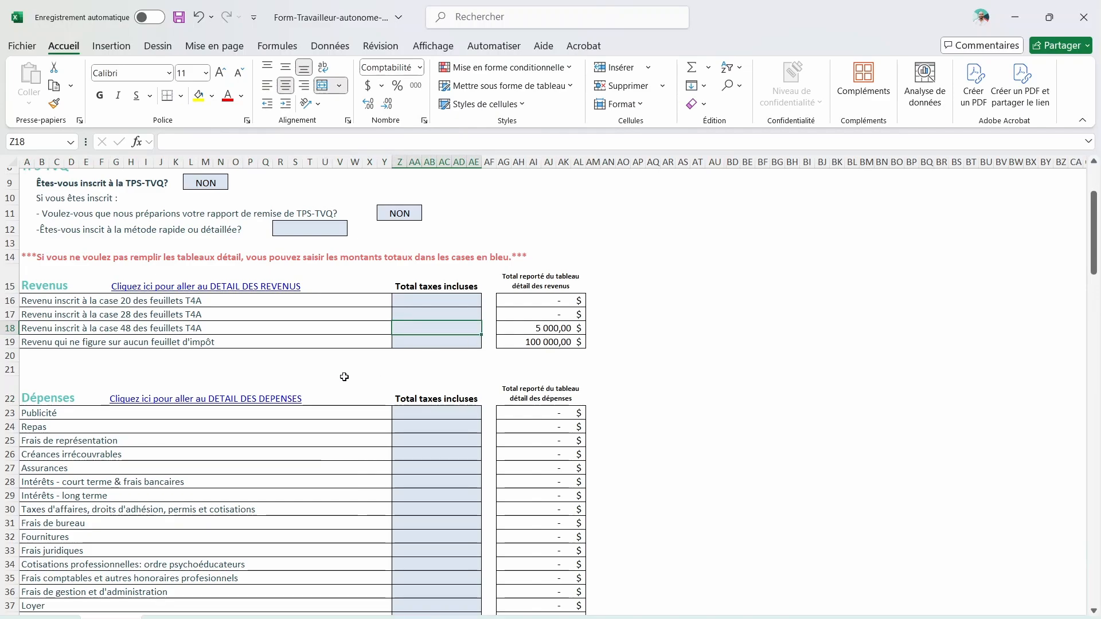
left_click(171, 617)
left_click(575, 278)
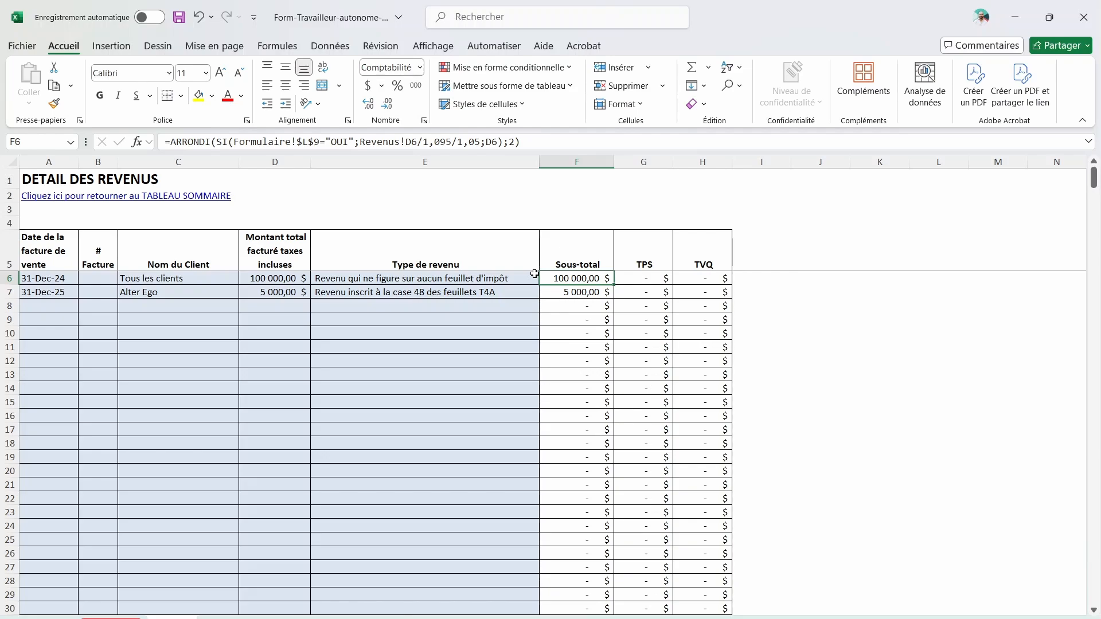
left_click(575, 292)
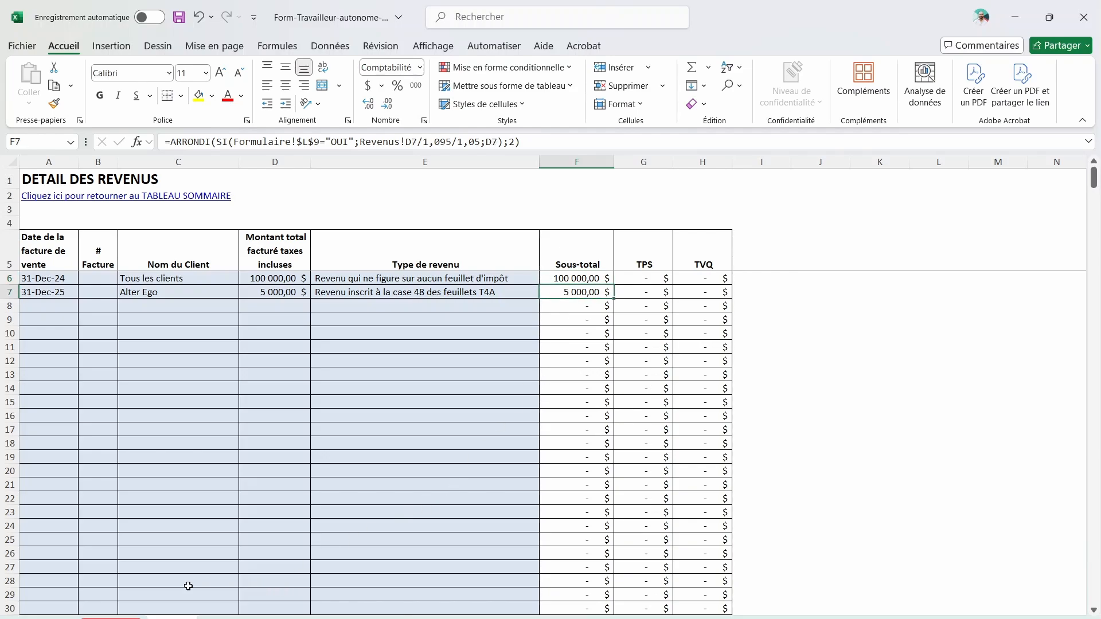
Step: Enter Total taxes incluses amounts on the summary form: 5000 for T4A case 48 revenue and 100000 for revenue without a tax slip
key("ctrl+Page_Up")
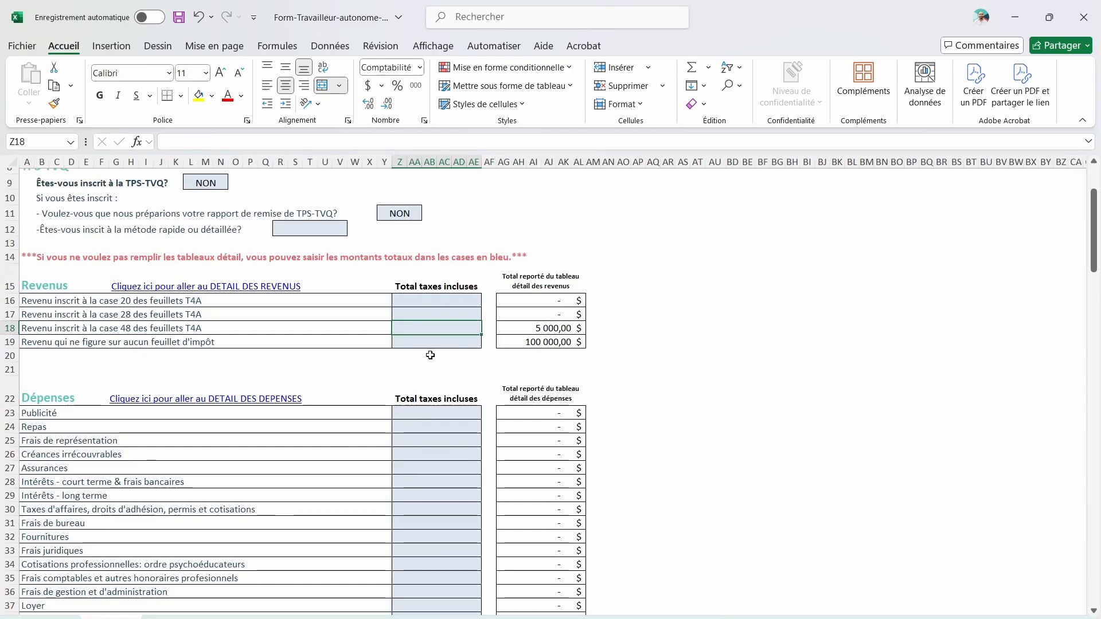
type("5000")
key("Return")
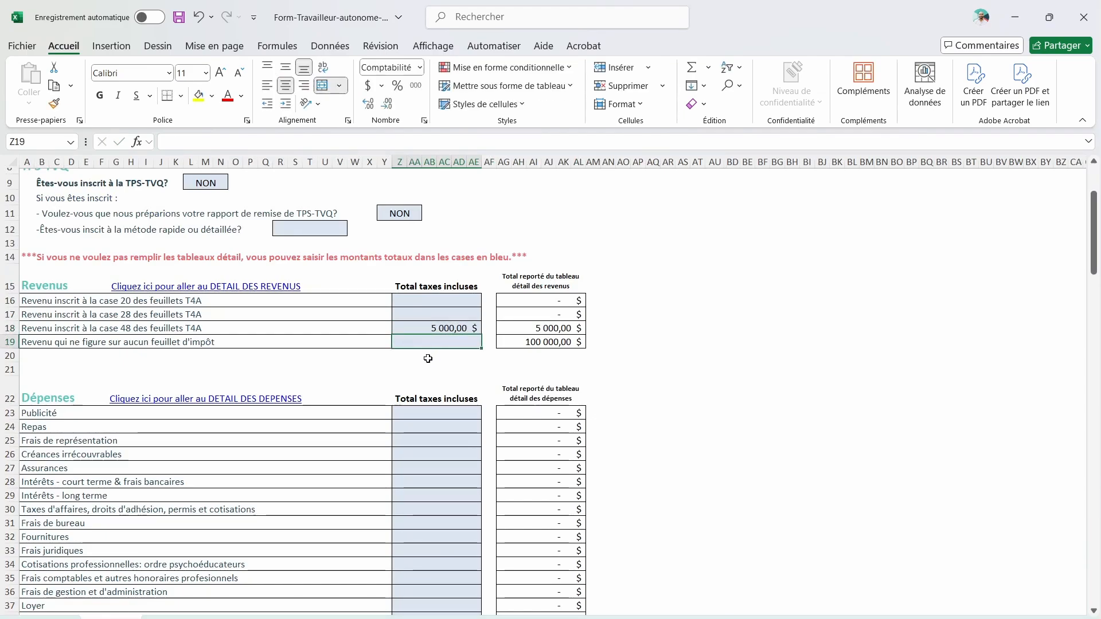
type("100 000")
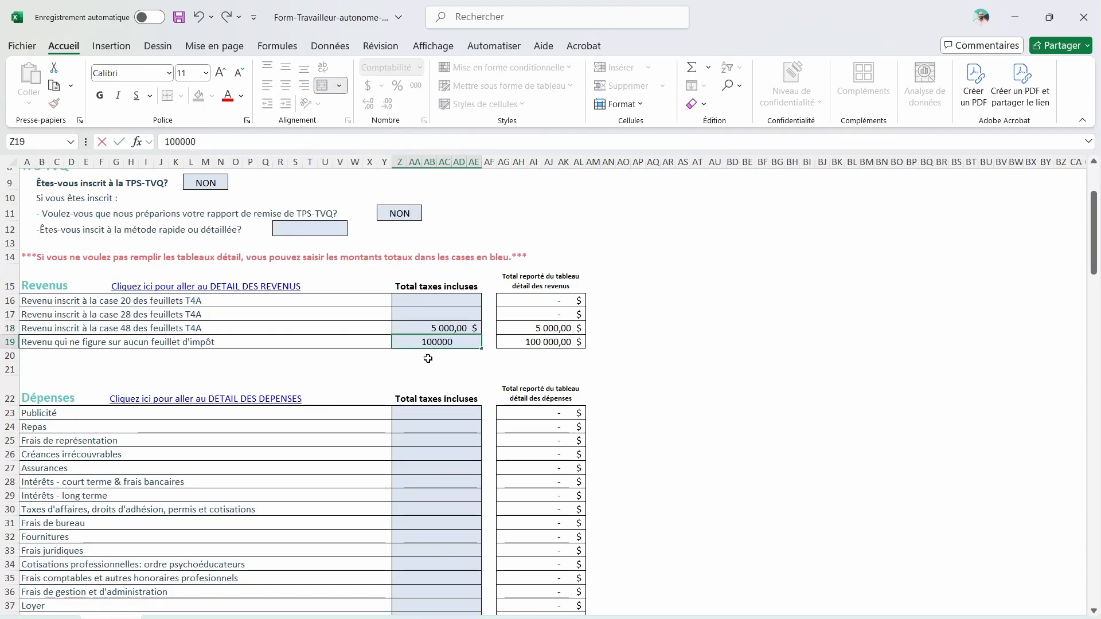
key("Return")
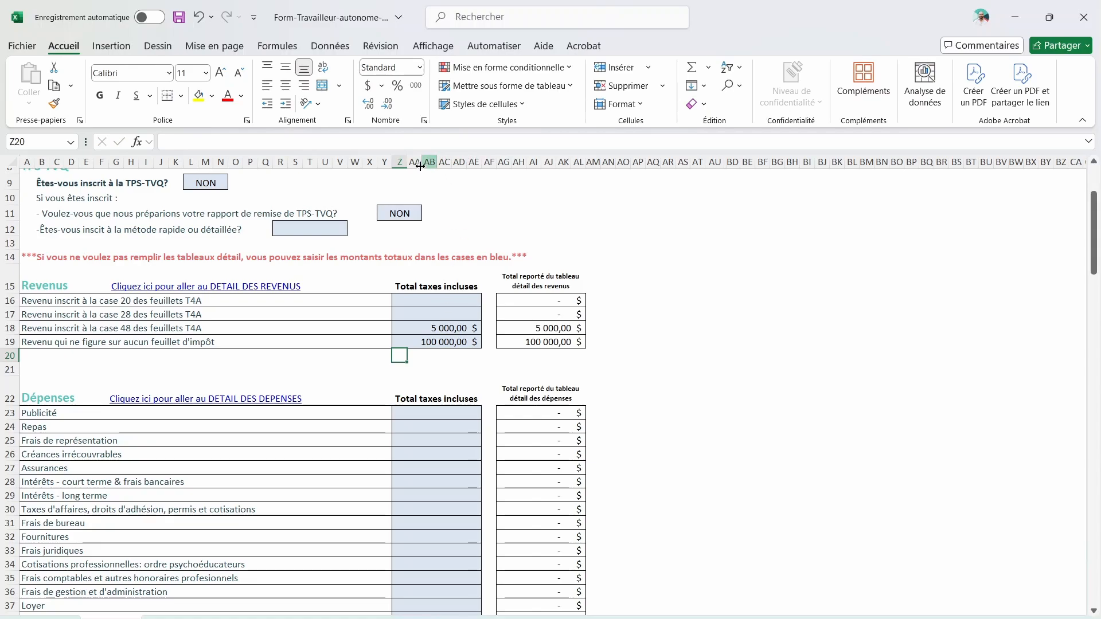
Step: Clear the two manually entered revenue totals from the summary form and check the two rows in DETAIL DES REVENUS
left_click(400, 161)
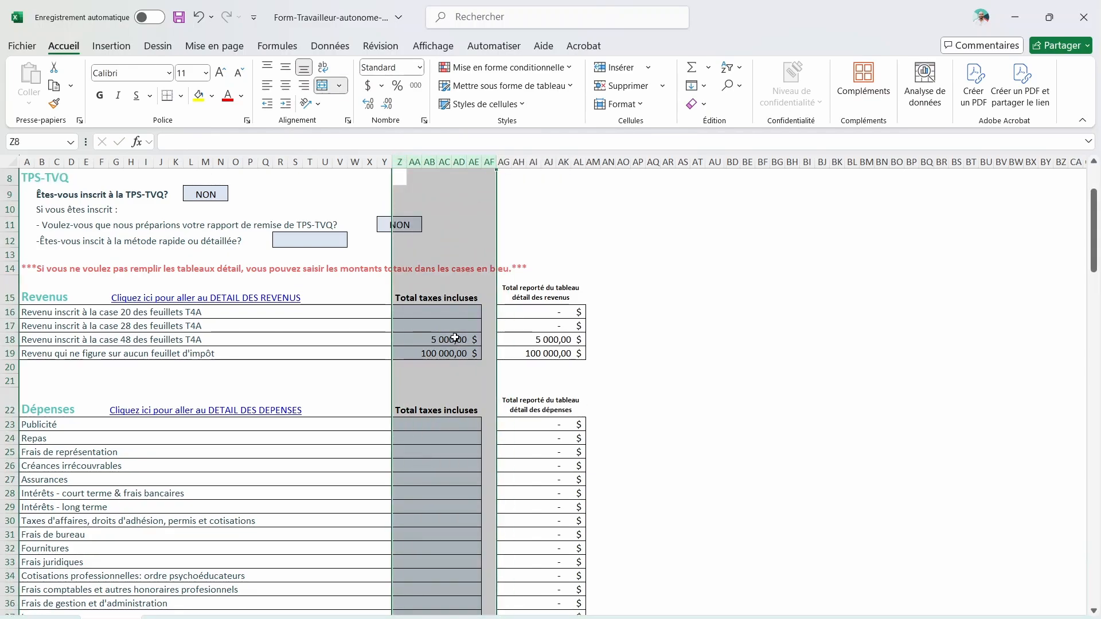
left_click_drag(436, 339, 436, 353)
scroll(497, 338, "down", 1)
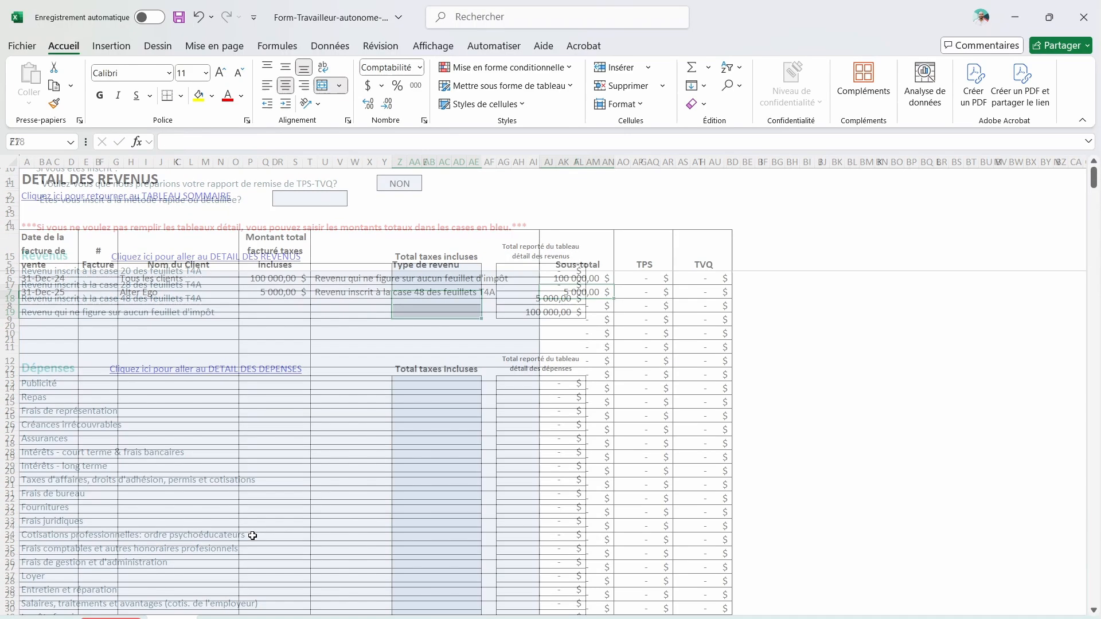
left_click_drag(381, 278, 23, 292)
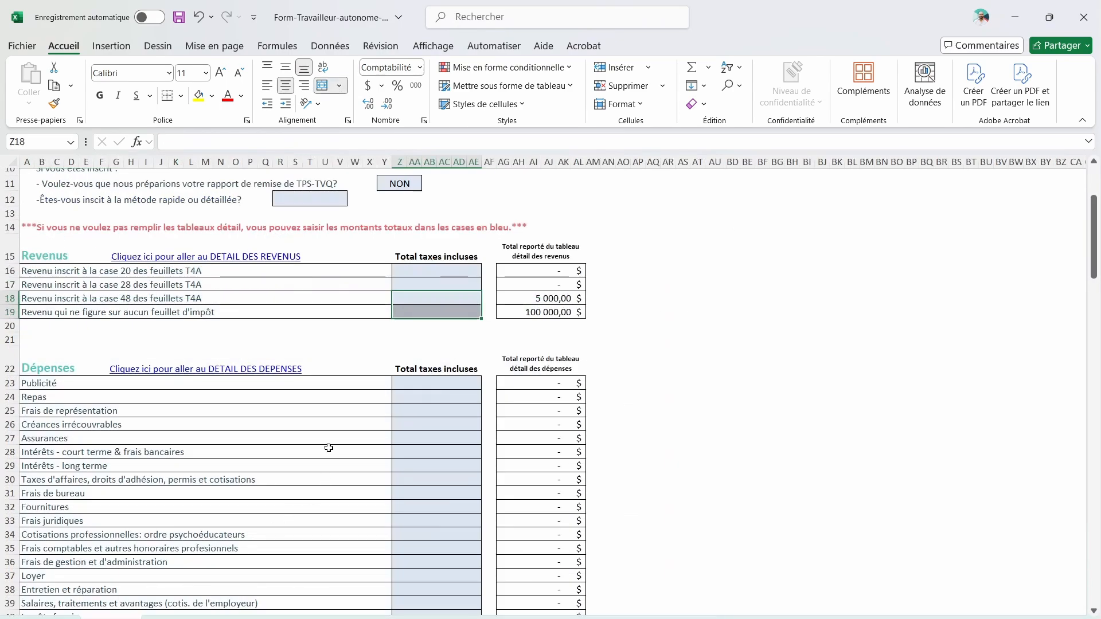
Step: Examine the list of expense categories in the Dépenses section of the summary form
scroll(324, 447, "down", 3)
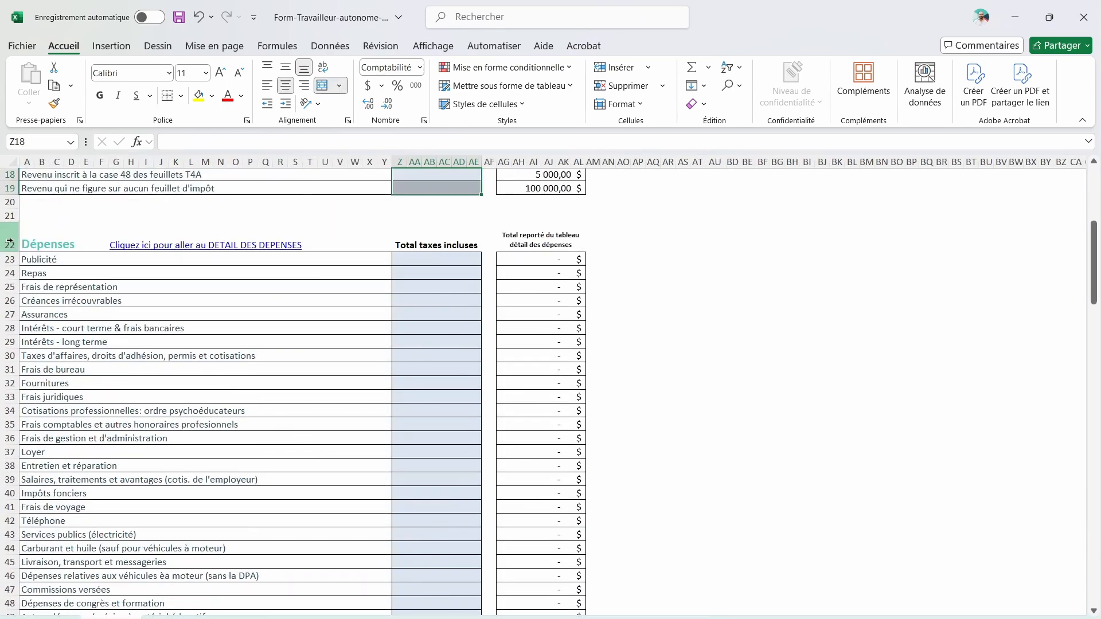
scroll(11, 239, "down", 1)
left_click_drag(10, 198, 121, 583)
left_click(269, 522)
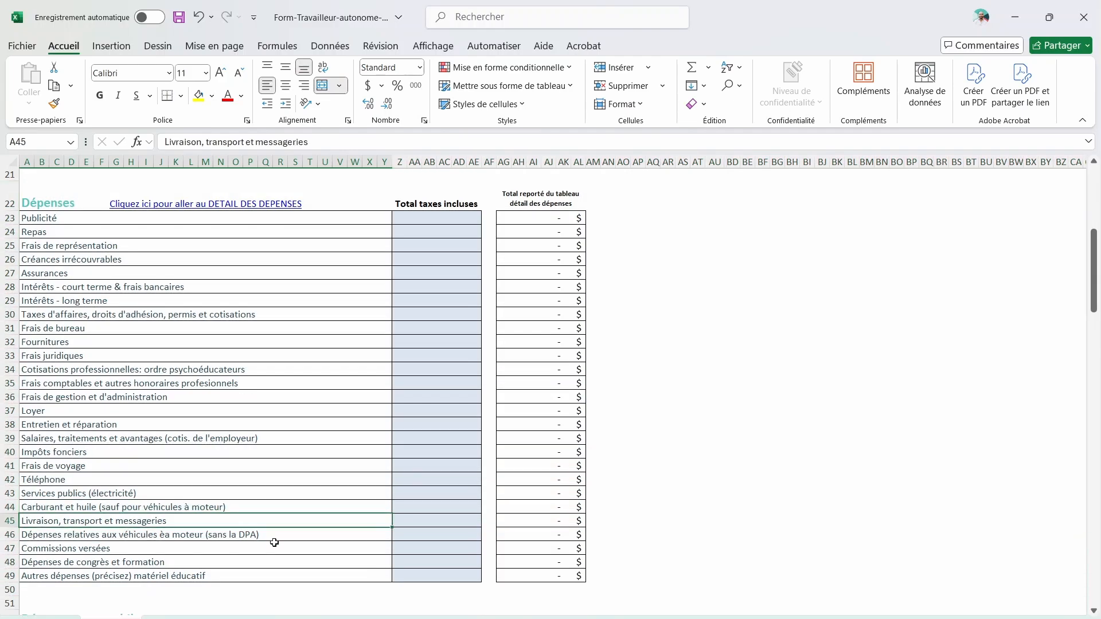
Step: Open the DETAIL DES DEPENSES sheet and review its entry columns, from the purchase invoice date to the TPS-TVQ choice
left_click(230, 617)
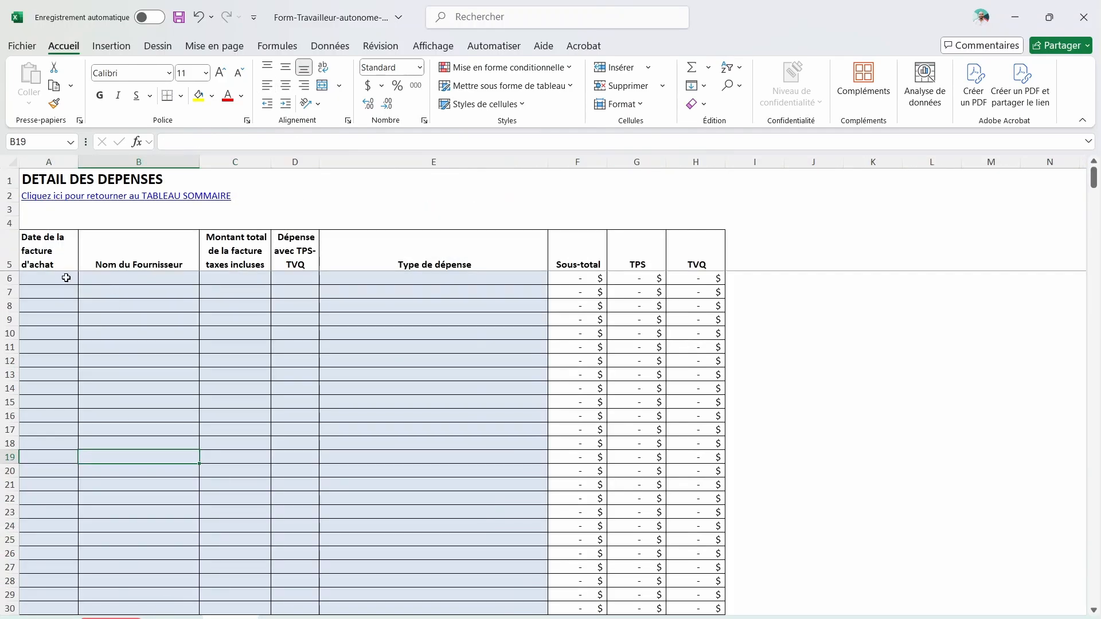
left_click(65, 278)
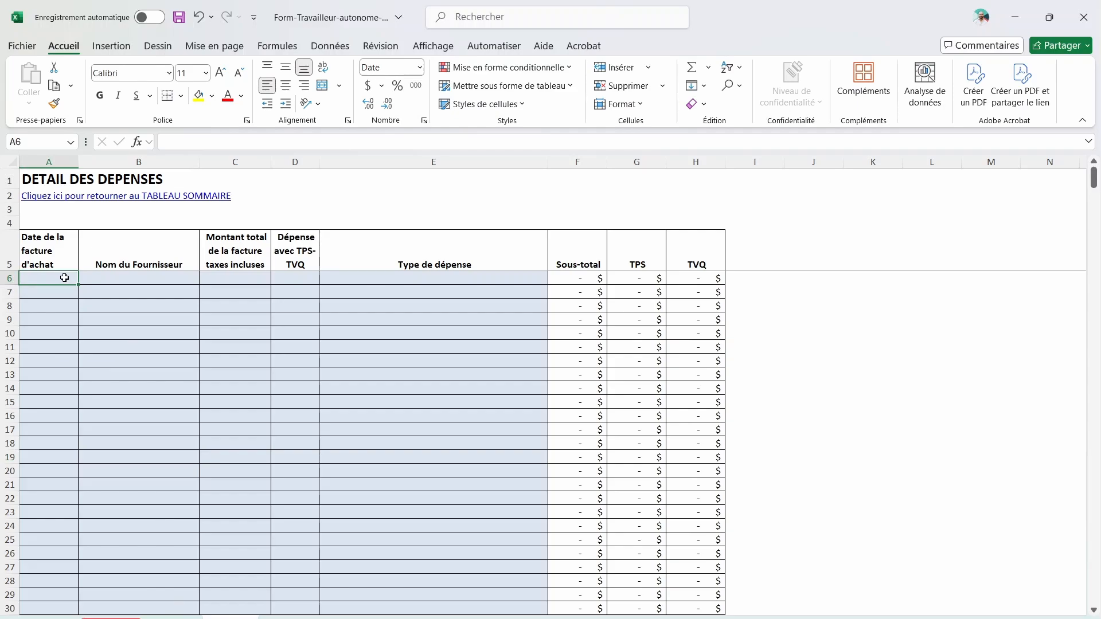
left_click_drag(49, 278, 493, 279)
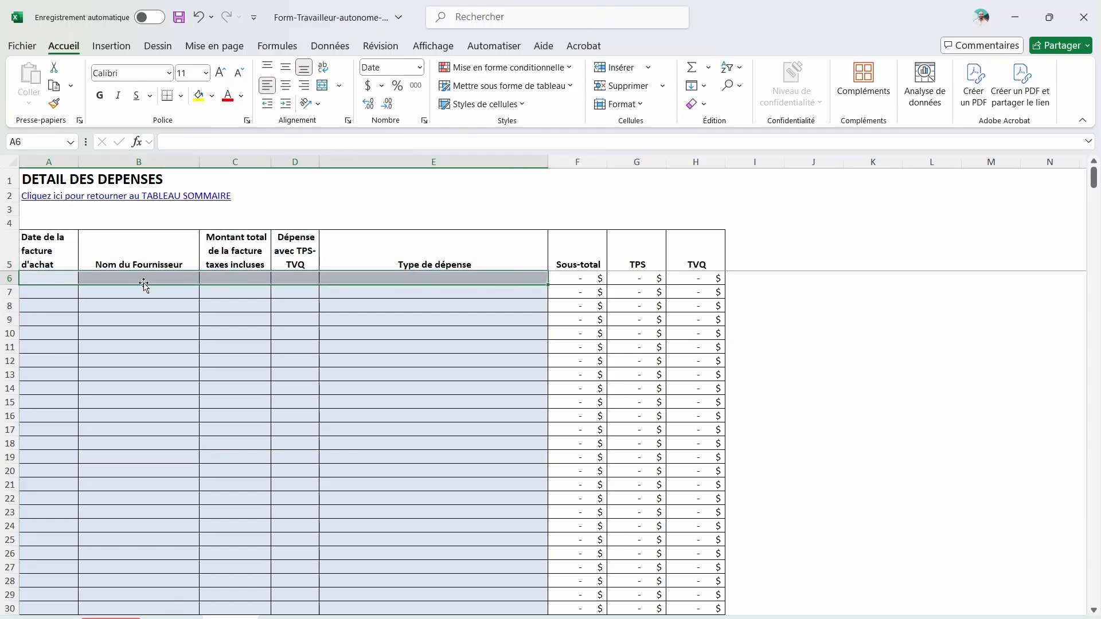
left_click(43, 295)
left_click_drag(43, 295, 484, 295)
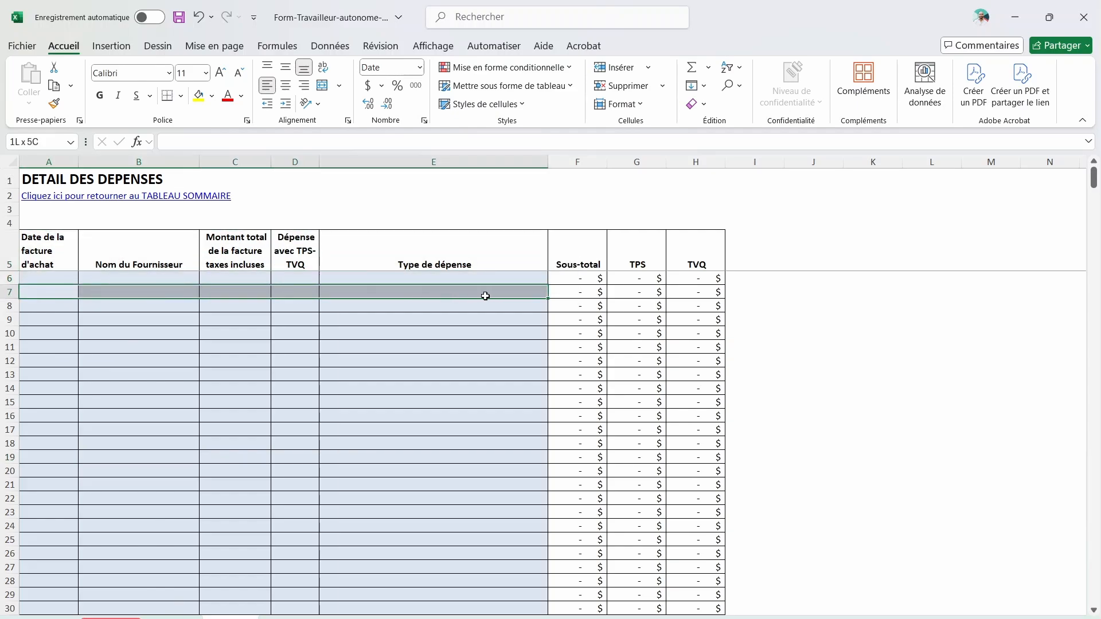
left_click(56, 308)
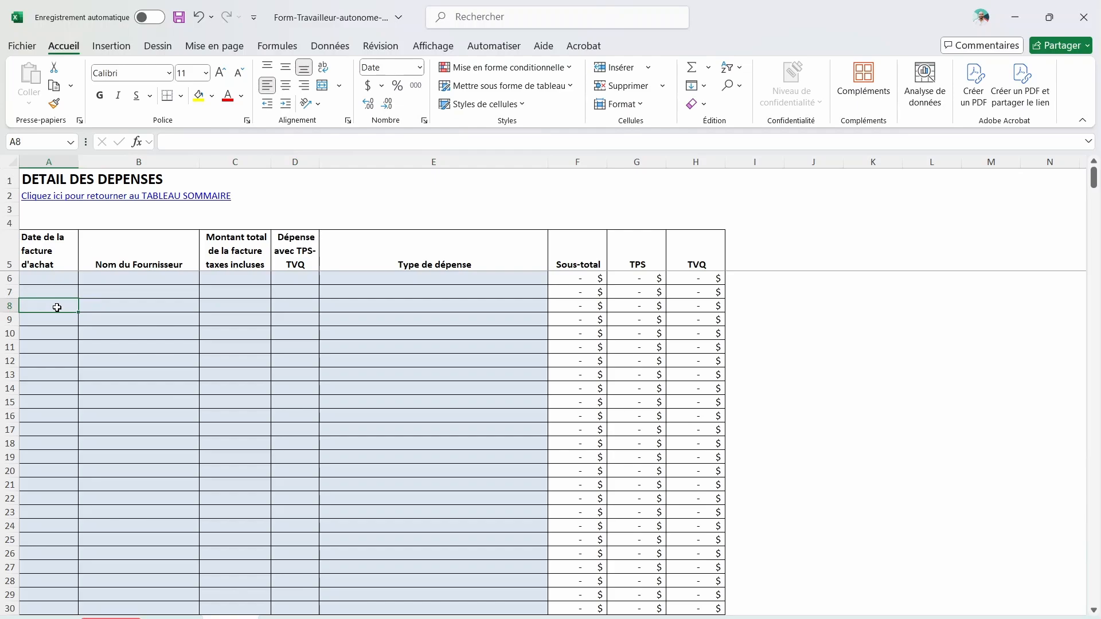
left_click(66, 277)
left_click(145, 278)
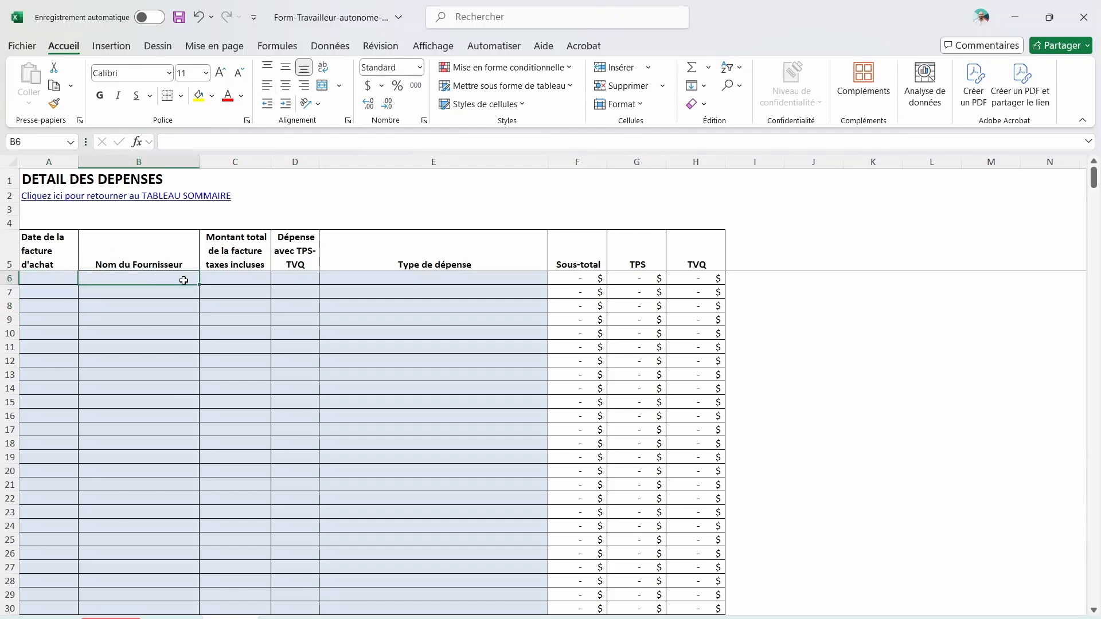
left_click(234, 280)
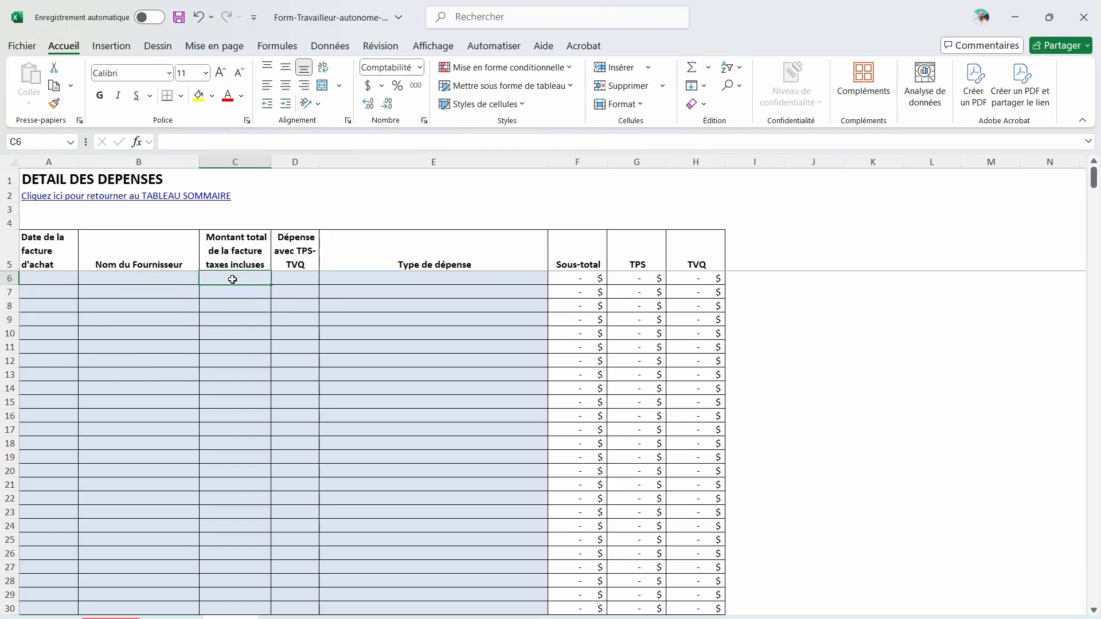
left_click(297, 281)
left_click(325, 278)
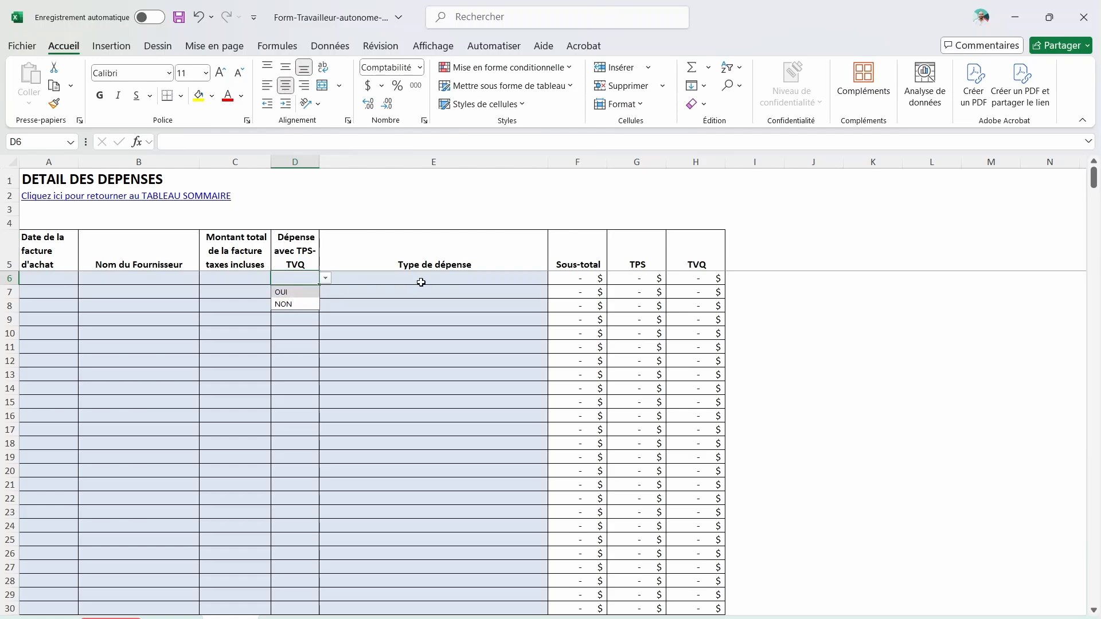
Step: Examine the Type de dépense options available for the first expense row
left_click(445, 278)
left_click(555, 279)
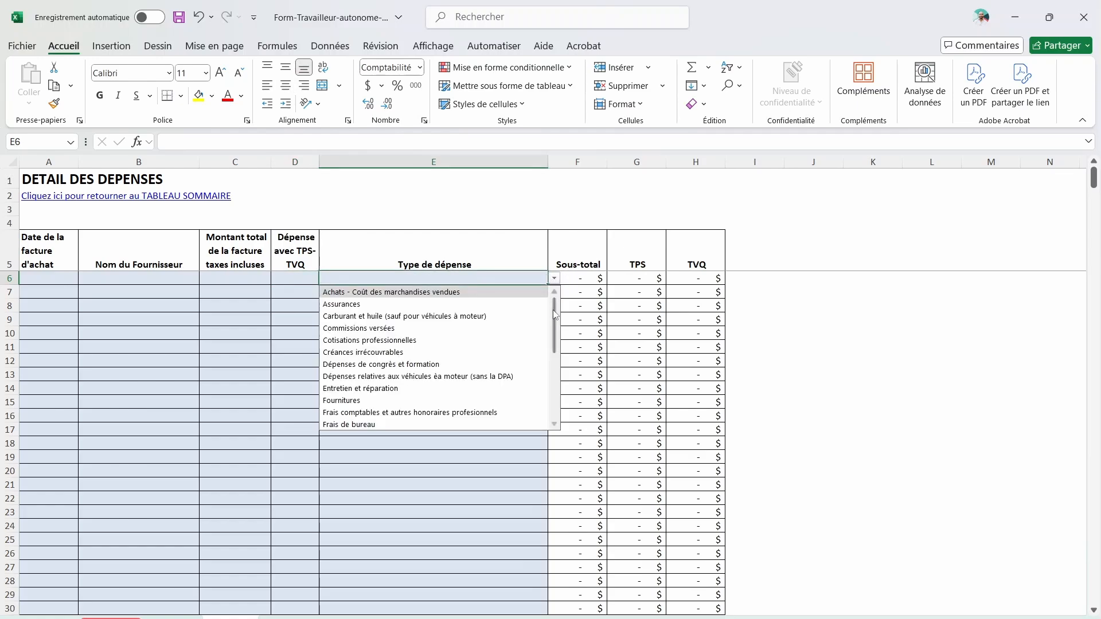
scroll(554, 309, "down", 4)
scroll(554, 310, "up", 4)
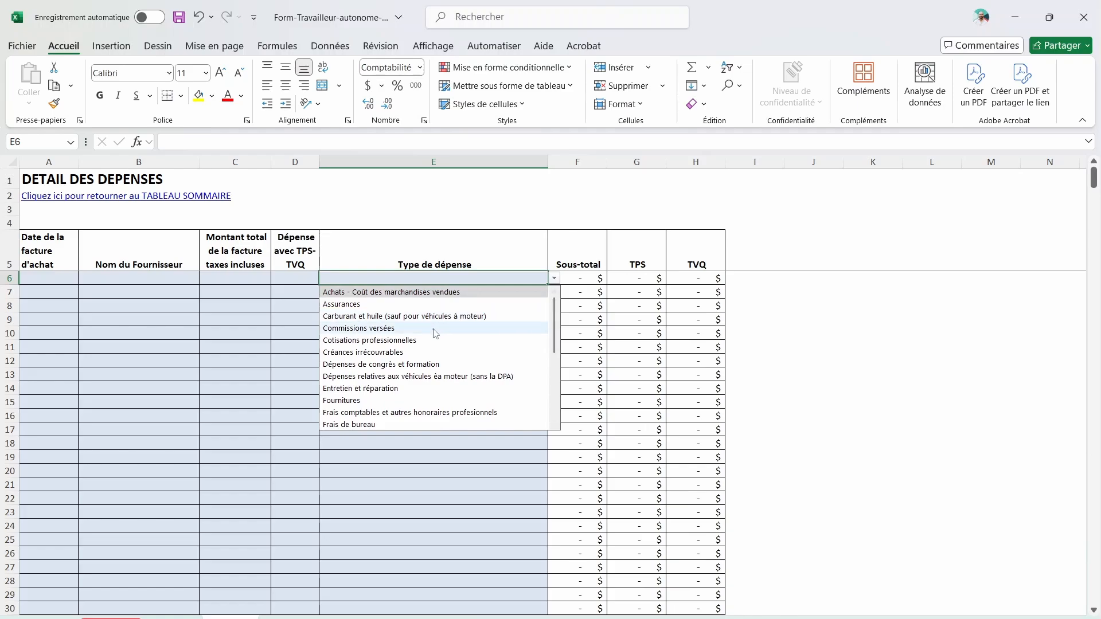
scroll(425, 382, "down", 1)
scroll(425, 383, "down", 4)
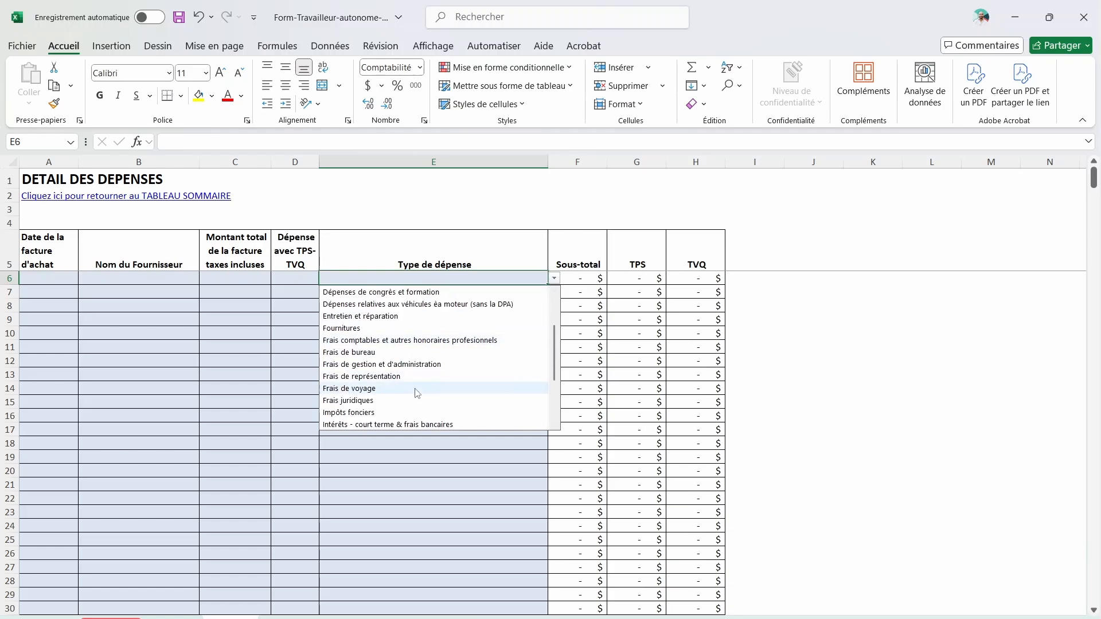
left_click(232, 471)
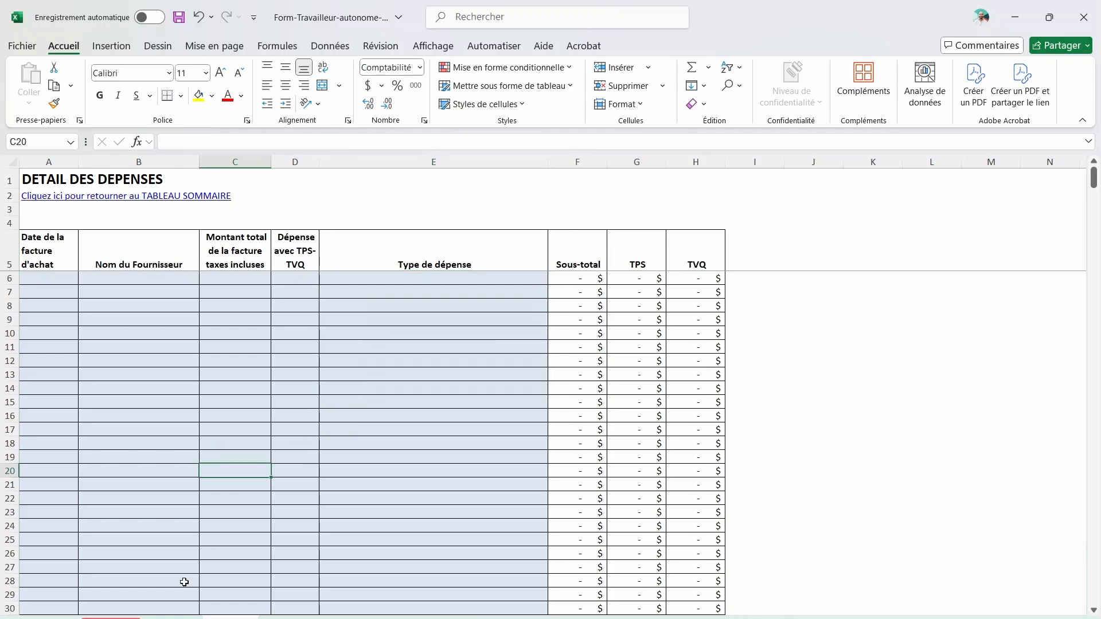
Step: Review the Dépenses categories on the summary form and return to the first purchase date cell in DETAIL DES DEPENSES
left_click(111, 618)
left_click_drag(24, 224, 134, 572)
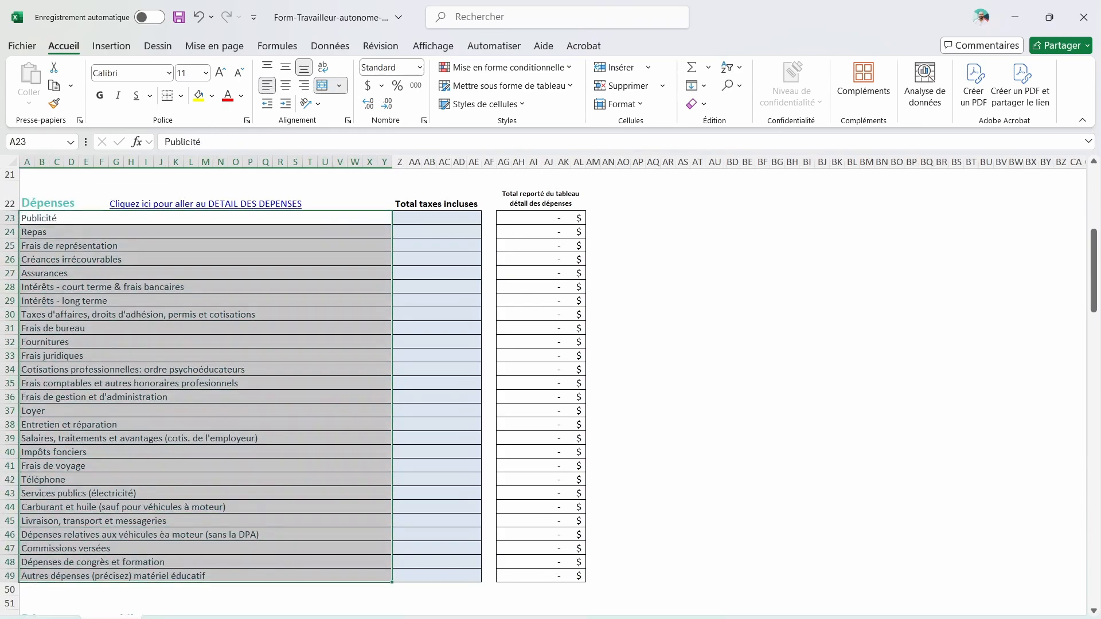
left_click(230, 617)
left_click(46, 281)
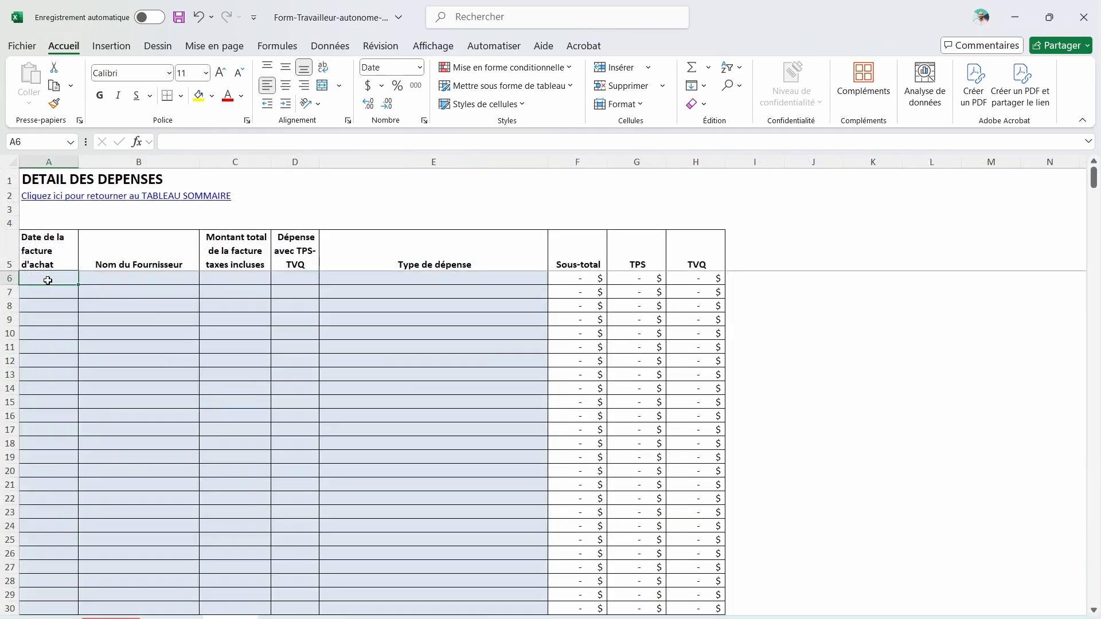
type("1er janvie")
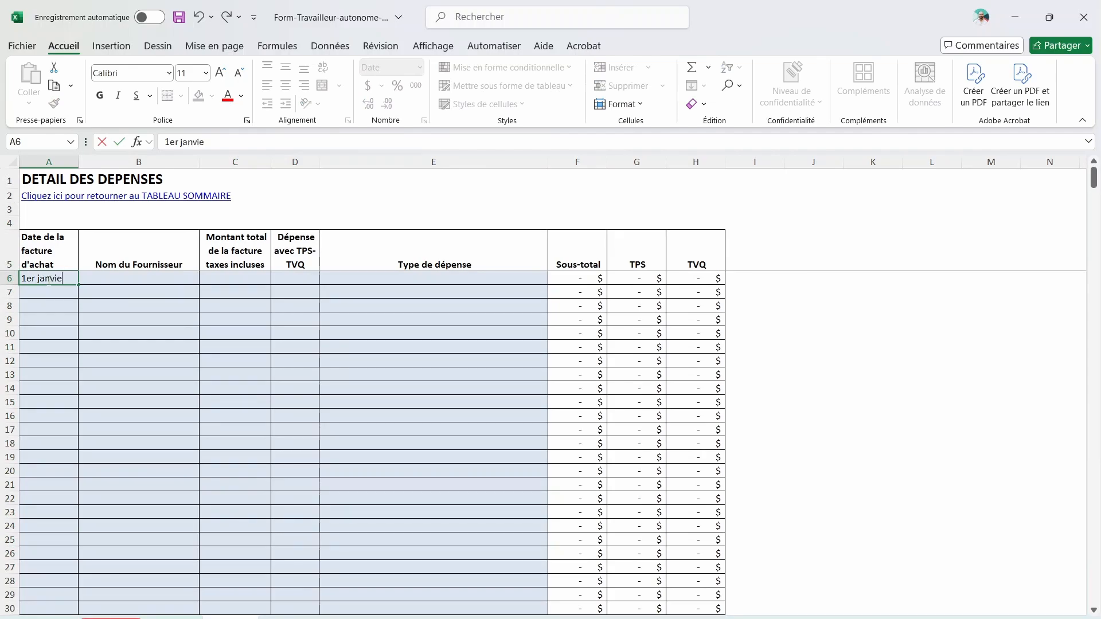
type("r 2024")
key("Tab")
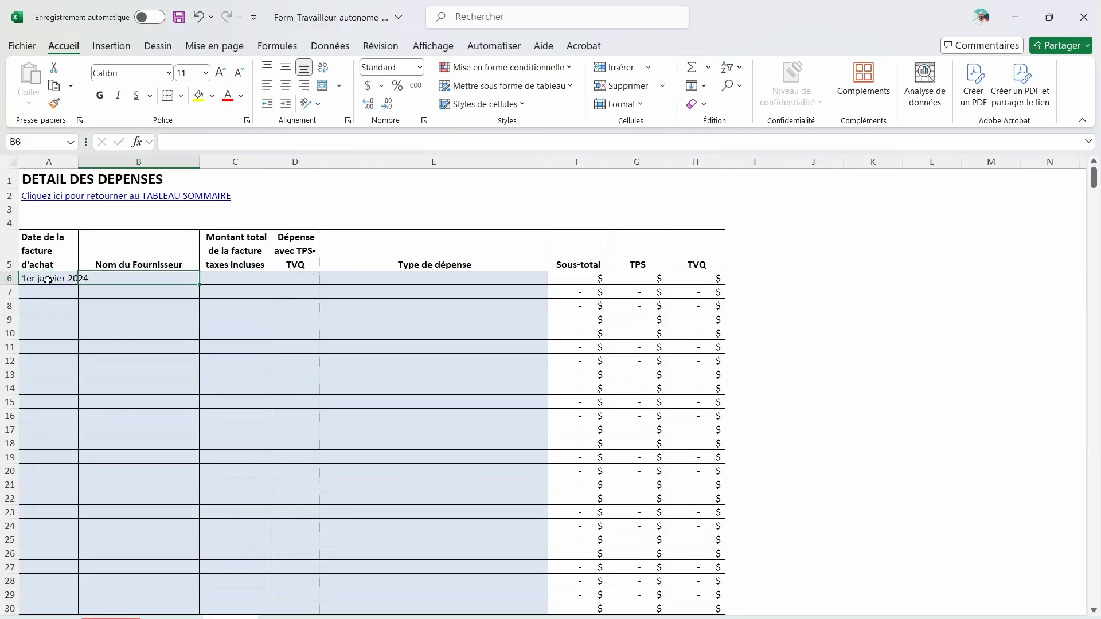
Step: Enter 1 janvier 2024 as the purchase invoice date of the first expense
left_click(48, 280)
type("1")
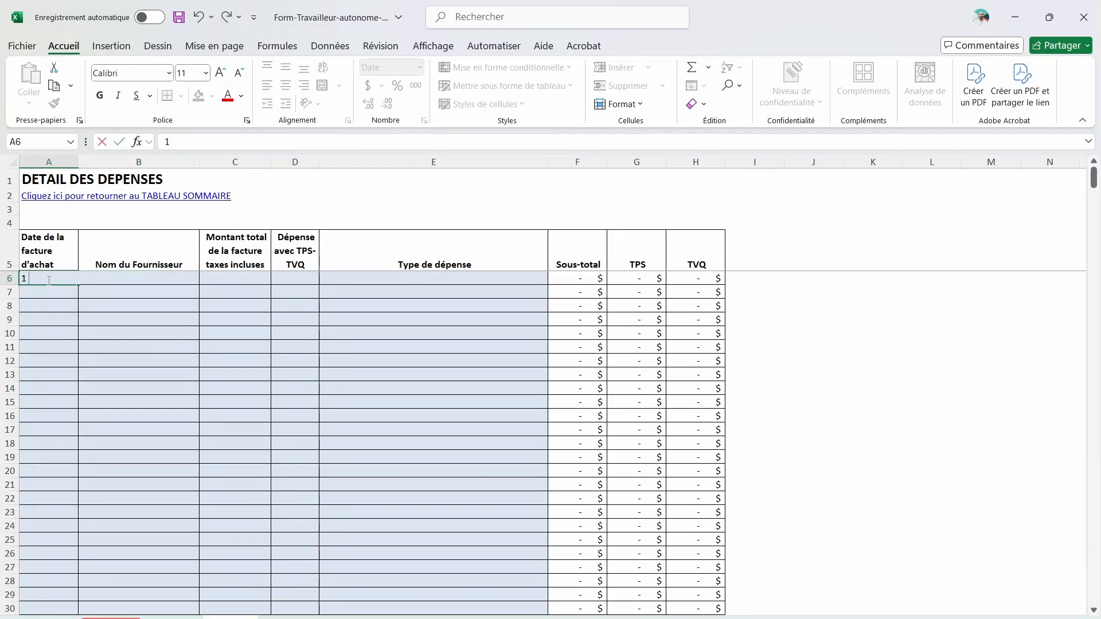
type("janvier 2024")
key("Tab")
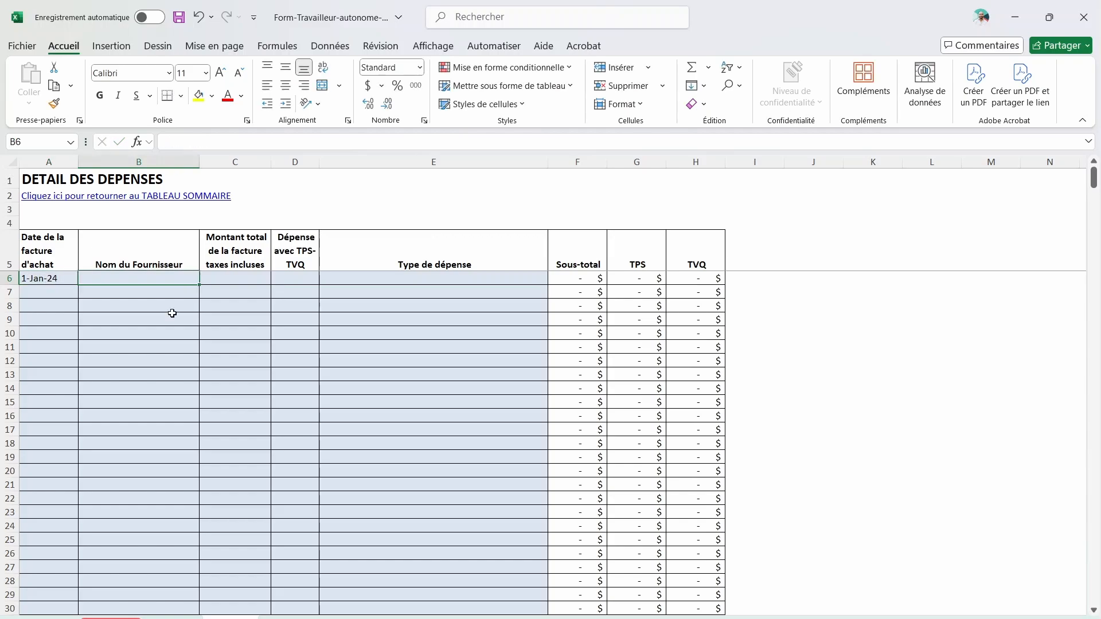
type("Frais de bureau")
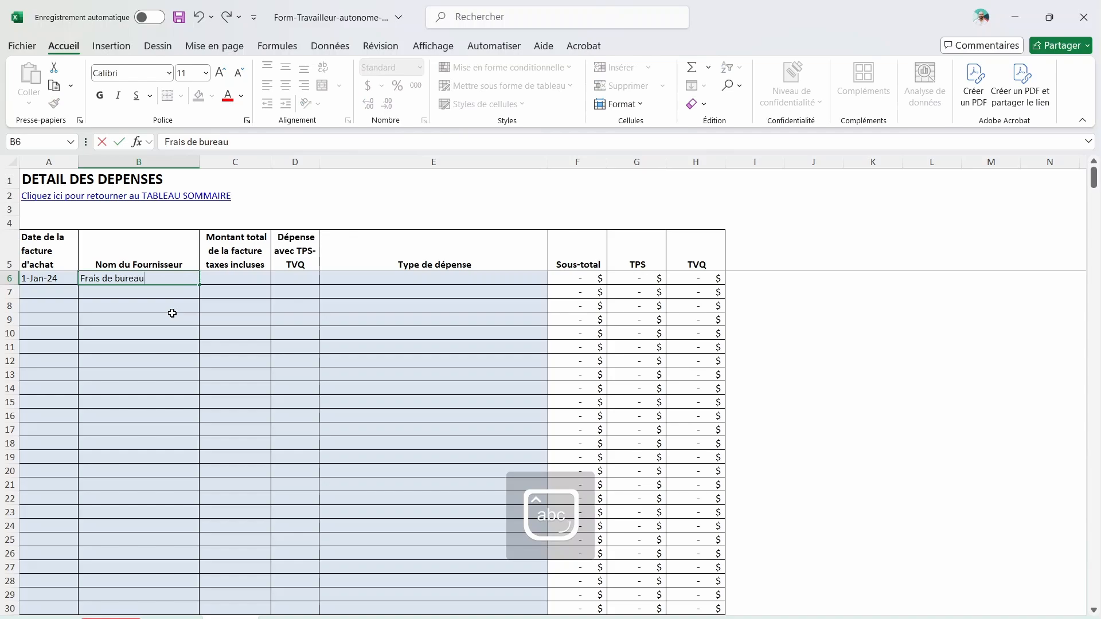
key("Left")
key("Right")
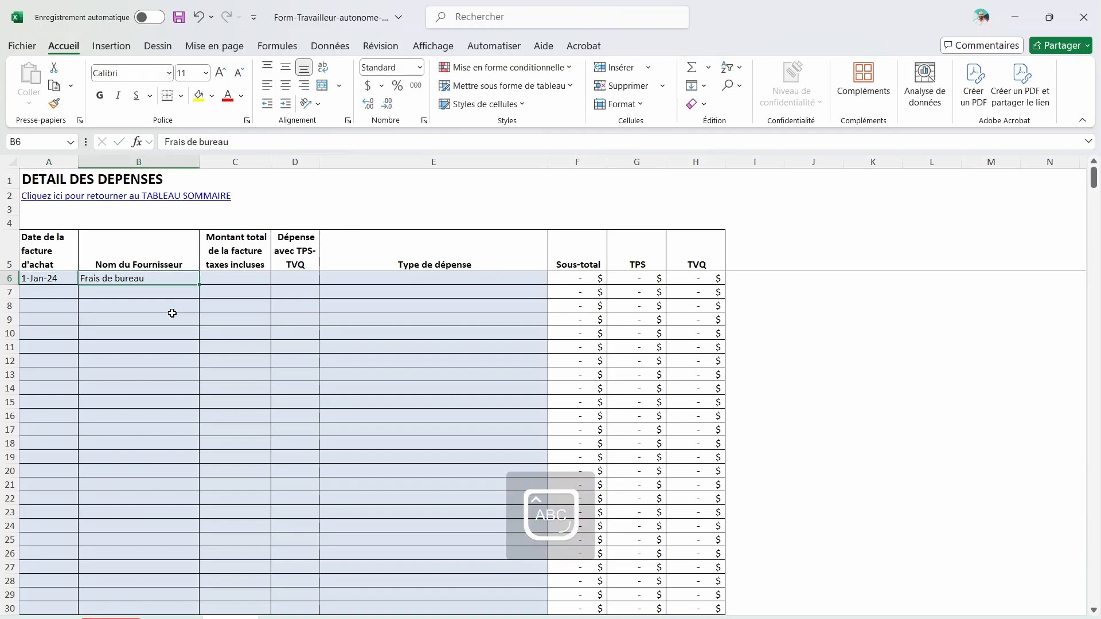
Step: Enter Bureau en gros as the first expense's supplier and 114,975 as its total invoice amount including taxes
type("Bureau en gros")
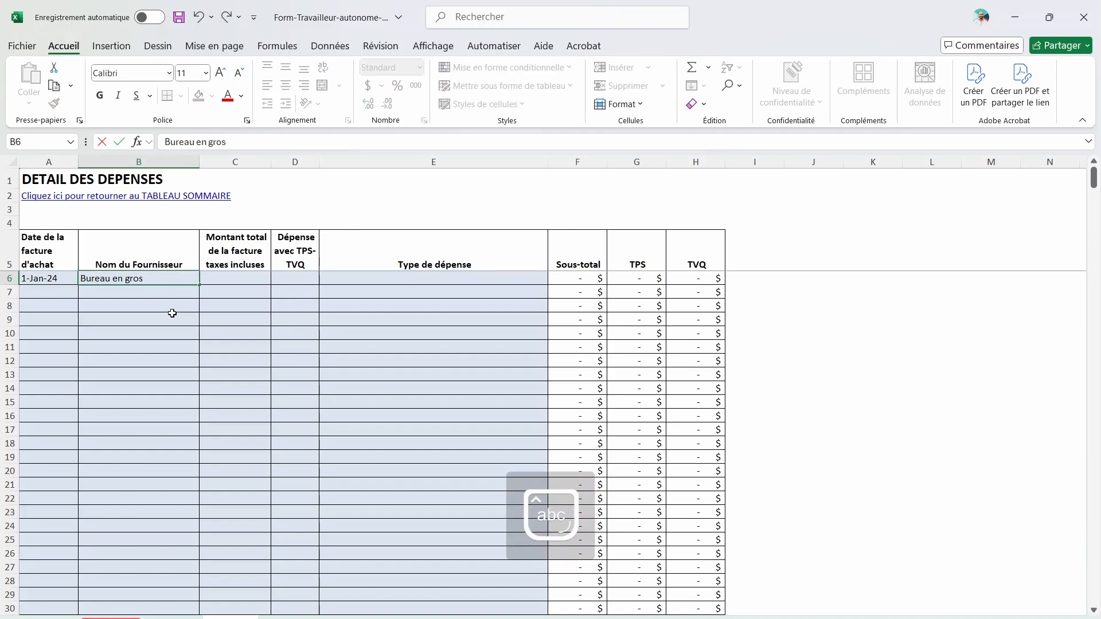
key("Tab")
type("114,975")
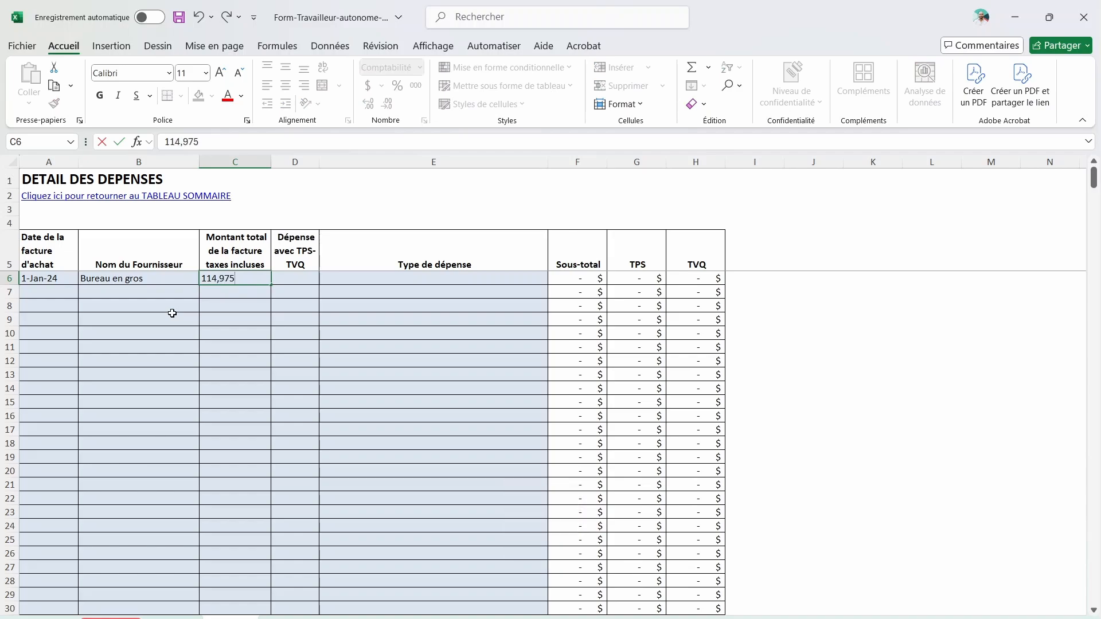
key("Return")
key("Up")
key("Right")
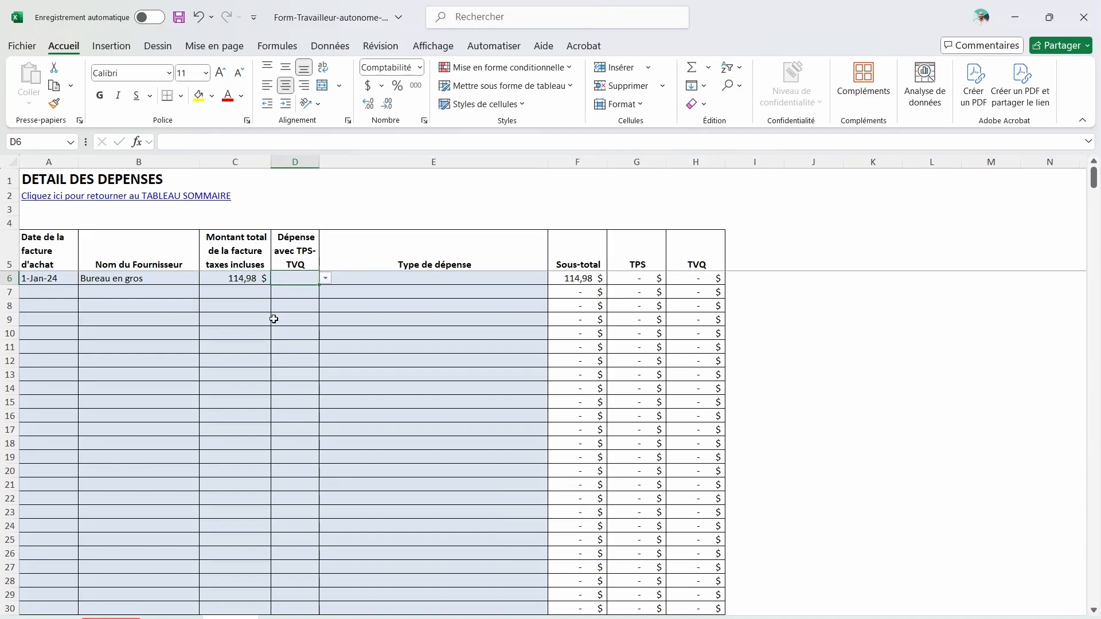
Step: Set the first expense's Dépense avec TPS-TVQ to OUI and its Type de dépense to Frais de bureau
left_click(325, 278)
left_click(295, 290)
left_click(516, 277)
left_click(554, 278)
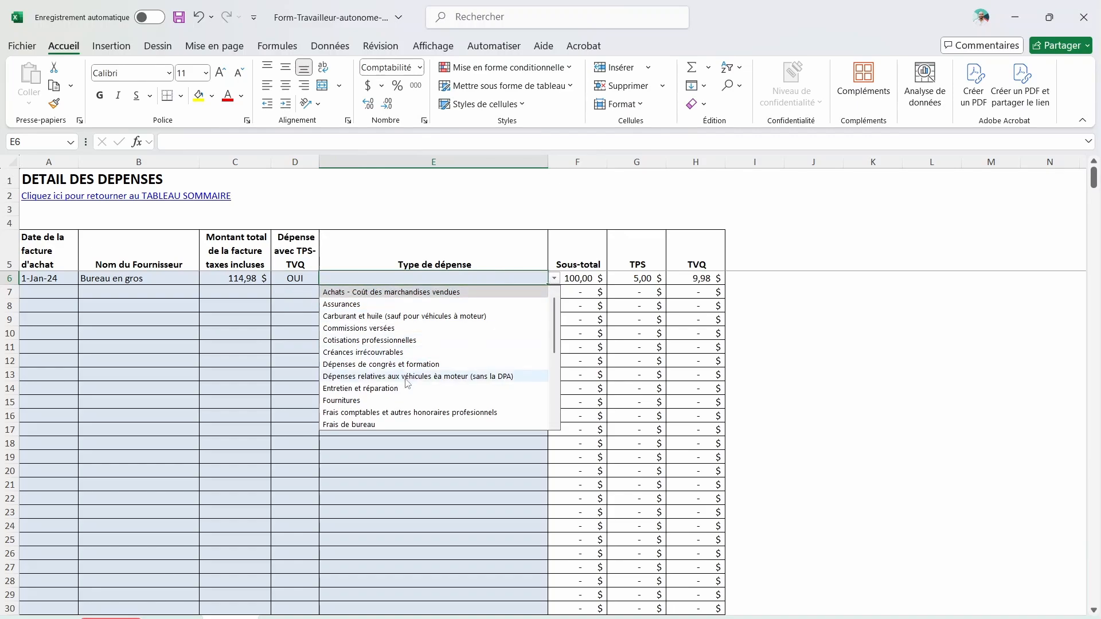
left_click(389, 401)
left_click(554, 278)
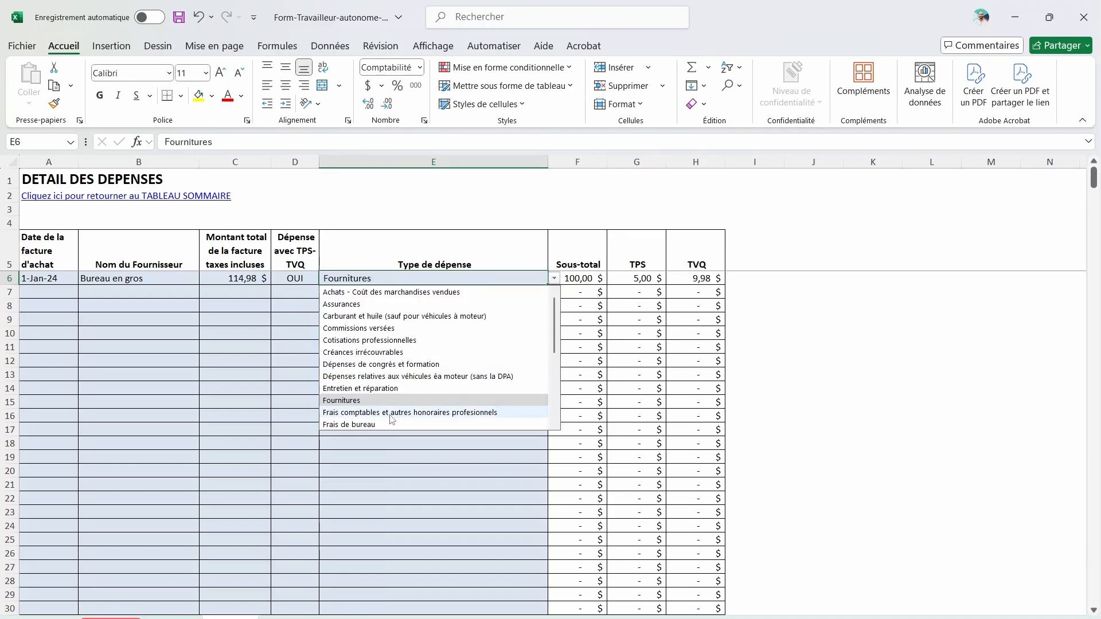
left_click(424, 424)
Step: Enter 3 janvier 2024 as the purchase invoice date of the second expense
left_click(54, 298)
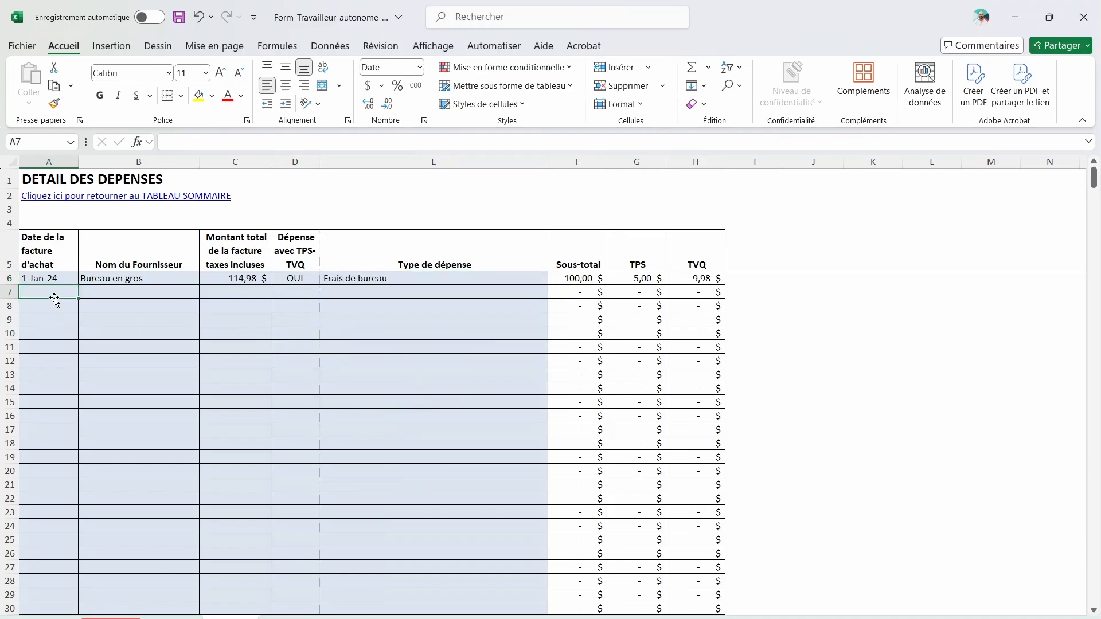
type("3 janvier")
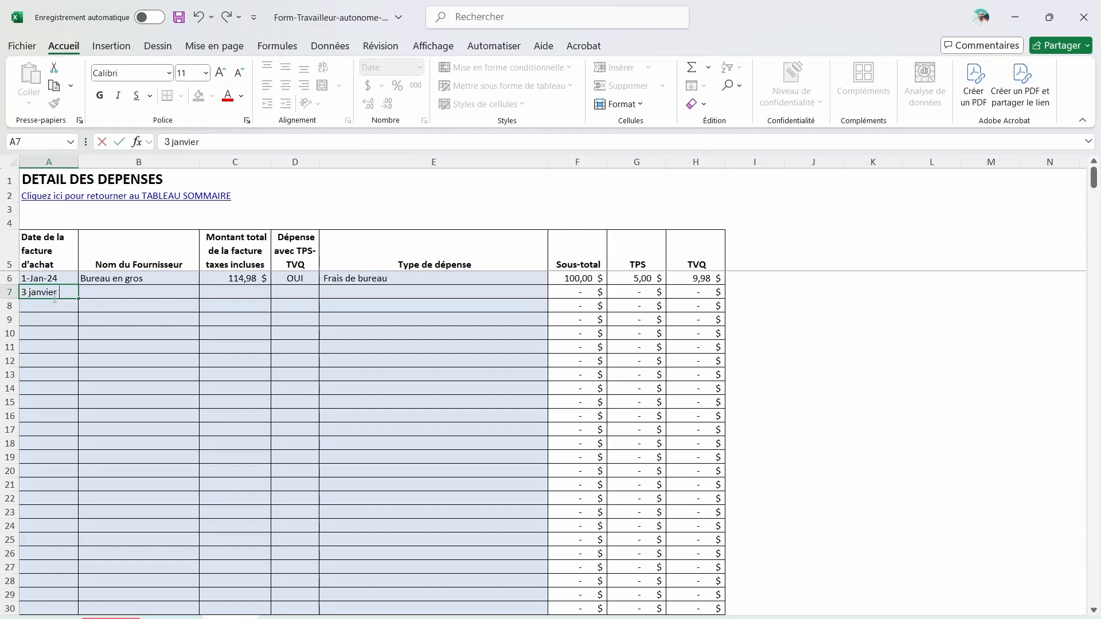
type(" 2024")
key("Tab")
Step: Enter Petro Canada as the supplier of the second expense
type("Es")
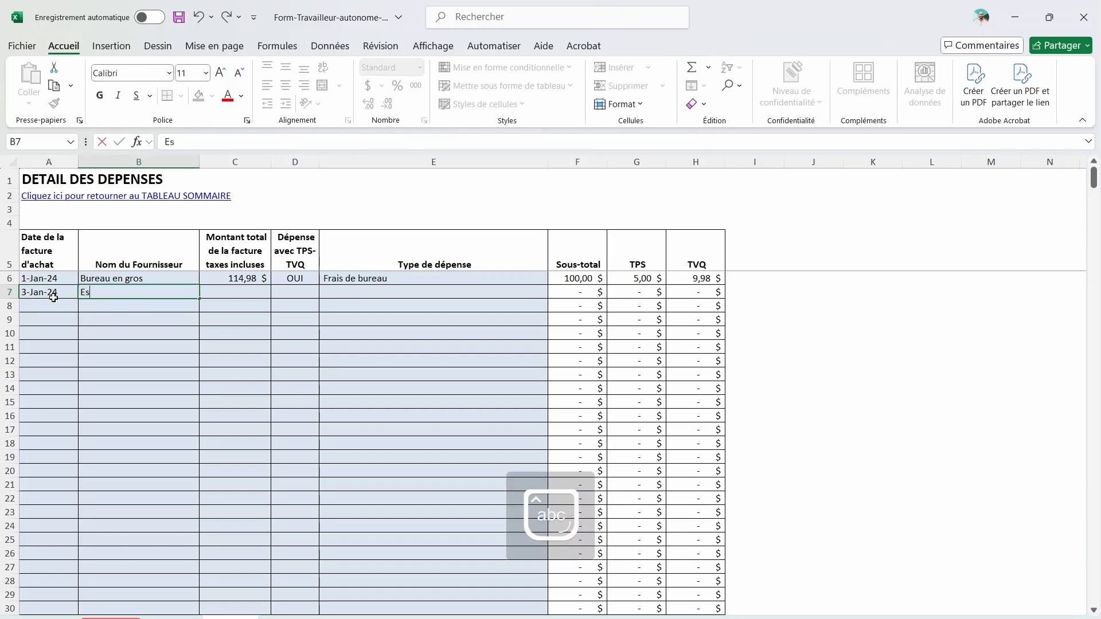
type("se")
key("BackSpace")
key("BackSpace")
key("BackSpace")
key("BackSpace")
type("Petro Canada")
key("Tab")
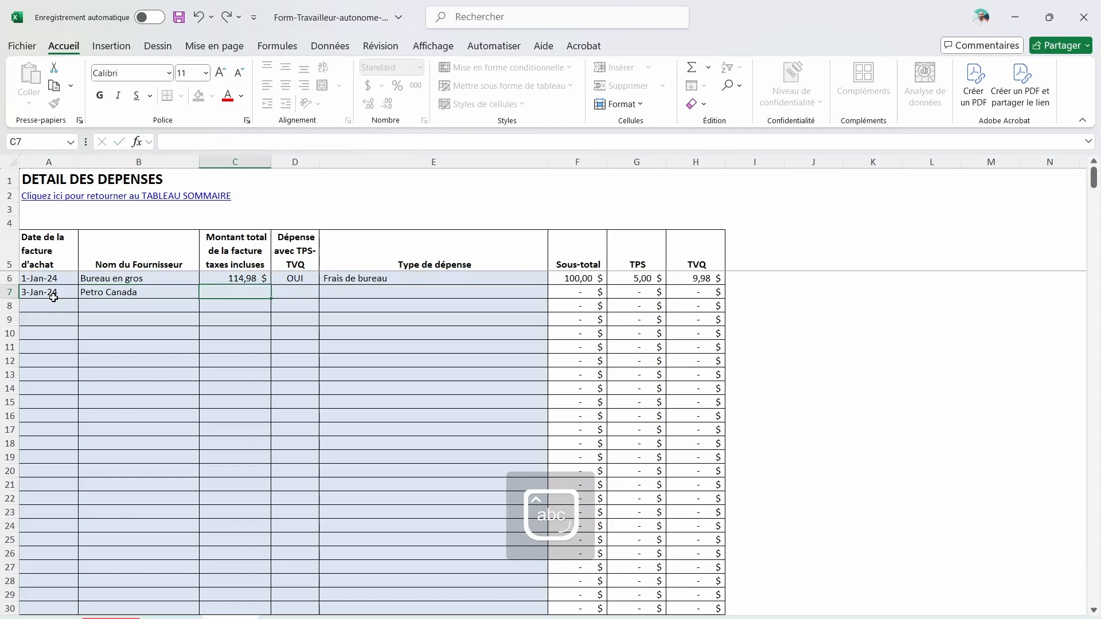
Step: Enter a total of 114,98 including taxes for the second expense and set its Dépense avec TPS-TVQ to OUI
key("Up")
key("Down")
type("114,978")
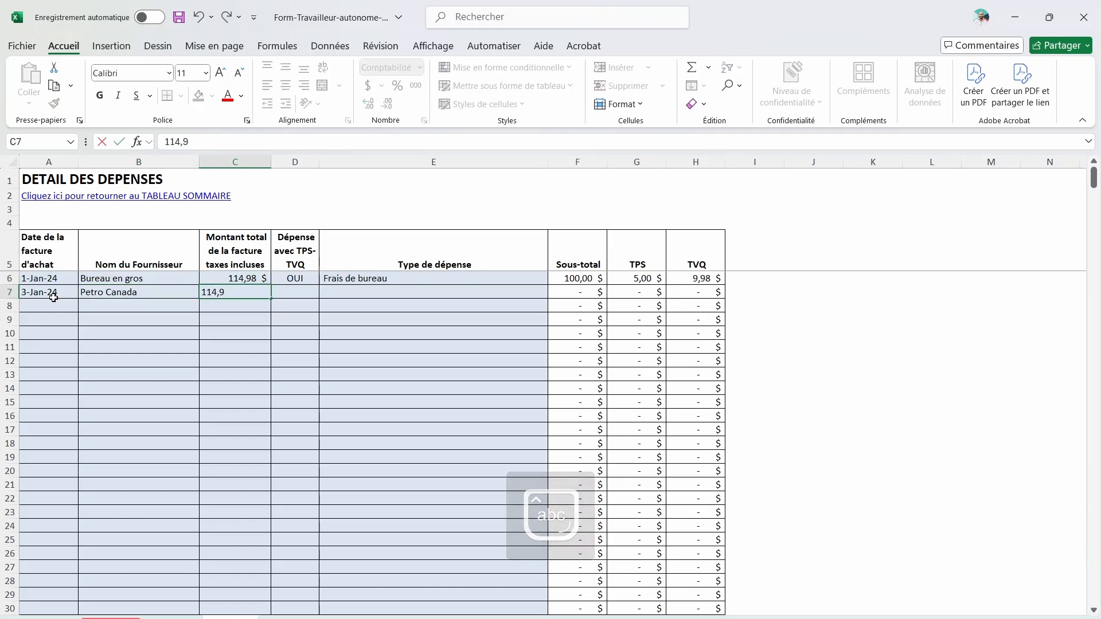
key("Up")
key("Right")
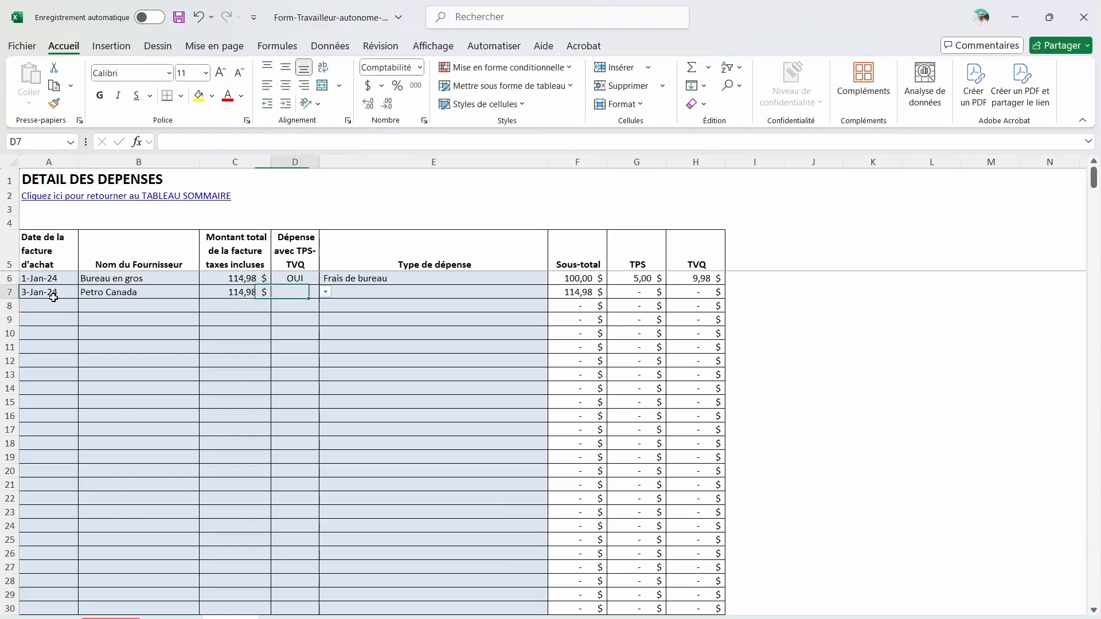
left_click(326, 294)
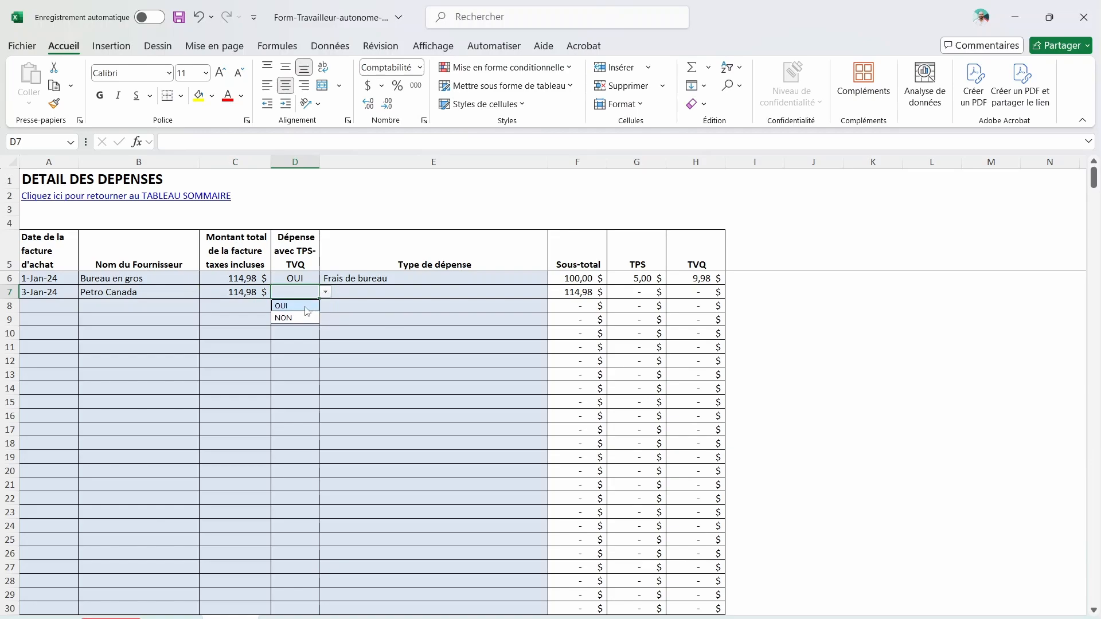
left_click(281, 306)
left_click(386, 292)
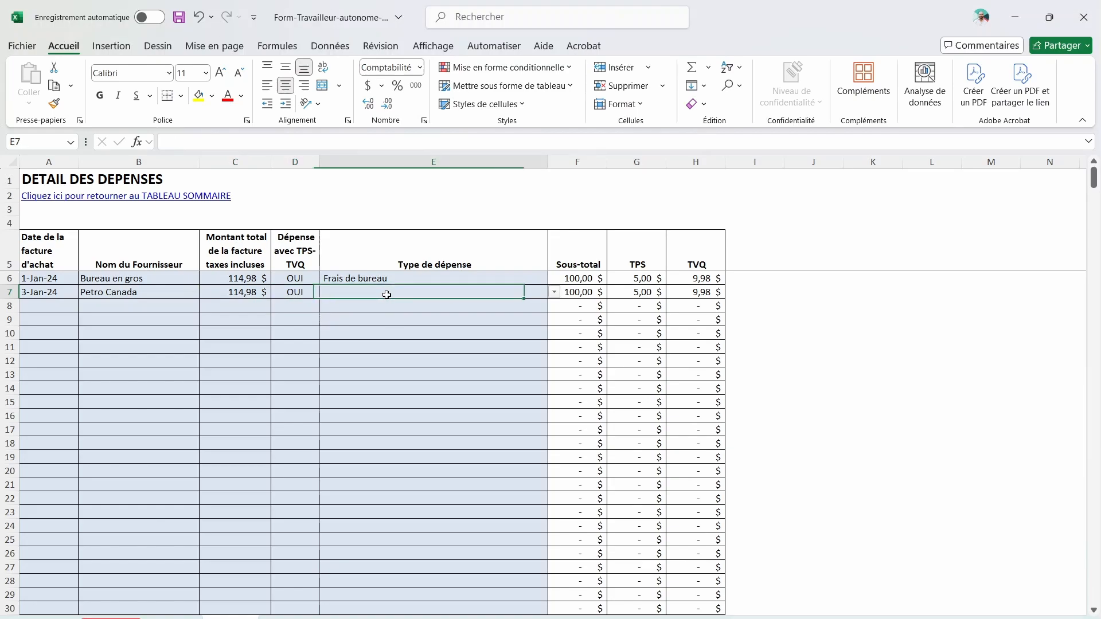
Step: Replace the second expense's supplier with Canva and set its Type de dépense to Publicité
left_click(175, 292)
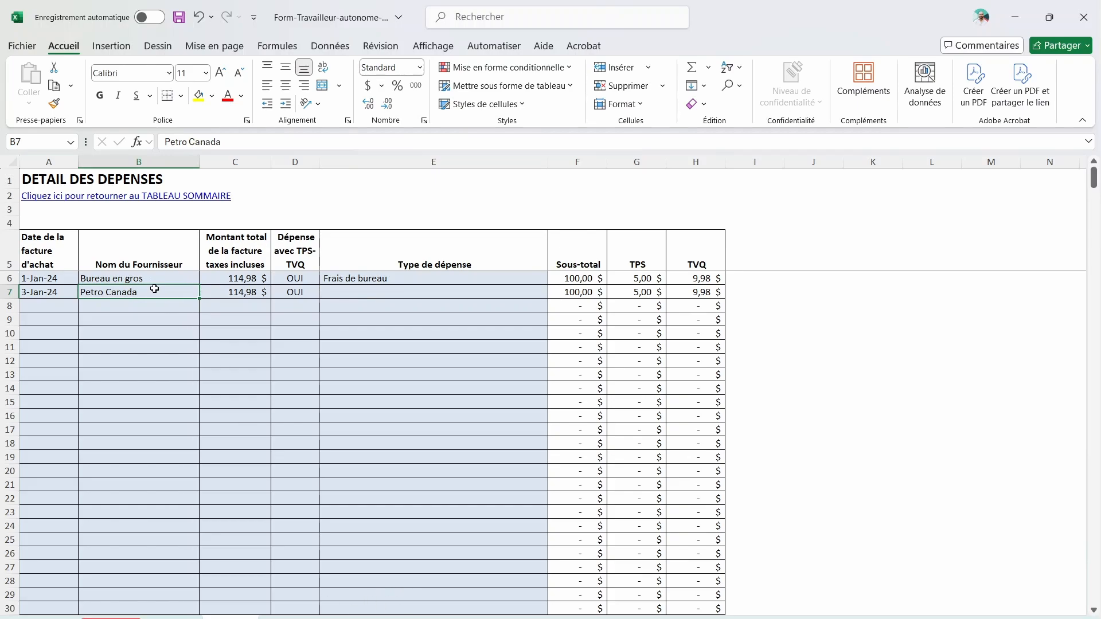
type("Canva")
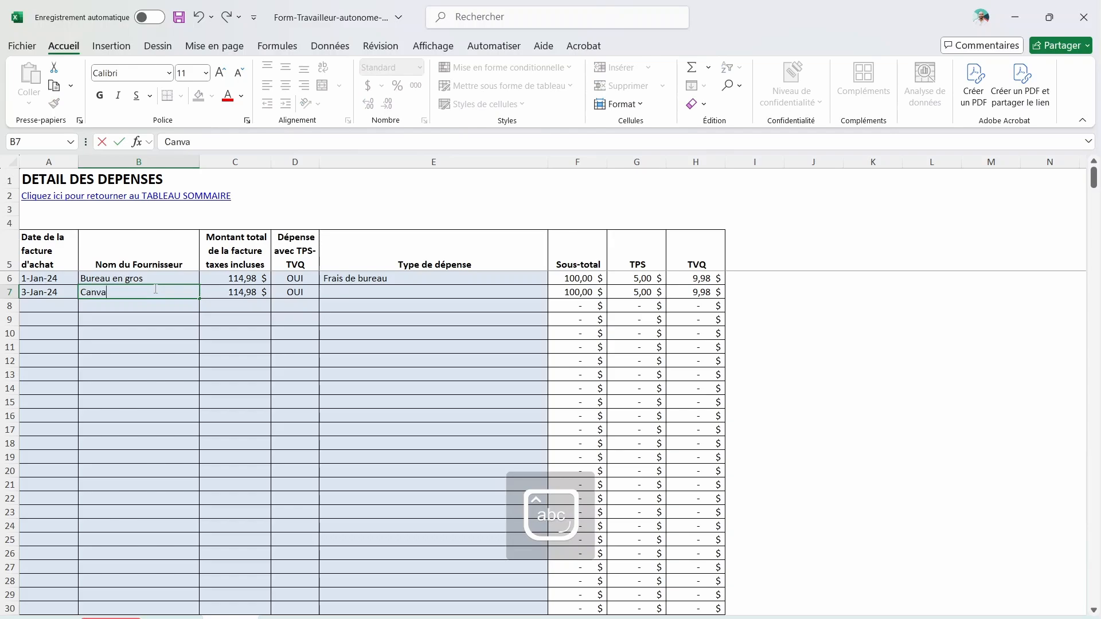
key("Tab")
key("Tab")
key("Tab")
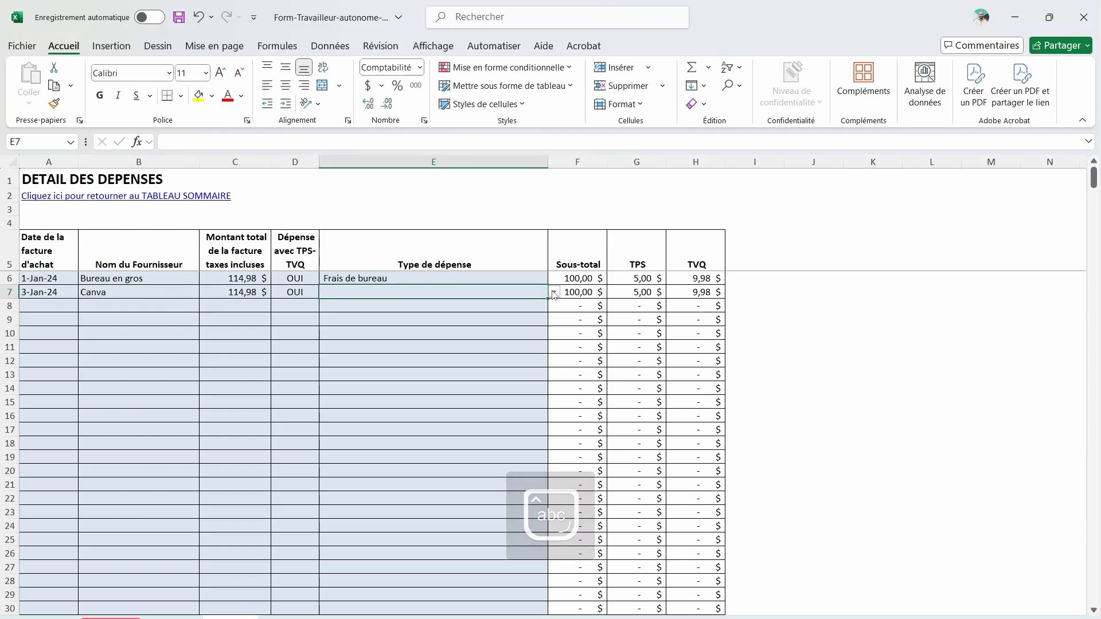
left_click(554, 293)
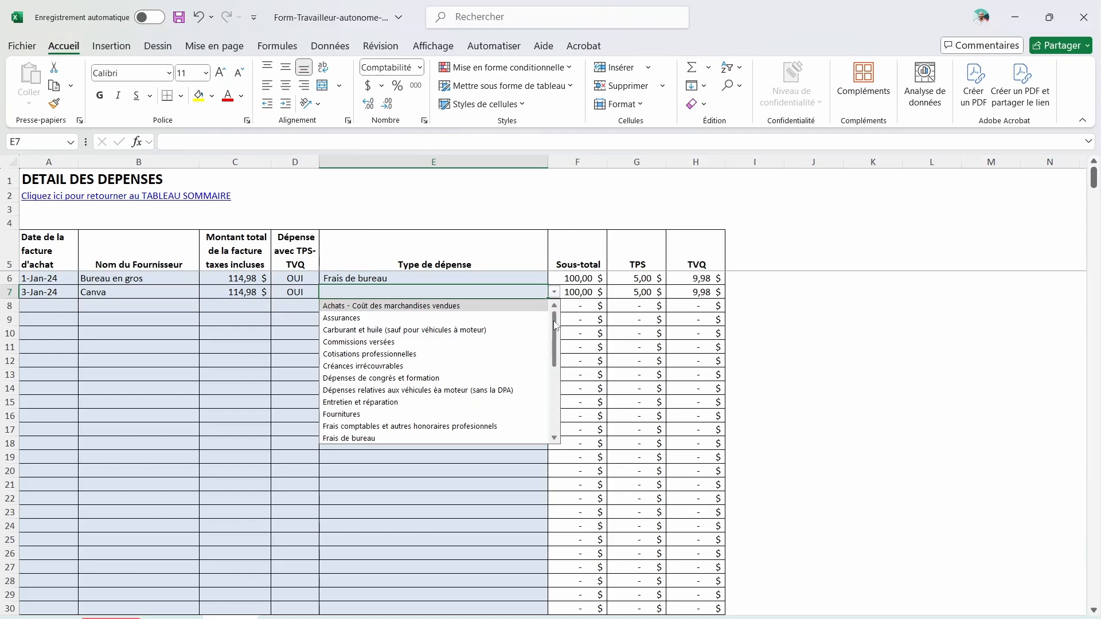
left_click_drag(553, 323, 549, 386)
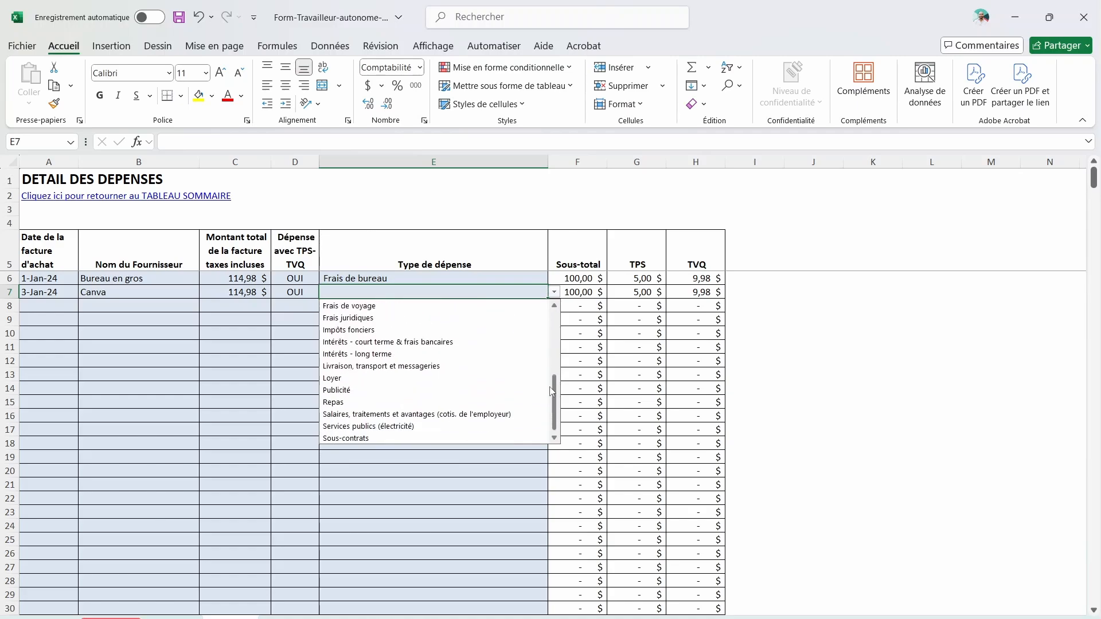
left_click(379, 392)
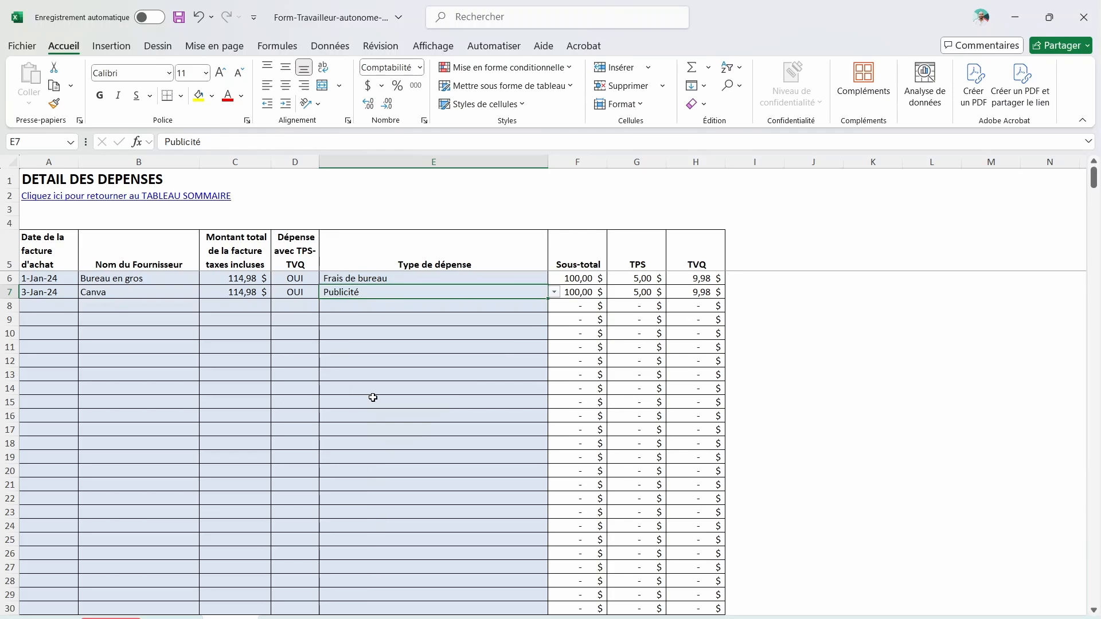
Step: Check on the summary form the Publicité and Frais de bureau totals carried over from the expense detail sheet
left_click(111, 618)
left_click(501, 367)
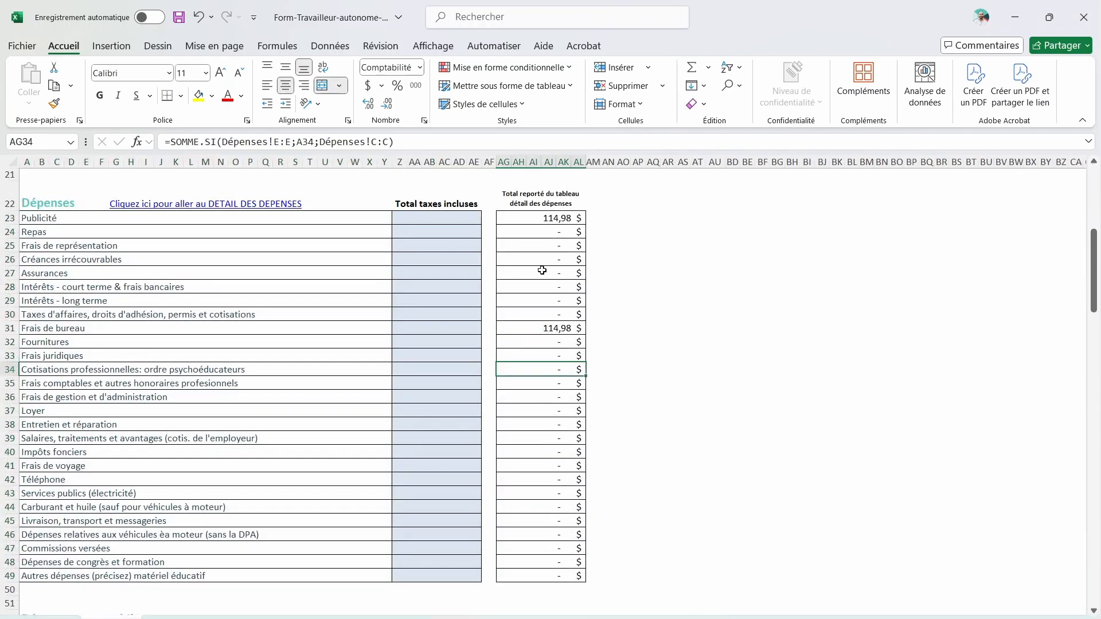
left_click(539, 221)
left_click(558, 329)
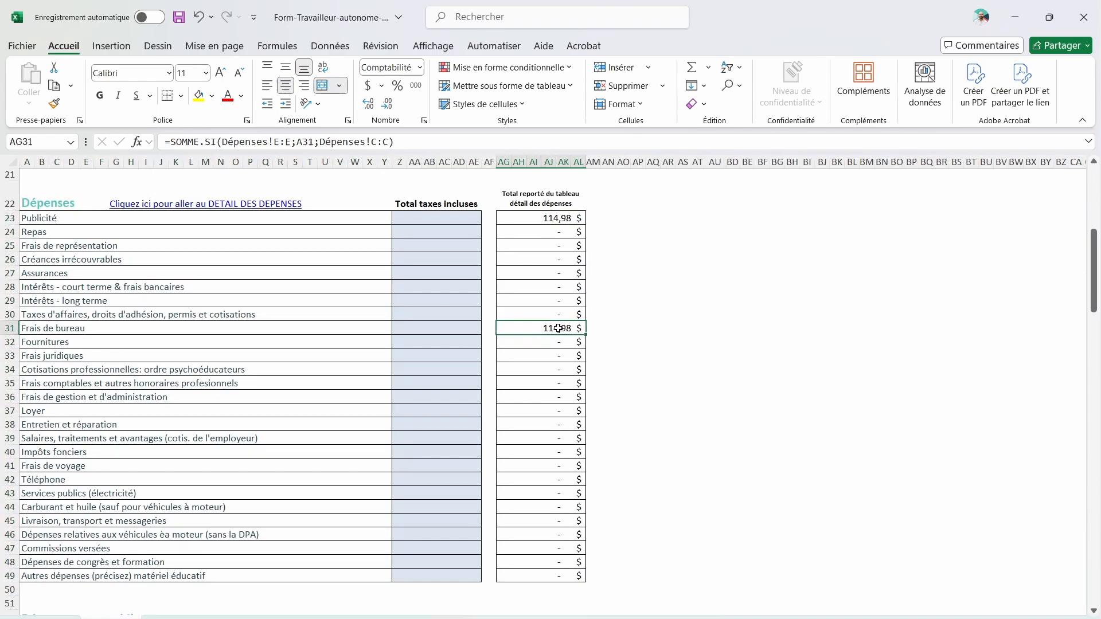
left_click(36, 329)
left_click(54, 219)
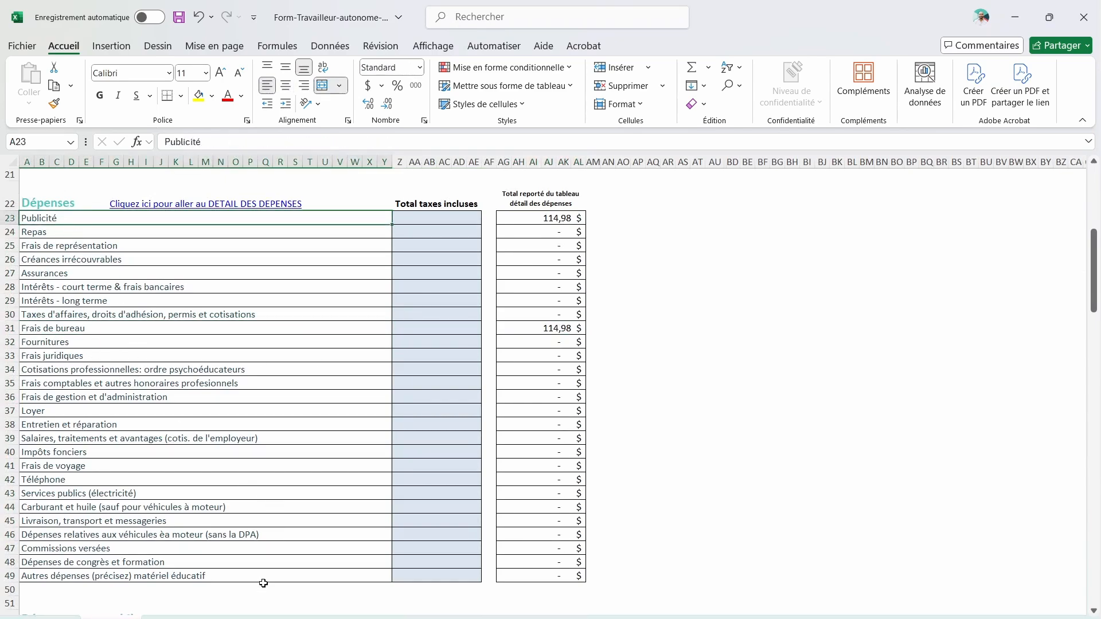
left_click(231, 618)
left_click(111, 617)
Step: Examine the Dépenses automobile section of the summary form, including the purchased-vehicle fields and the annual expense categories from fuel to loan interest
scroll(252, 534, "down", 8)
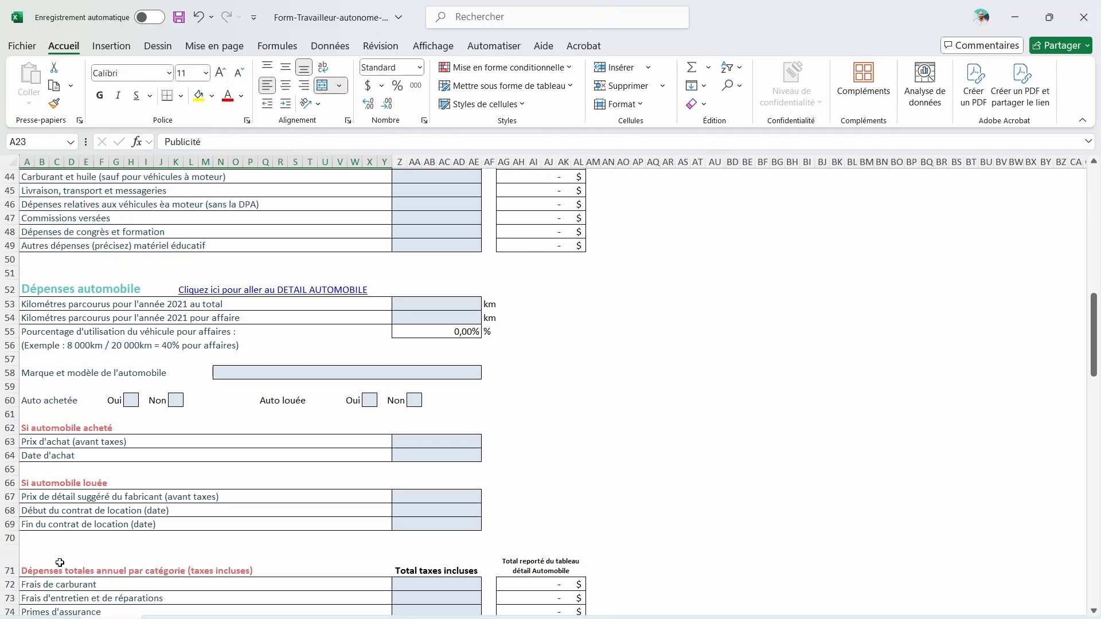
scroll(60, 562, "down", 3)
left_click_drag(10, 461, 26, 545)
left_click(11, 462)
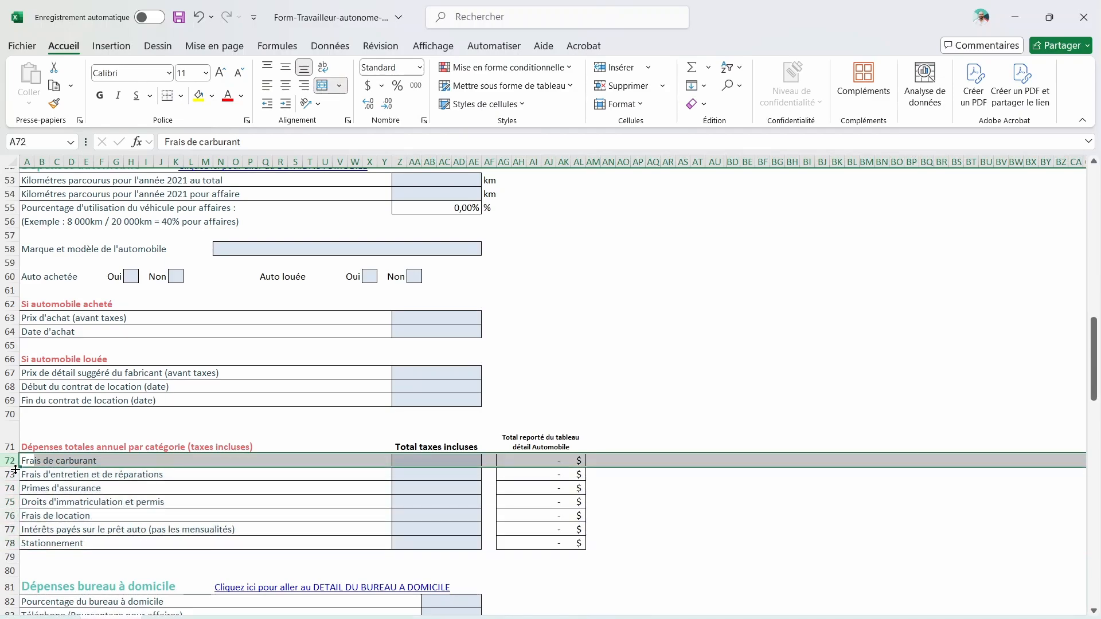
left_click(10, 475)
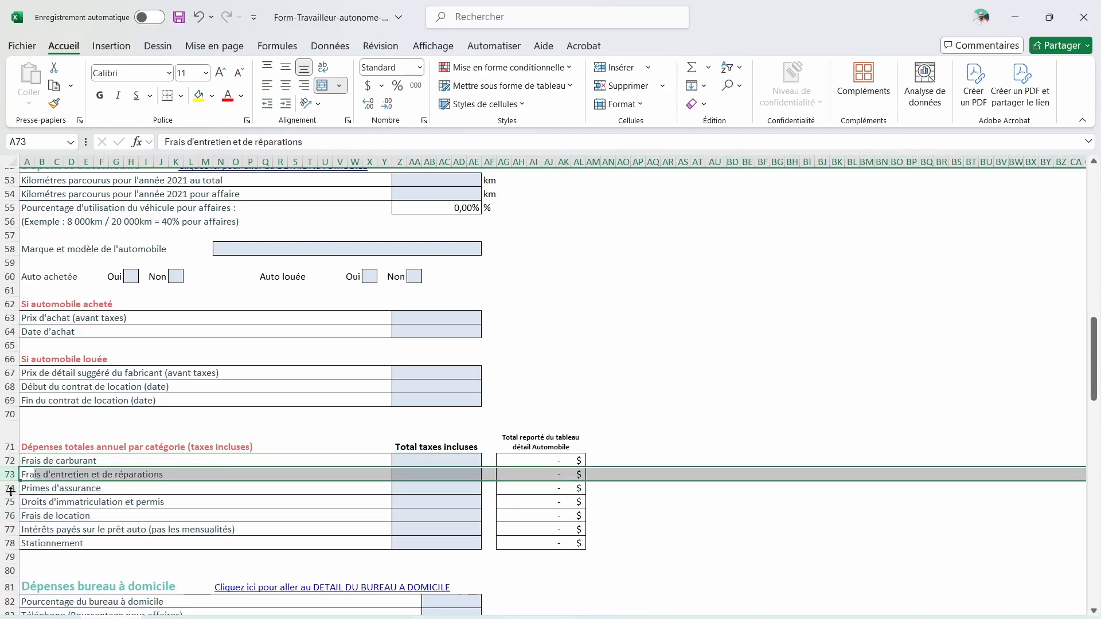
left_click(11, 489)
left_click(10, 502)
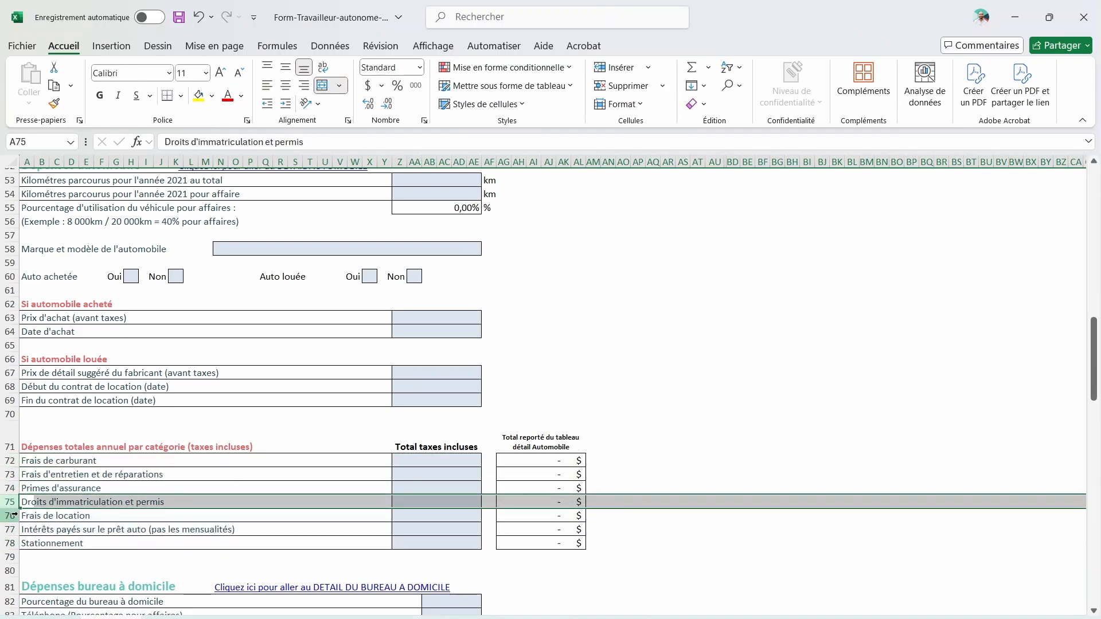
left_click(11, 515)
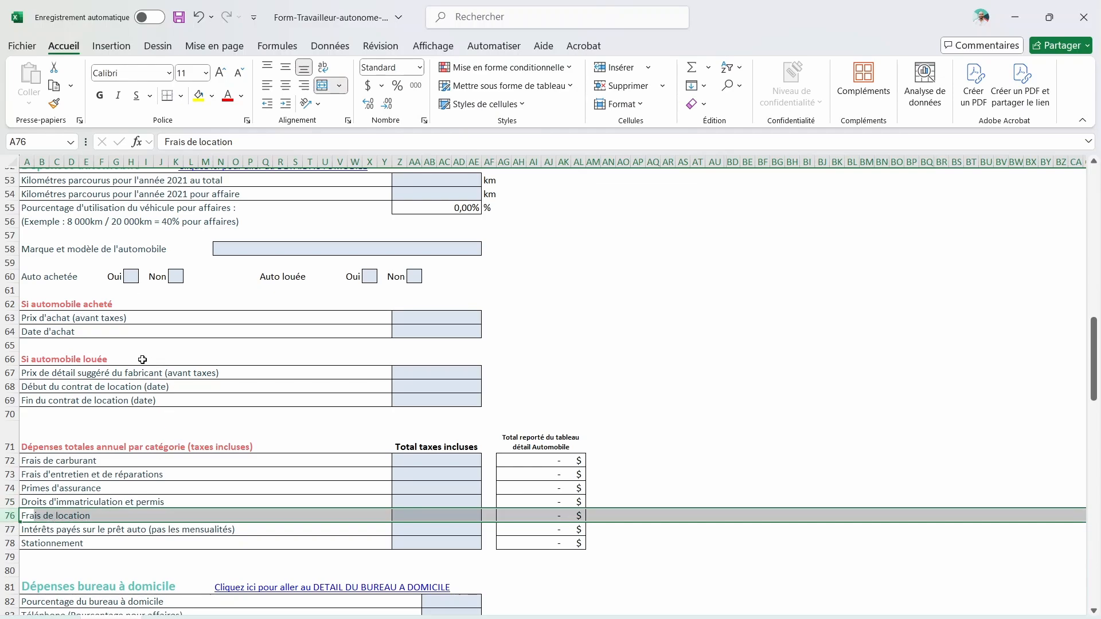
left_click_drag(10, 304, 11, 346)
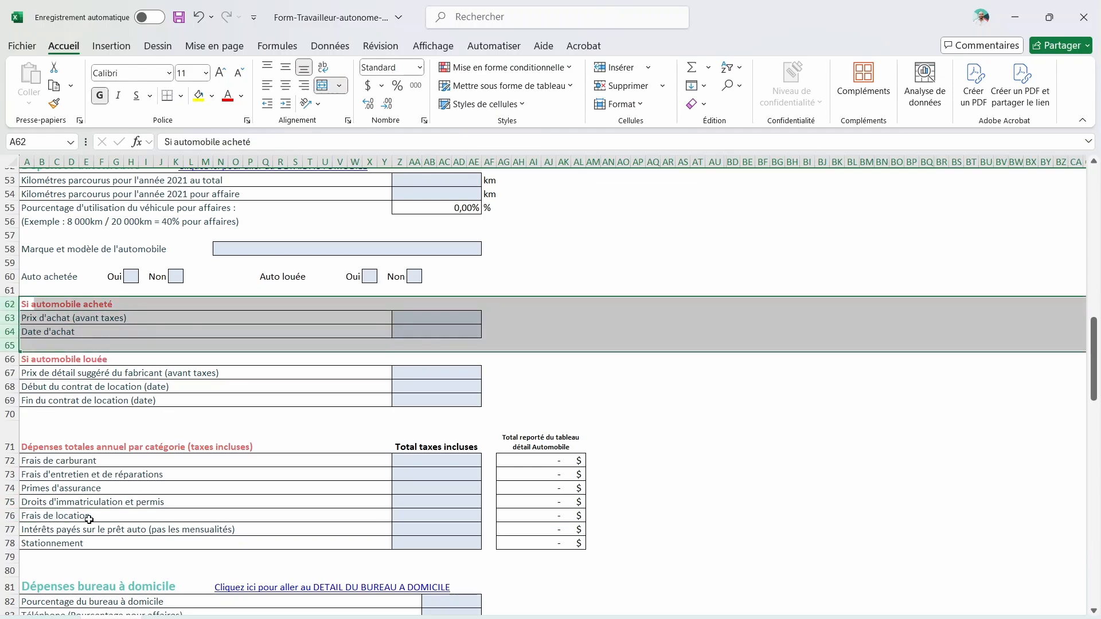
left_click(7, 529)
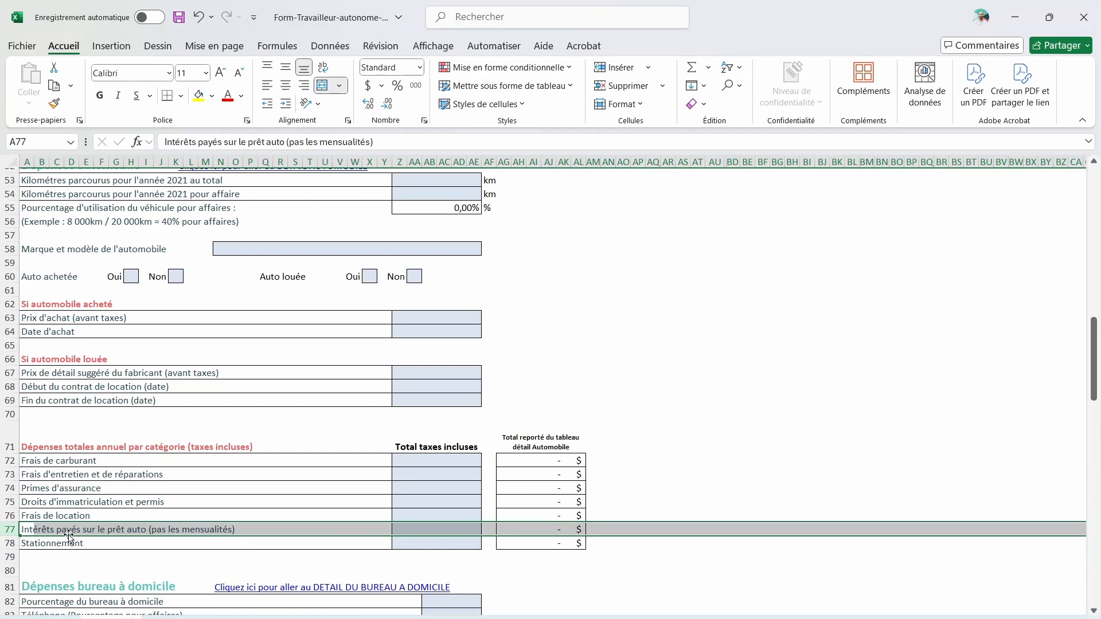
Step: Review the Dépenses automobile section from the Stationnement row back up to the kilometre fields
left_click(38, 544)
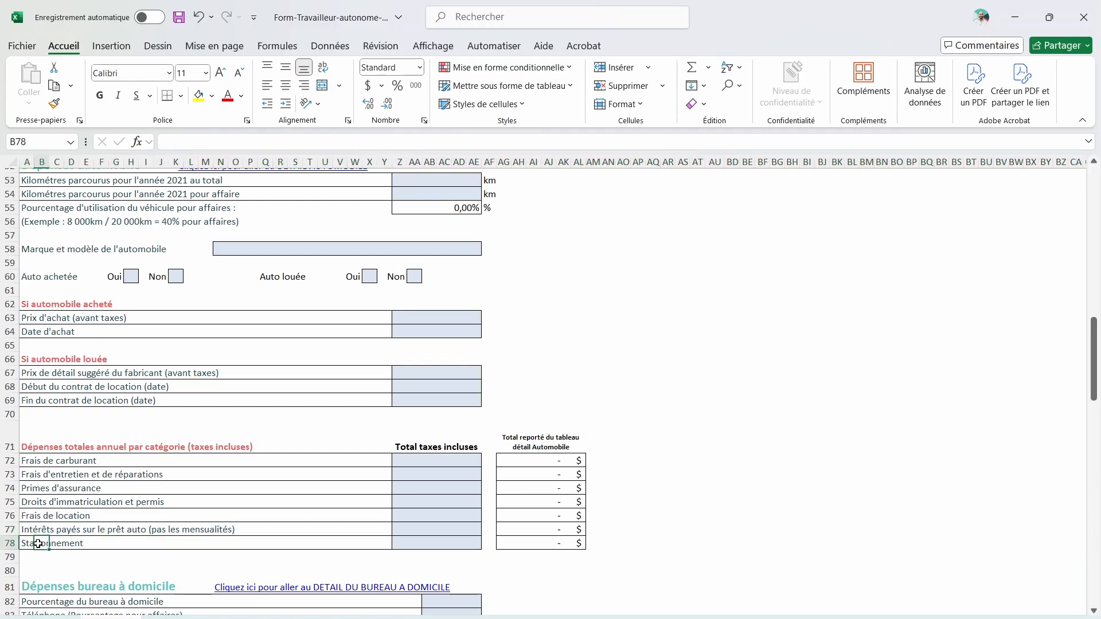
scroll(38, 539, "up", 1)
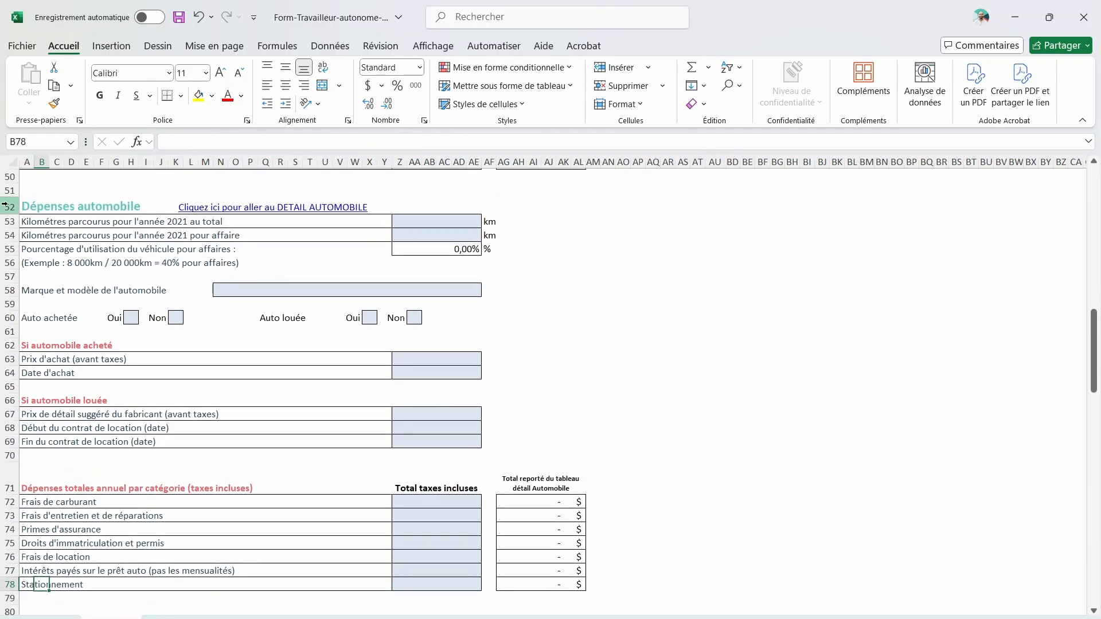
left_click_drag(5, 205, 11, 585)
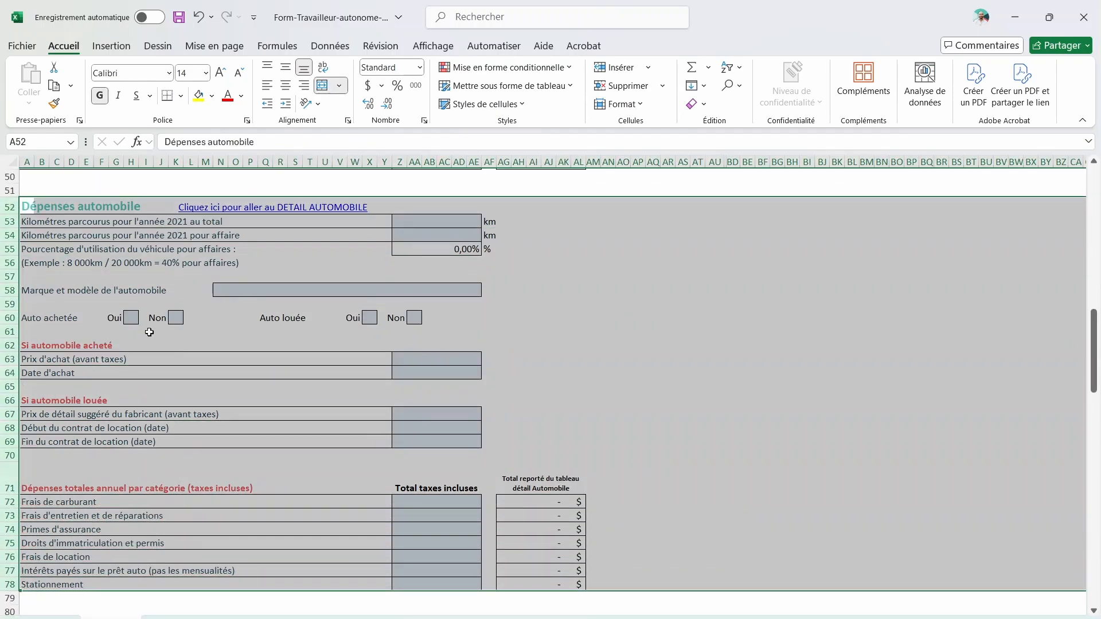
left_click(75, 254)
left_click(417, 221)
scroll(196, 356, "up", 2)
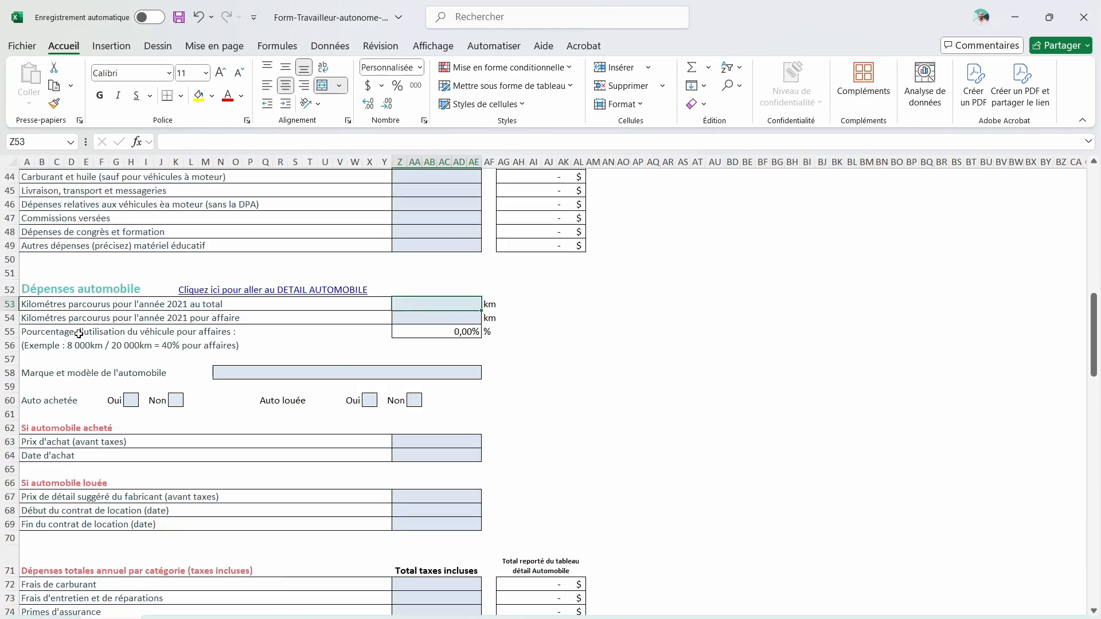
Step: Remove the year 2021 from the total and business labels for Kilomètres parcourus in the Dépenses automobile section
left_click(23, 305)
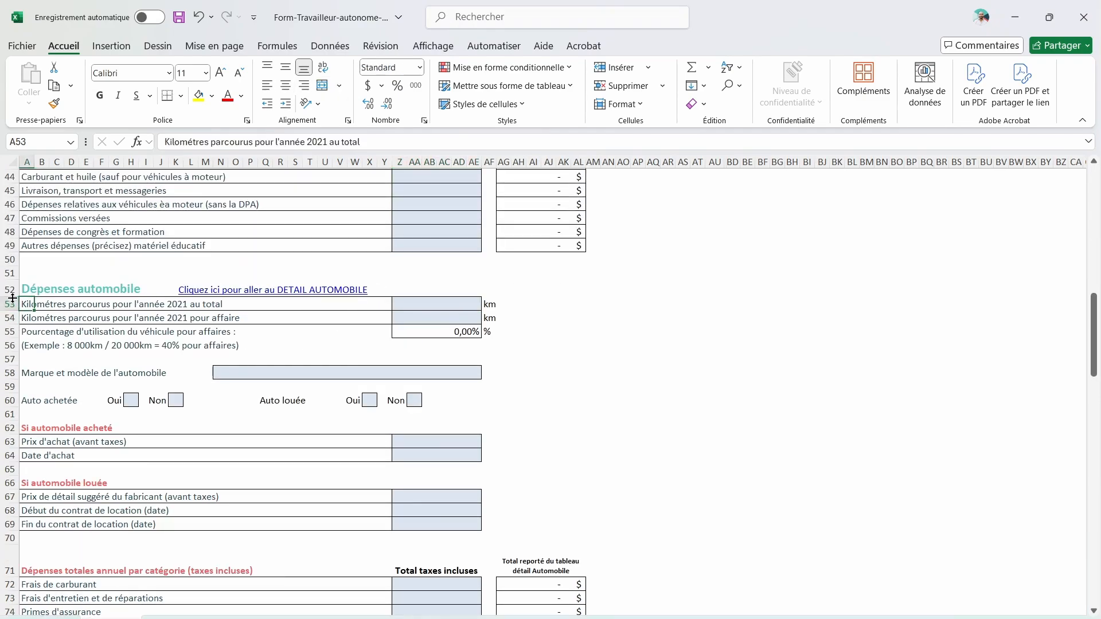
double_click(175, 303)
double_click(177, 304)
key("Delete")
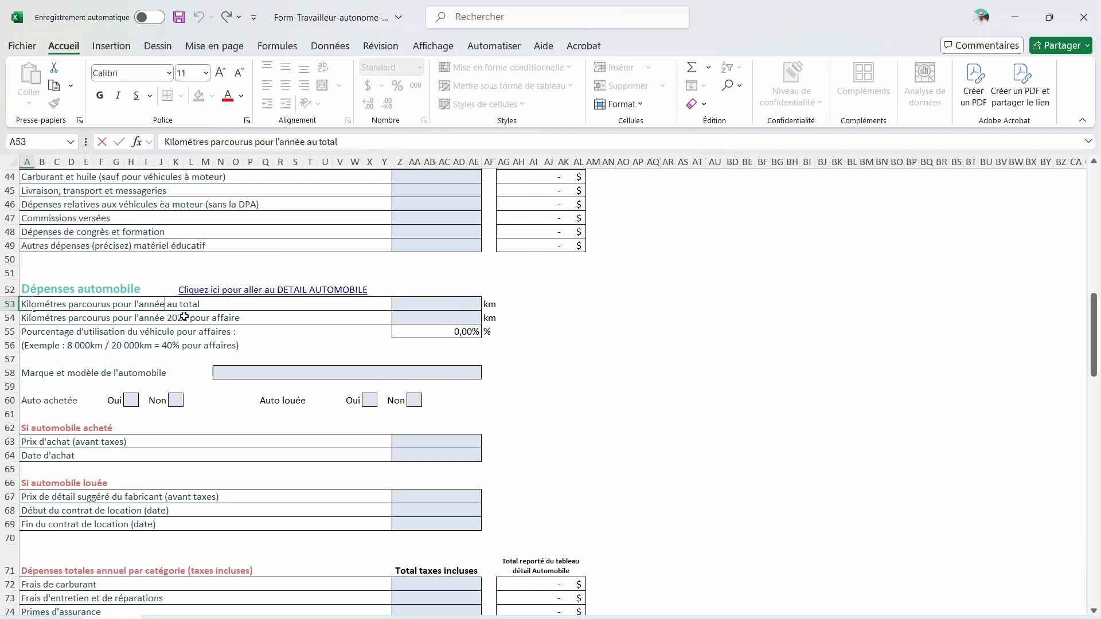
key("Return")
double_click(29, 316)
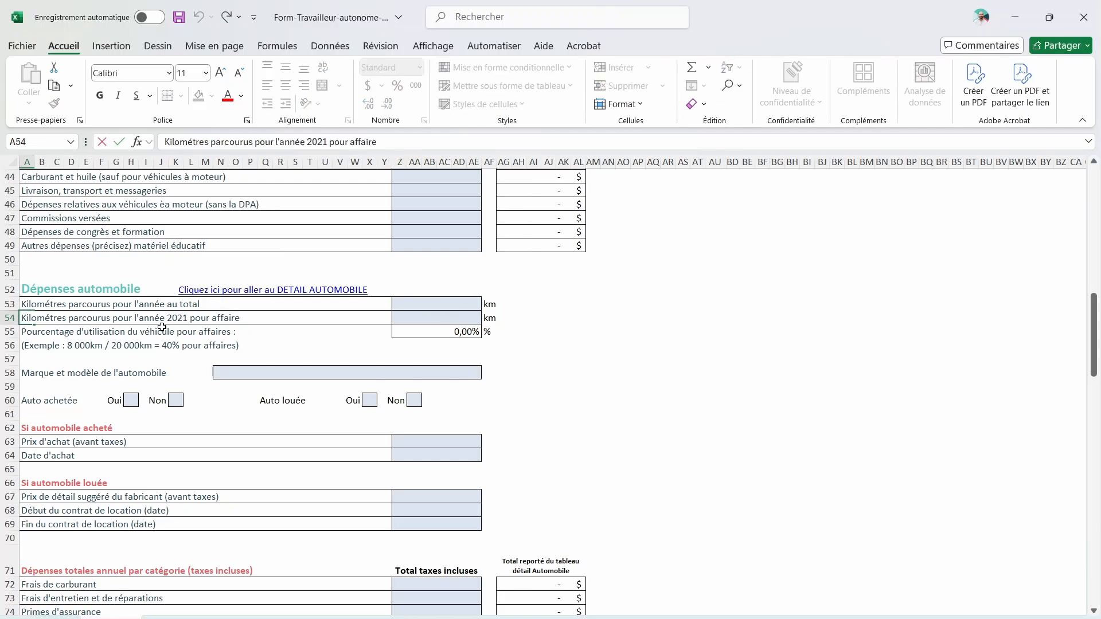
double_click(178, 318)
key("Delete")
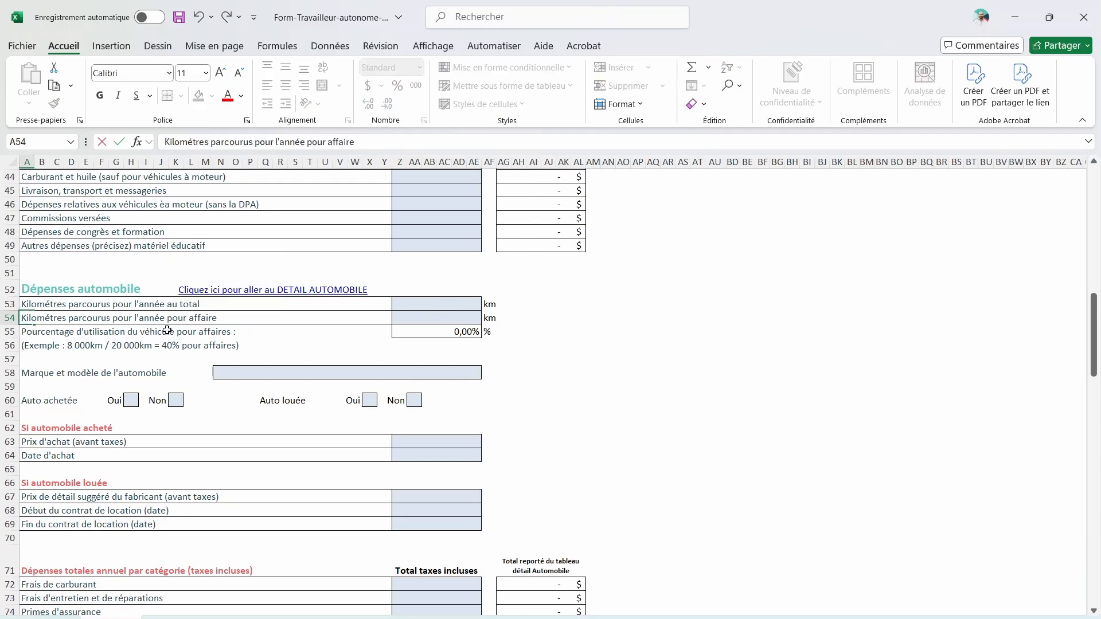
key("Return")
left_click(560, 328)
Step: Enter 10000 km as the year's total kilometres and 5000 km as the business kilometres
left_click(436, 302)
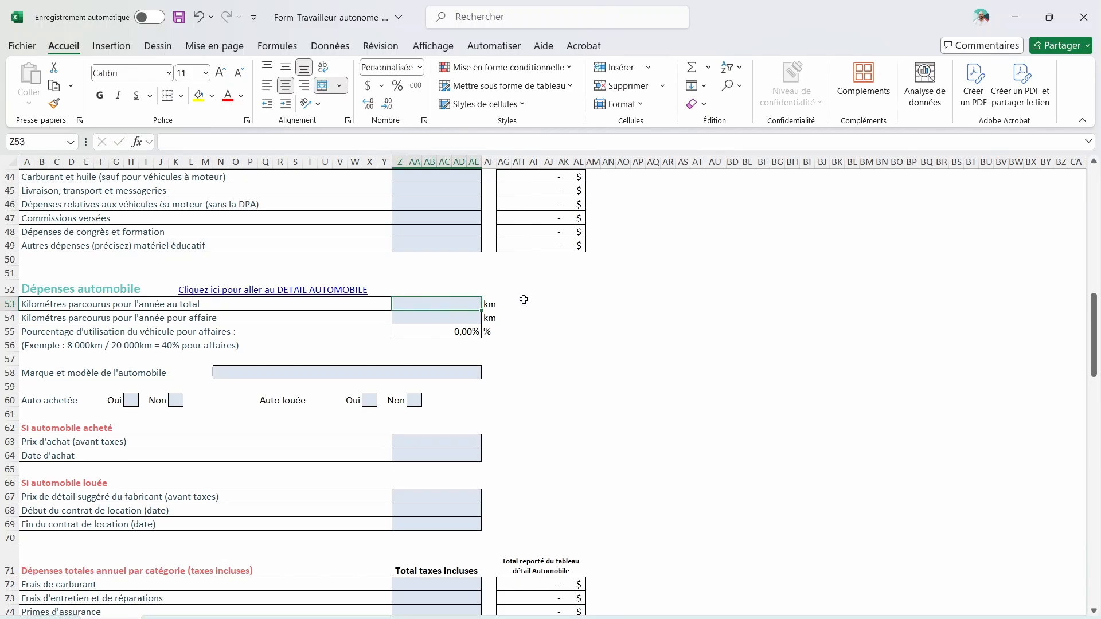
type("10000")
key("Return")
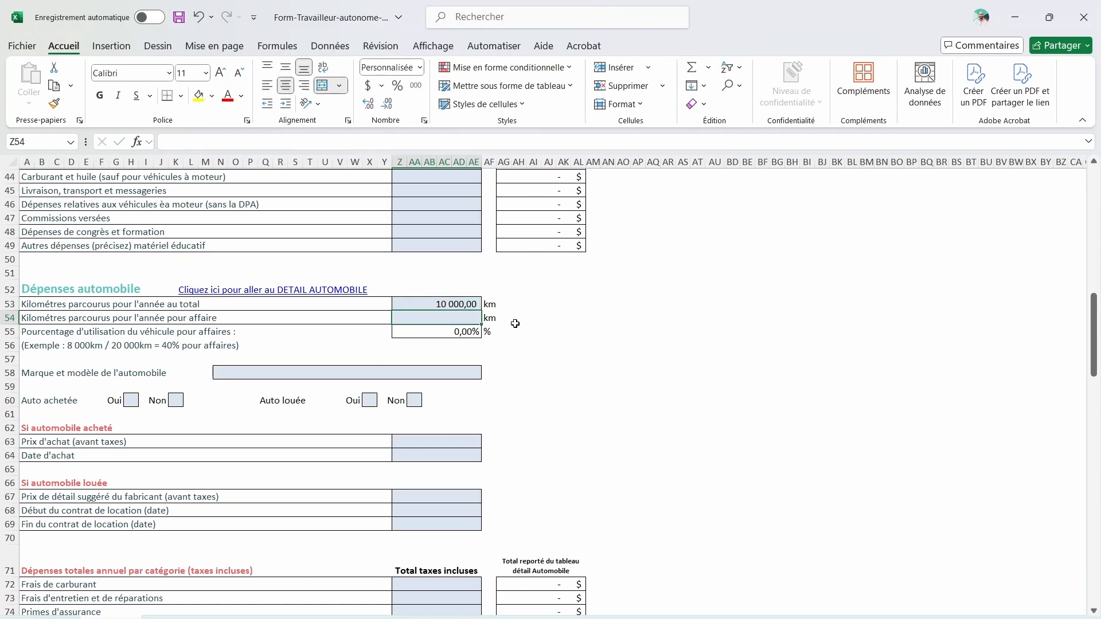
type("5000")
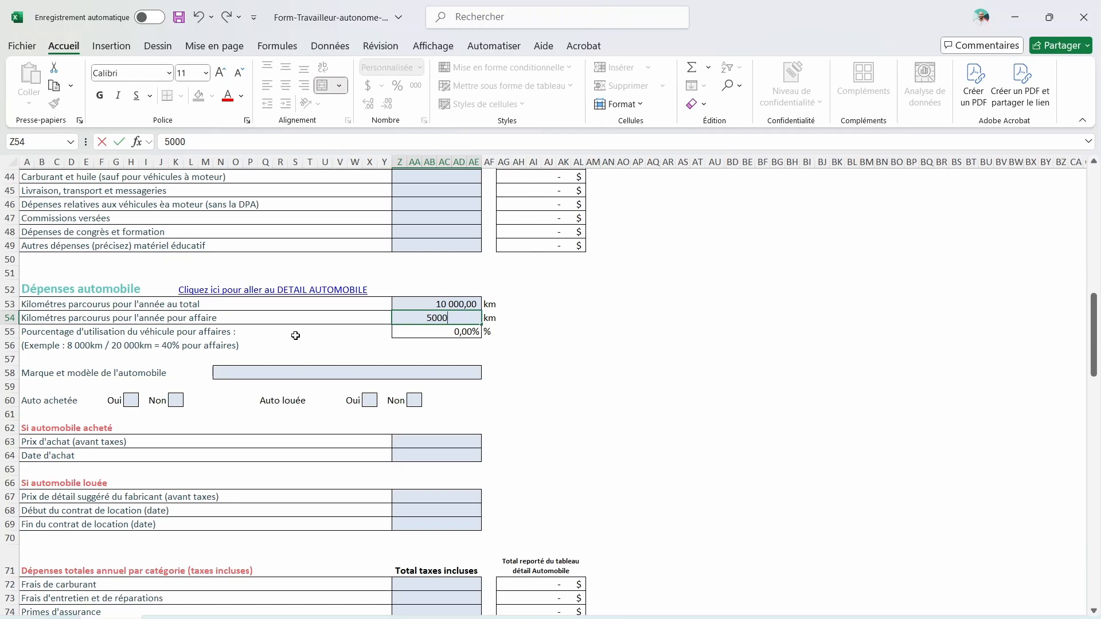
key("Return")
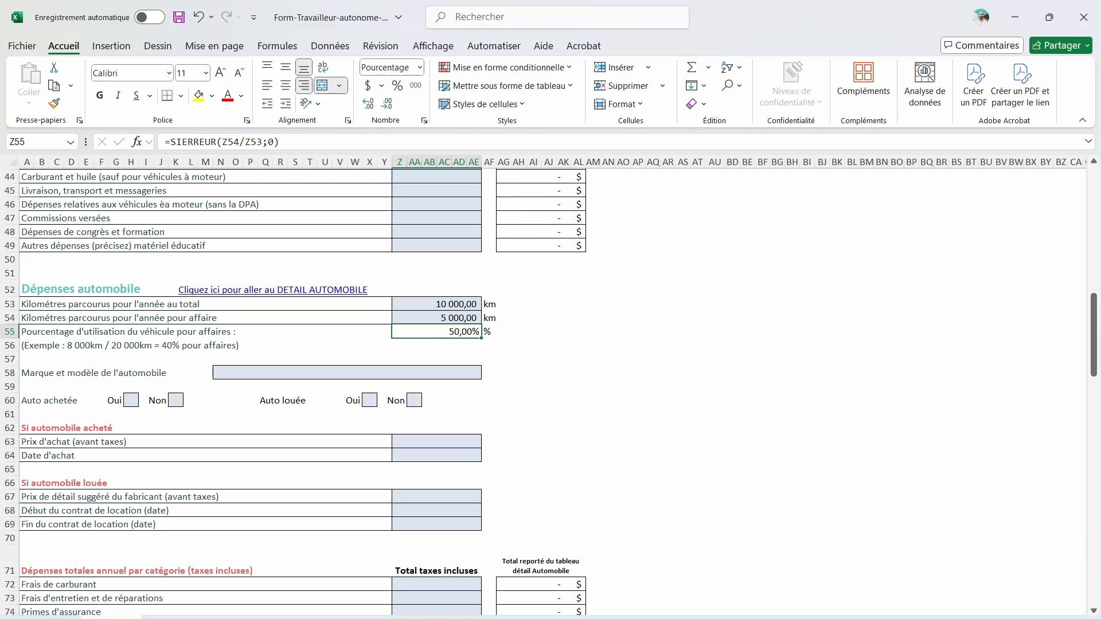
Step: Switch to Chrome and search Google for "registre des déplacements automobile revenu quebec"
mouse_move(663, 609)
left_click(663, 568)
left_click(890, 13)
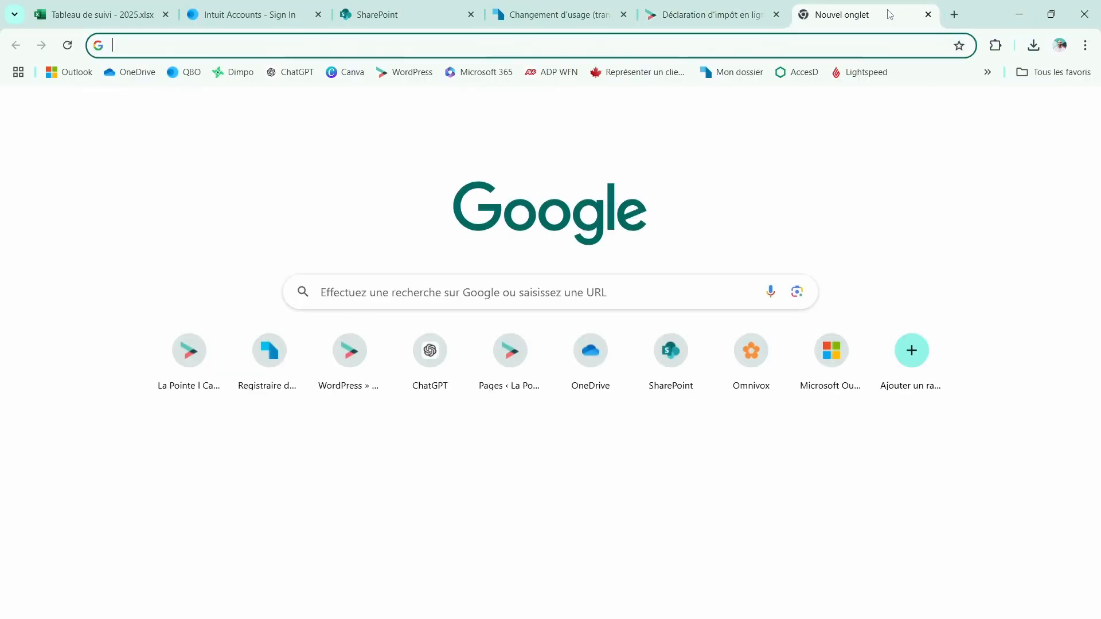
type("google.com")
key("Return")
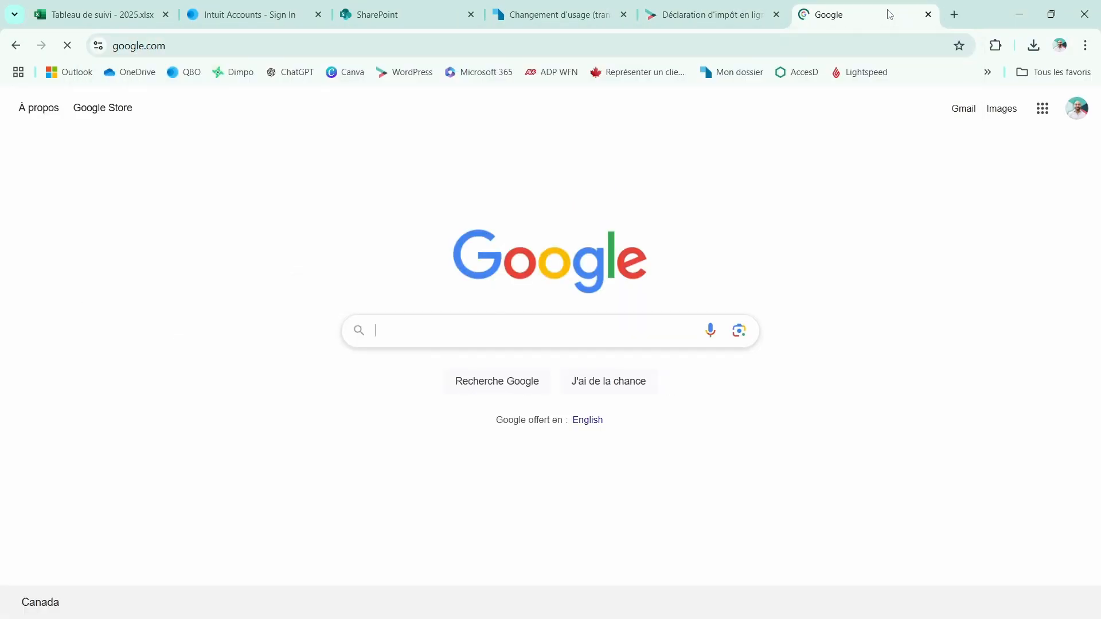
type("registre des déplacements")
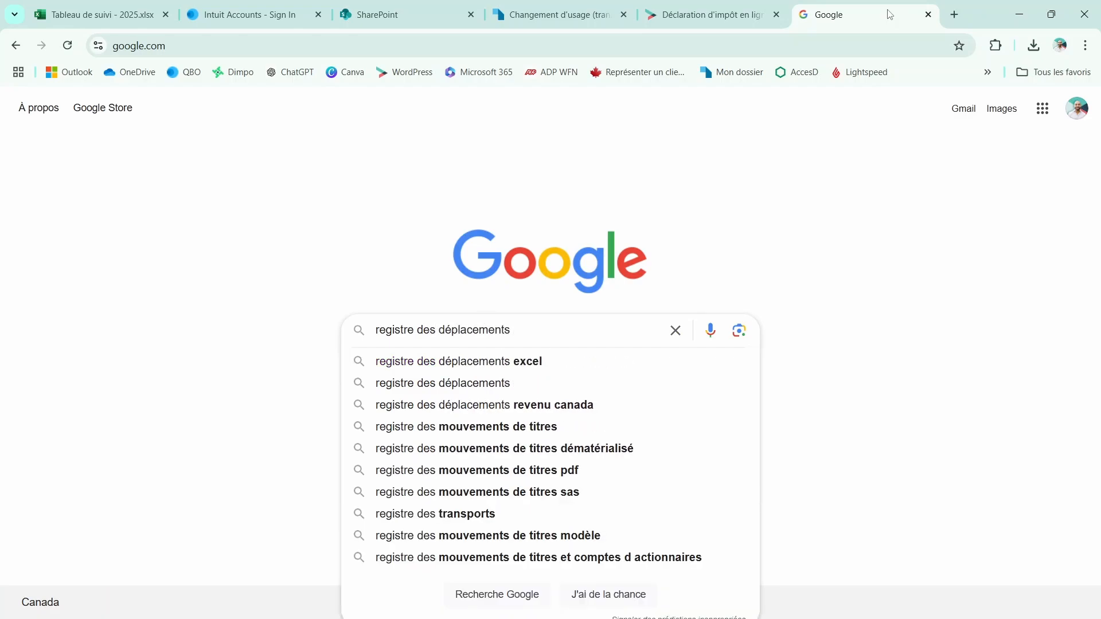
key("Down")
key("Down")
type("auto")
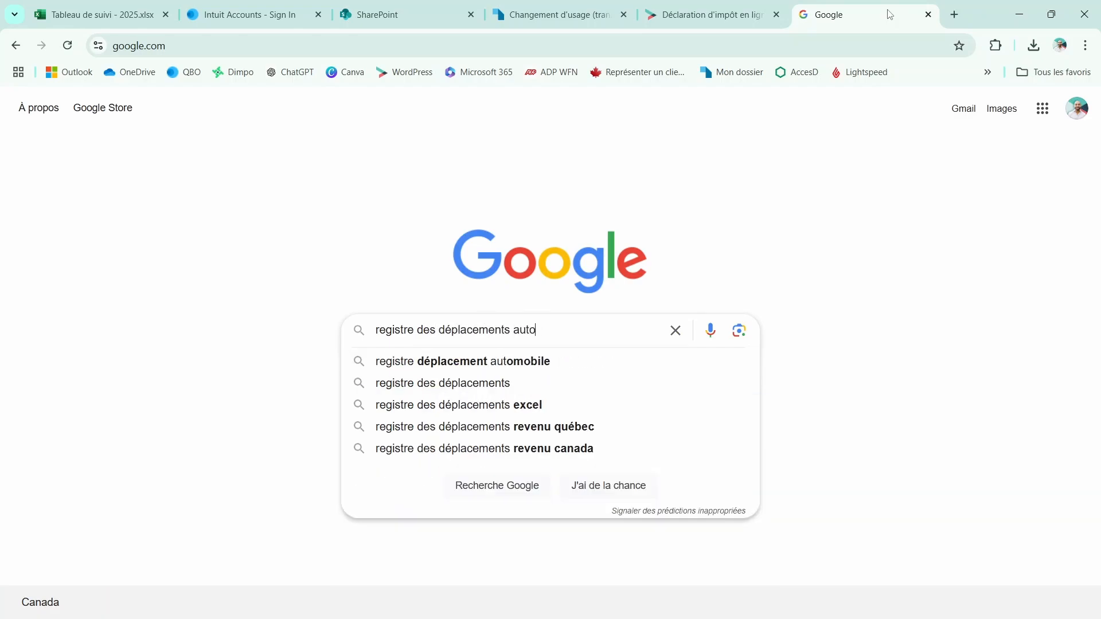
type("mobile revenu quebec")
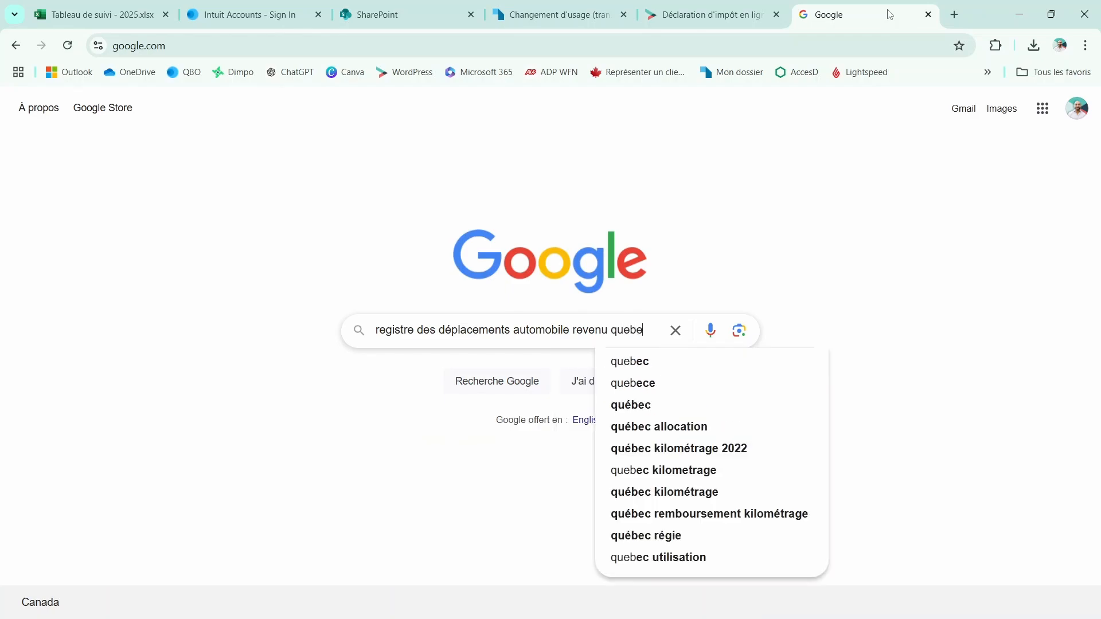
key("Return")
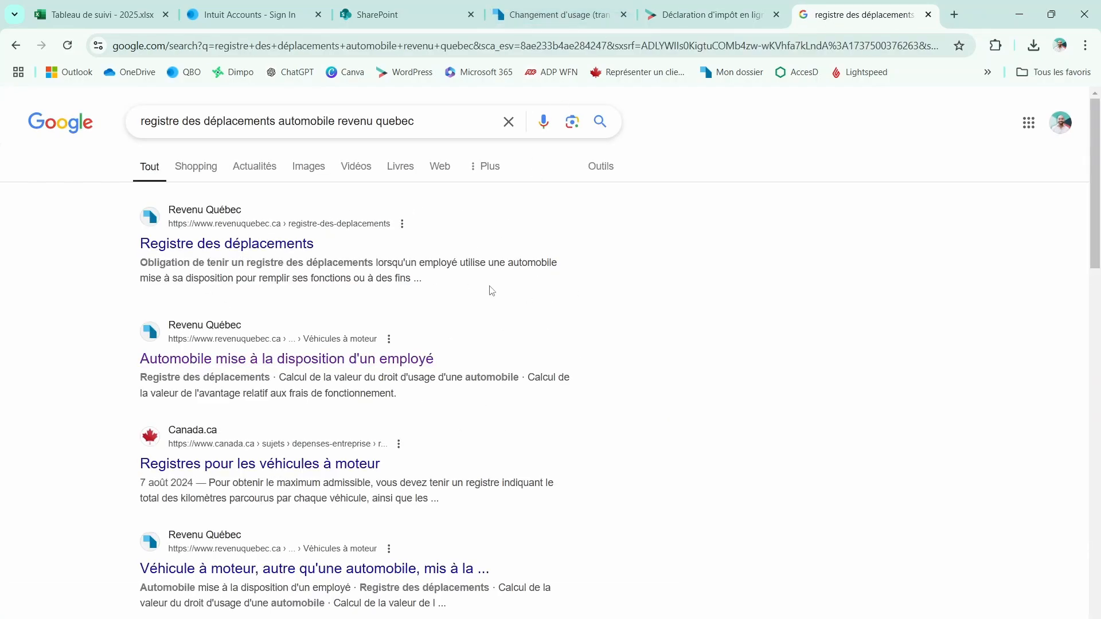
Step: Open Revenu Québec's Registre des déplacements page, read its requirements, and return to the Excel form
left_click(270, 253)
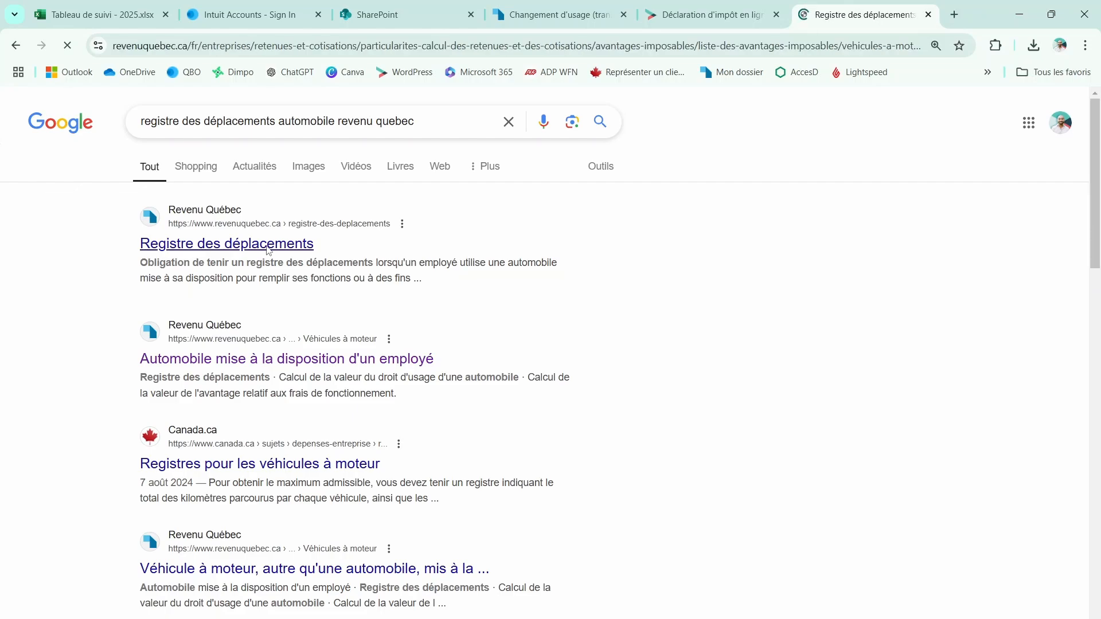
scroll(711, 400, "down", 3)
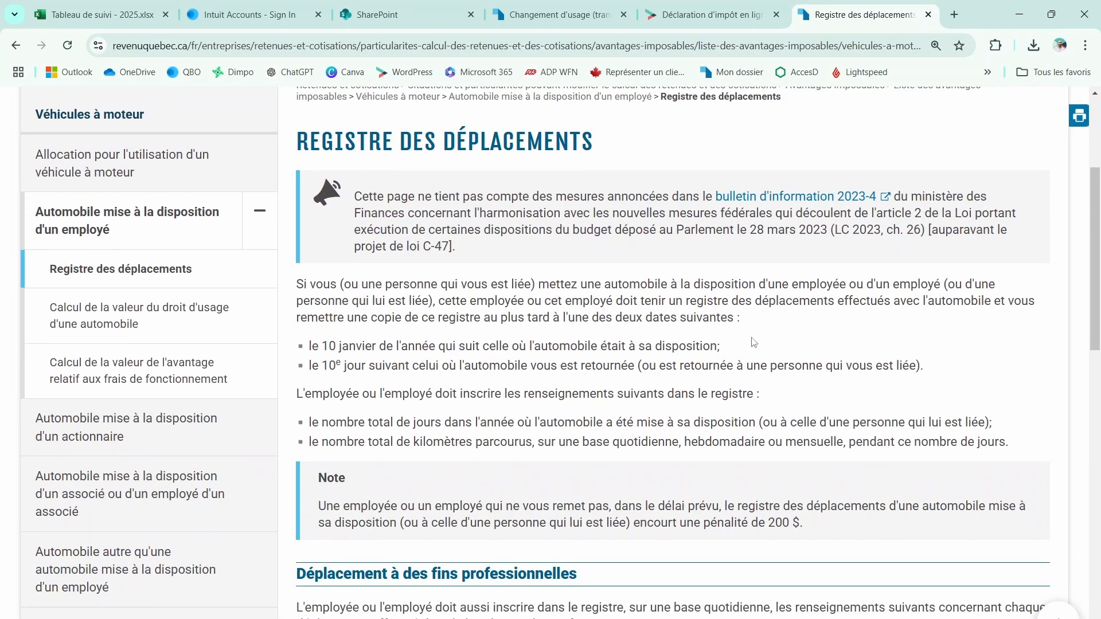
left_click(1011, 20)
left_click(537, 330)
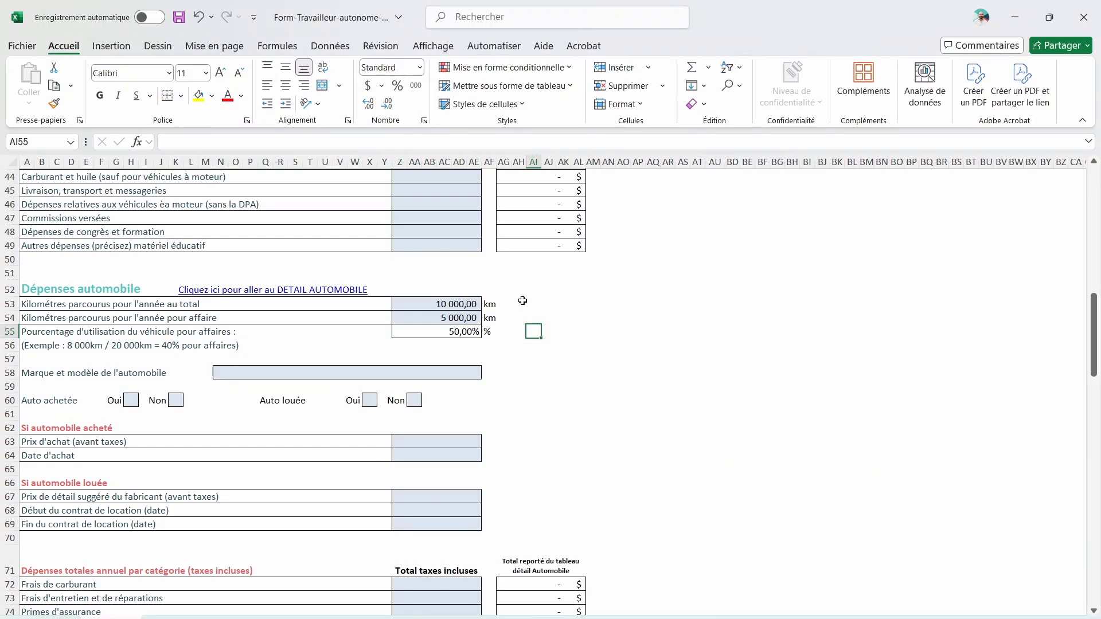
Step: Review the total kilometres, business kilometres and business-use percentage rows of the Dépenses automobile section
left_click_drag(575, 315, 26, 315)
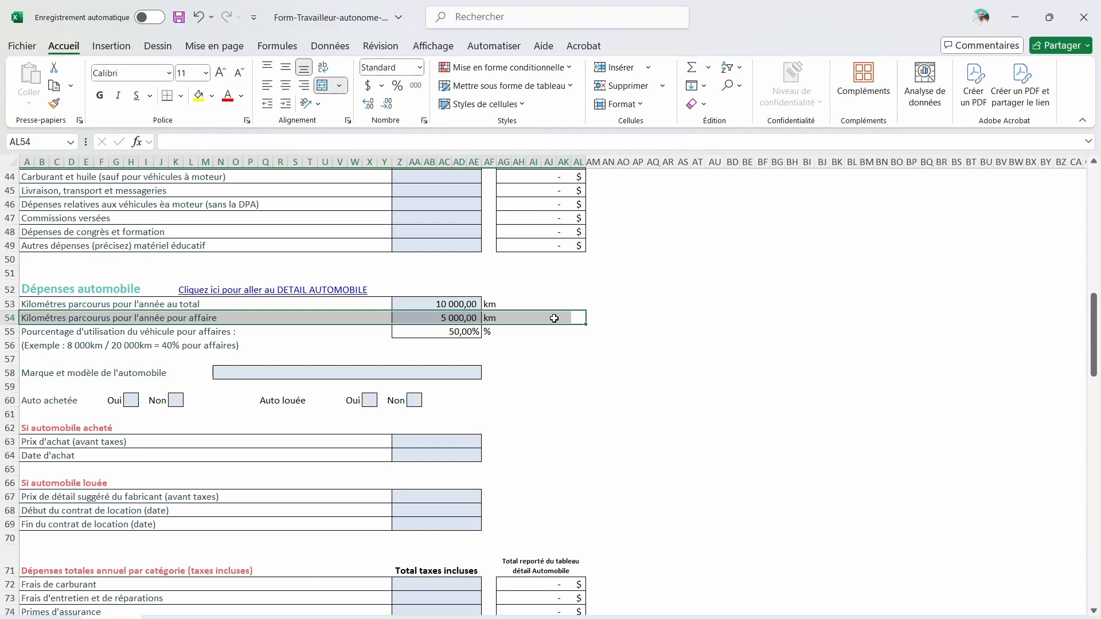
left_click_drag(8, 304, 16, 337)
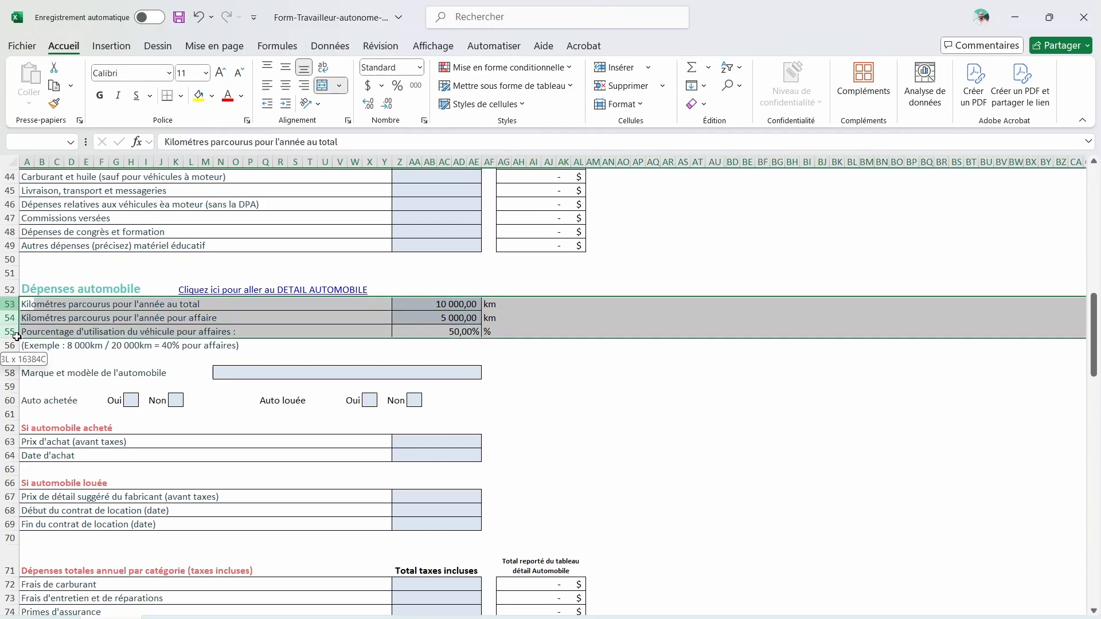
left_click(447, 332)
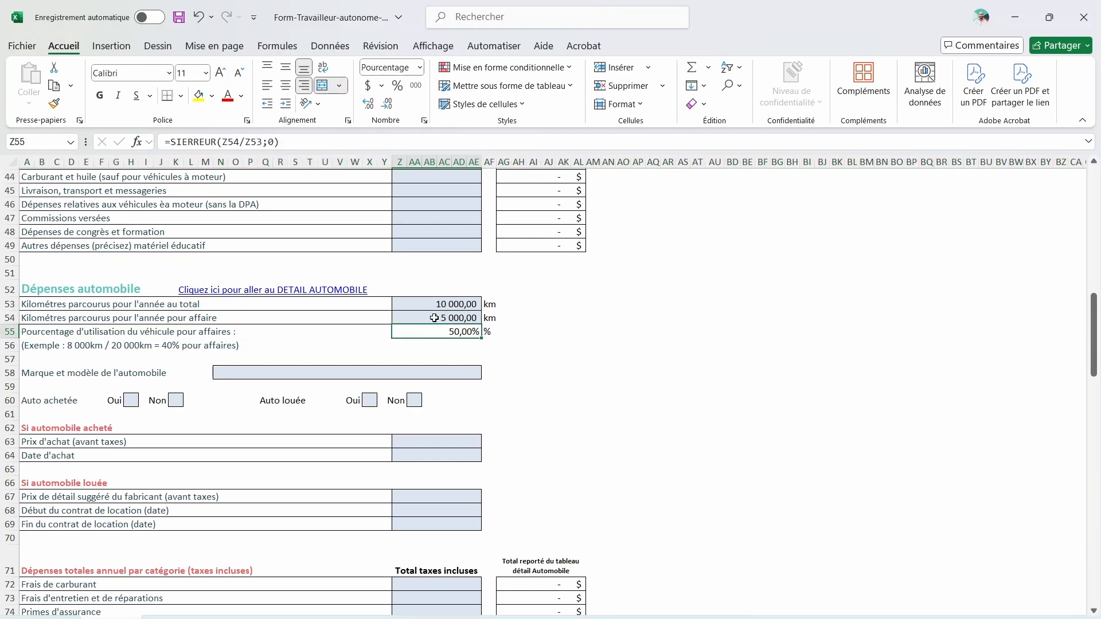
left_click(8, 318)
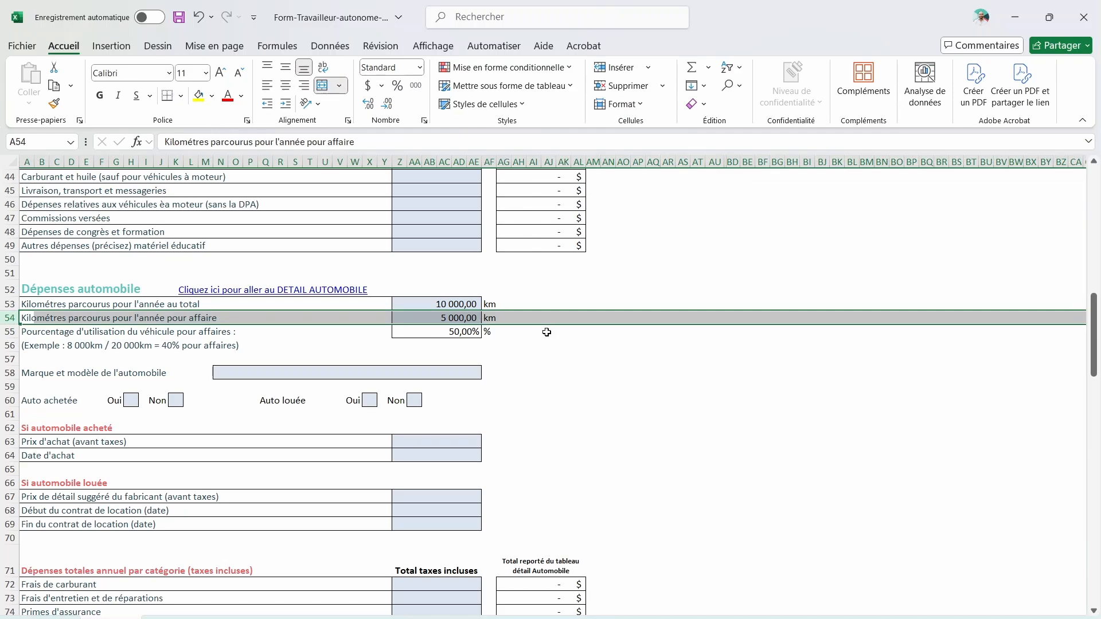
scroll(547, 332, "down", 2)
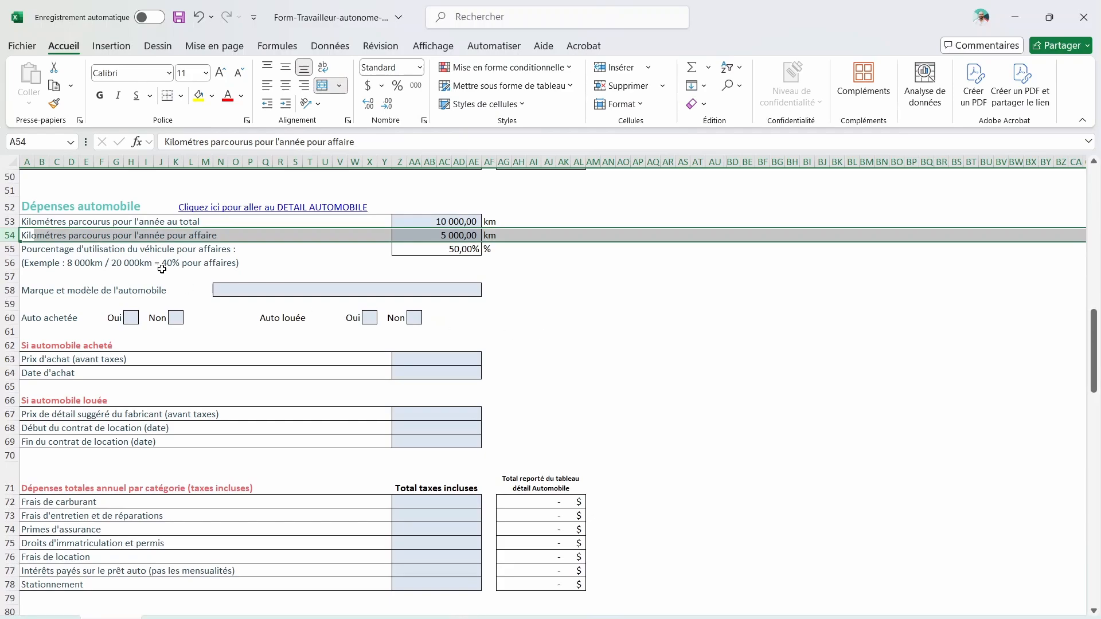
scroll(162, 269, "up", 1)
left_click(10, 247)
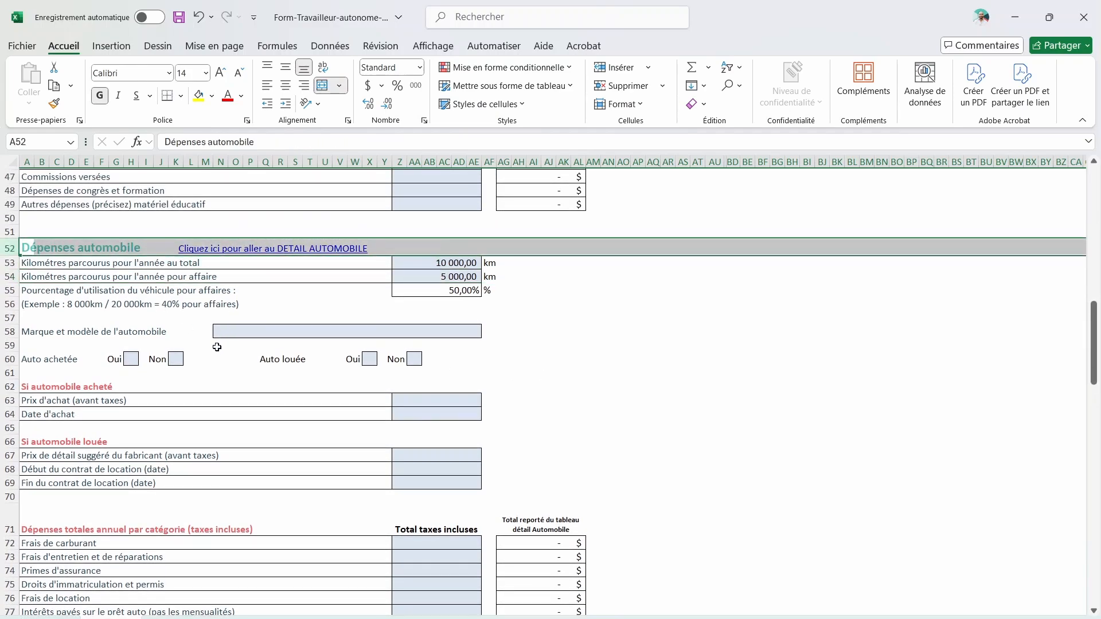
left_click(465, 260)
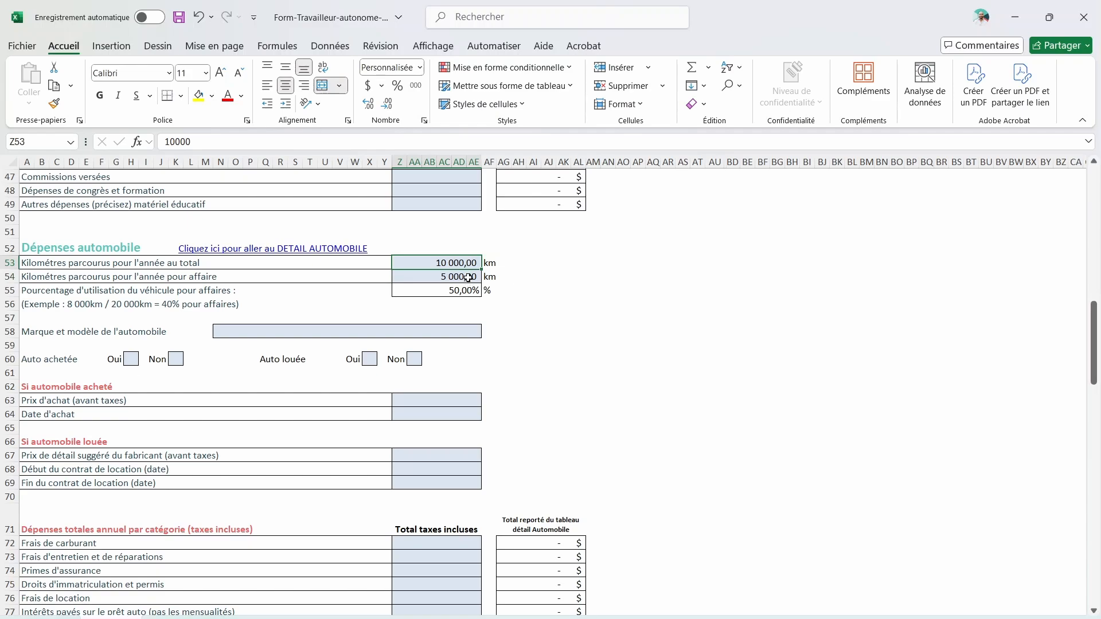
left_click(468, 277)
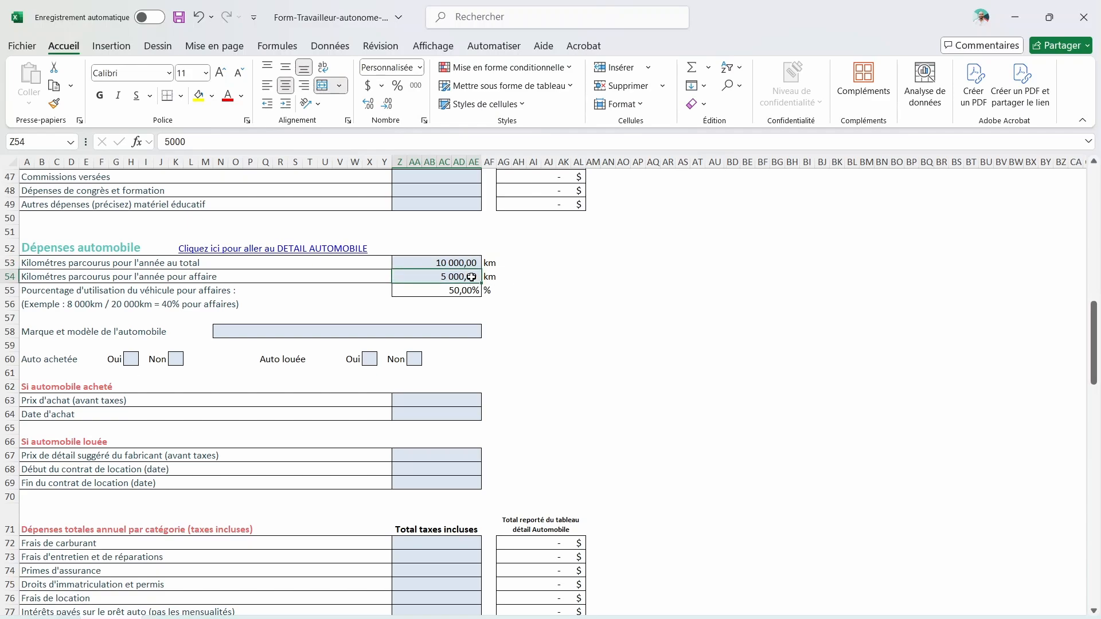
Step: Enter Honda Civic 2015 as the Marque et modèle de l'automobile
left_click(335, 330)
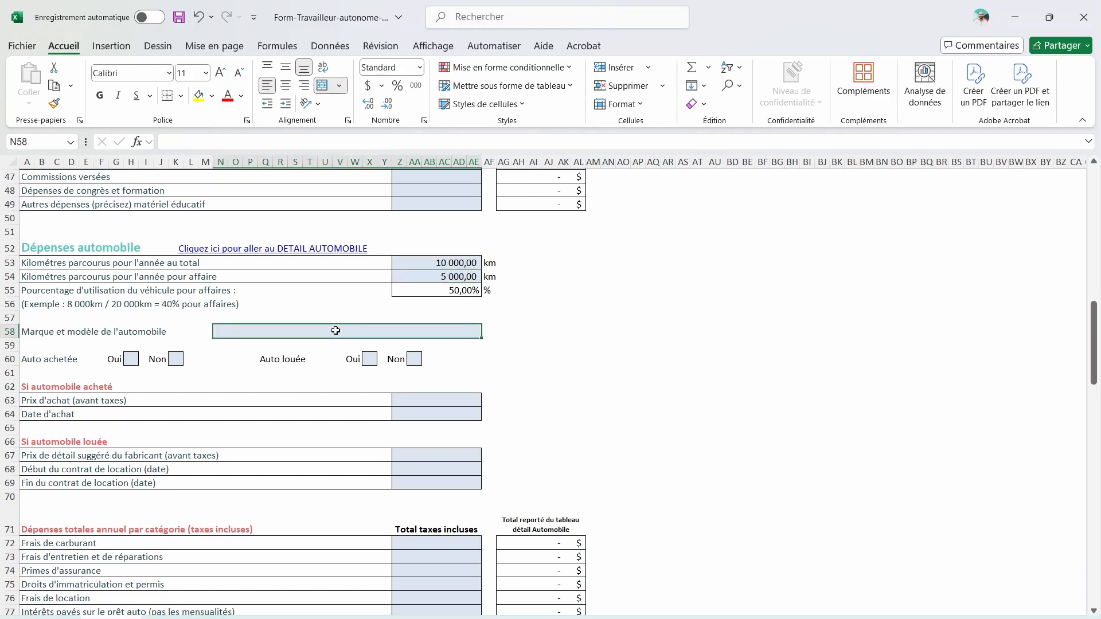
type("Honda Ci")
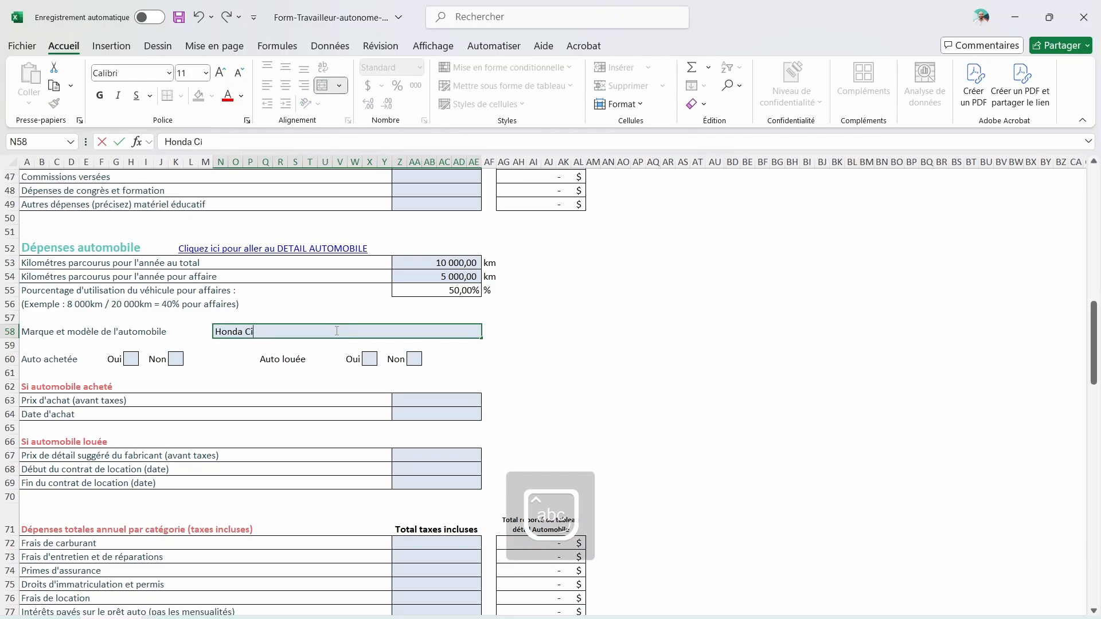
type("vic 2015")
key("Return")
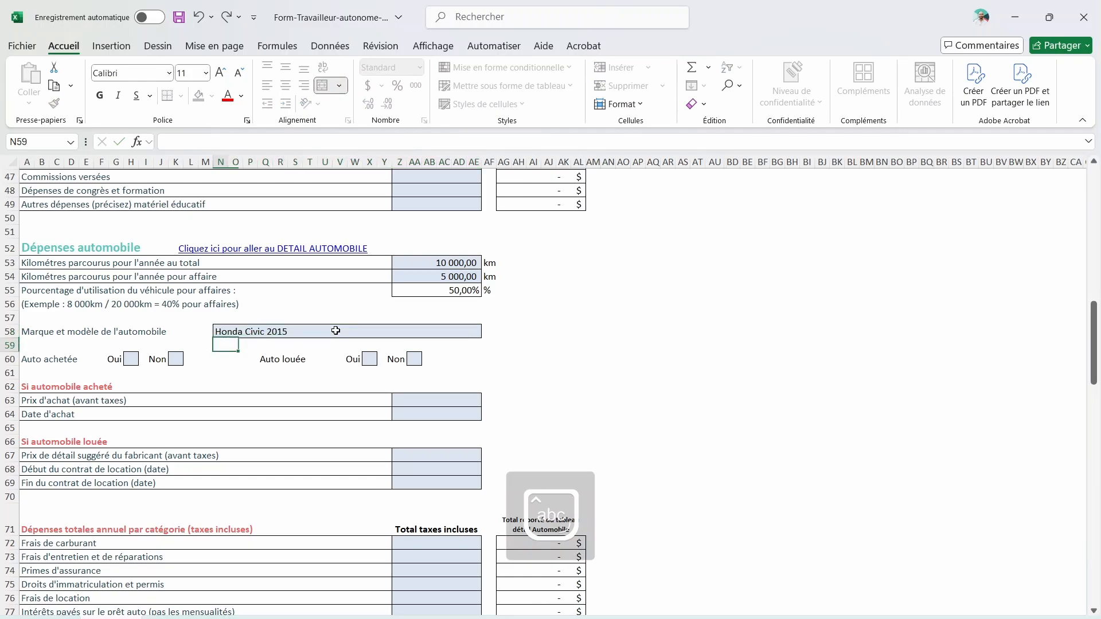
Step: Try marking Auto achetée as Oui with an X, and clear that mark
left_click(130, 359)
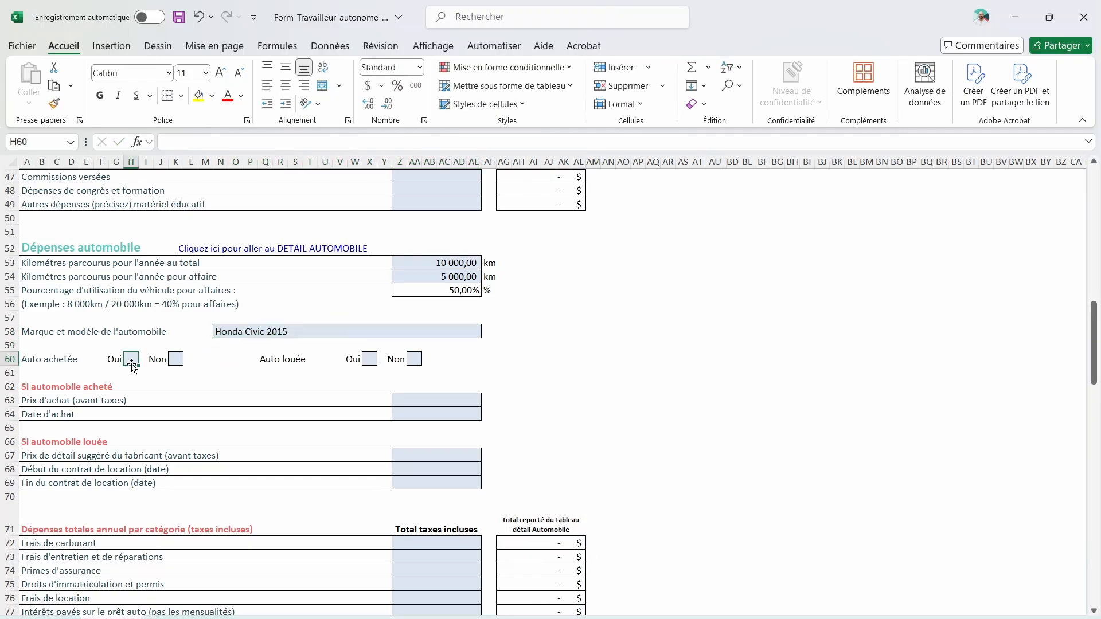
type("X")
key("Return")
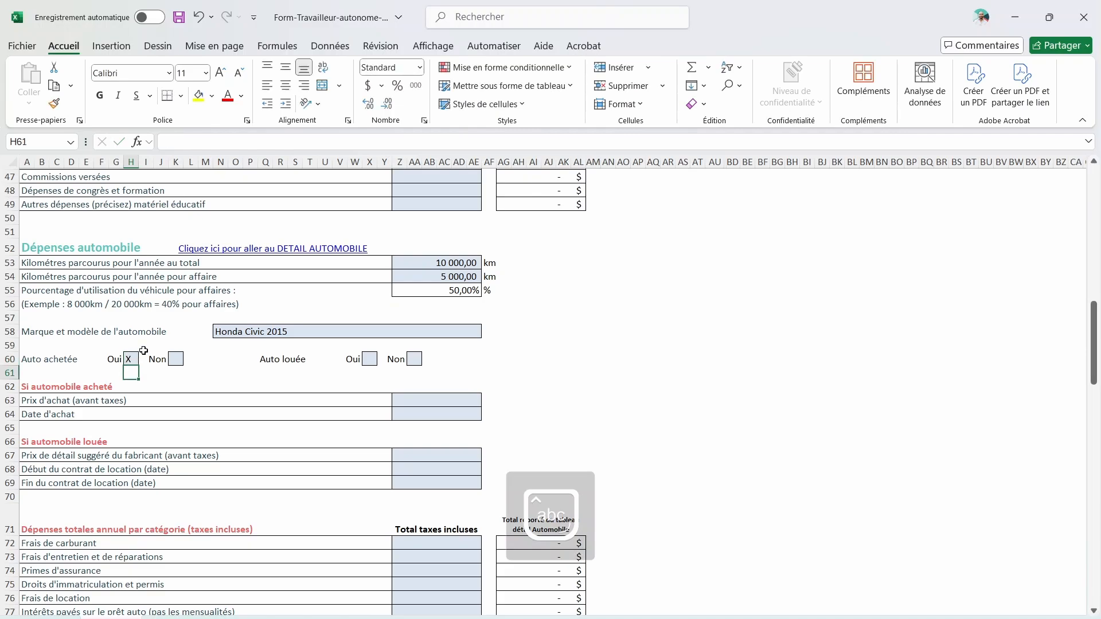
scroll(196, 390, "down", 1)
left_click(131, 318)
key("Delete")
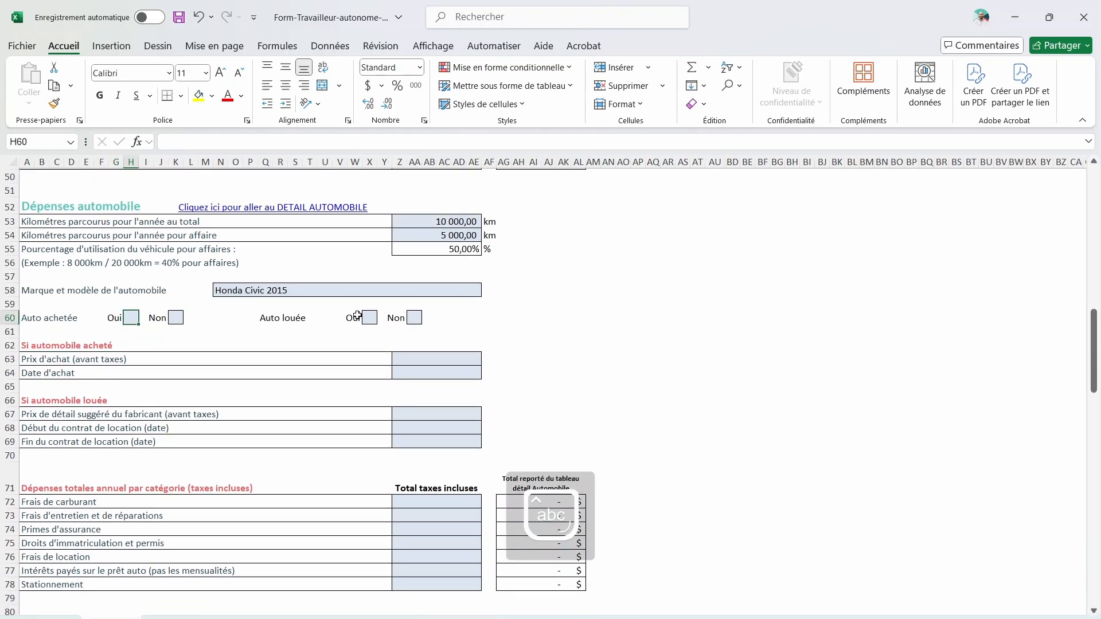
Step: Mark Auto louée as Oui with an X
left_click(369, 318)
type("X")
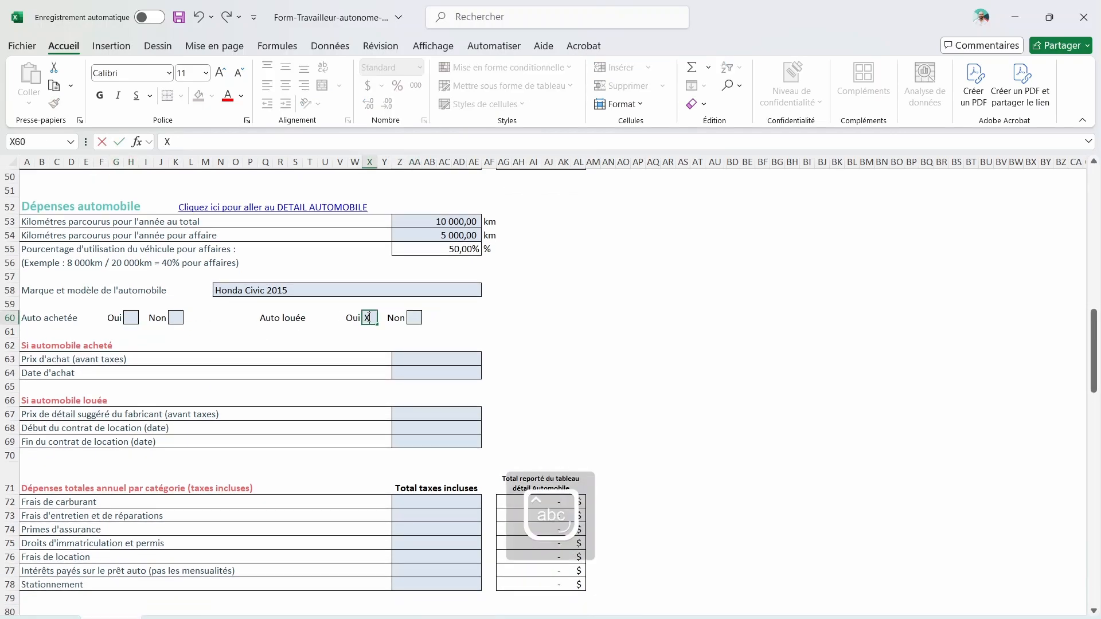
key("Return")
Step: Enter 10000 as the Prix d'achat (avant taxes) and 20 décembre 2017 as the Date d'achat under Si automobile acheté
scroll(378, 336, "down", 1)
scroll(377, 336, "down", 1)
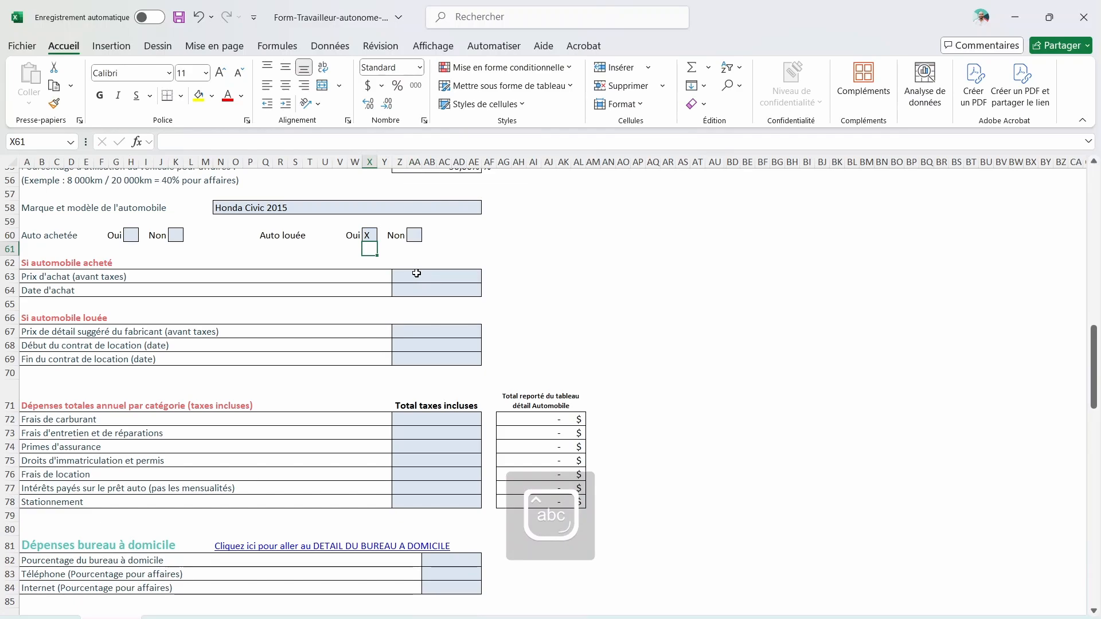
left_click(433, 281)
left_click_drag(10, 263, 10, 290)
left_click(436, 277)
type("10000")
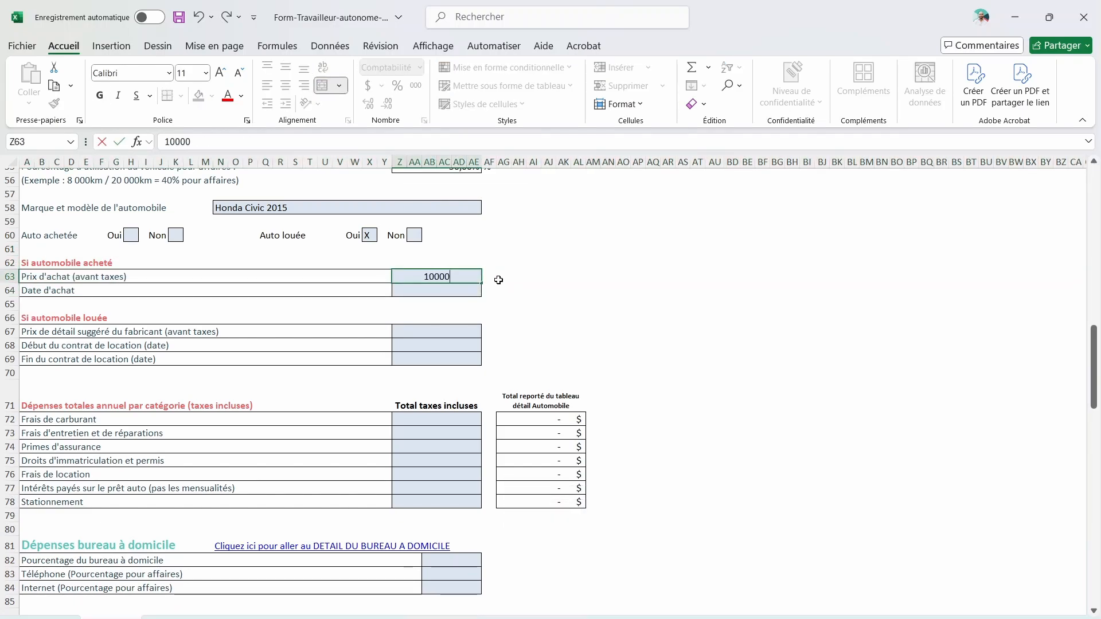
left_click(471, 289)
type("20")
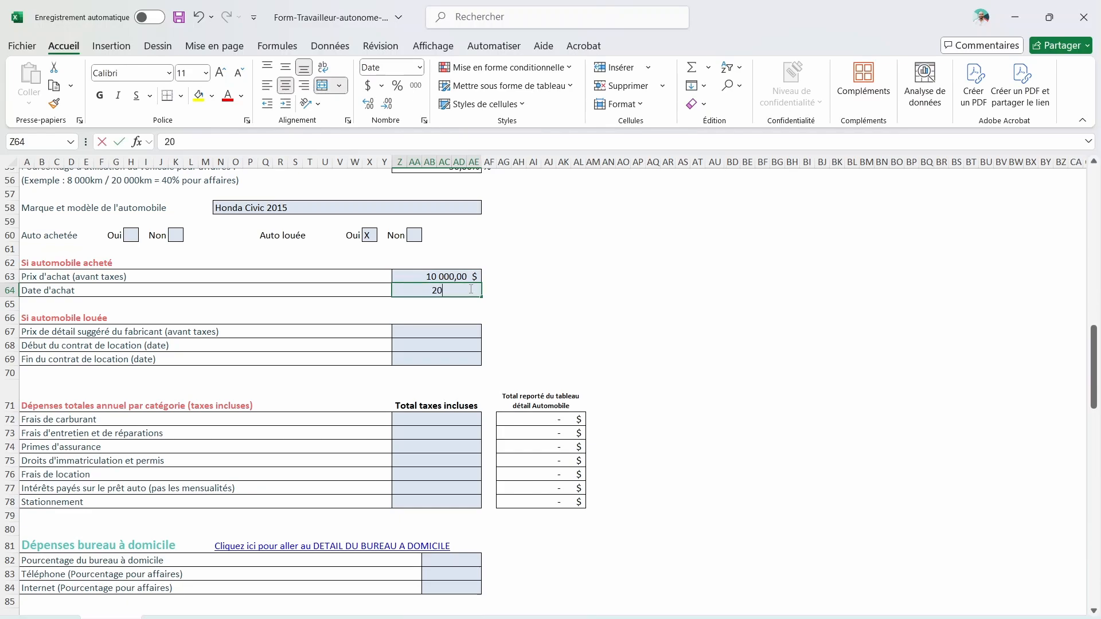
type(" décembre 2017")
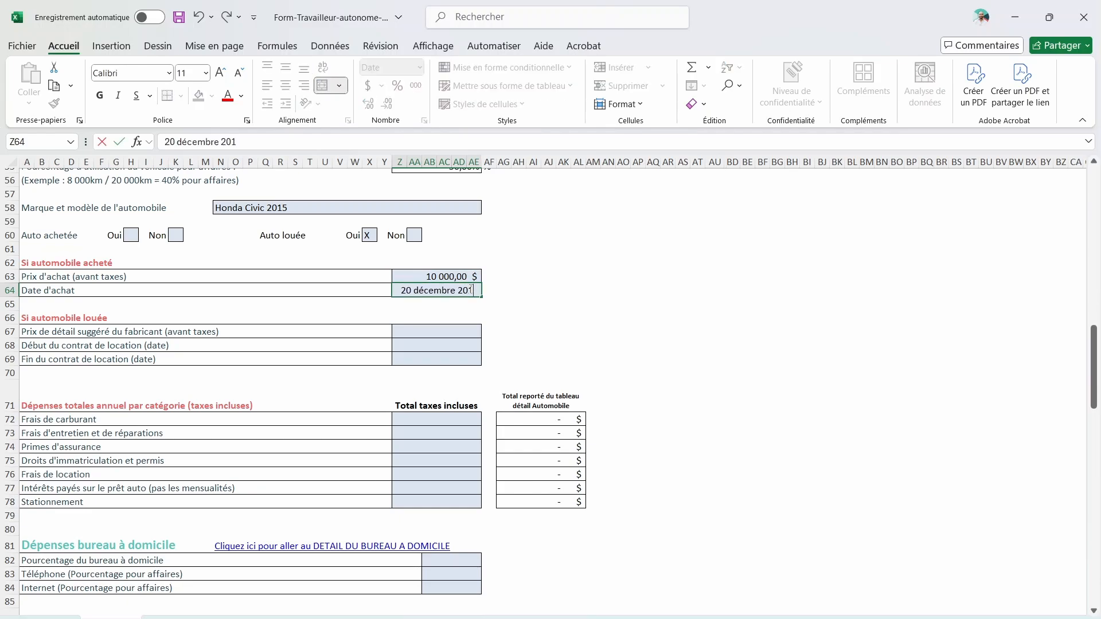
key("Return")
Step: Clear the automobile's purchase price and purchase date, and remove the X from Auto louée's Oui box
left_click(460, 290)
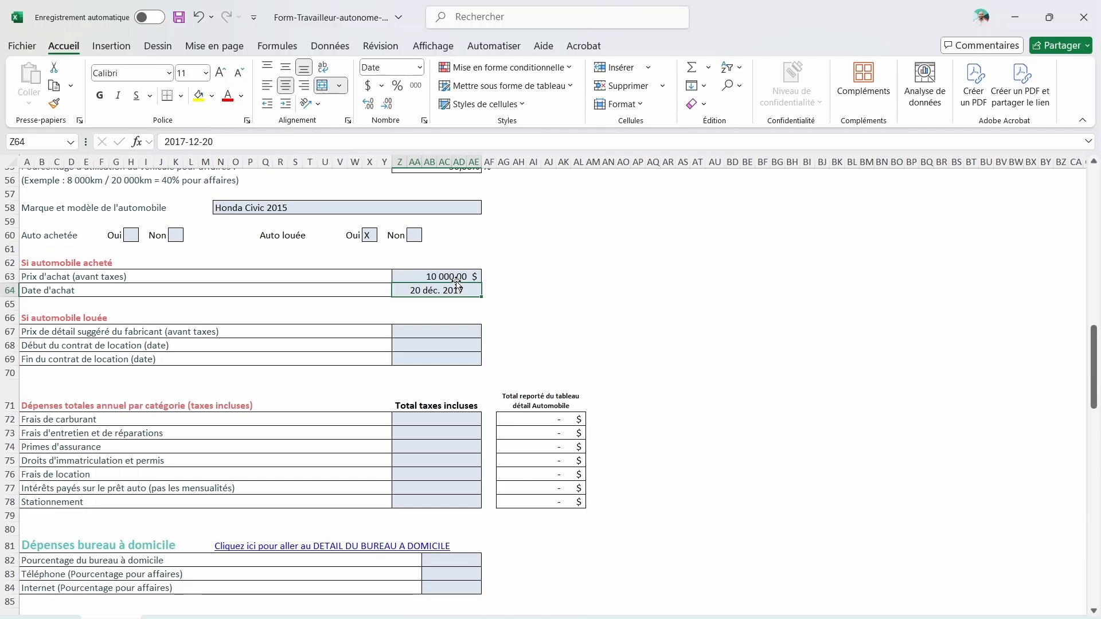
left_click_drag(471, 270, 471, 290)
key("Delete")
left_click(368, 236)
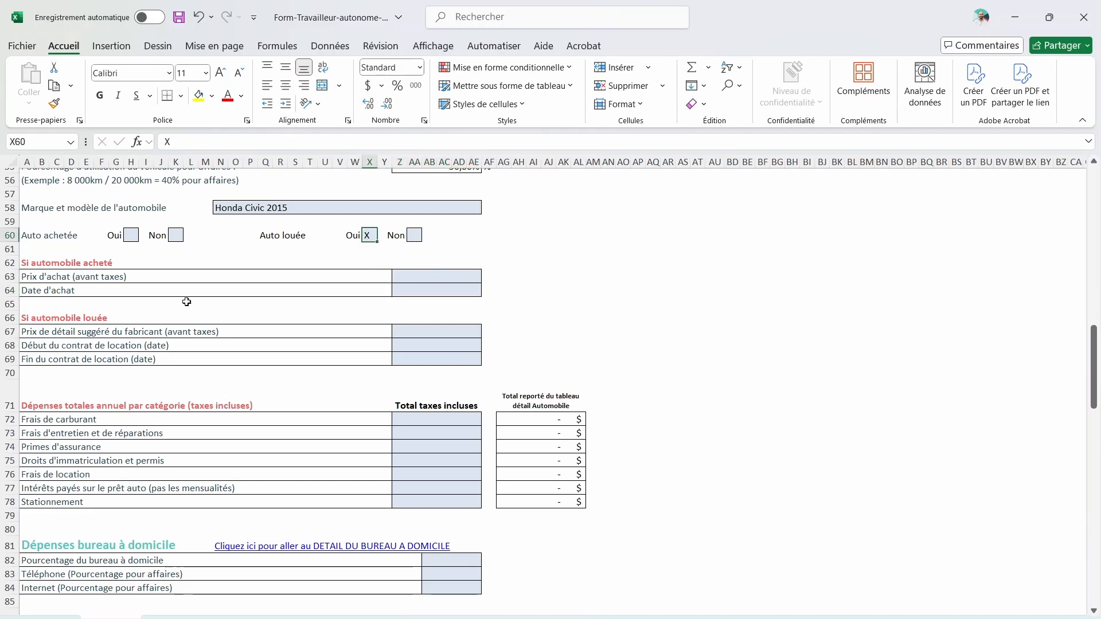
key("Delete")
Step: Review the Si automobile louée rows and the Dépenses totales annuel par catégorie table with its Total taxes incluses cells
left_click_drag(9, 318, 17, 373)
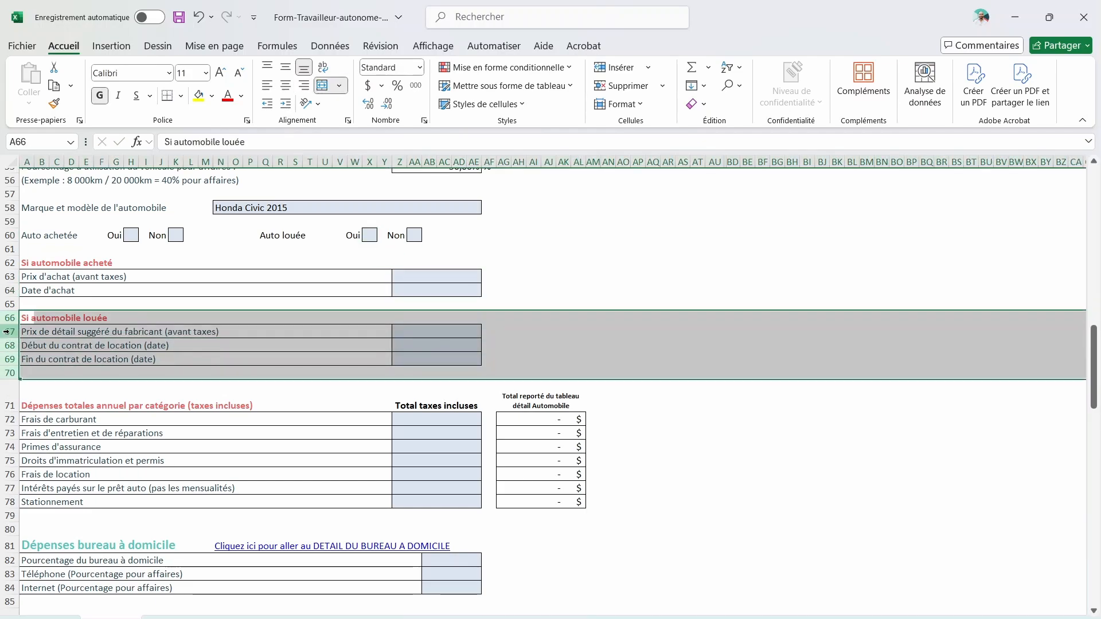
left_click(7, 332)
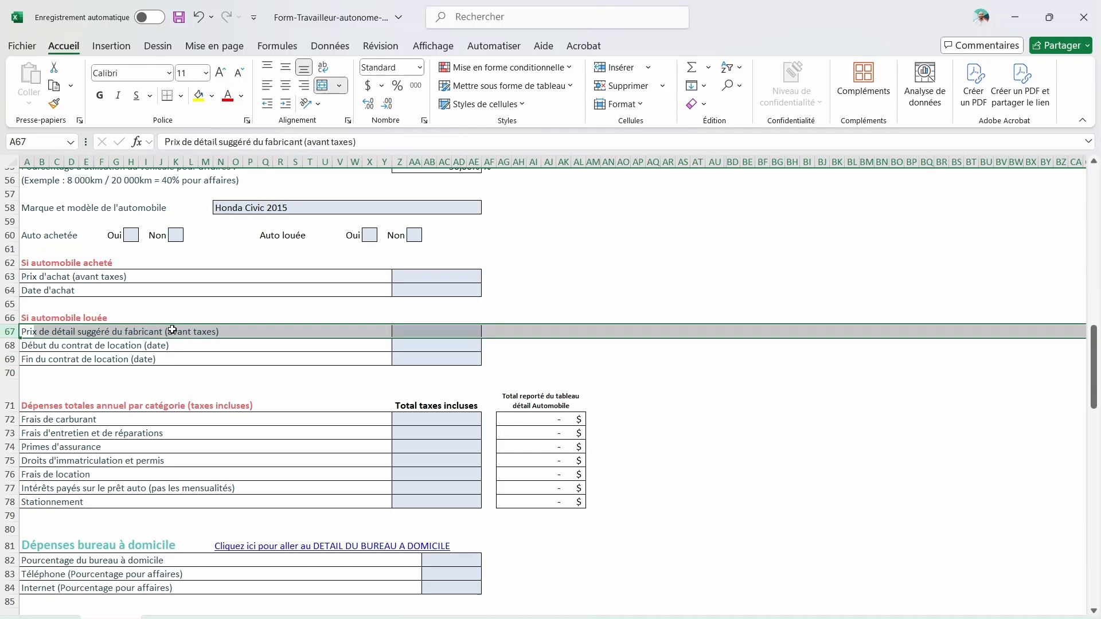
left_click(3, 345)
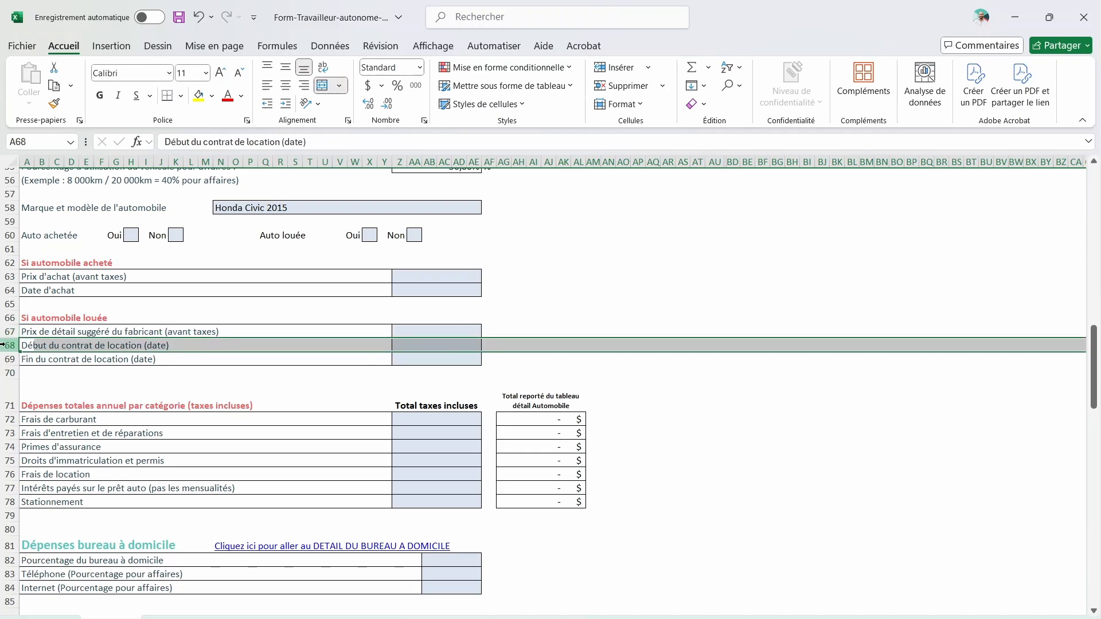
left_click(6, 358)
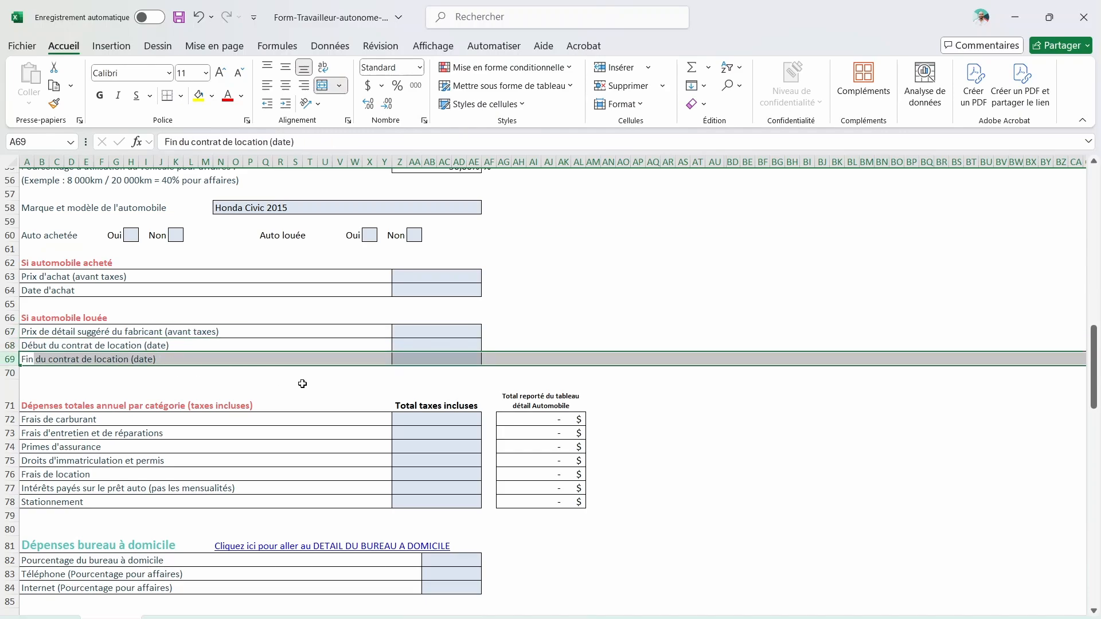
scroll(302, 383, "down", 1)
left_click_drag(7, 356, 55, 468)
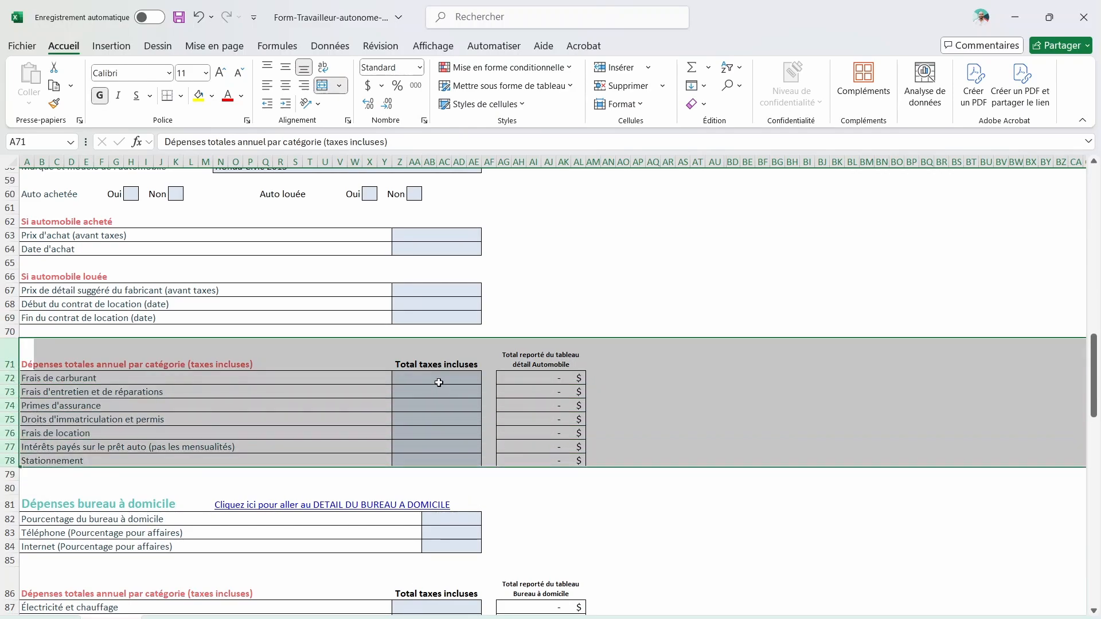
left_click_drag(439, 382, 436, 461)
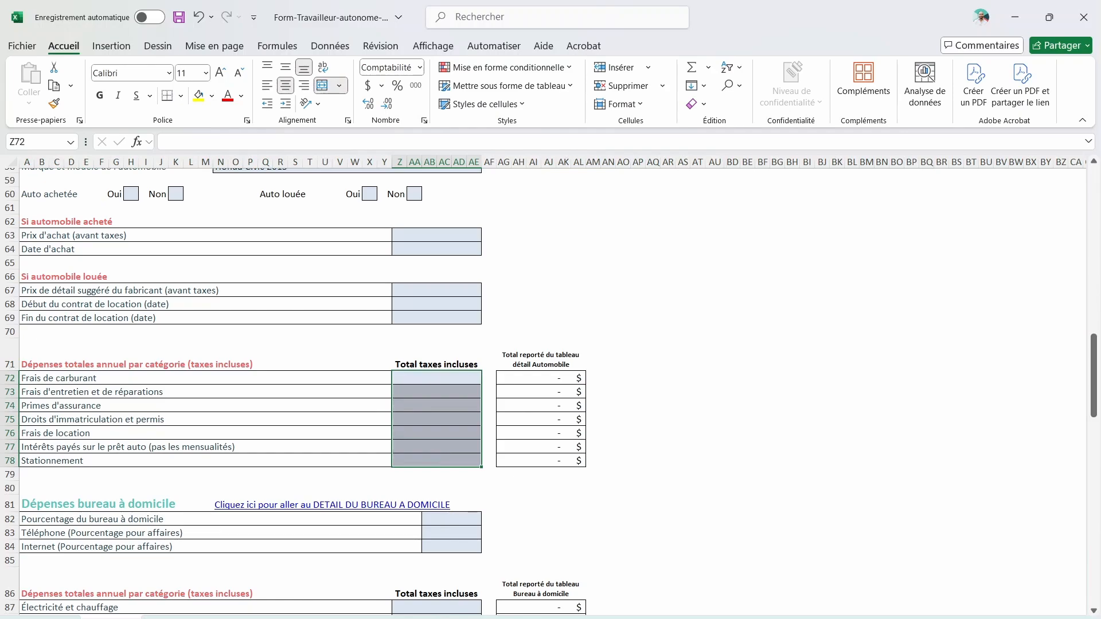
Step: On the DETAIL AUTOMOBILE sheet, enter a 23 janvier 2024 invoice from Petro Canada for 114,975 taxes included in row 6
left_click(297, 618)
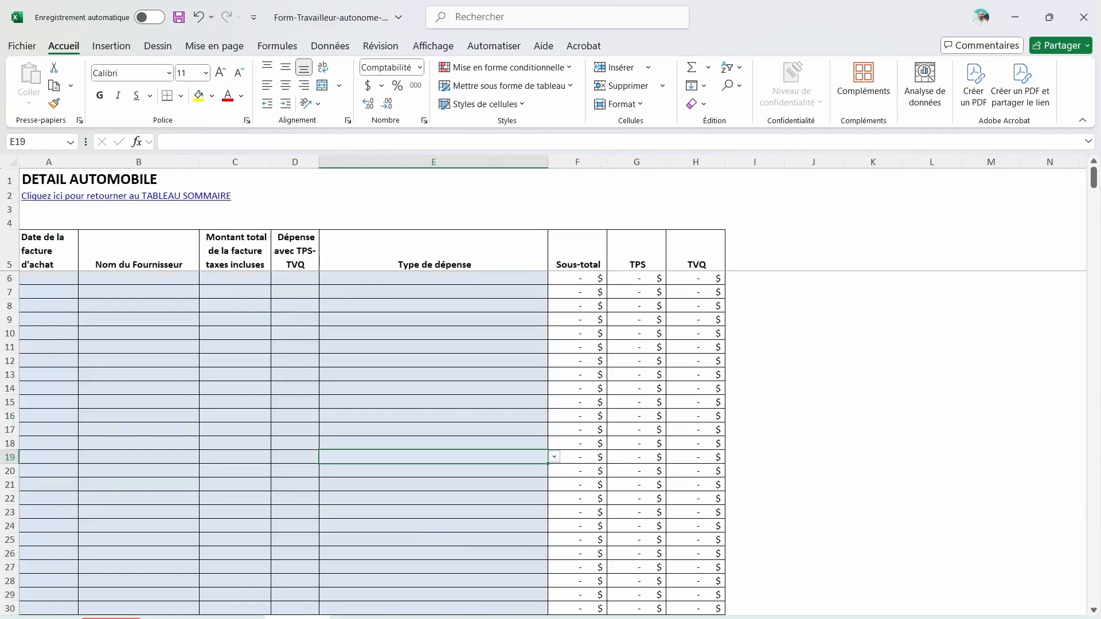
left_click(45, 280)
type("23")
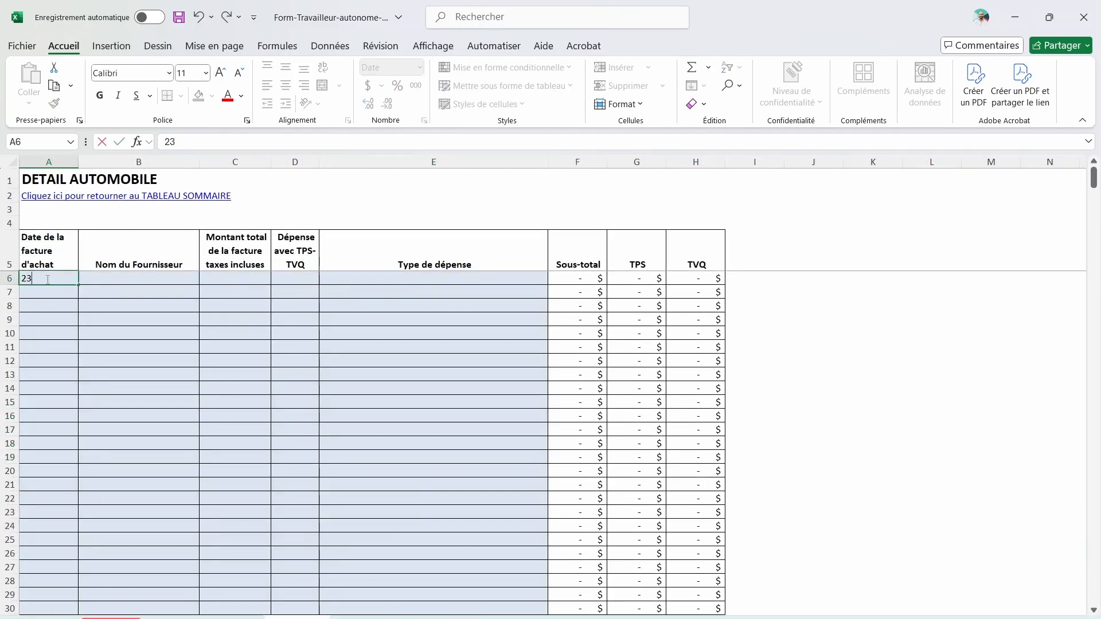
type(" janvier 2024")
key("Tab")
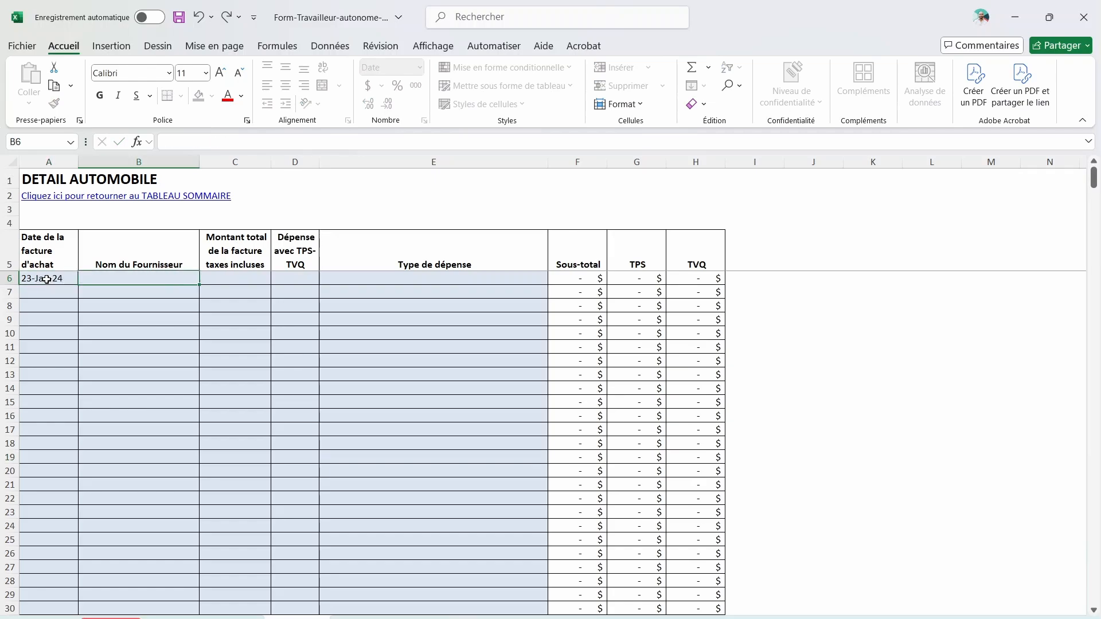
type("Petro Canada")
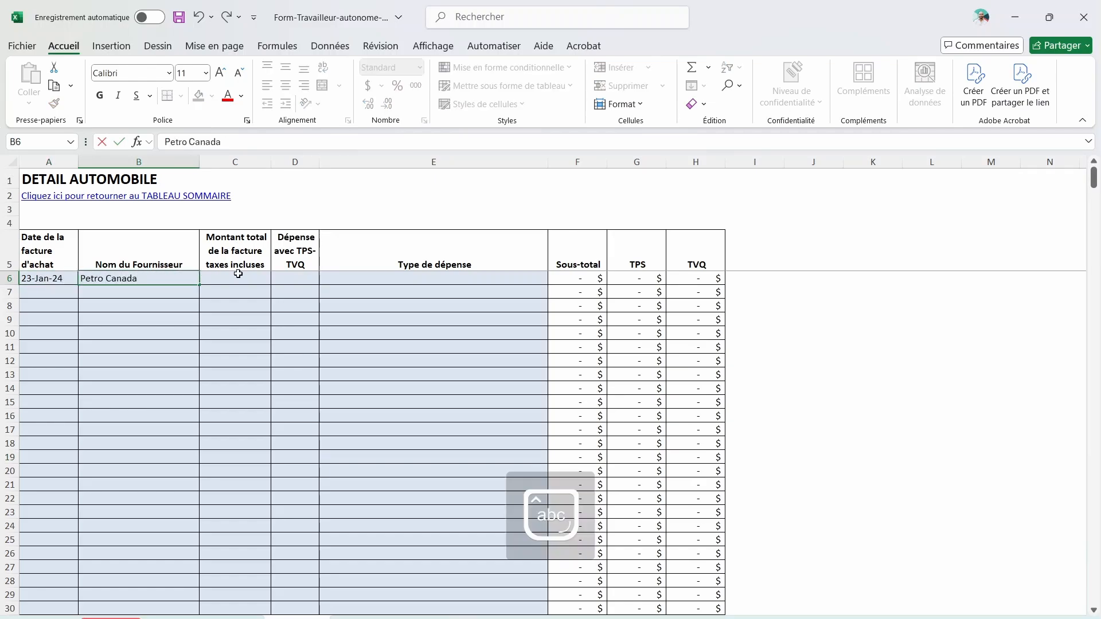
key("Tab")
type("11")
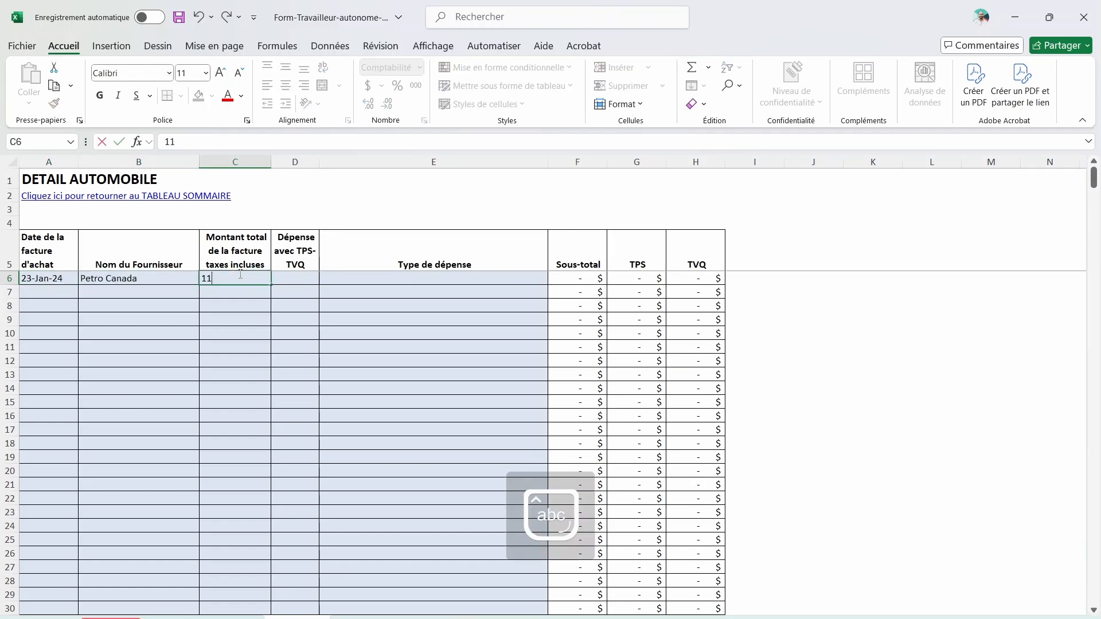
type("4,98")
Step: Set Dépense avec TPS-TVQ to OUI for the Petro Canada invoice
left_click(290, 278)
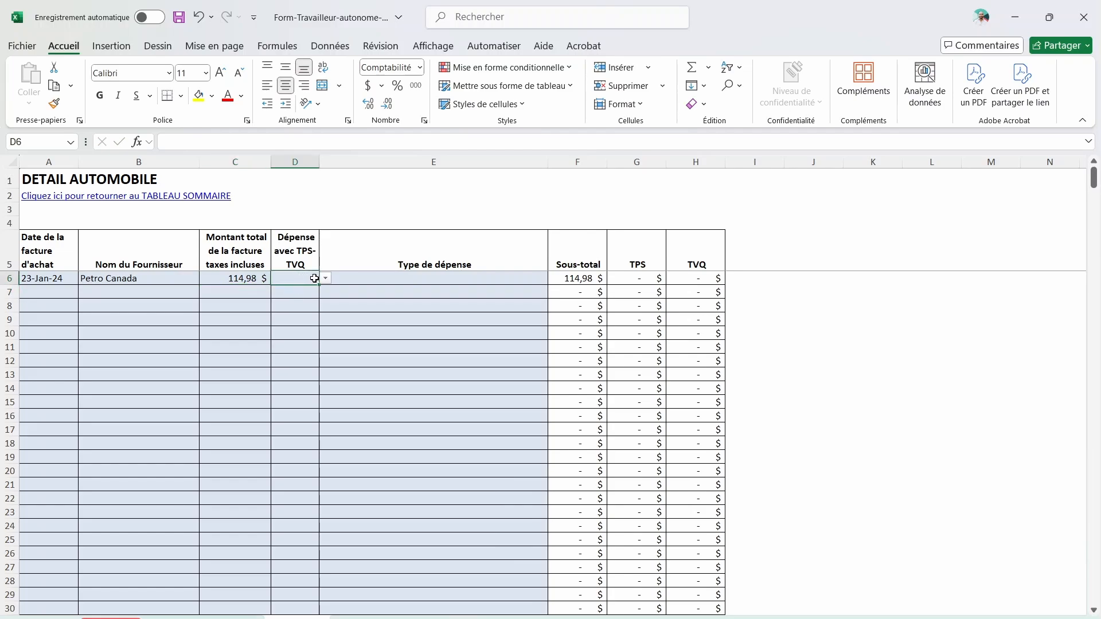
left_click(325, 279)
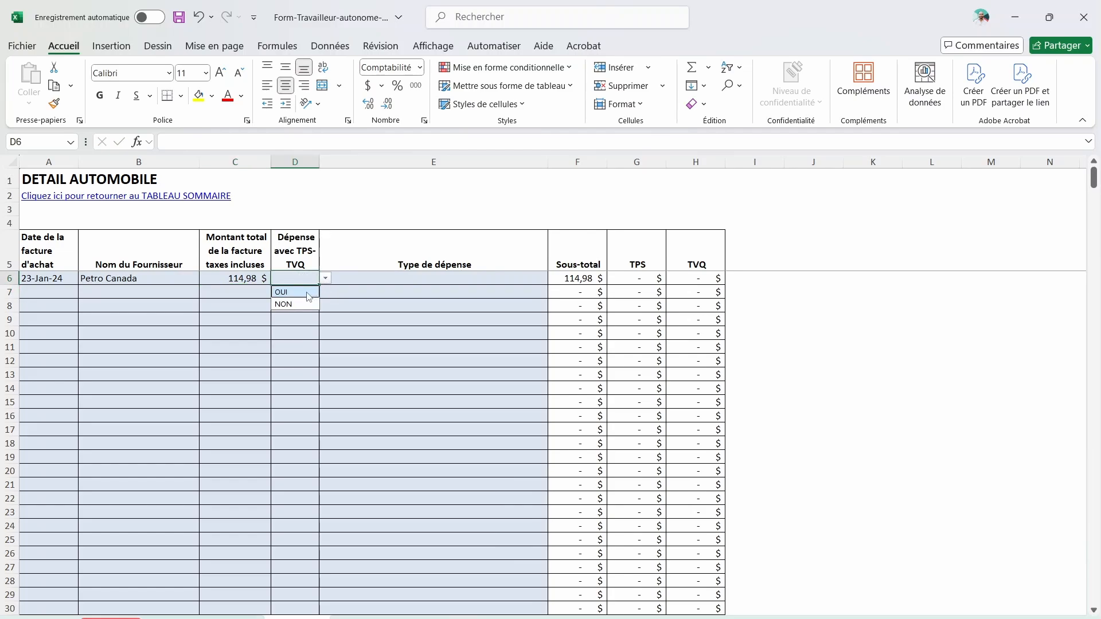
left_click(309, 292)
Step: Compare the Type de dépense options with the summary sheet's automobile categories, and set the Petro Canada invoice to Frais de carburant
left_click(528, 280)
left_click(554, 278)
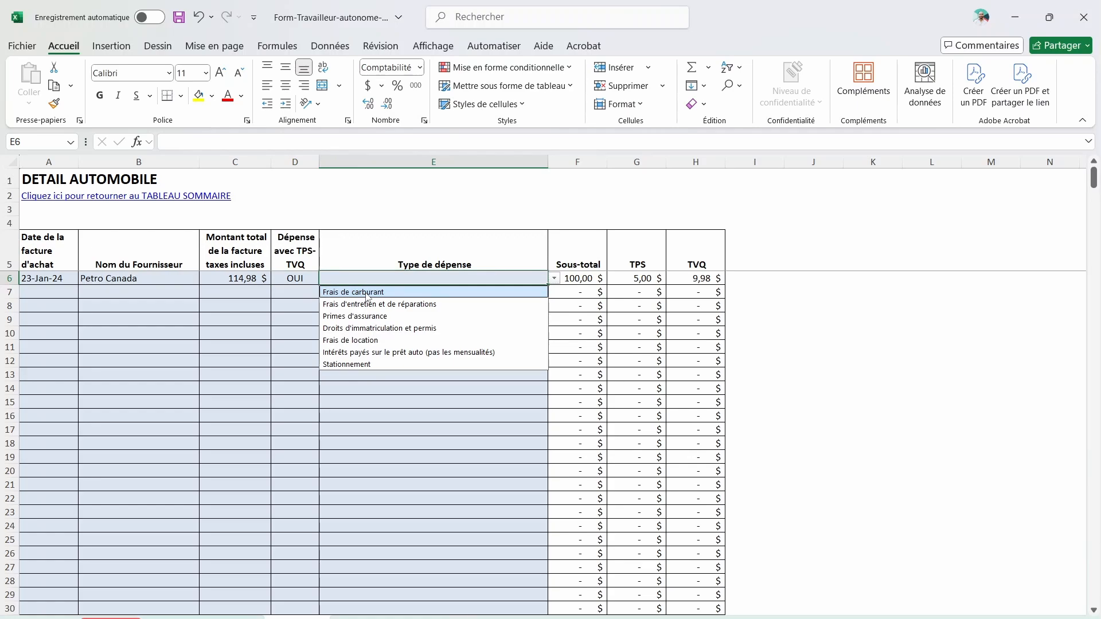
left_click(112, 618)
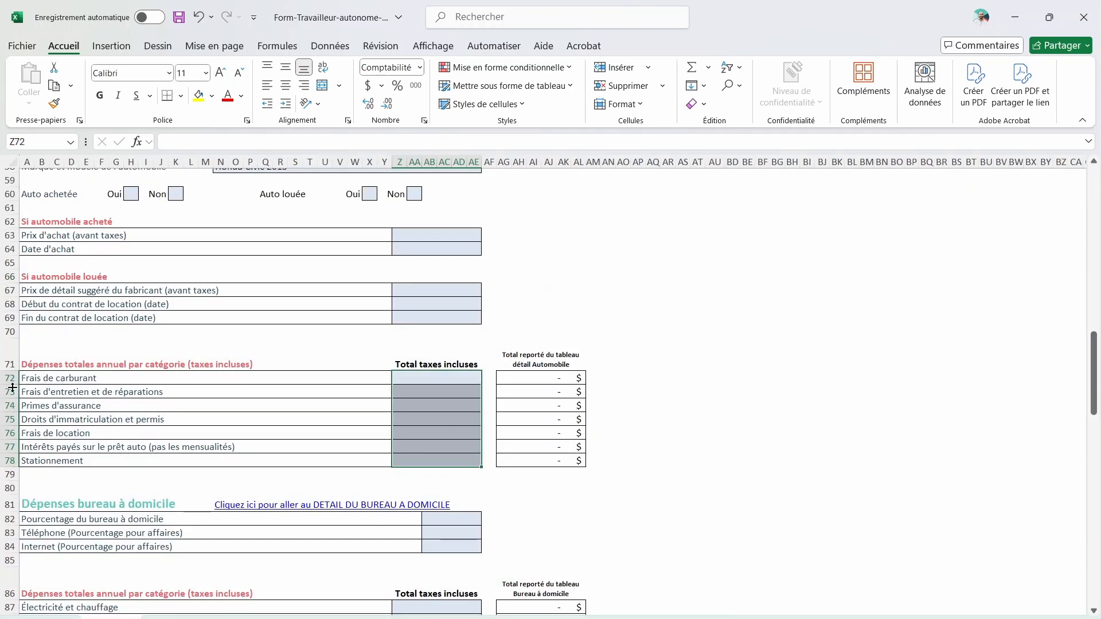
left_click_drag(11, 380, 30, 459)
left_click(294, 617)
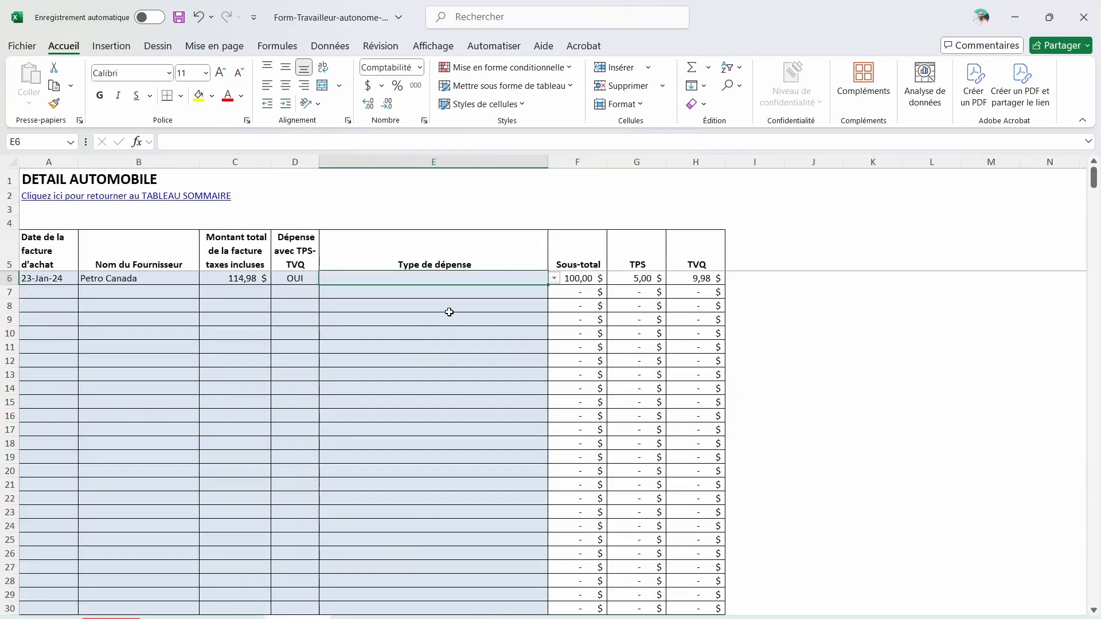
left_click(554, 278)
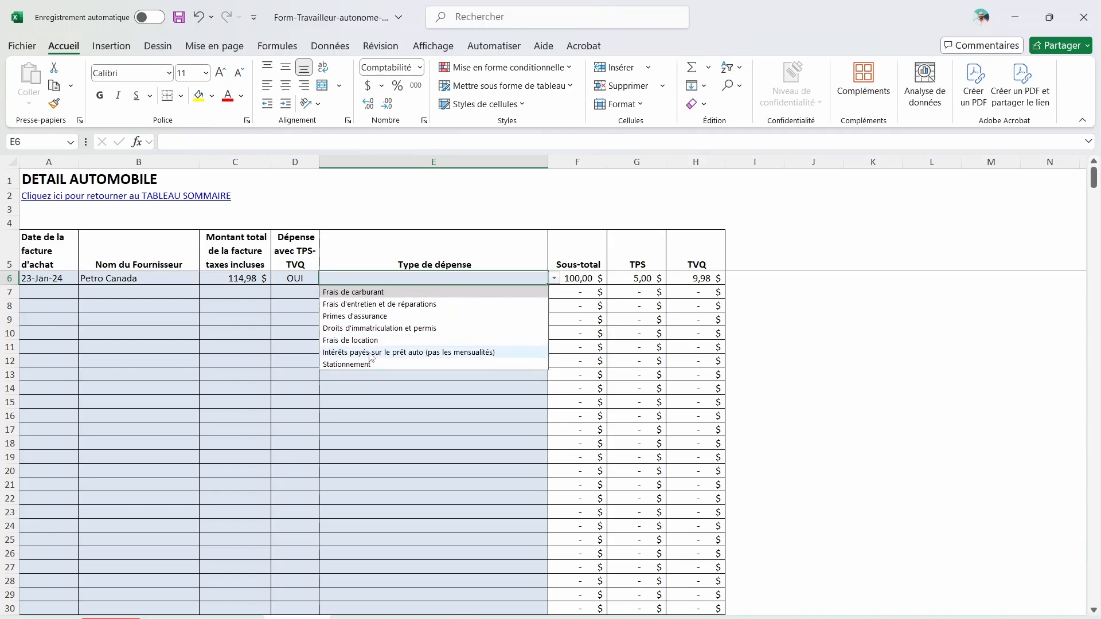
left_click(453, 278)
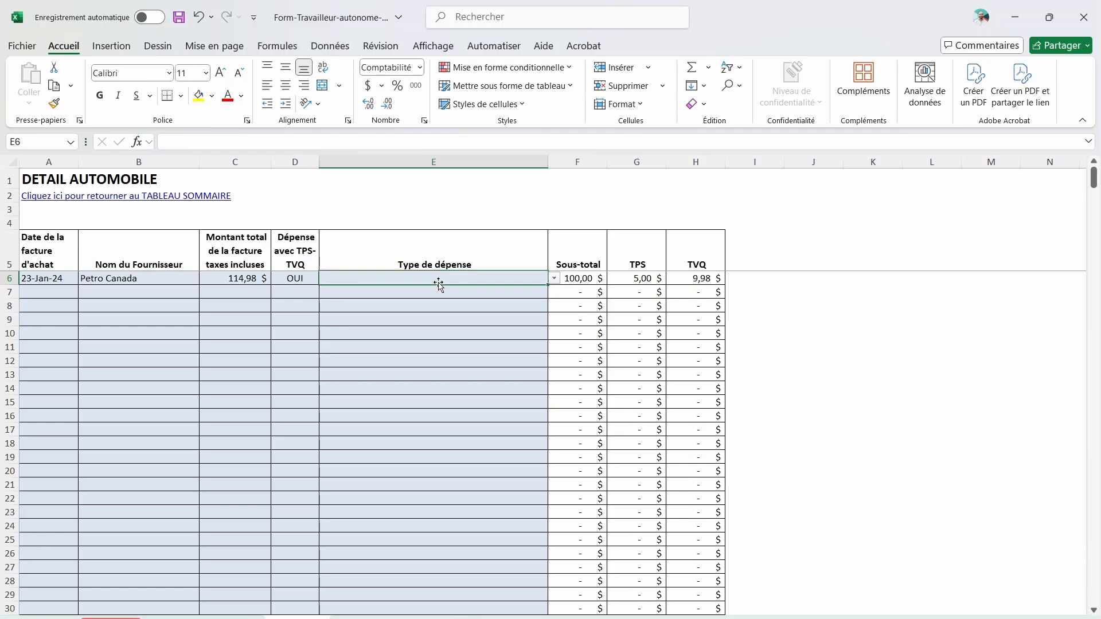
left_click(554, 279)
left_click(445, 292)
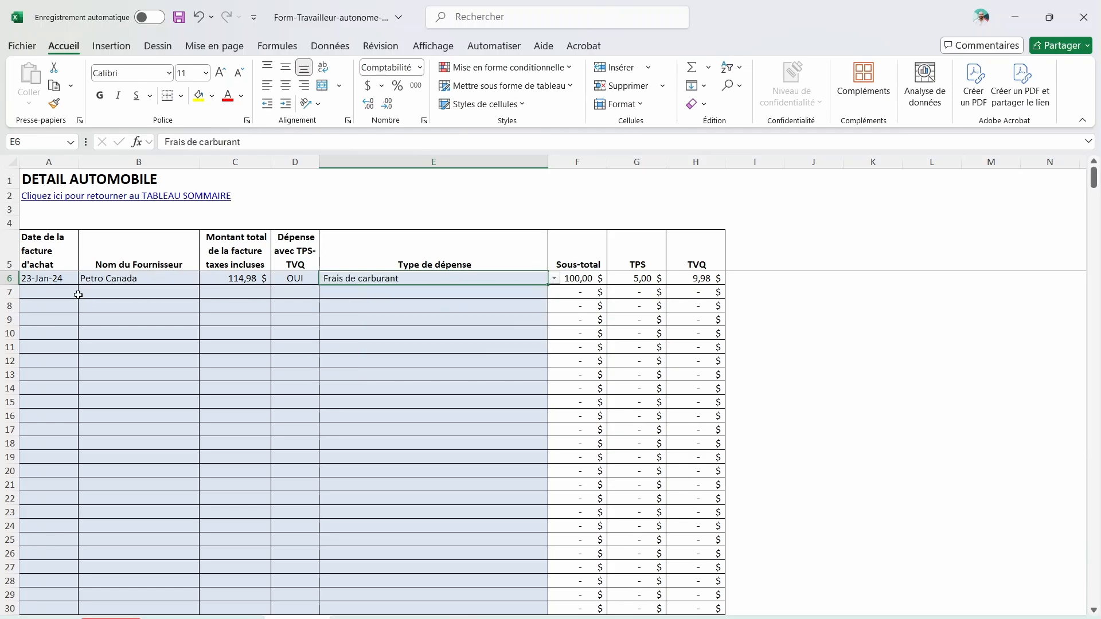
Step: Copy the Petro Canada invoice date into row 7 and enter Garage ABC as its supplier
left_click(72, 292)
left_click(60, 270)
left_click(60, 278)
key("ctrl+c")
left_click(57, 292)
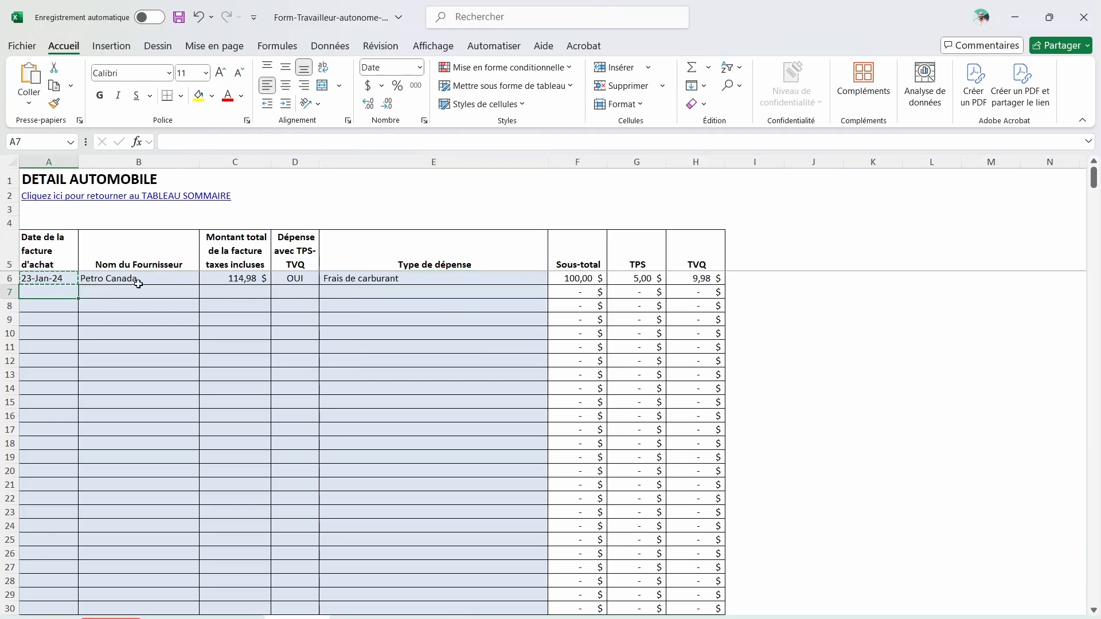
key("ctrl+v")
left_click(138, 291)
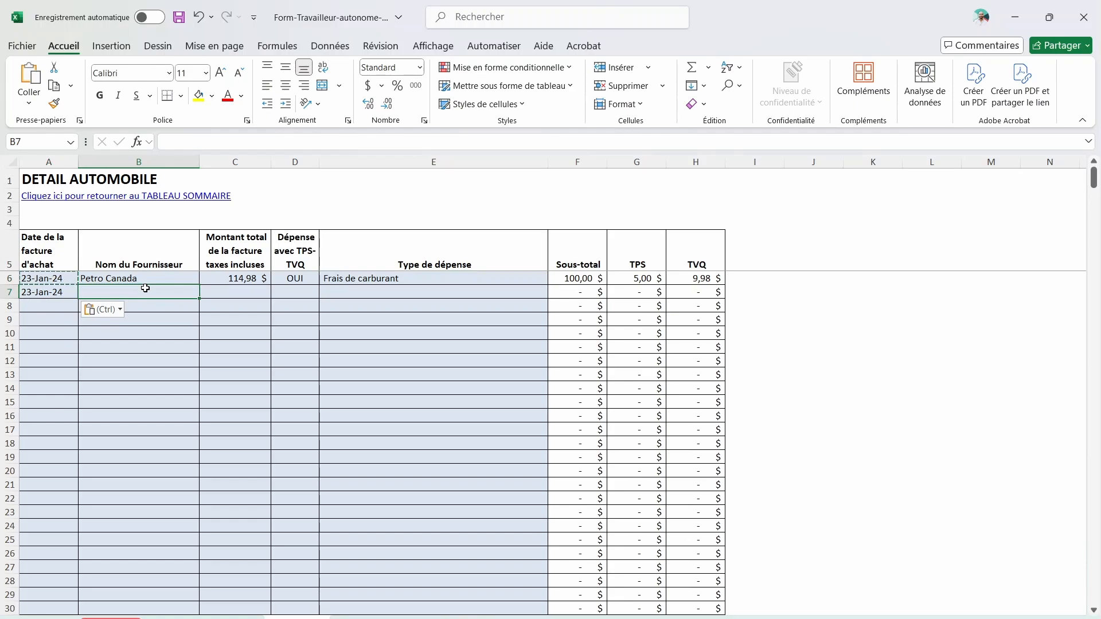
type("Garage")
key("Caps_Lock")
type("AB")
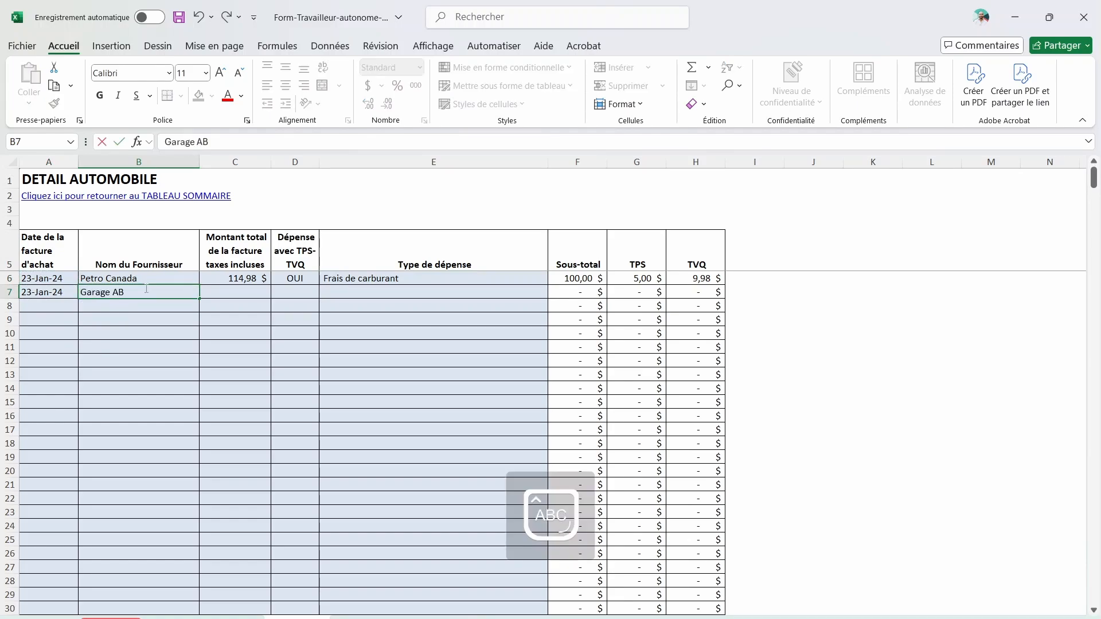
type("C")
key("Caps_Lock")
Step: Copy the Petro Canada row's total amount and its OUI TPS-TVQ answer into the Garage ABC row
left_click(247, 293)
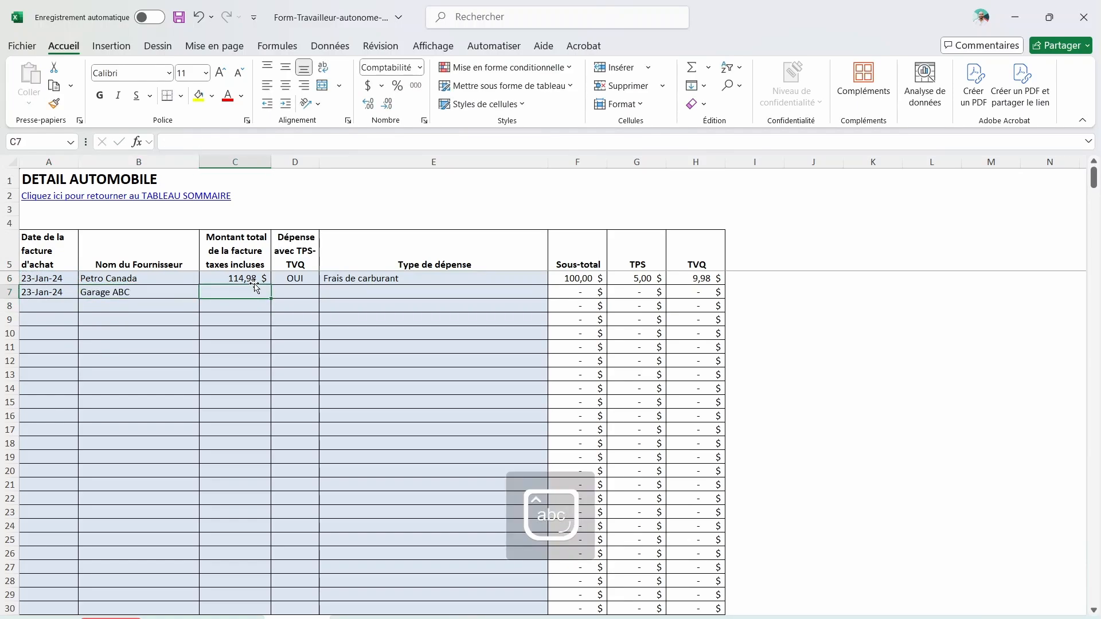
left_click(252, 279)
key("ctrl+c")
left_click(245, 292)
key("ctrl+v")
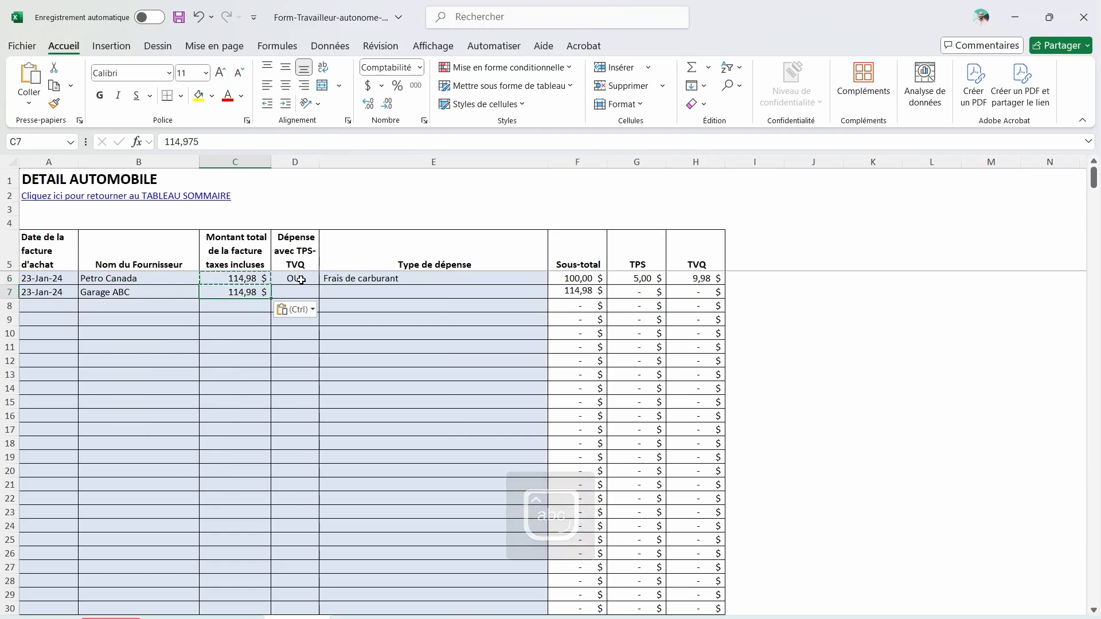
left_click(301, 279)
key("ctrl+c")
left_click(295, 292)
key("ctrl+v")
Step: Set the Garage ABC invoice's Type de dépense to Frais d'entretien et de réparations
left_click(424, 292)
left_click(554, 292)
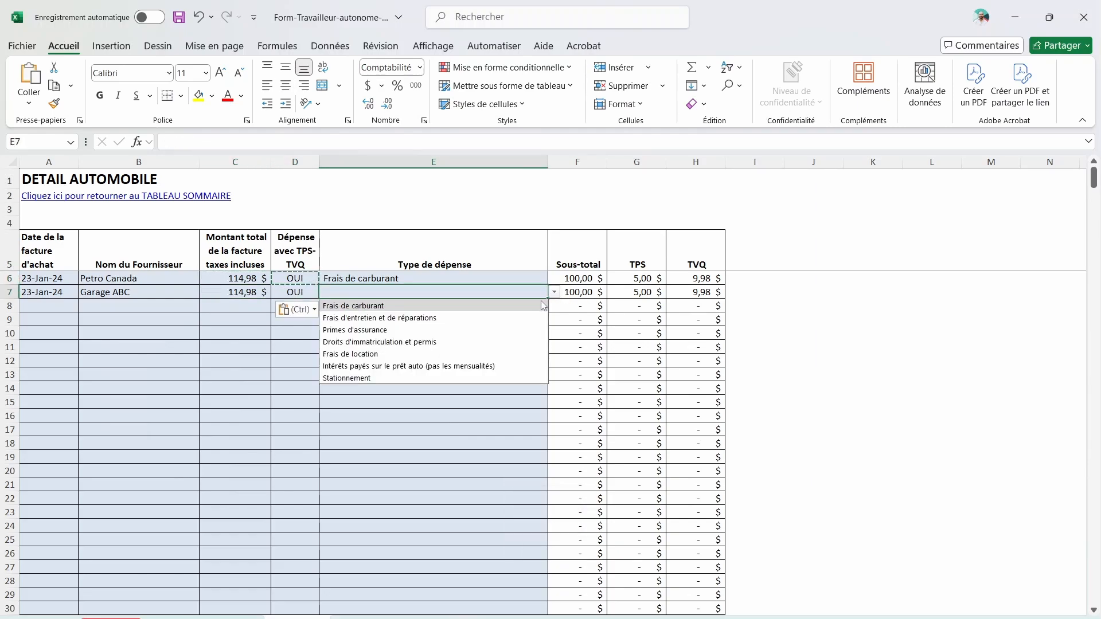
left_click(541, 318)
left_click(568, 332)
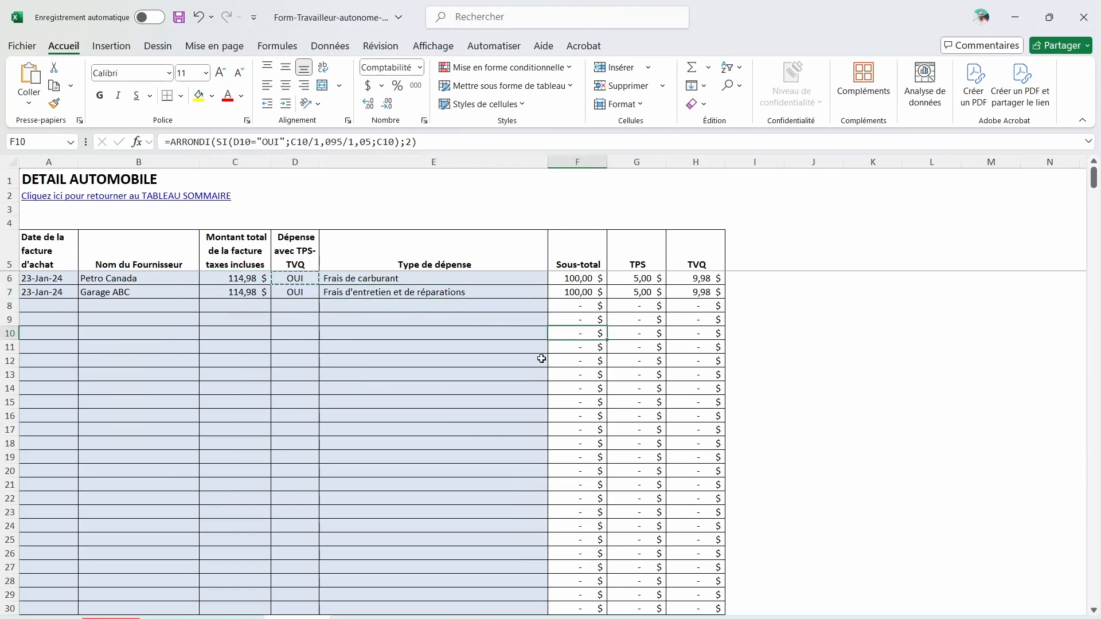
Step: Return to the summary sheet and check the automobile totals carried over from the detail table, along with the kilometre rows
left_click(133, 615)
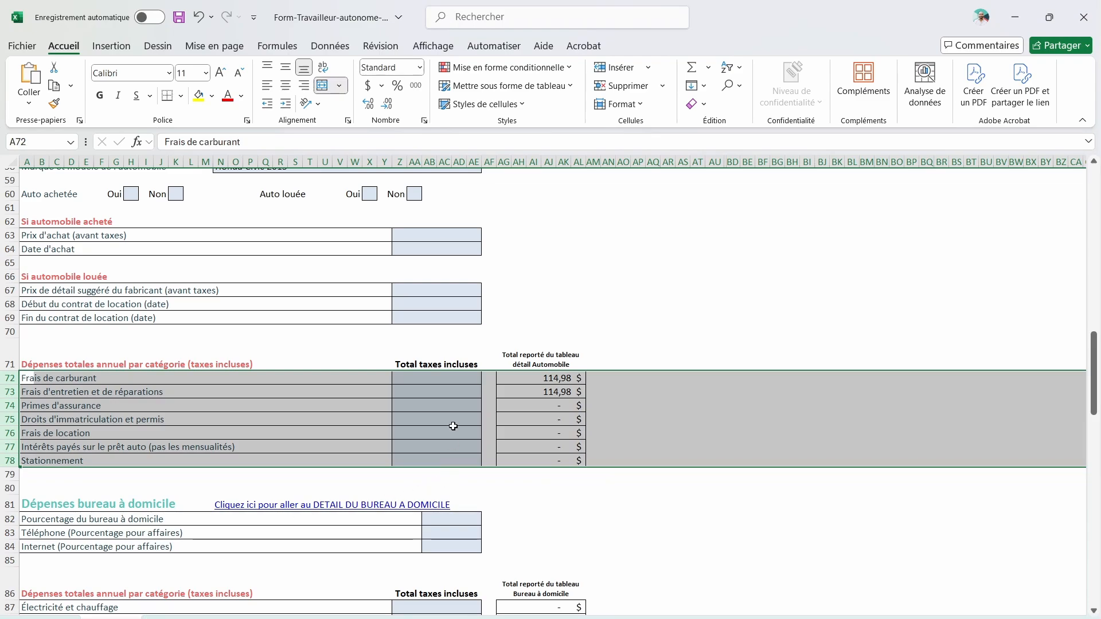
left_click(430, 414)
scroll(430, 412, "up", 3)
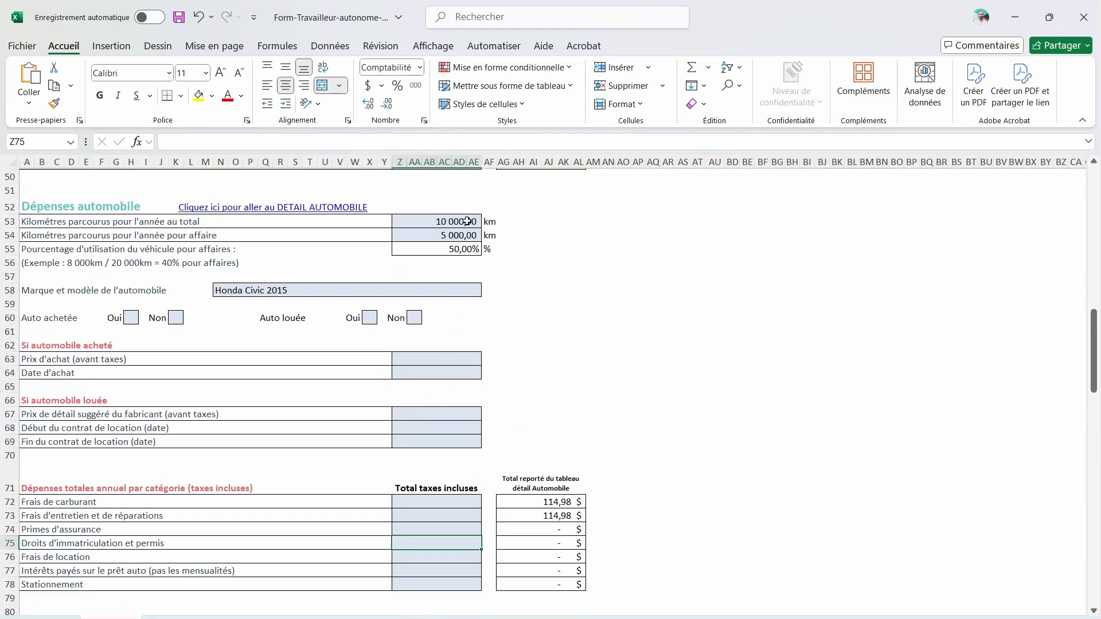
Step: Calculate the business share of Frais de carburant in Z72 by multiplying the vehicle usage percentage by the carried-over total, =Z55*AG72
left_click(462, 250)
left_click(10, 251)
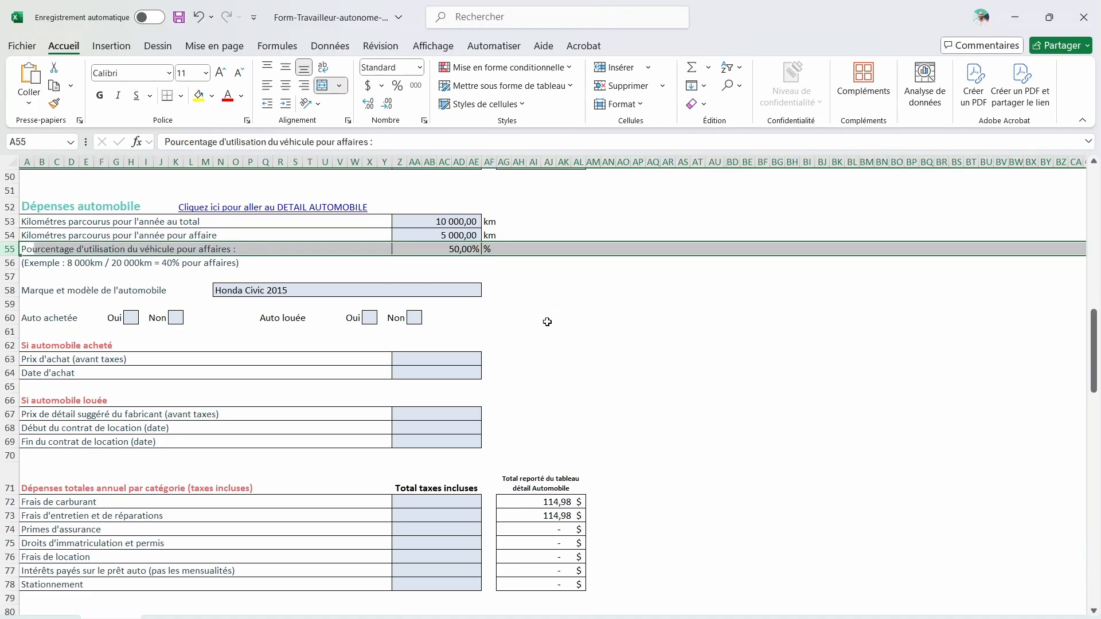
left_click_drag(469, 501, 460, 583)
left_click(458, 503)
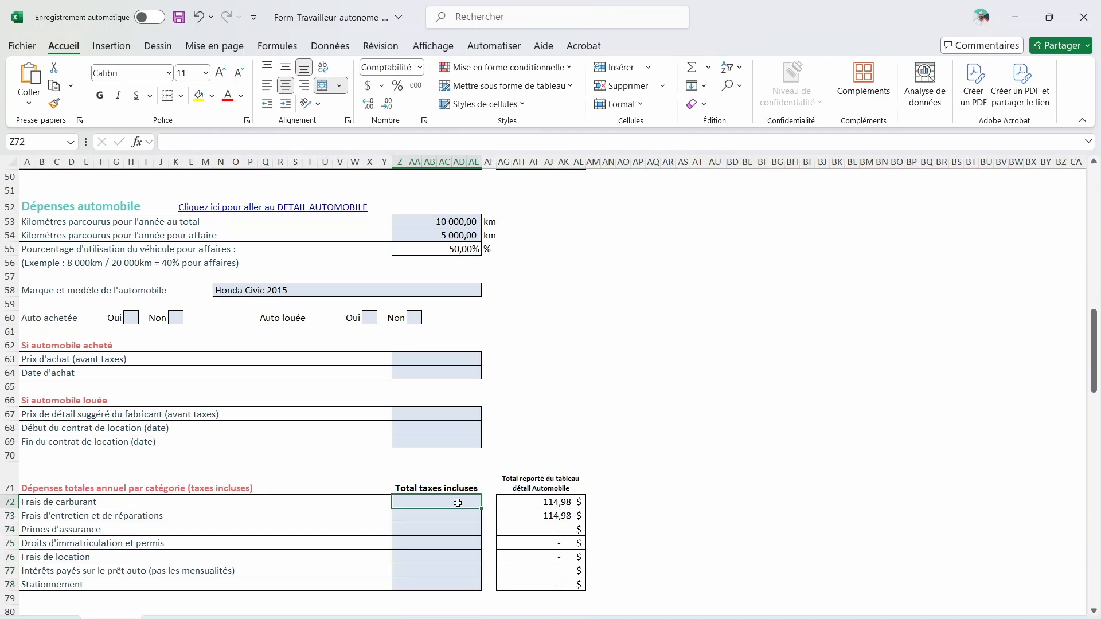
type("=")
left_click(450, 249)
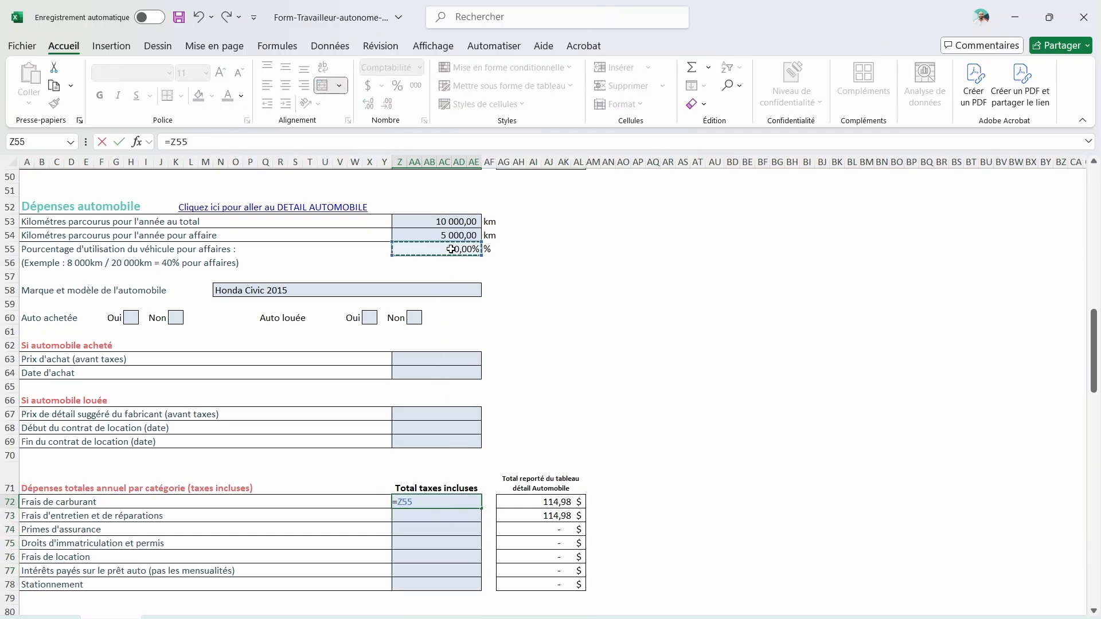
type("*")
left_click(542, 501)
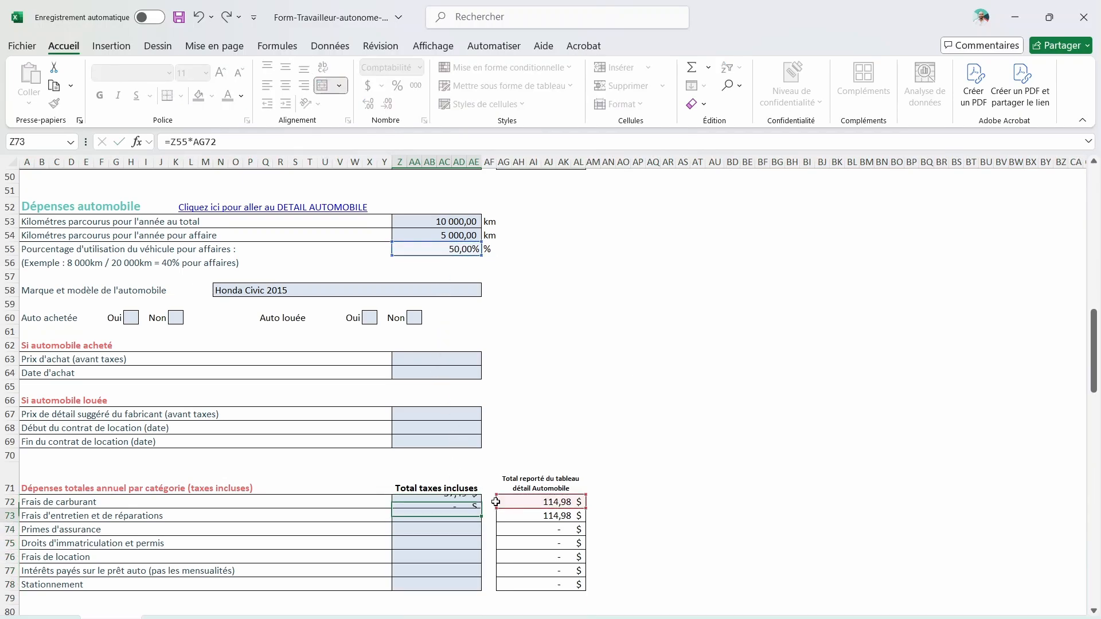
key("Return")
left_click(465, 502)
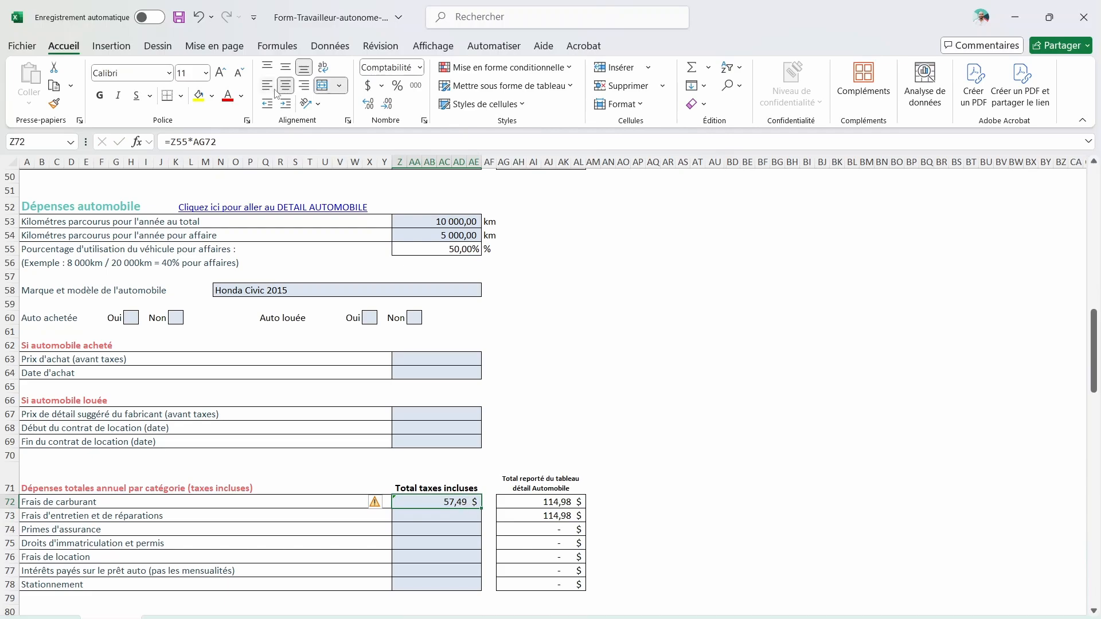
Step: Calculate the business share of Frais d'entretien et de réparations in Z73 with the formula =Z55*AG73
left_click(441, 519)
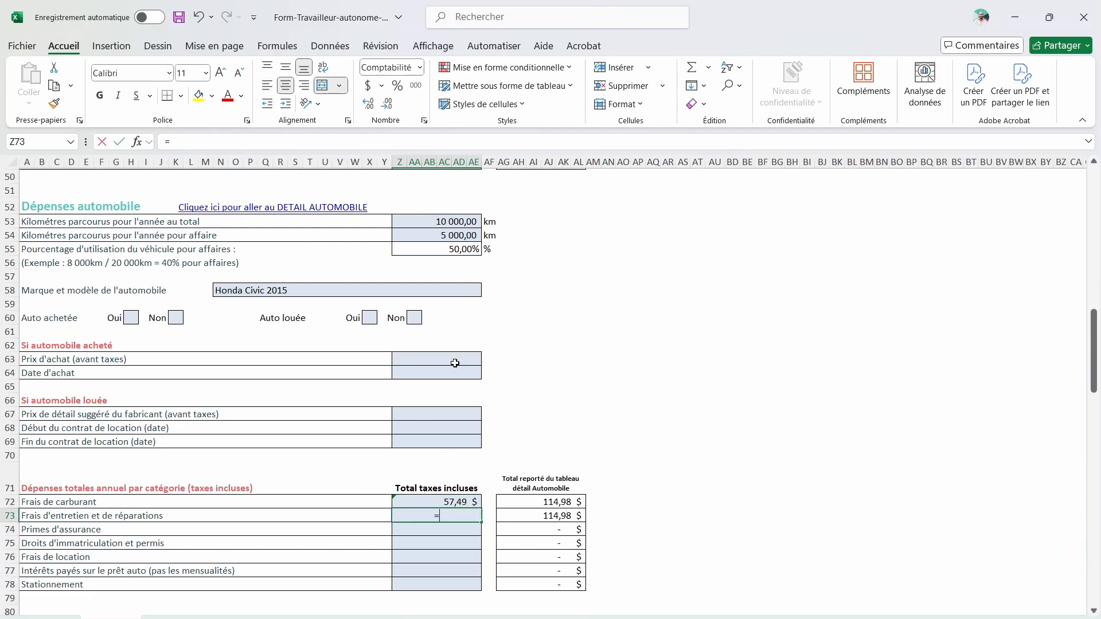
type("=")
left_click(457, 252)
type("*")
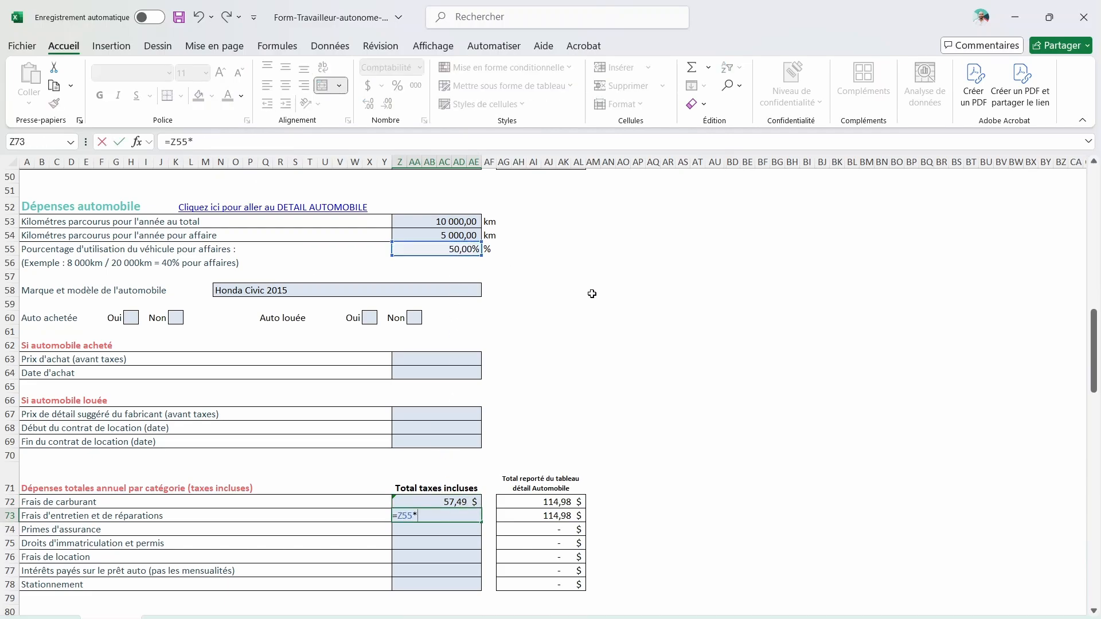
left_click(541, 520)
key("Return")
Step: Try a fill colour on the automobile Total taxes incluses cells in rows 72 to 78, and undo it
left_click_drag(441, 502, 459, 582)
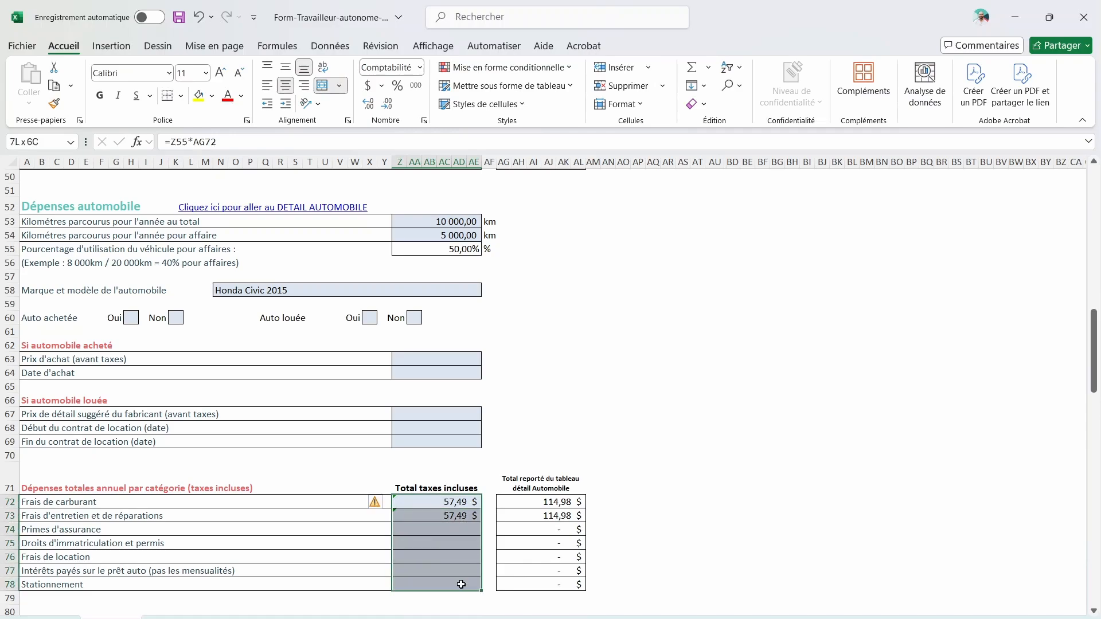
left_click(198, 96)
key("ctrl+z")
left_click(637, 400)
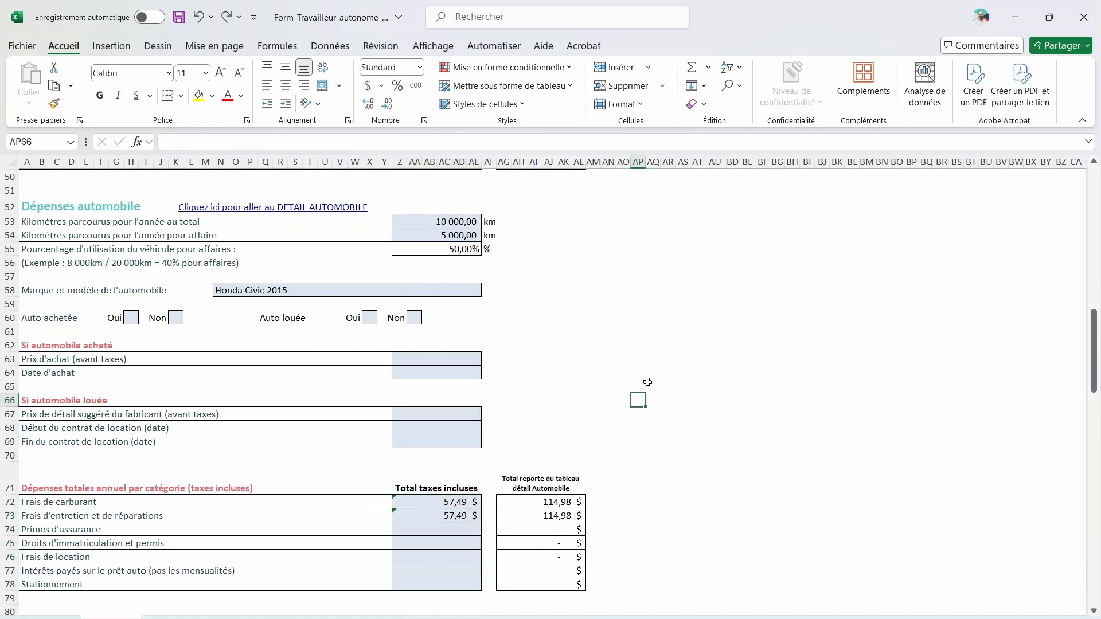
Step: Clear the Total taxes incluses cells for Frais de carburant, Frais d'entretien et de réparations and Primes d'assurance
scroll(401, 360, "down", 5)
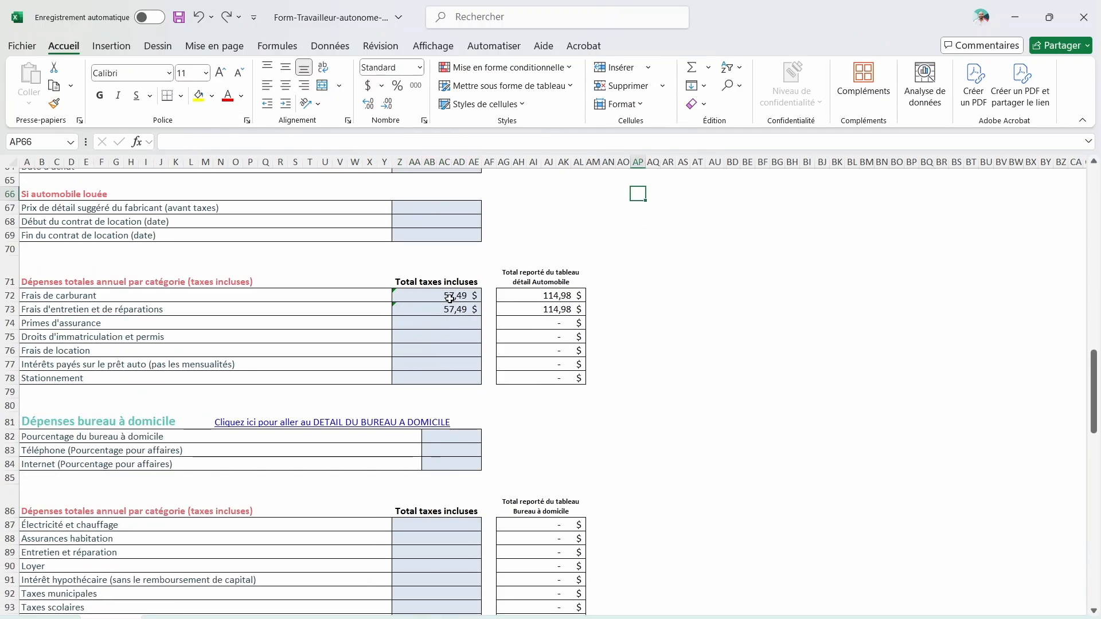
left_click_drag(450, 298, 470, 342)
key("Delete")
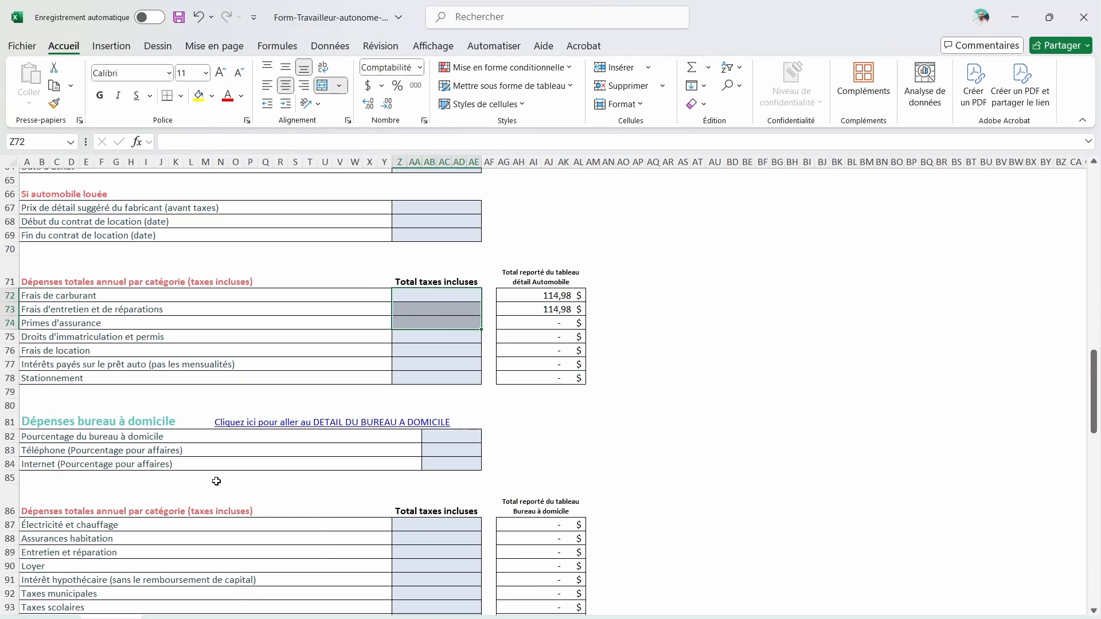
Step: Set the Pourcentage du bureau à domicile to 20% in the Dépenses bureau à domicile section
scroll(146, 431, "down", 1)
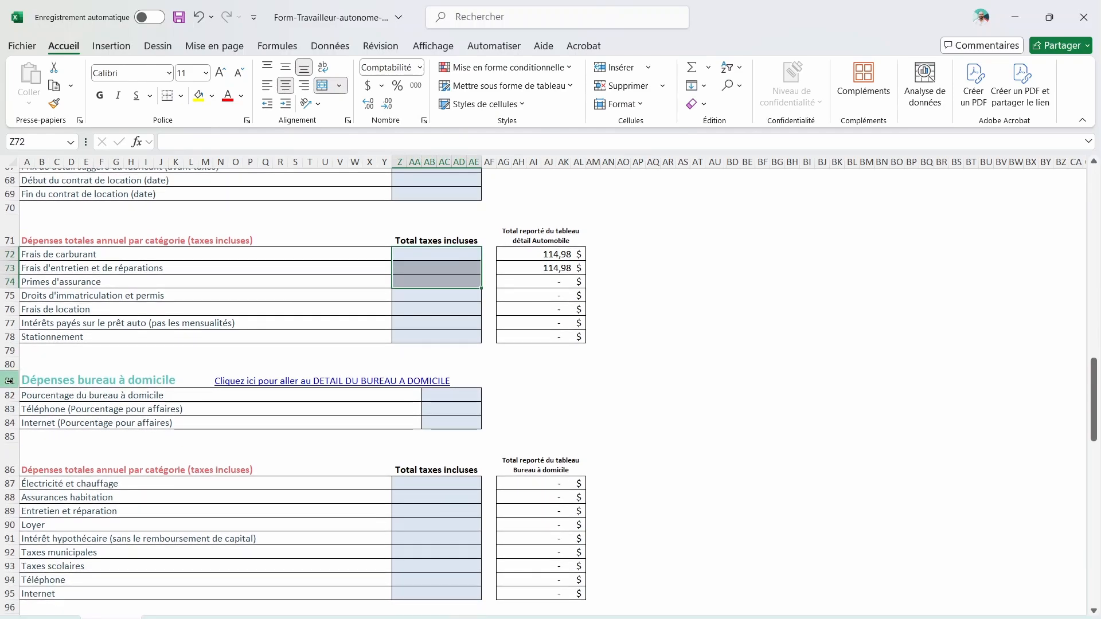
left_click(12, 381)
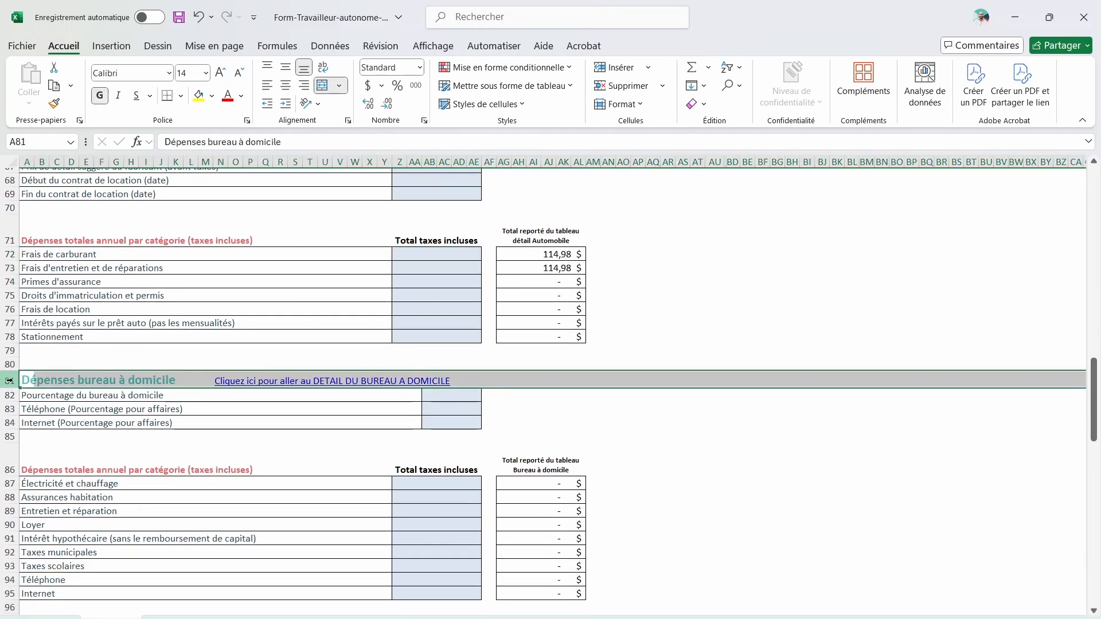
scroll(13, 381, "down", 2)
left_click(6, 525, "shift")
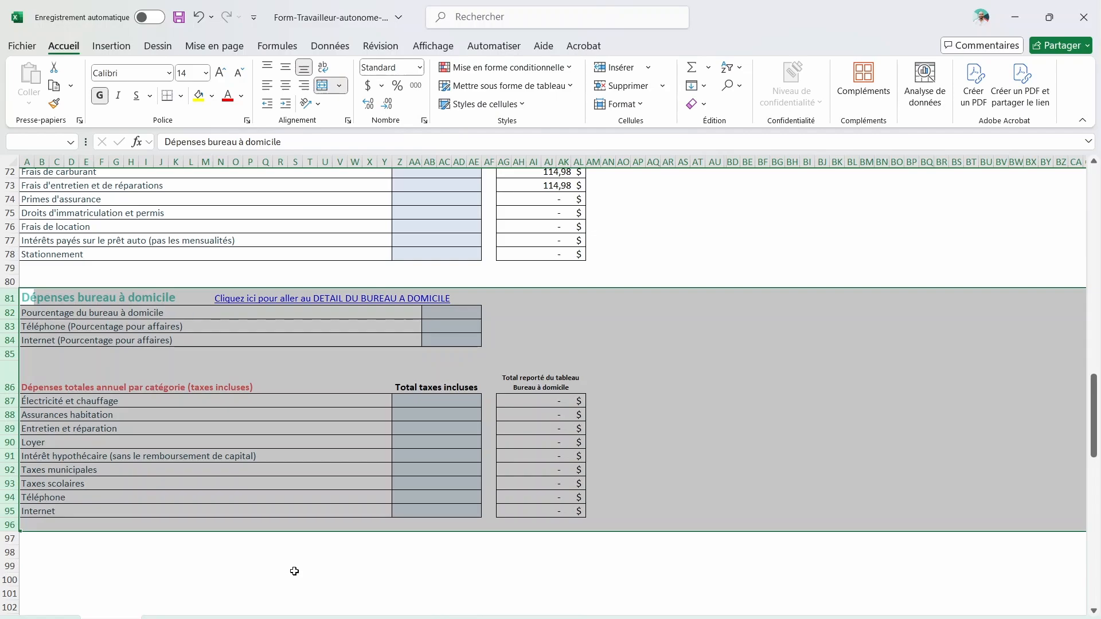
left_click(410, 595)
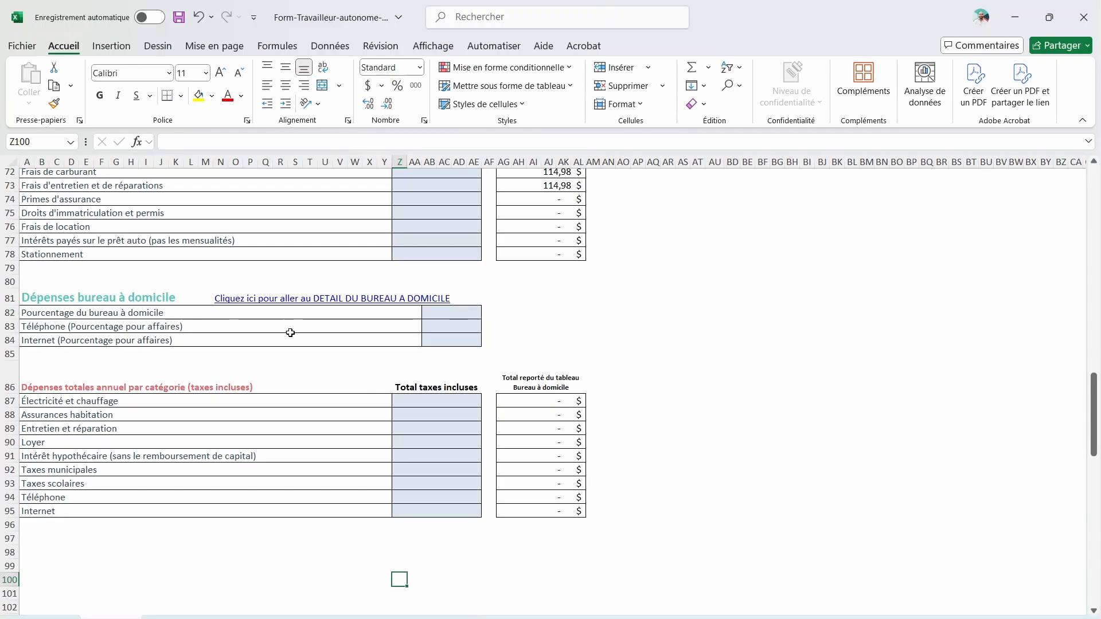
left_click(459, 312)
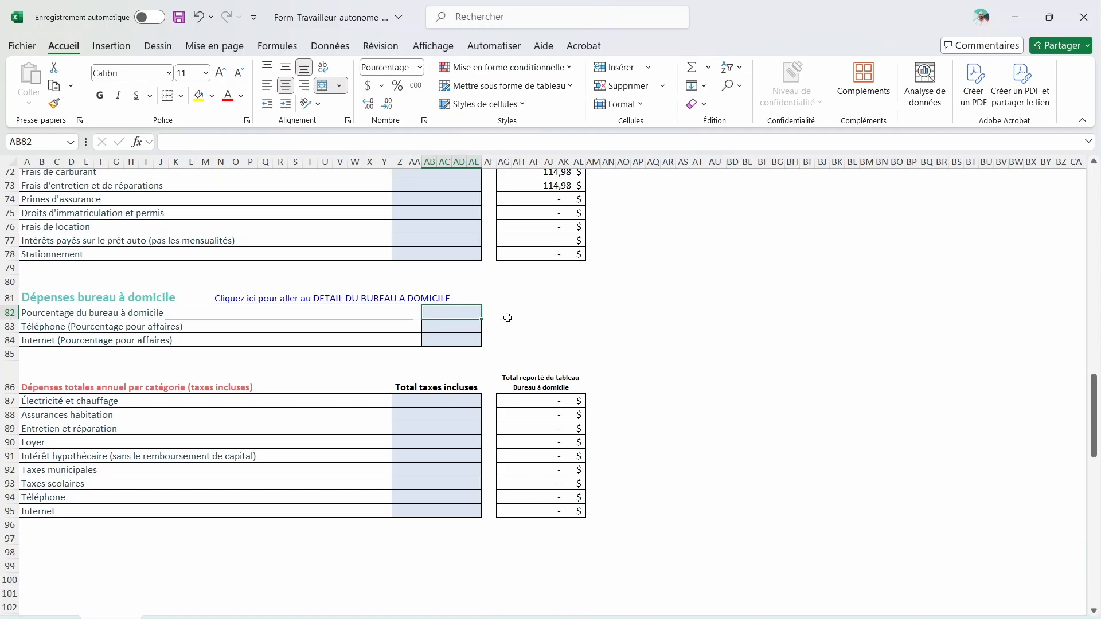
type("20")
key("Return")
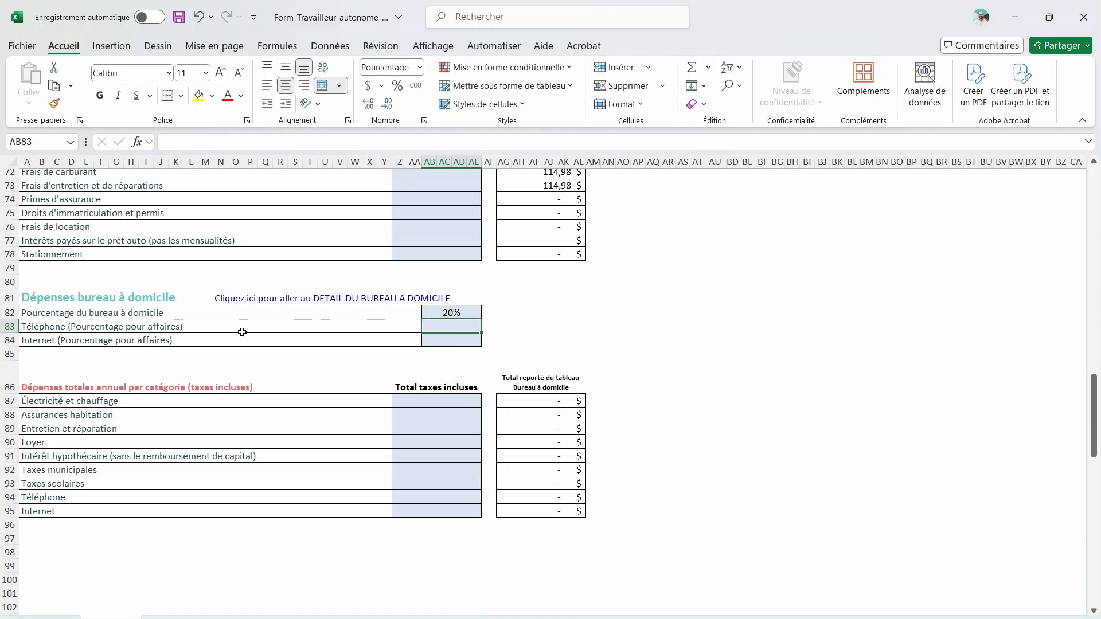
Step: Highlight the Téléphone row of the general Dépenses table with a yellow fill, from its label through the carried-over total
left_click(10, 326)
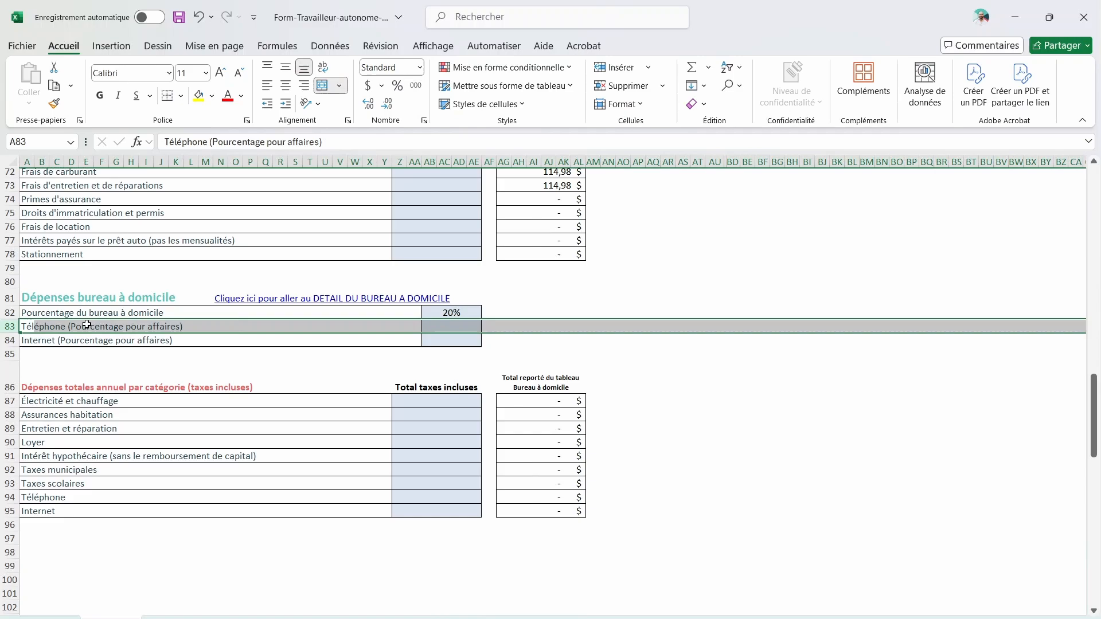
left_click(463, 325)
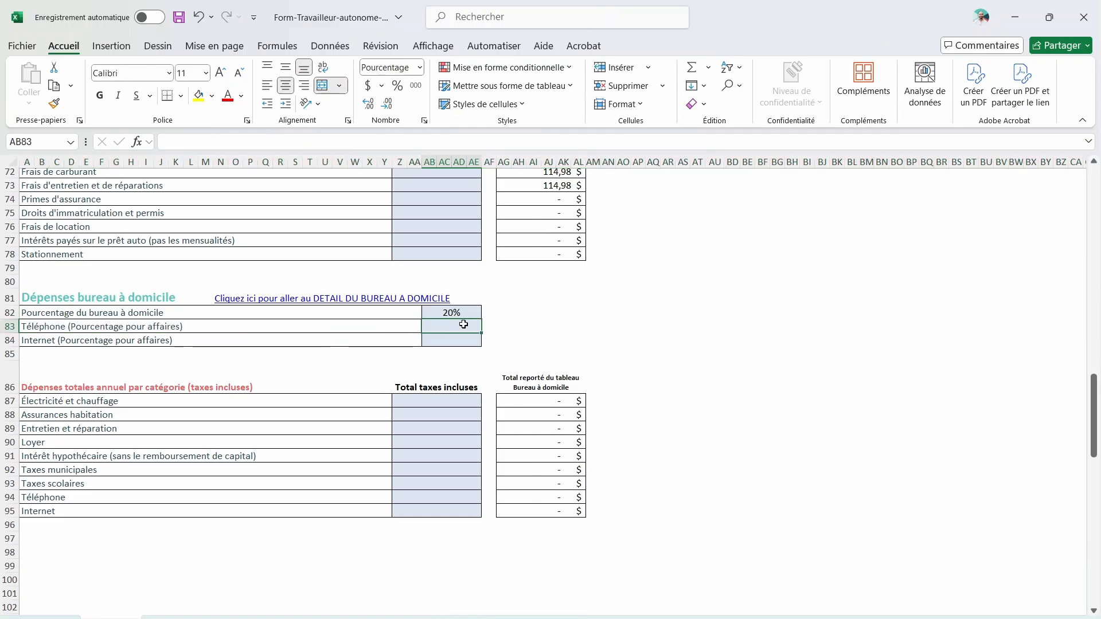
scroll(514, 463, "up", 2)
scroll(513, 463, "up", 15)
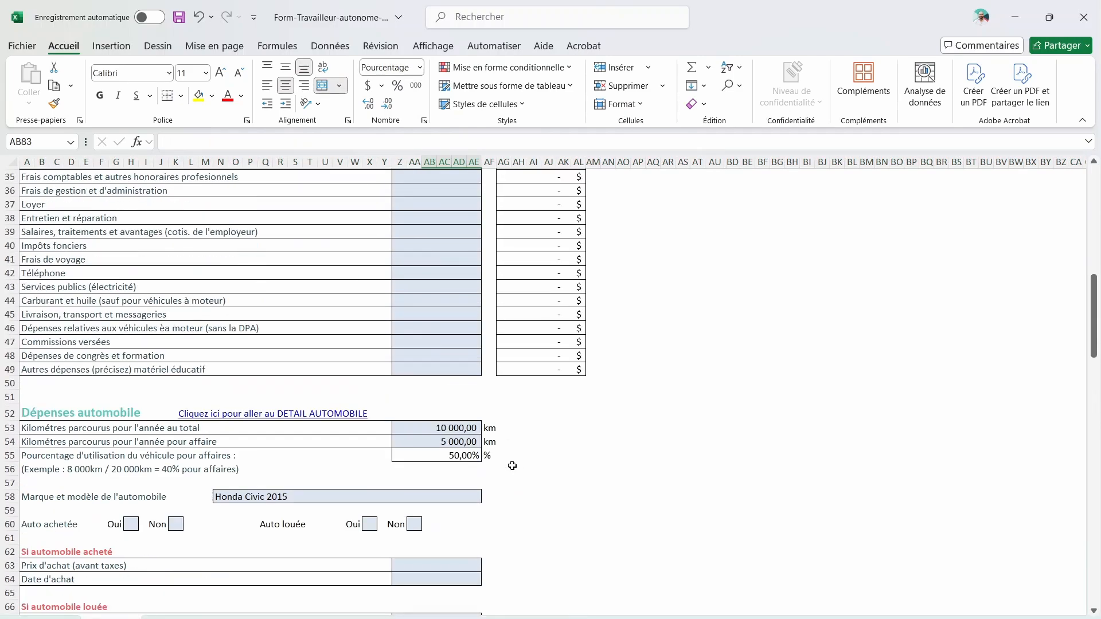
left_click_drag(53, 476, 577, 479)
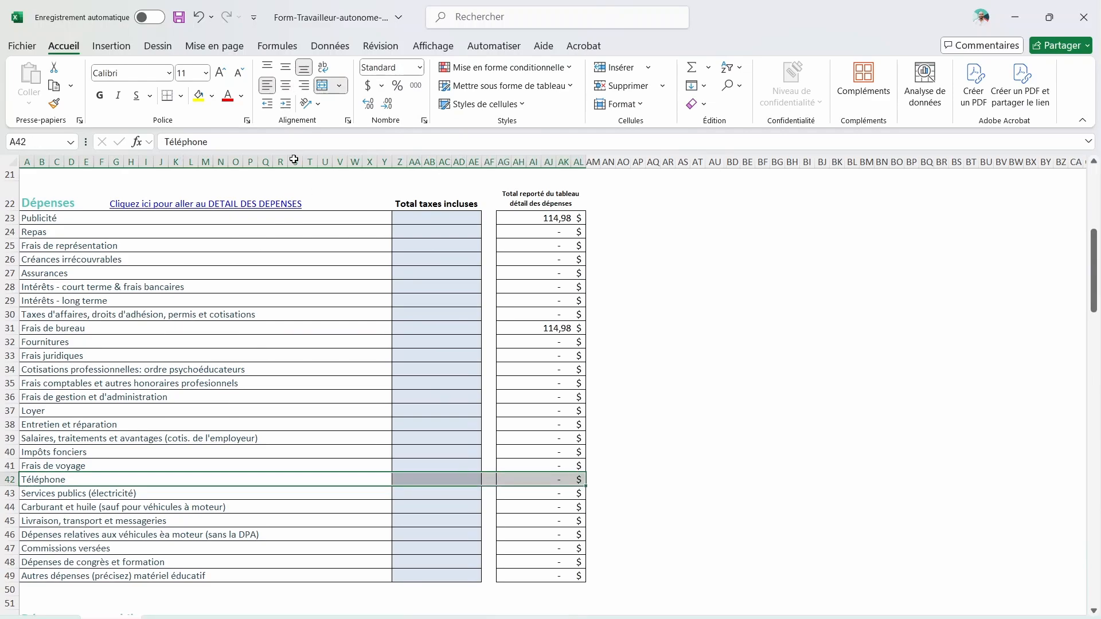
left_click(198, 98)
scroll(162, 393, "up", 4)
scroll(162, 392, "down", 3)
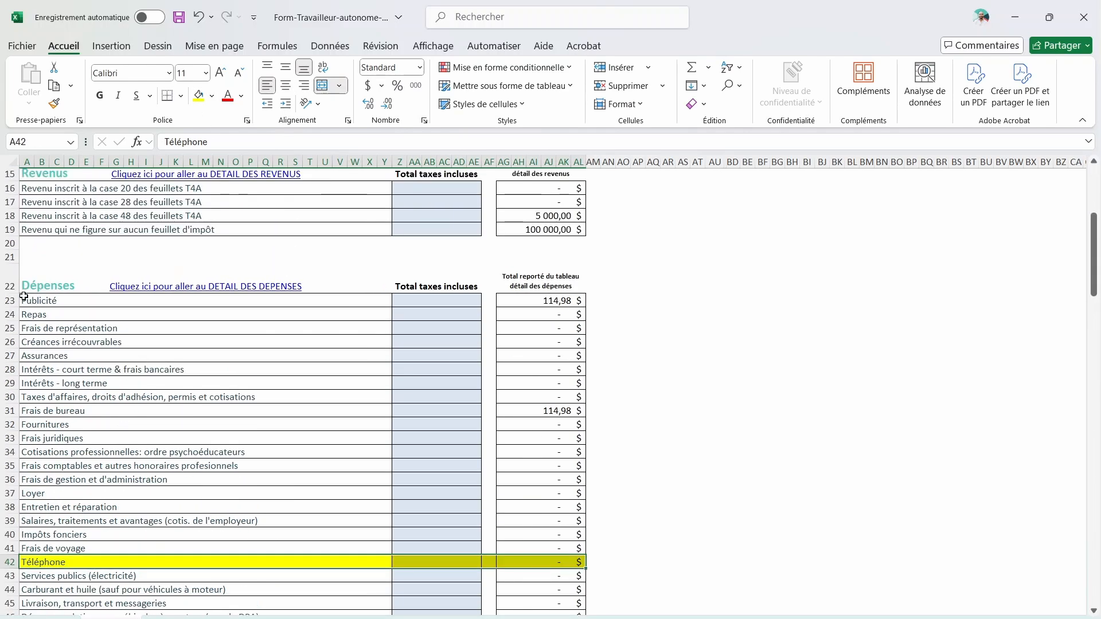
Step: Set the Téléphone business percentage to 50% in the Dépenses bureau à domicile section
scroll(162, 392, "down", 15)
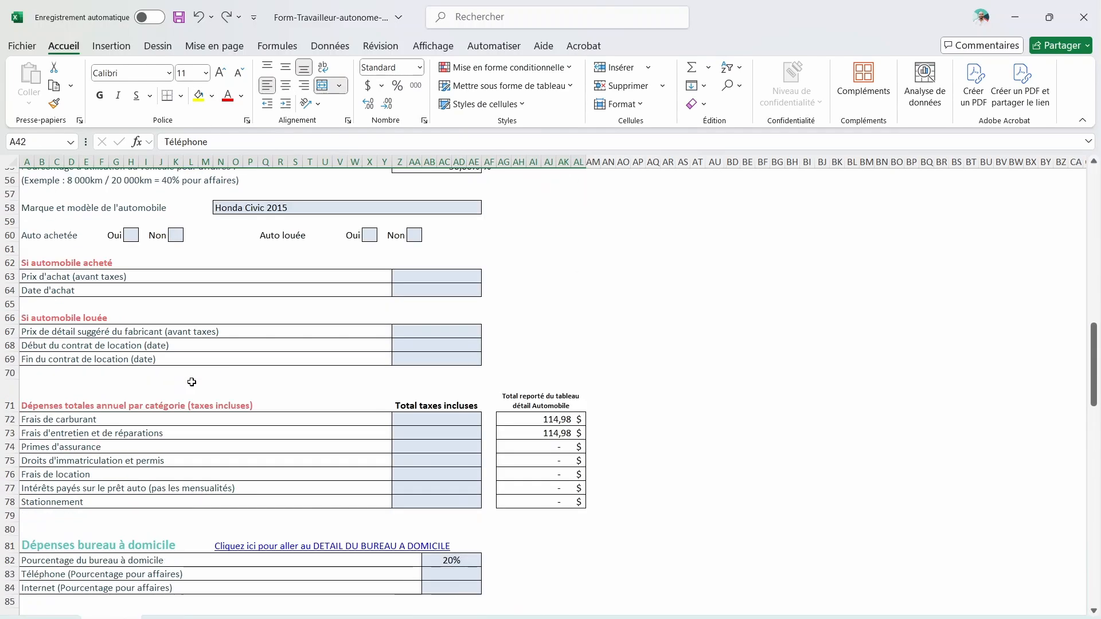
left_click(454, 451)
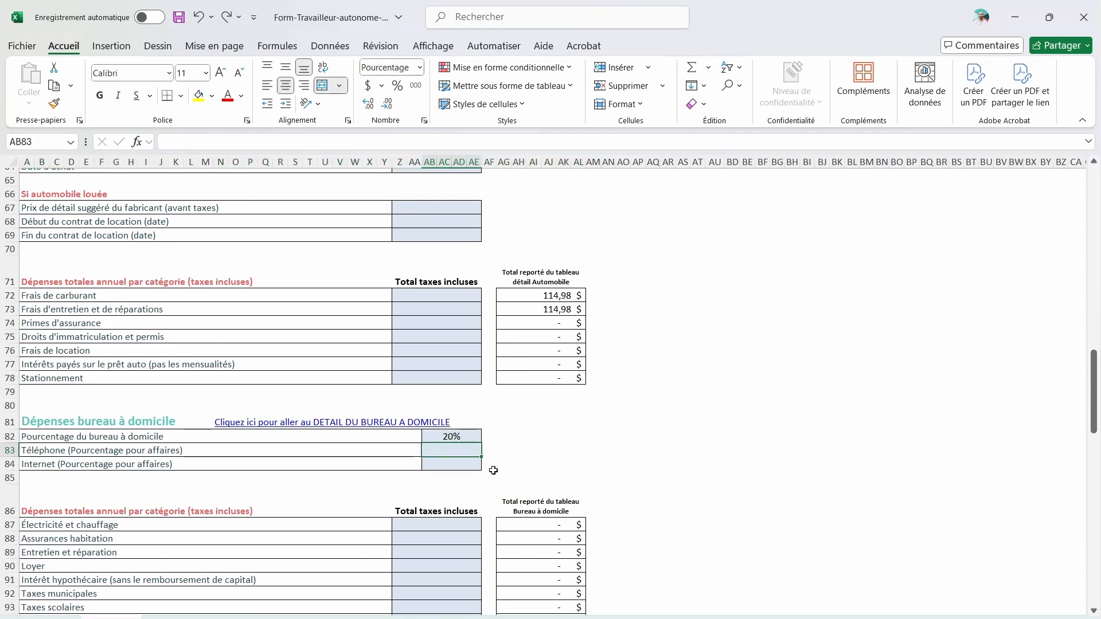
scroll(493, 470, "down", 1)
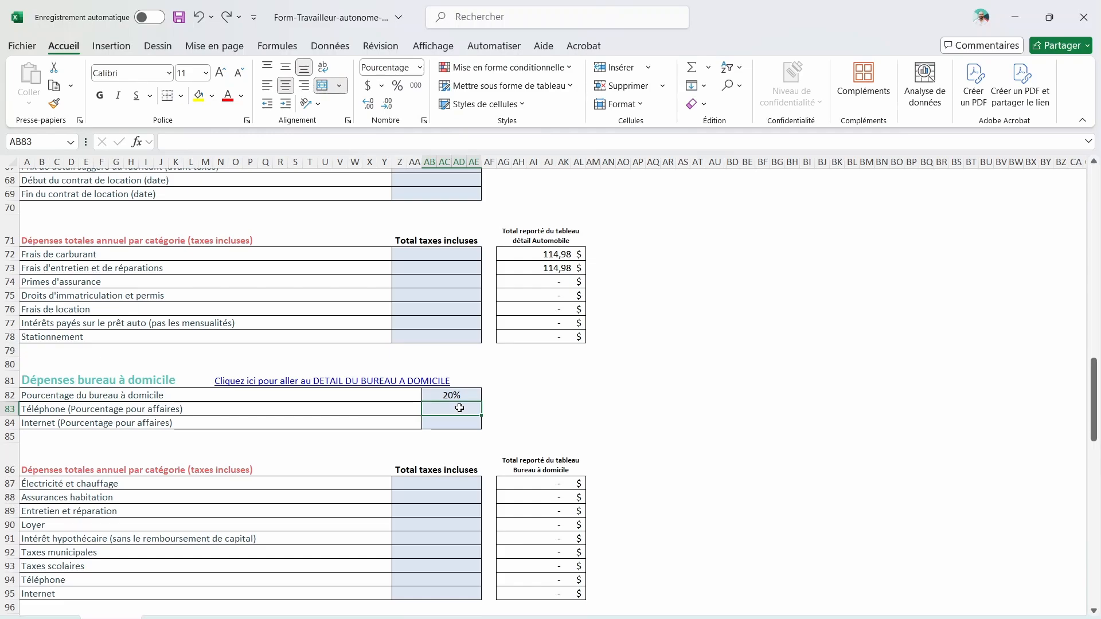
type("50")
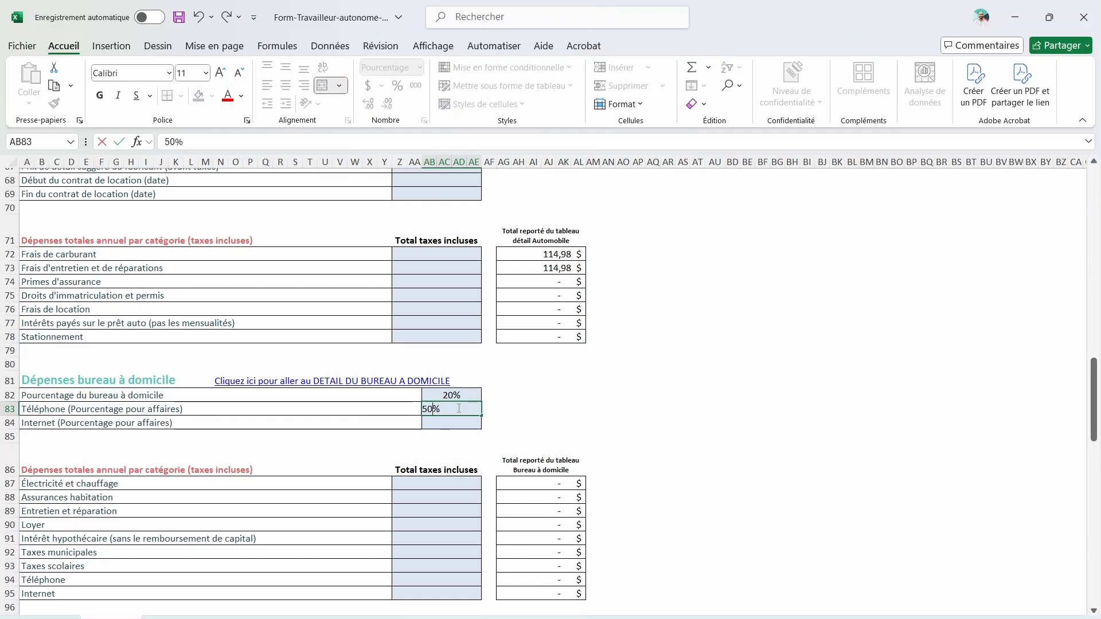
key("Return")
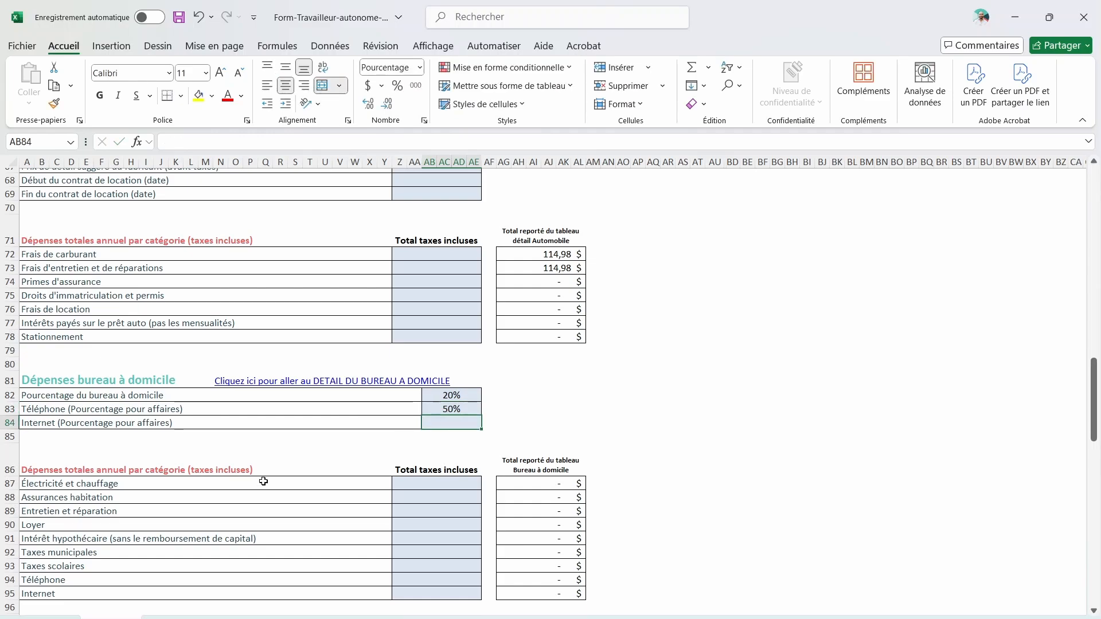
Step: Set the Internet business percentage to 50% in the Dépenses bureau à domicile section
left_click(9, 422)
left_click(469, 419)
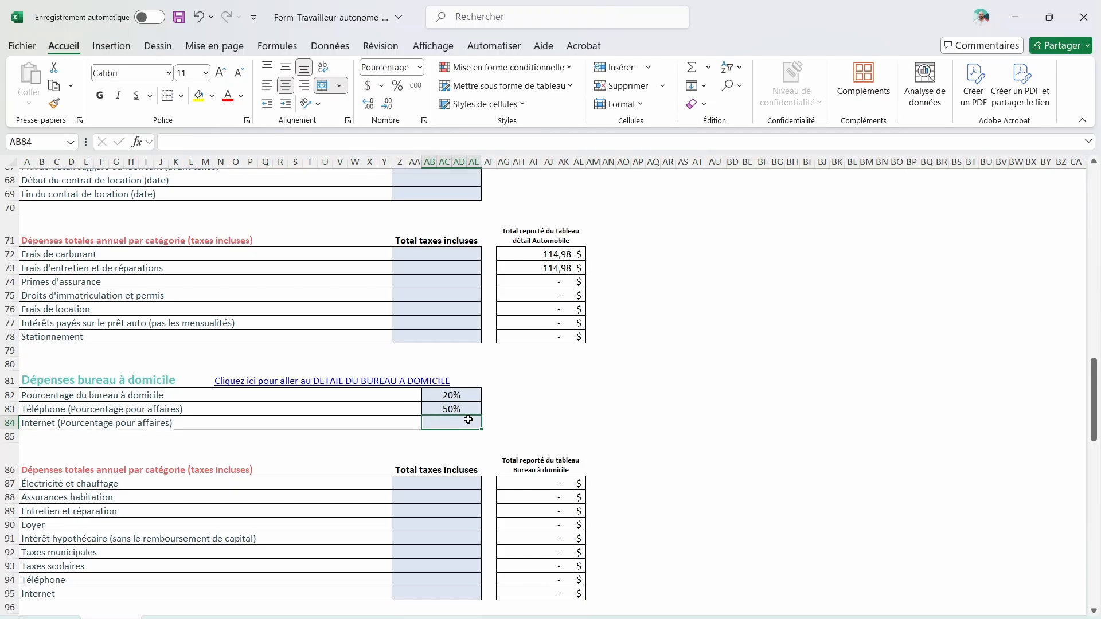
type("50")
key("Return")
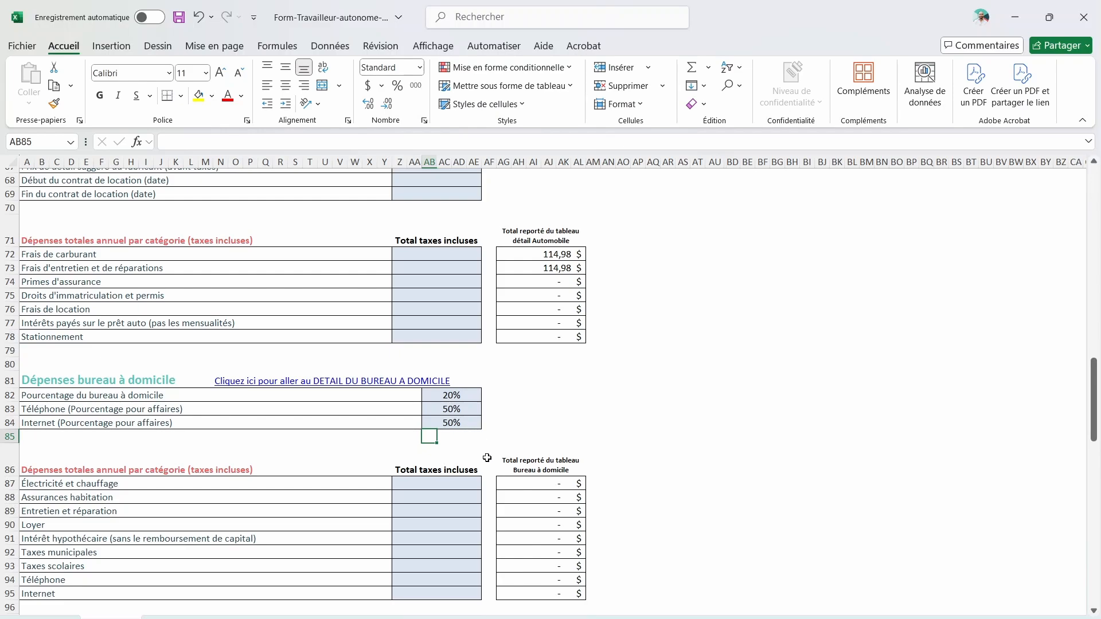
Step: Examine the home-office annual categories, carried-over totals and business percentages alongside the monthly table on the Bureau à domicile sheet
scroll(487, 457, "down", 2)
left_click_drag(12, 402, 11, 511)
left_click_drag(555, 401, 546, 511)
left_click(546, 511)
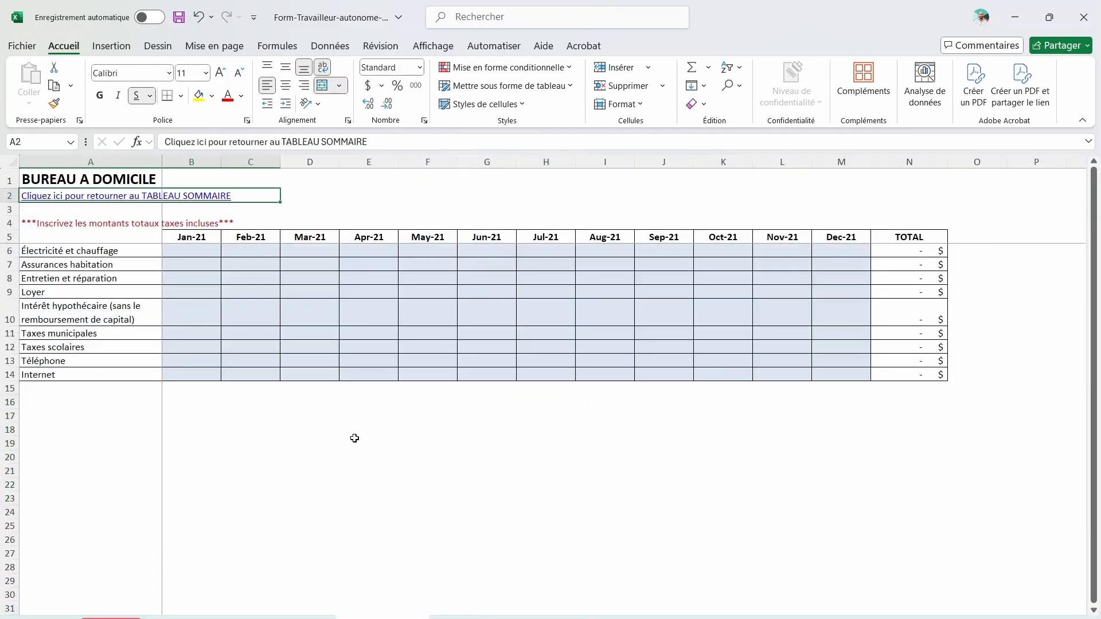
left_click(111, 618)
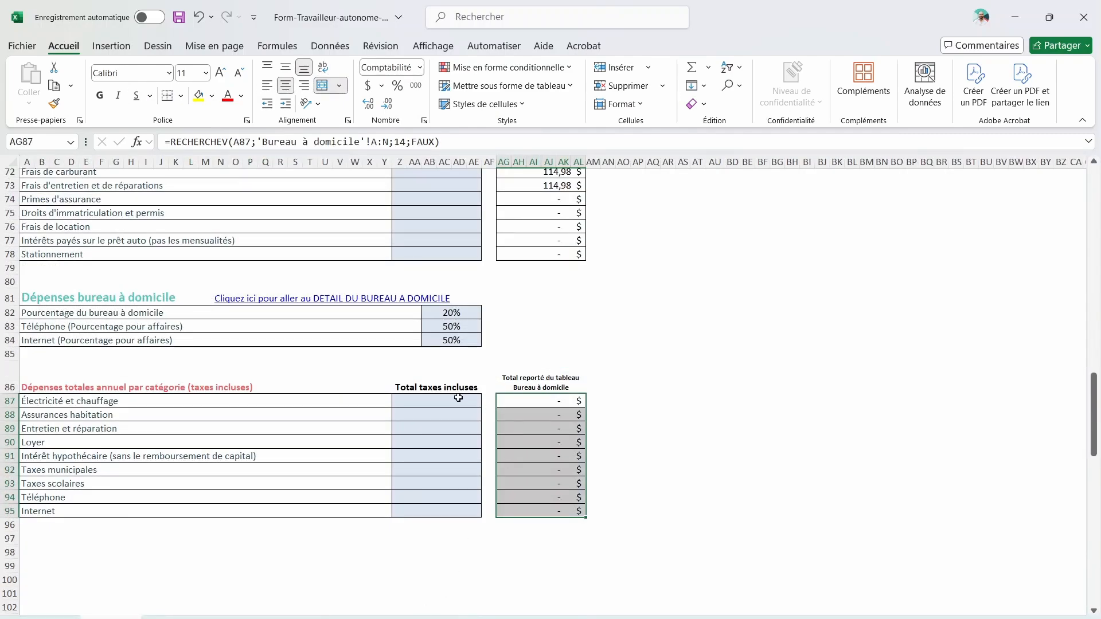
left_click_drag(458, 397, 450, 513)
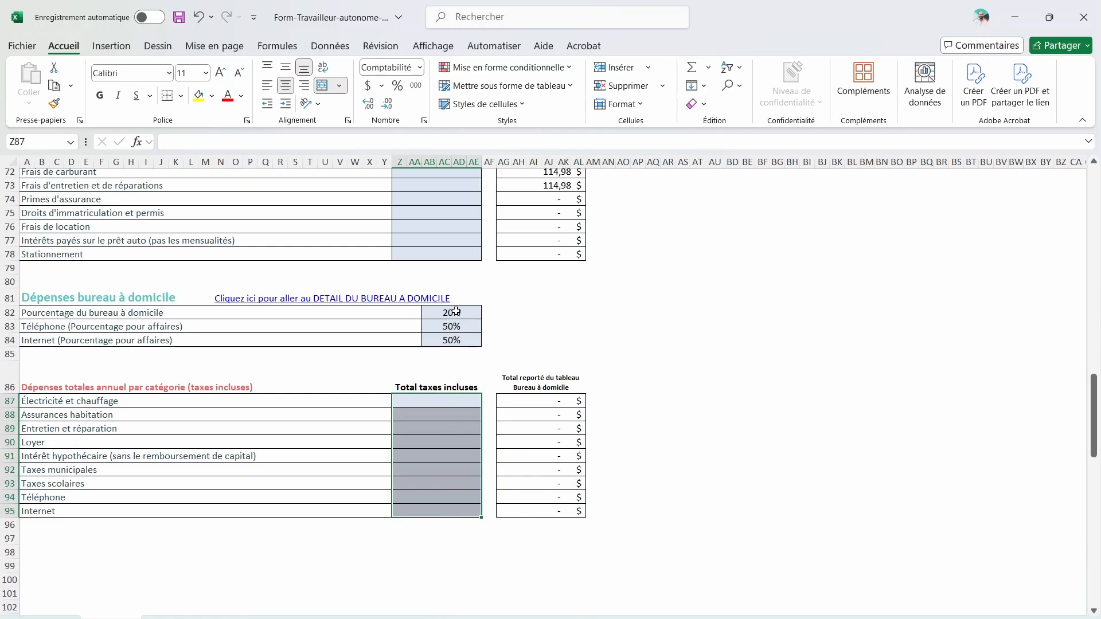
left_click_drag(455, 311, 458, 342)
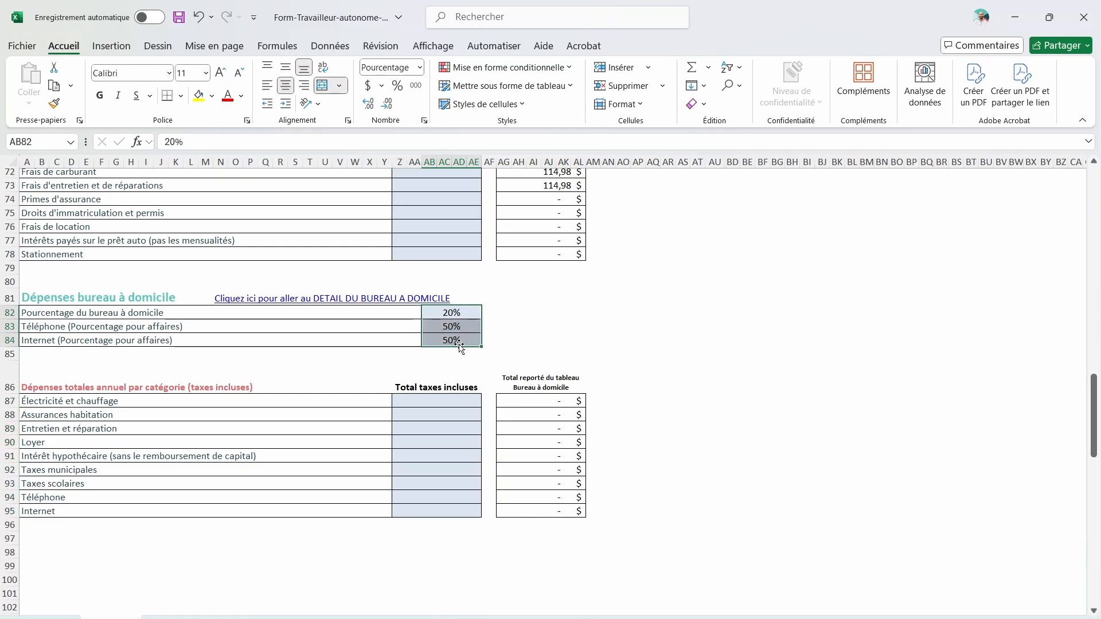
left_click(396, 617)
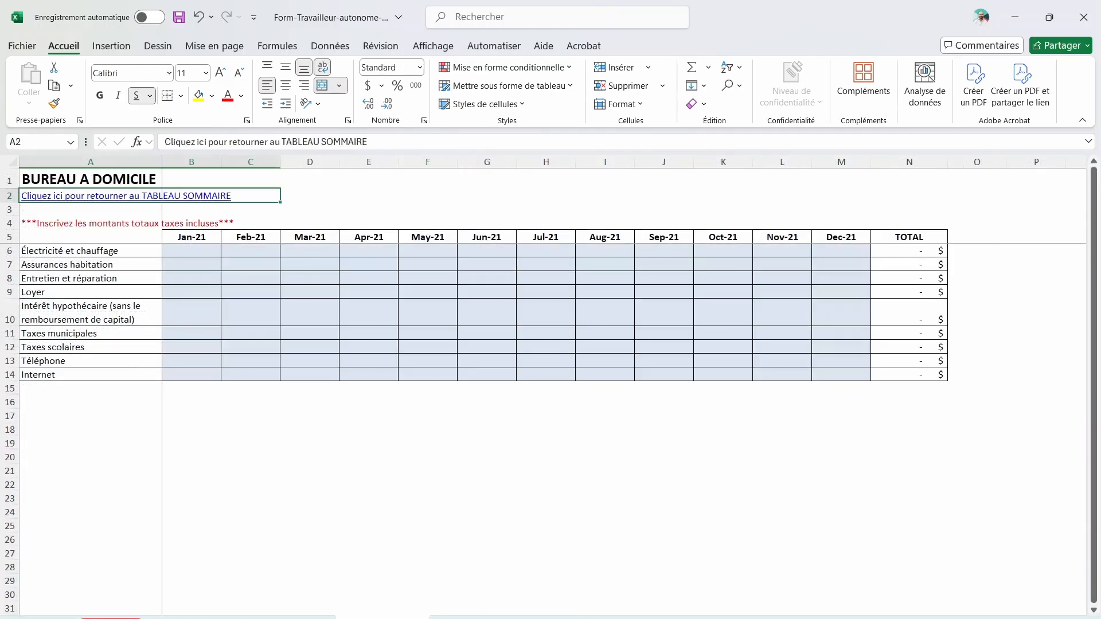
left_click(190, 235)
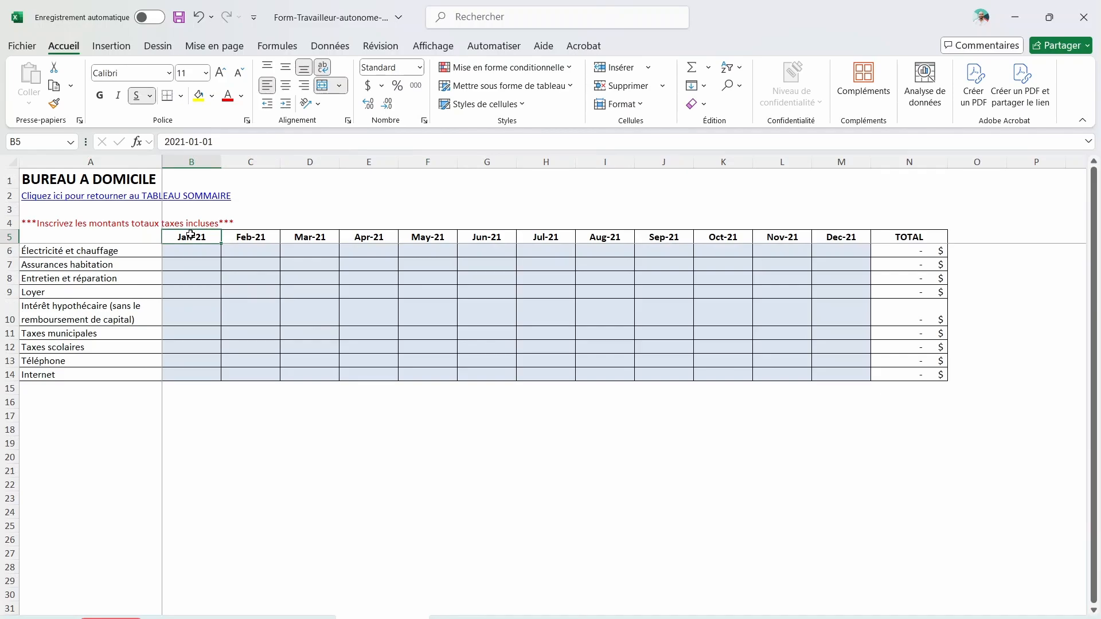
Step: Replace 2021 with 2024 throughout the month headers in row 5 of the Bureau à domicile sheet
left_click(186, 141)
key("Escape")
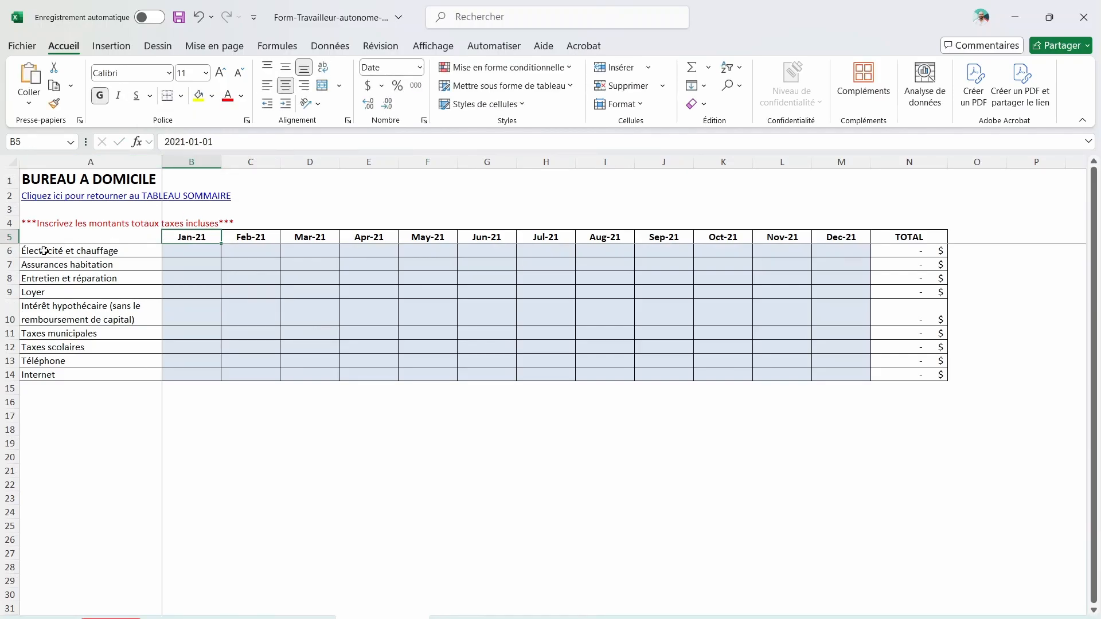
left_click(8, 236)
key("ctrl+f")
type("2021")
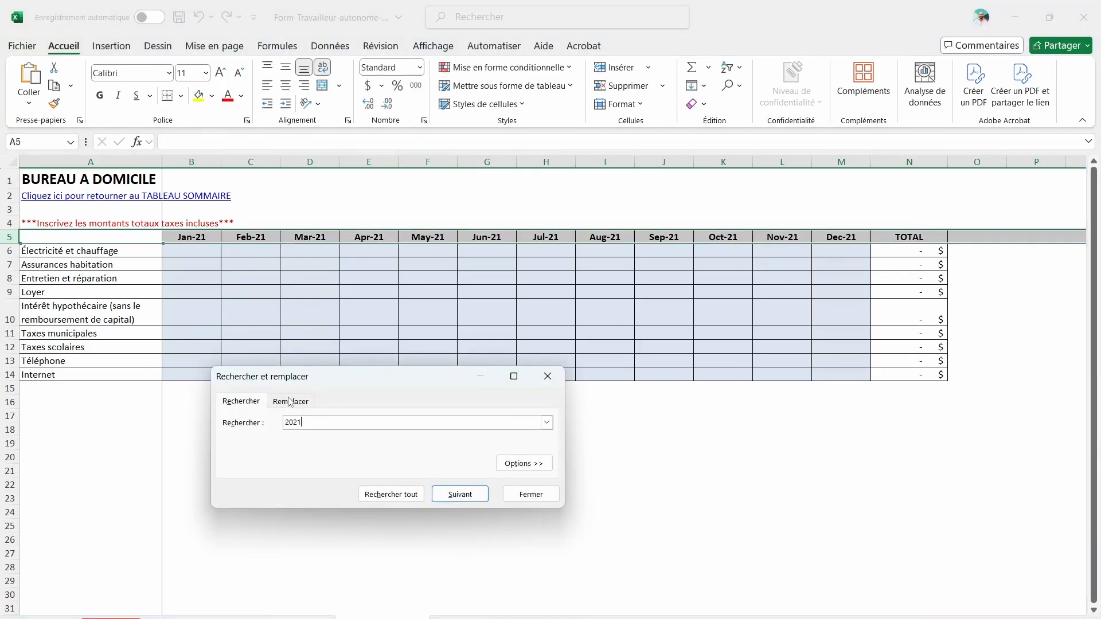
left_click(290, 401)
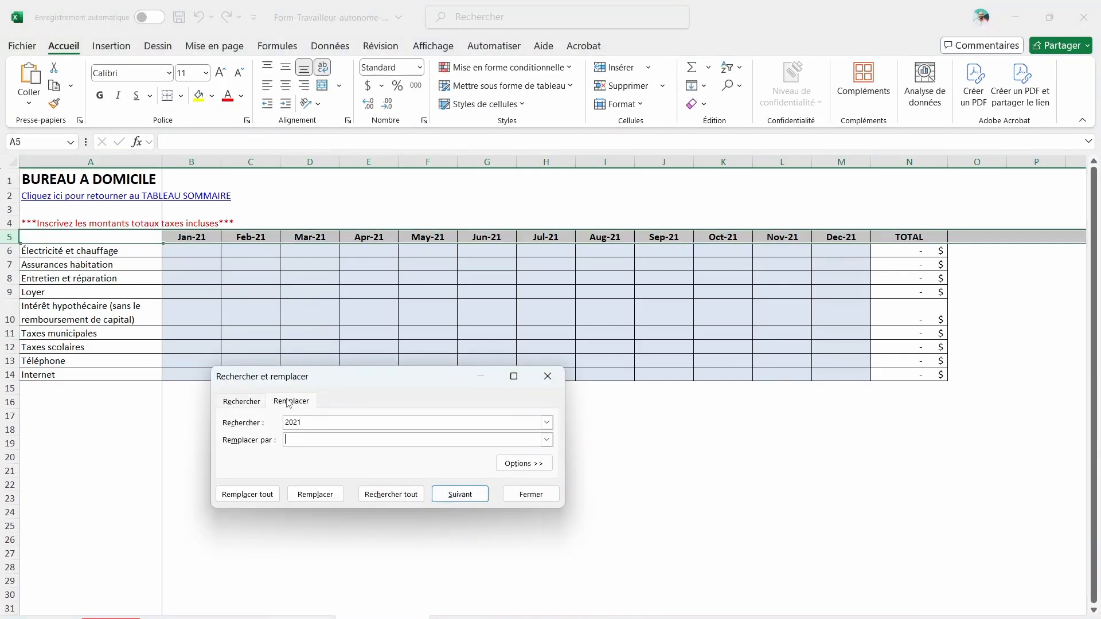
left_click(247, 494)
left_click(547, 373)
left_click(547, 372)
left_click(246, 293)
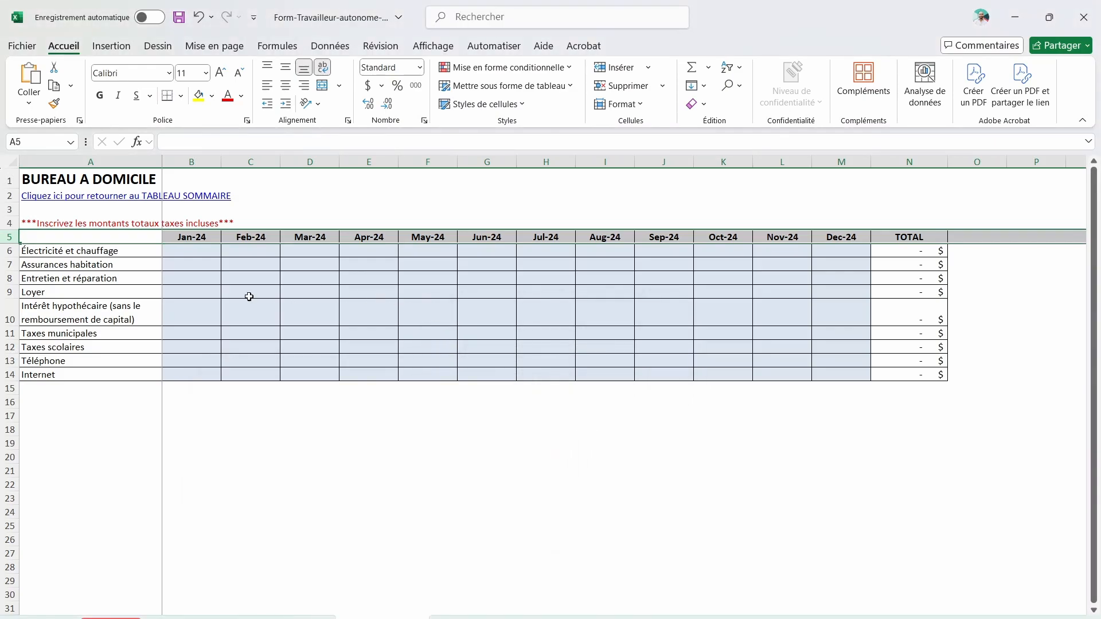
Step: Enter 100 $ of Électricité et chauffage for January and copy it across every month through December
left_click(199, 250)
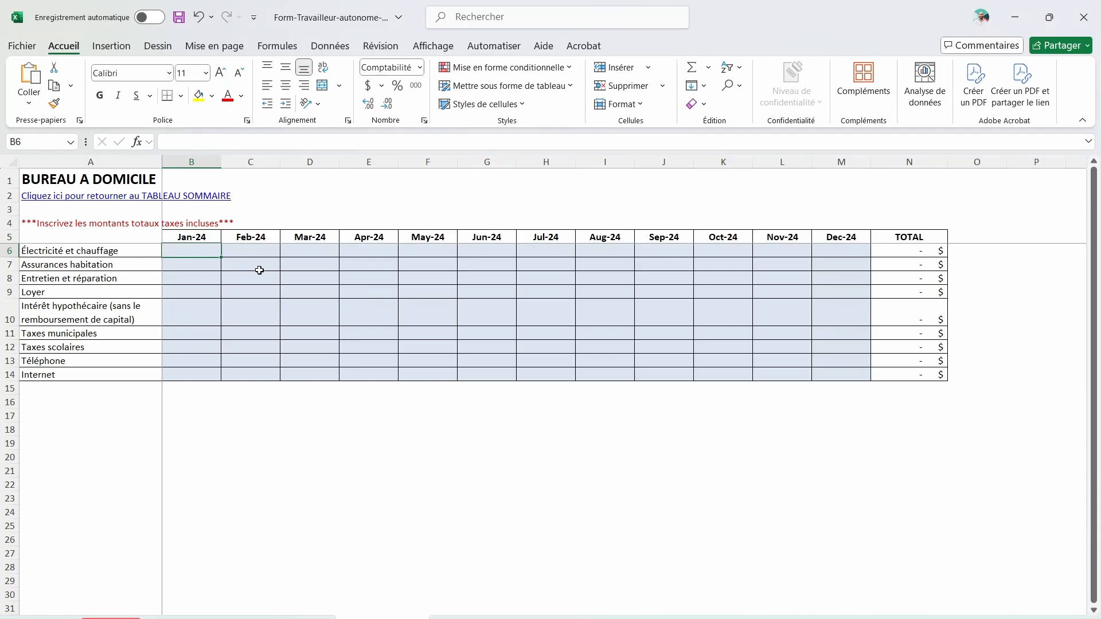
type("100")
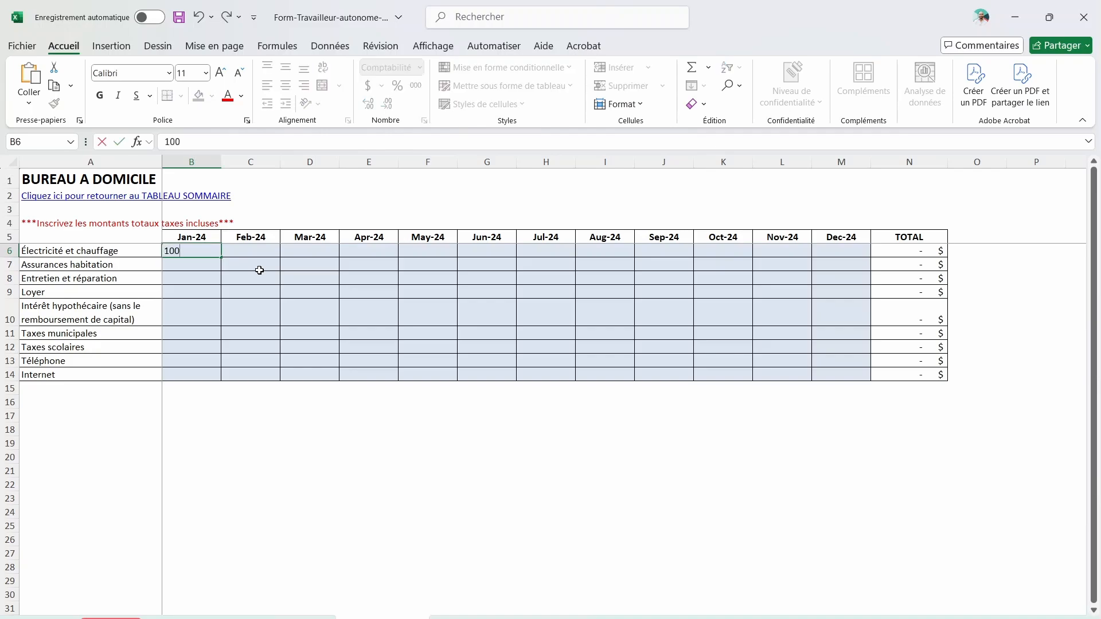
key("Return")
key("Up")
key("ctrl+c")
left_click_drag(250, 250, 841, 250)
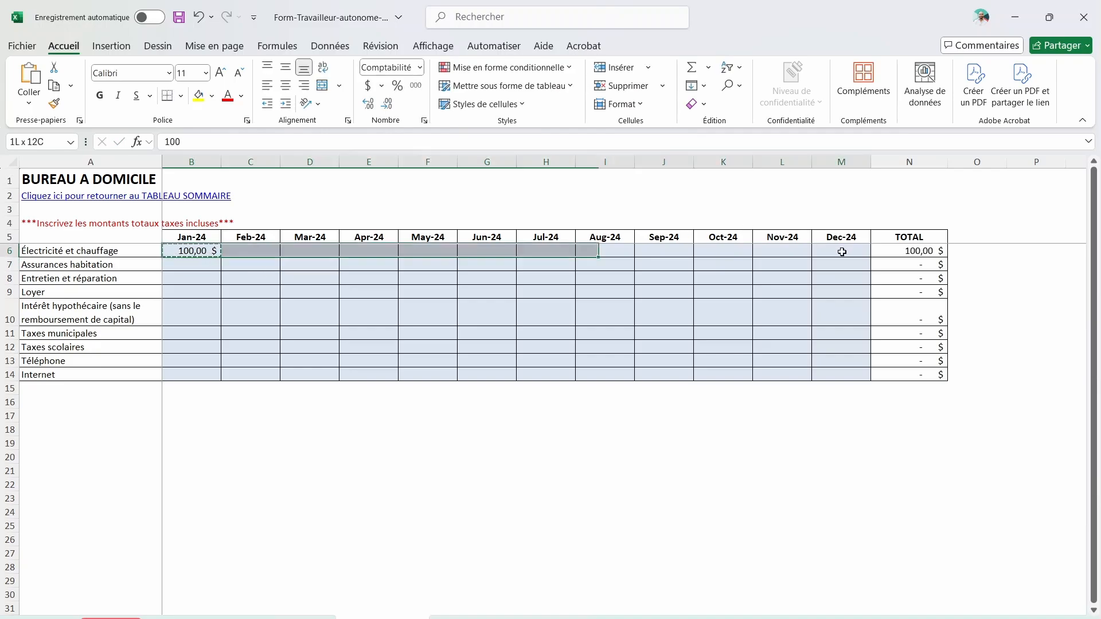
key("ctrl+v")
Step: Enter 50 $ of Assurances habitation for January and copy it across every month through December
left_click(209, 263)
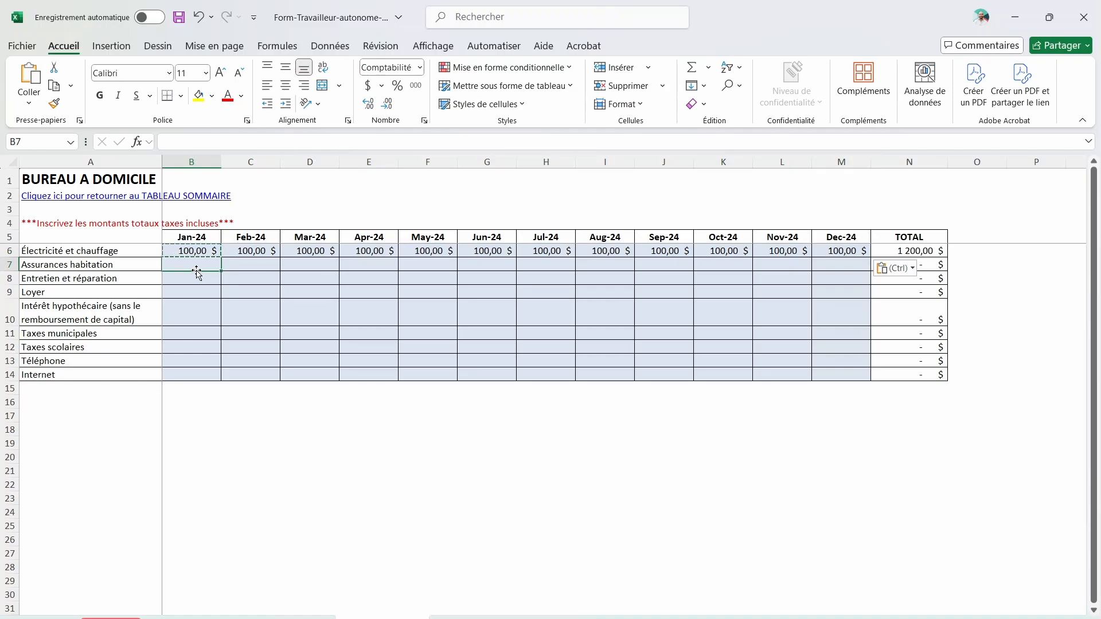
left_click(84, 226)
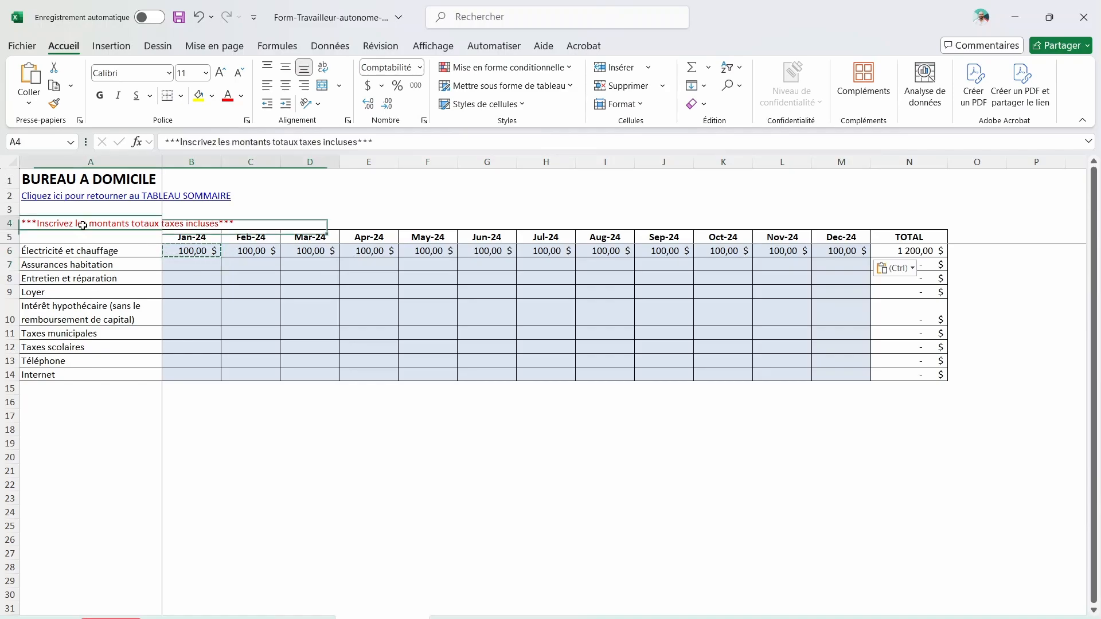
key("Escape")
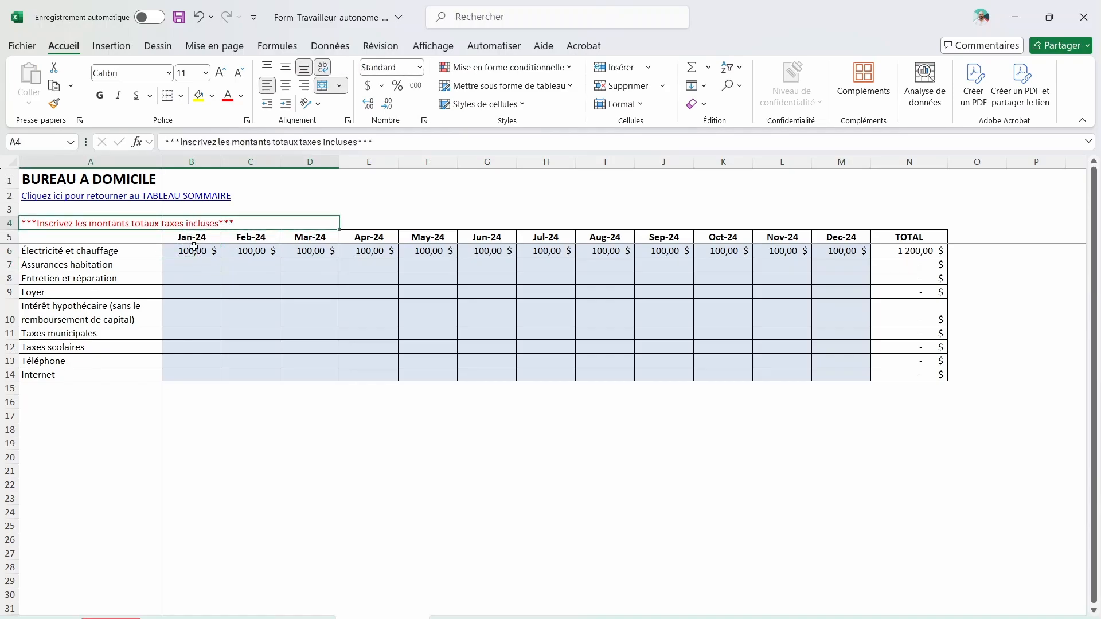
left_click(206, 254)
left_click(203, 265)
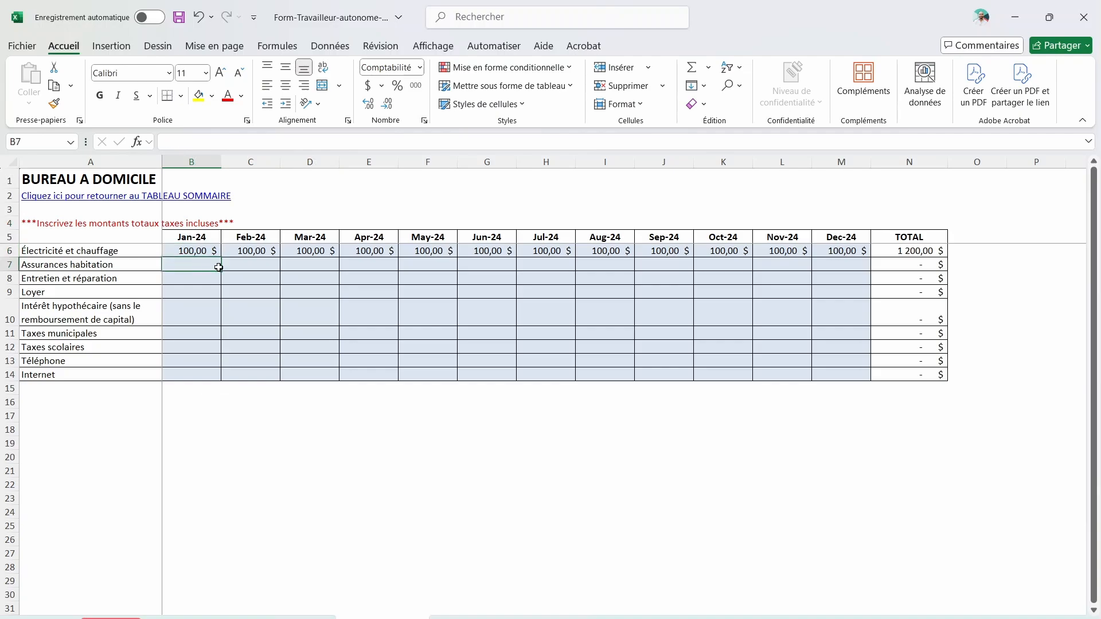
type("50")
key("Return")
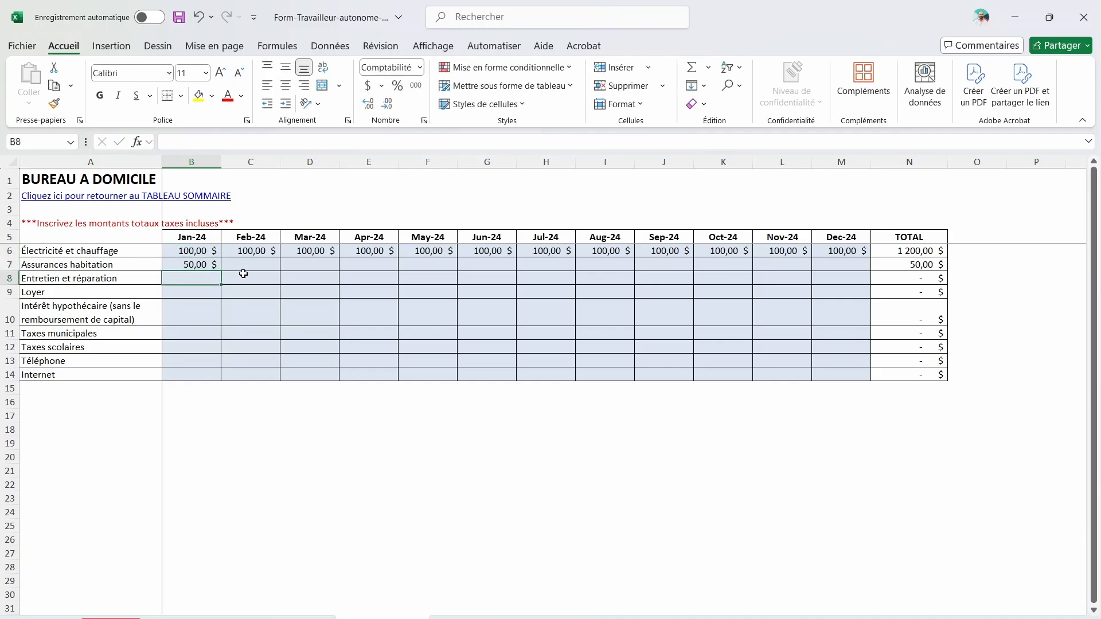
left_click(168, 265)
key("ctrl+c")
left_click(841, 266, "shift")
key("ctrl+v")
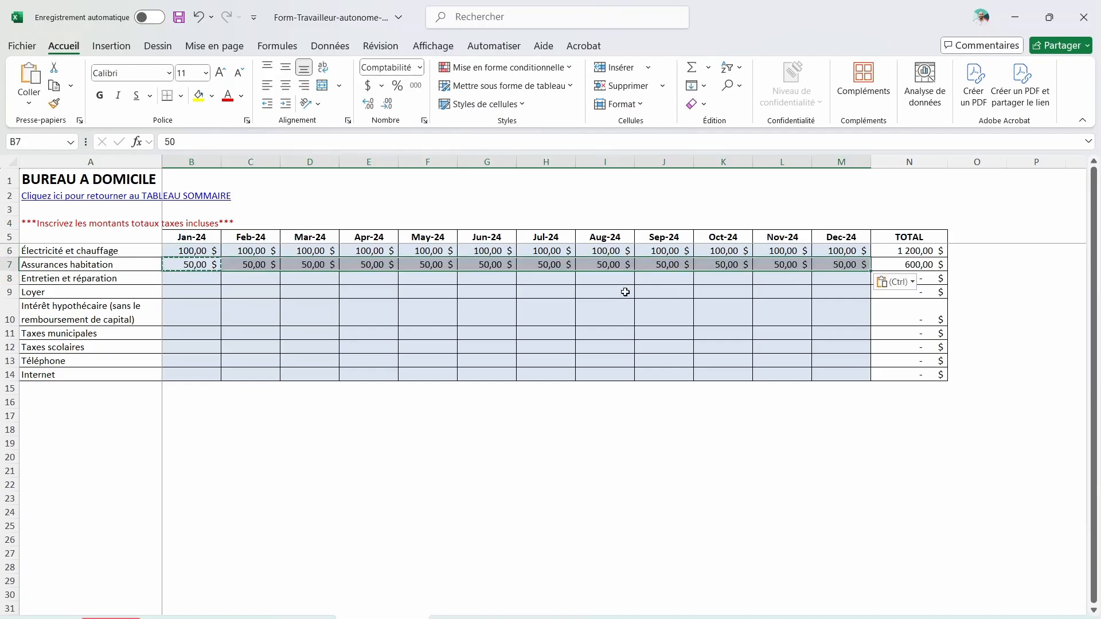
Step: Enter 500 $ of Entretien et réparation for March
left_click(202, 279)
left_click(308, 277)
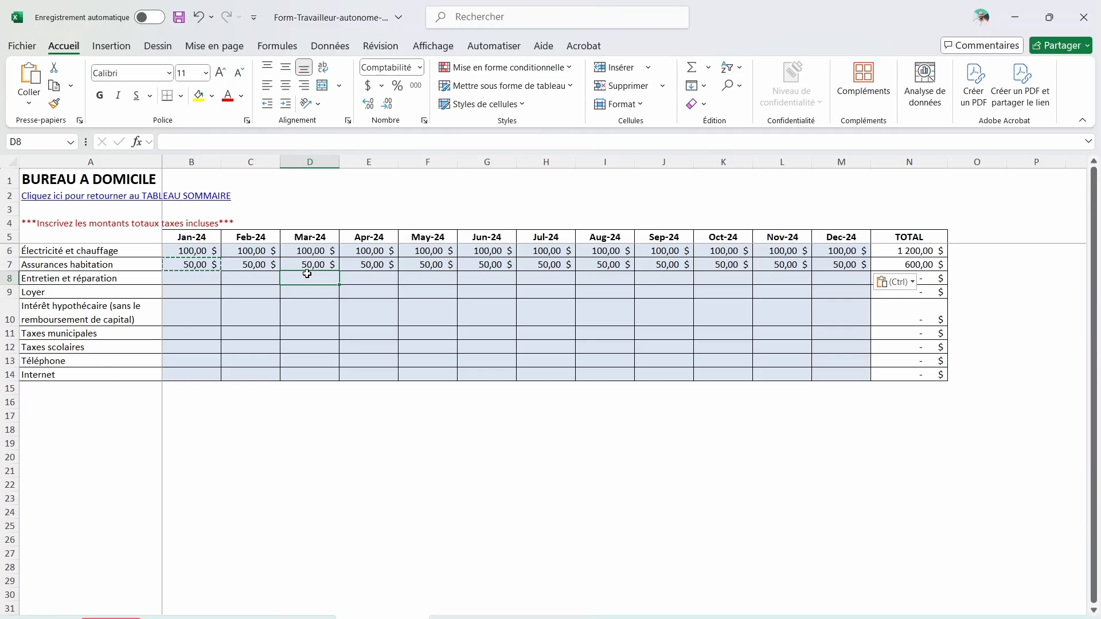
type("500")
key("Return")
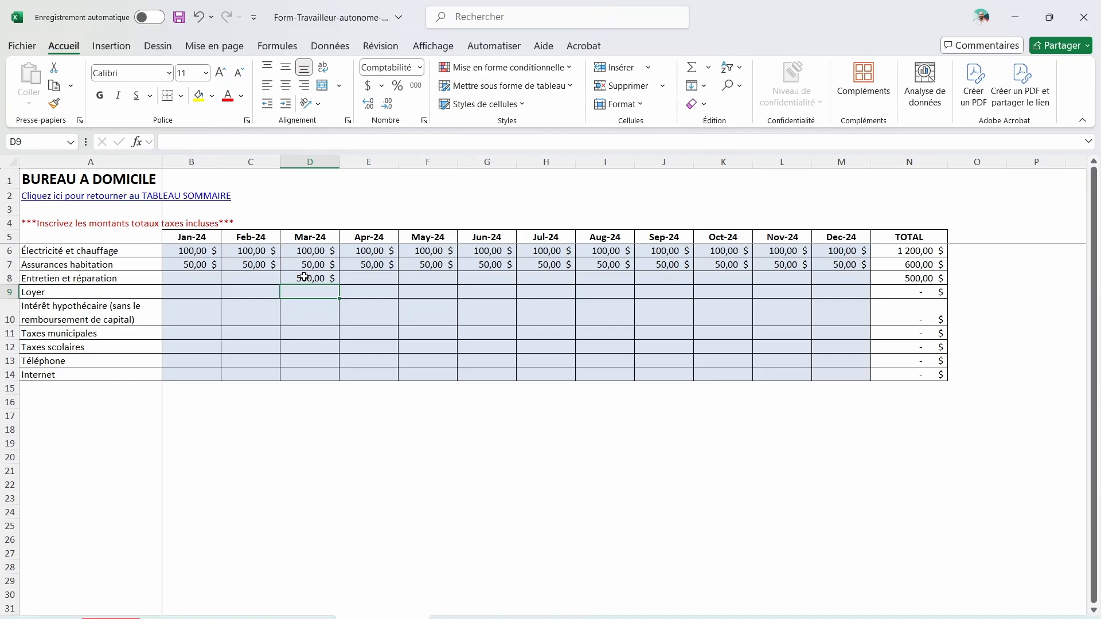
Step: Try a monthly Loyer of 1 200 $ from January through December, and clear those amounts from the row
left_click(182, 292)
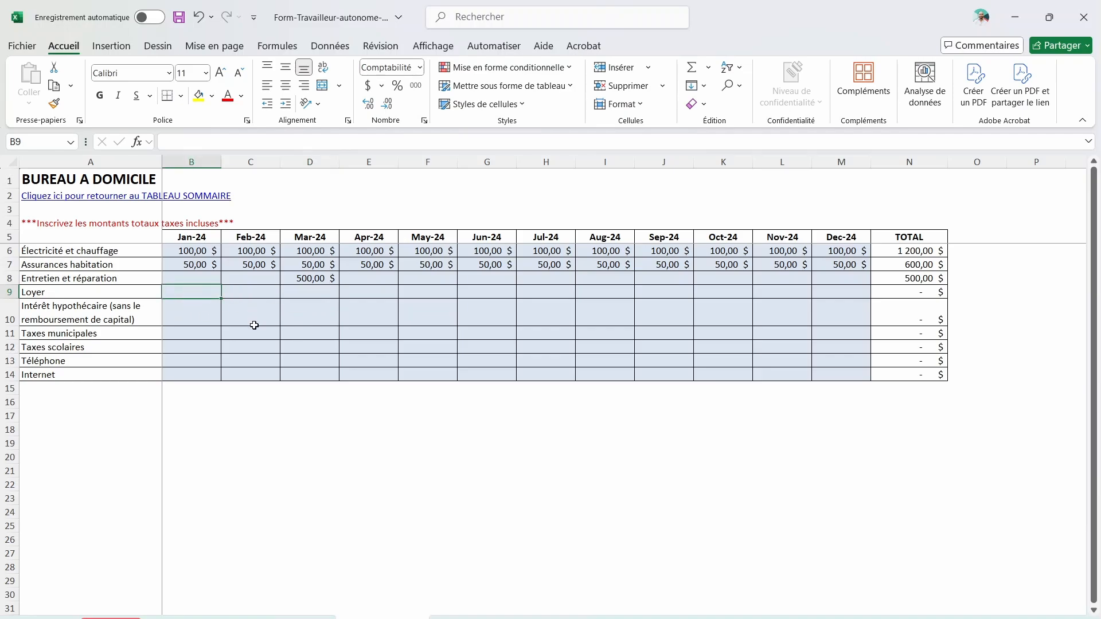
type("1200")
key("Return")
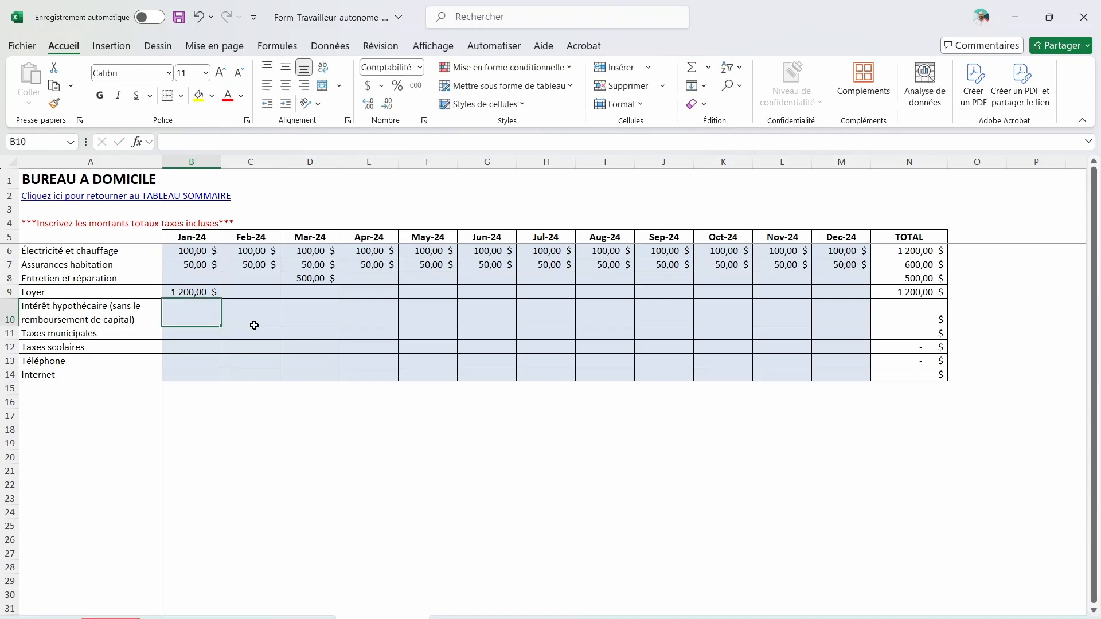
key("Up")
key("ctrl+c")
left_click(840, 293, "shift")
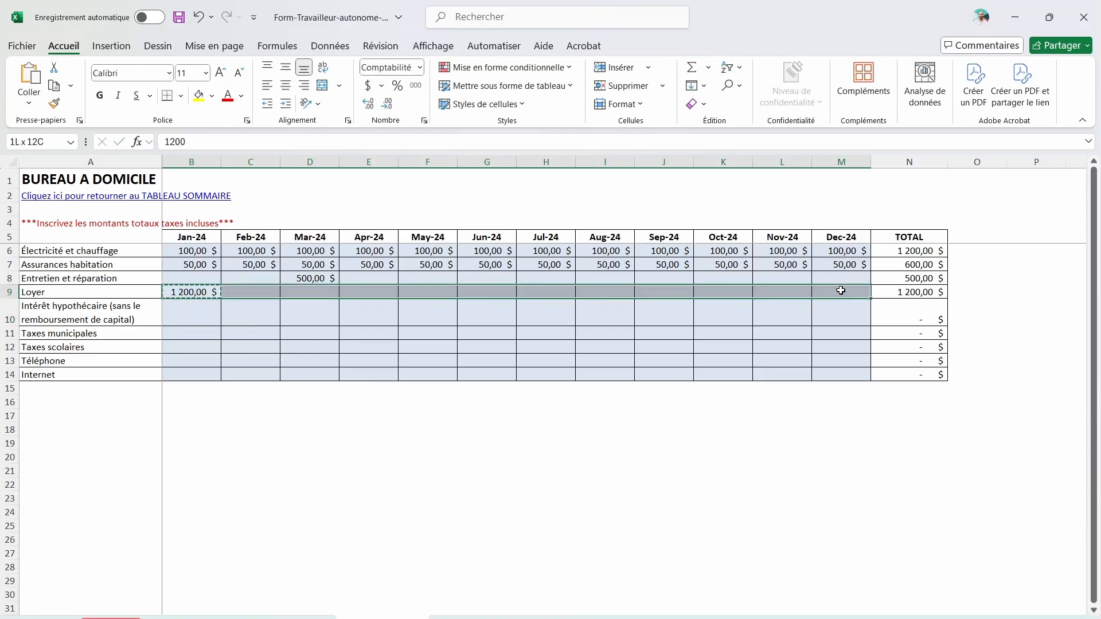
key("ctrl+v")
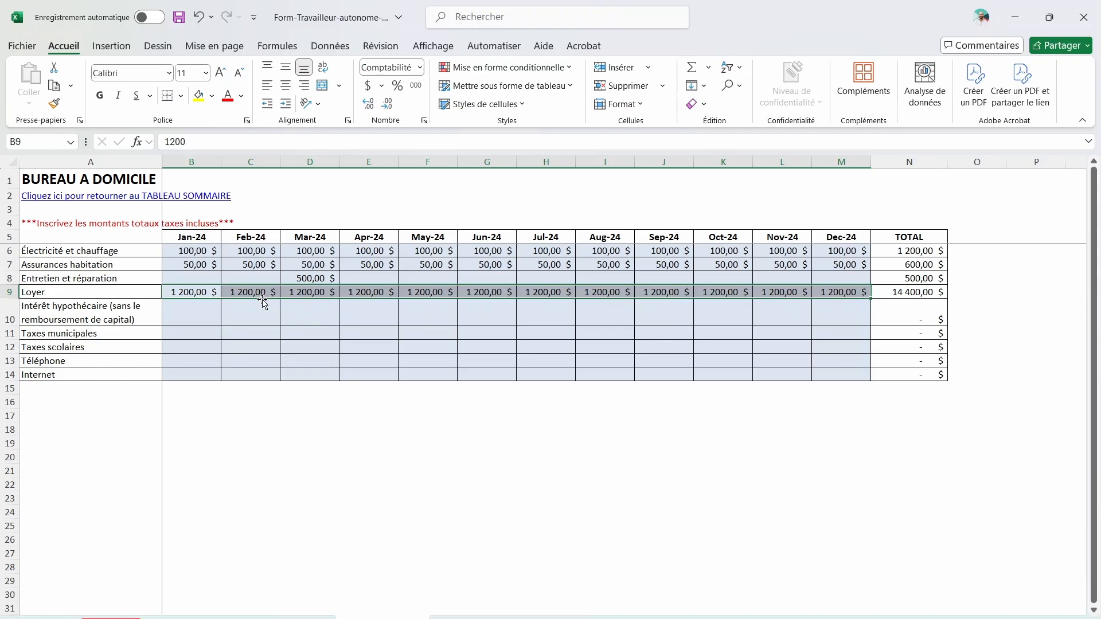
key("Delete")
Step: Enter the year's mortgage interest of 10 000 $ under December in the Intérêt hypothécaire row
left_click(187, 315)
left_click(41, 312)
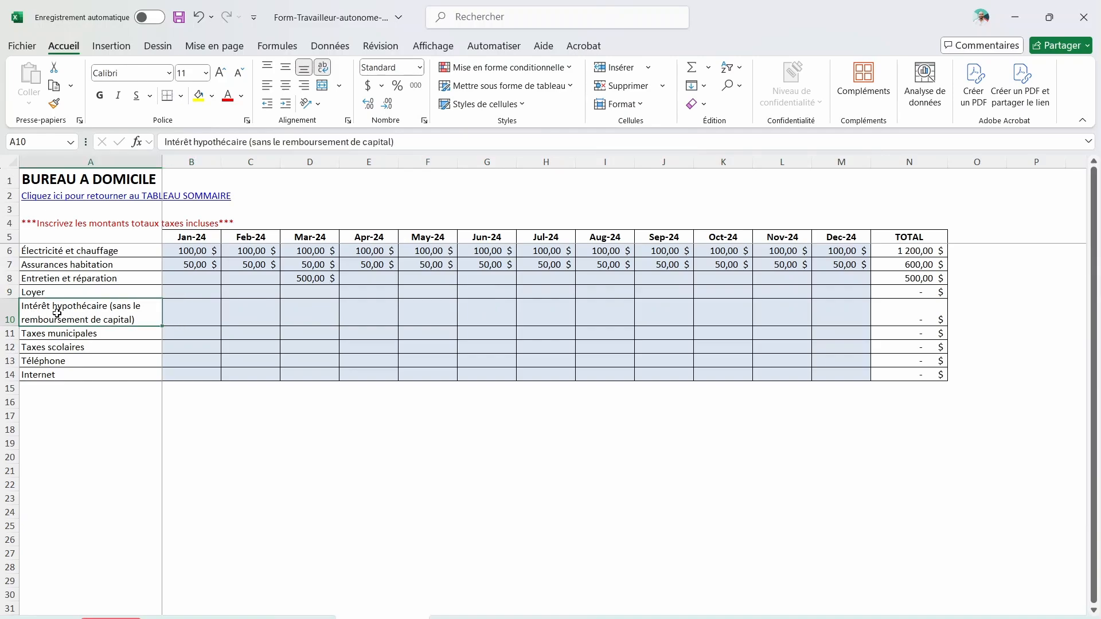
left_click(193, 312)
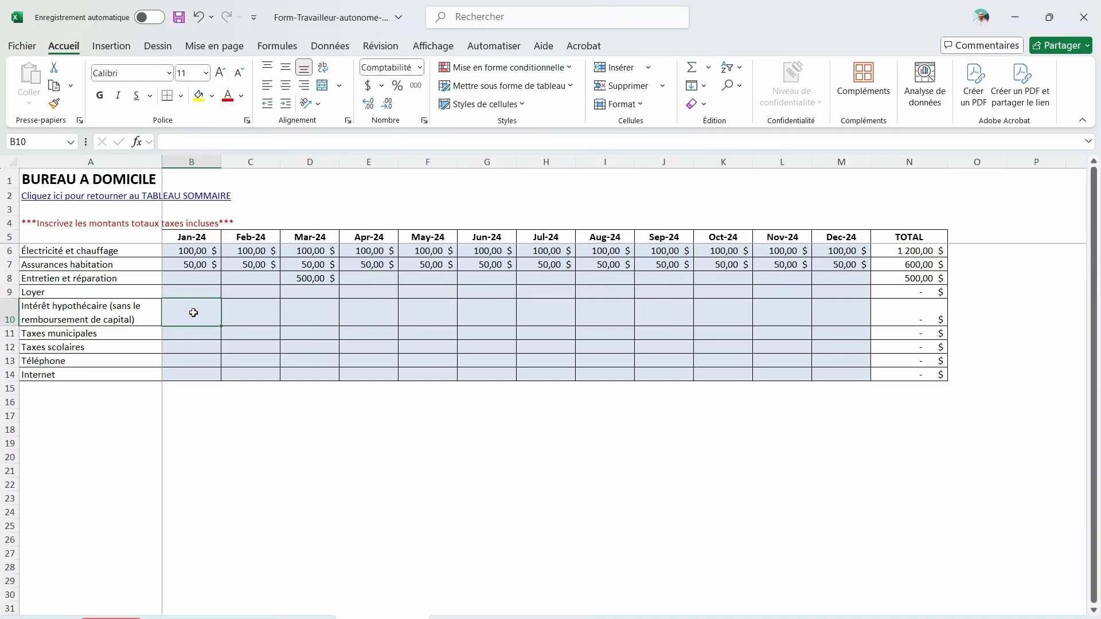
left_click(835, 318)
type("10 0")
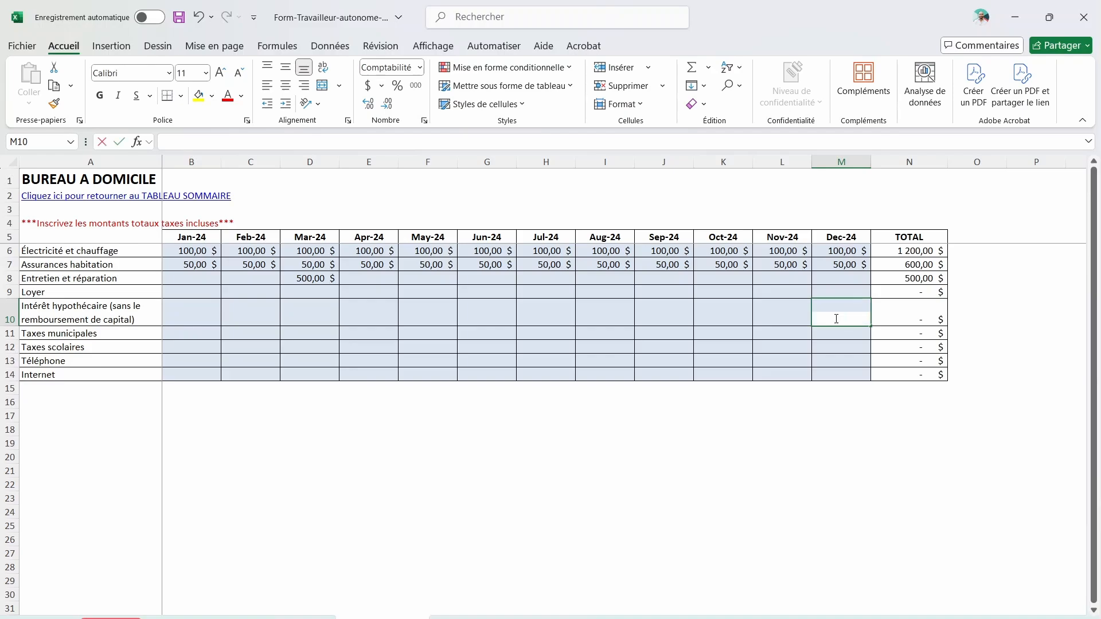
type("00")
key("Return")
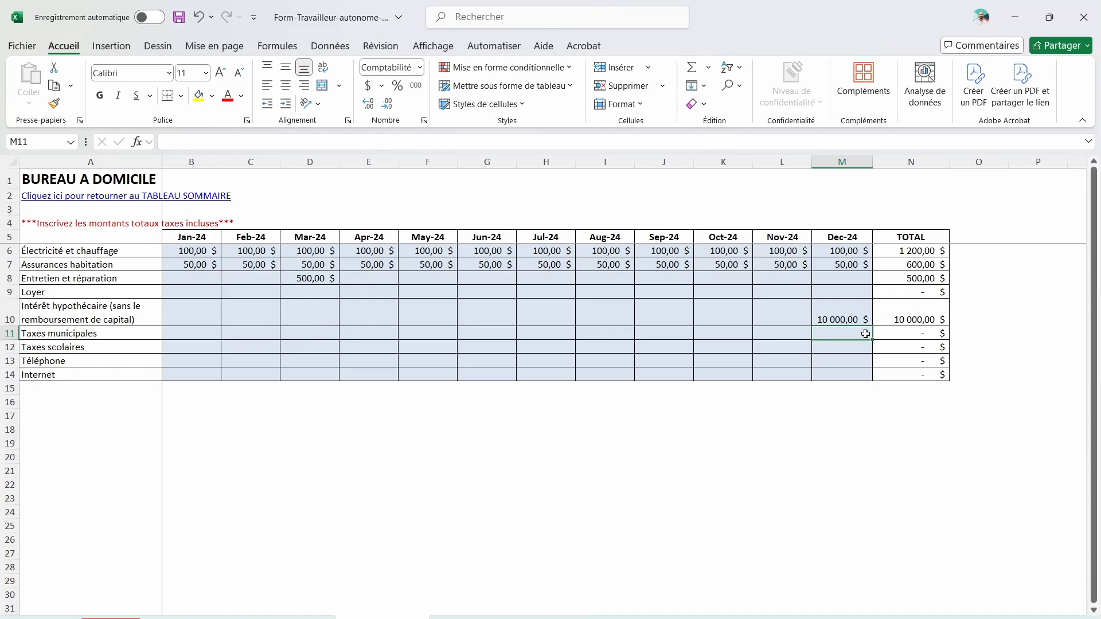
Step: Enter 2 000 $ of Taxes municipales and 500 $ of Taxes scolaires under December
left_click(6, 334)
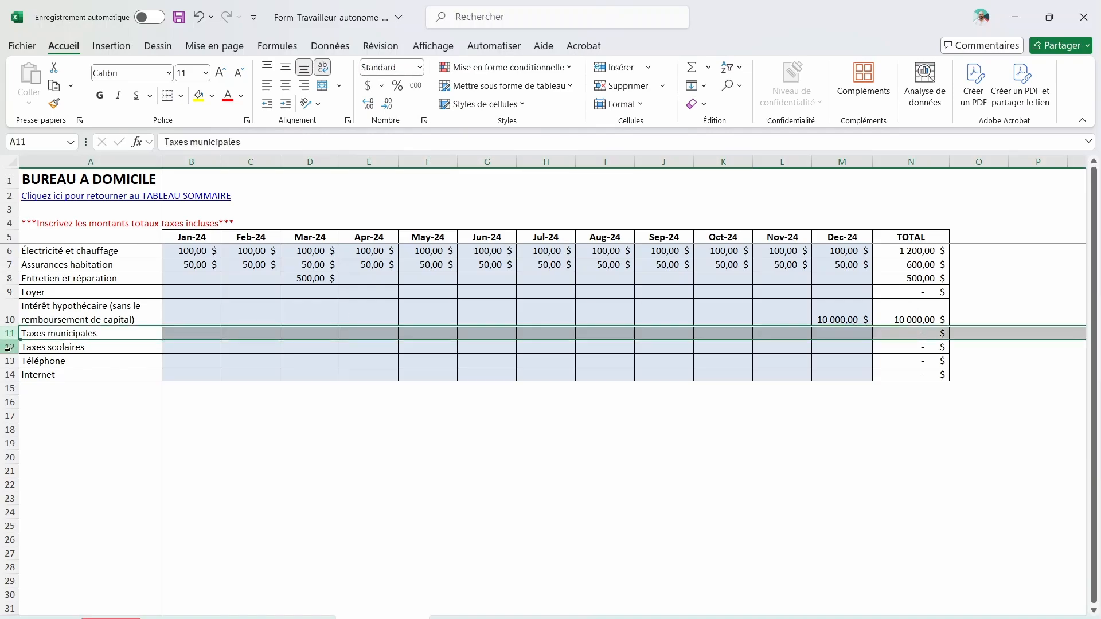
left_click(5, 347)
left_click(829, 334)
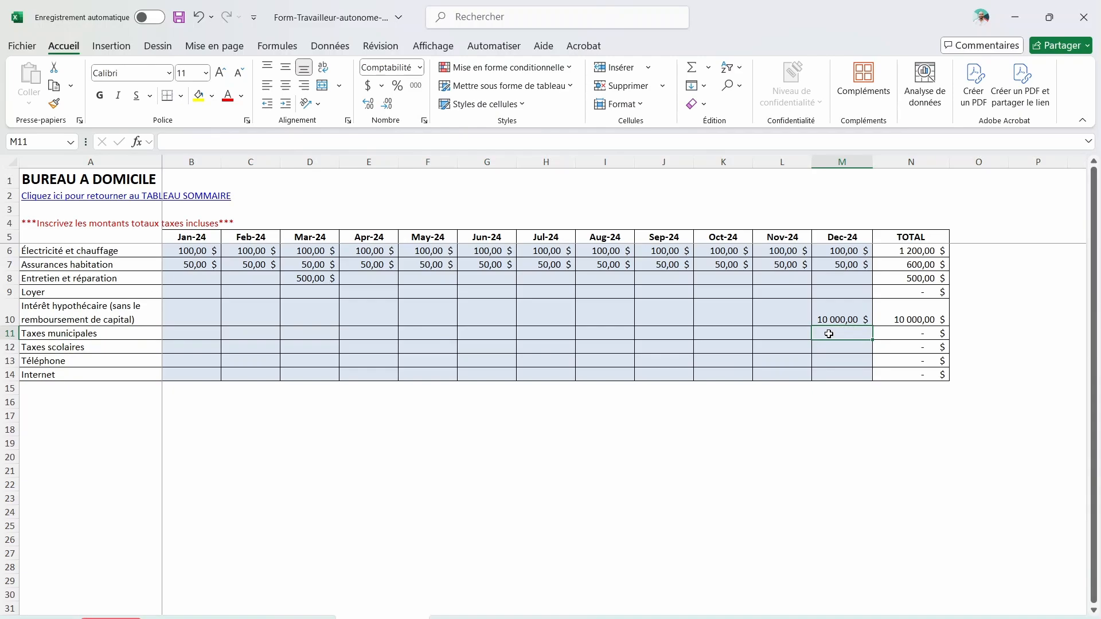
type("2 000")
key("Return")
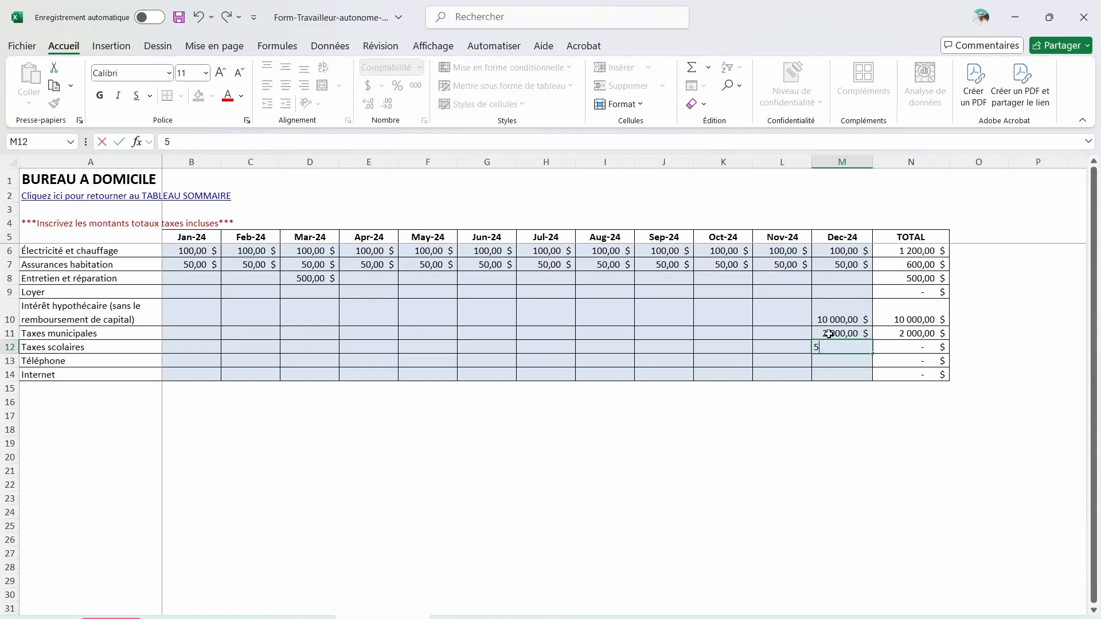
type("500")
key("Return")
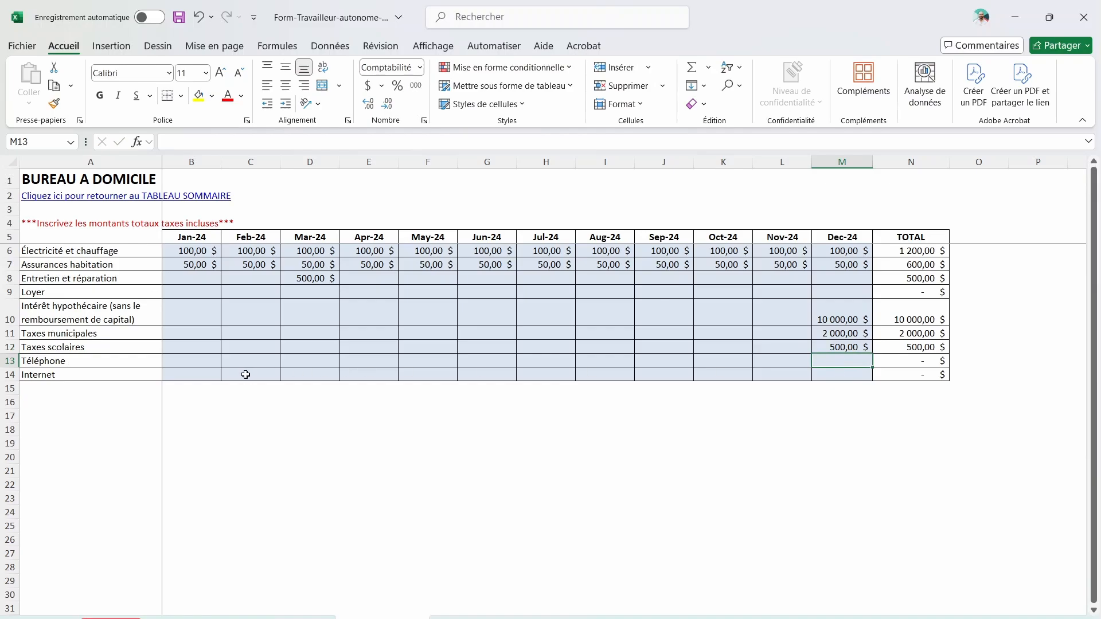
Step: Enter 55 $ for Téléphone and 100 $ for Internet in January, and copy both across every month through December
left_click(211, 357)
type("55")
key("Return")
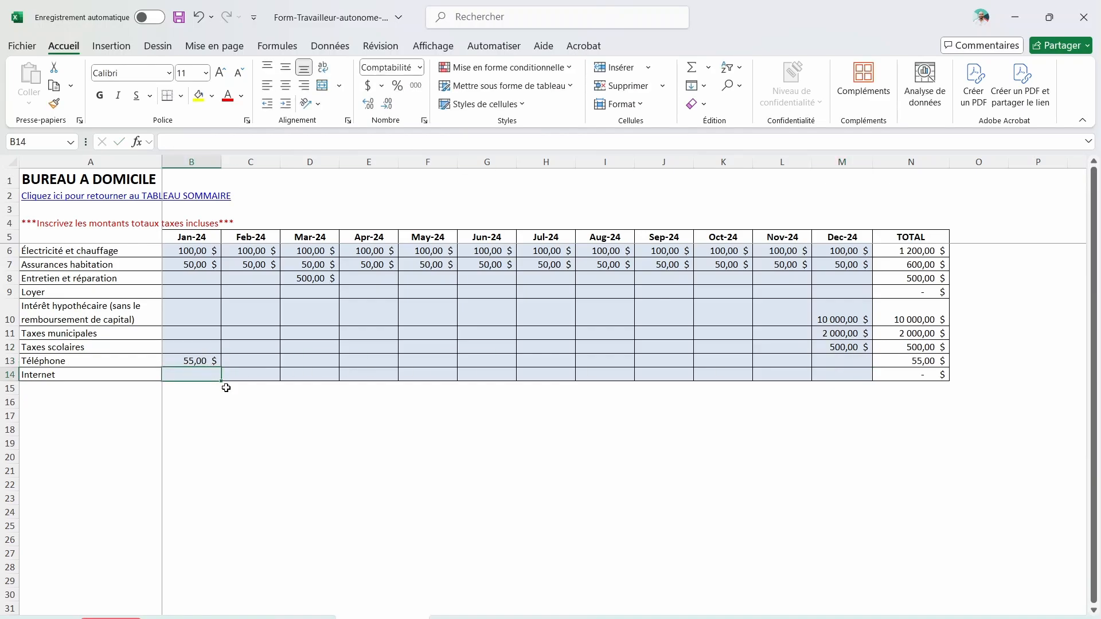
type("100")
key("Return")
left_click_drag(195, 360, 846, 374)
key("ctrl+c")
key("ctrl+v")
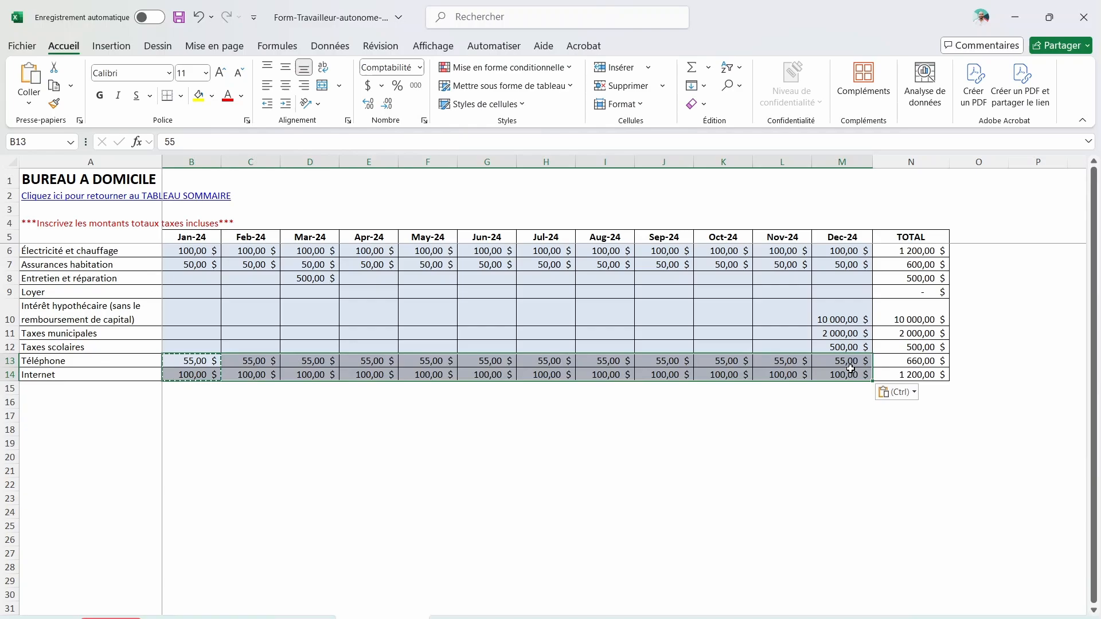
left_click(693, 396)
key("Escape")
left_click(439, 457)
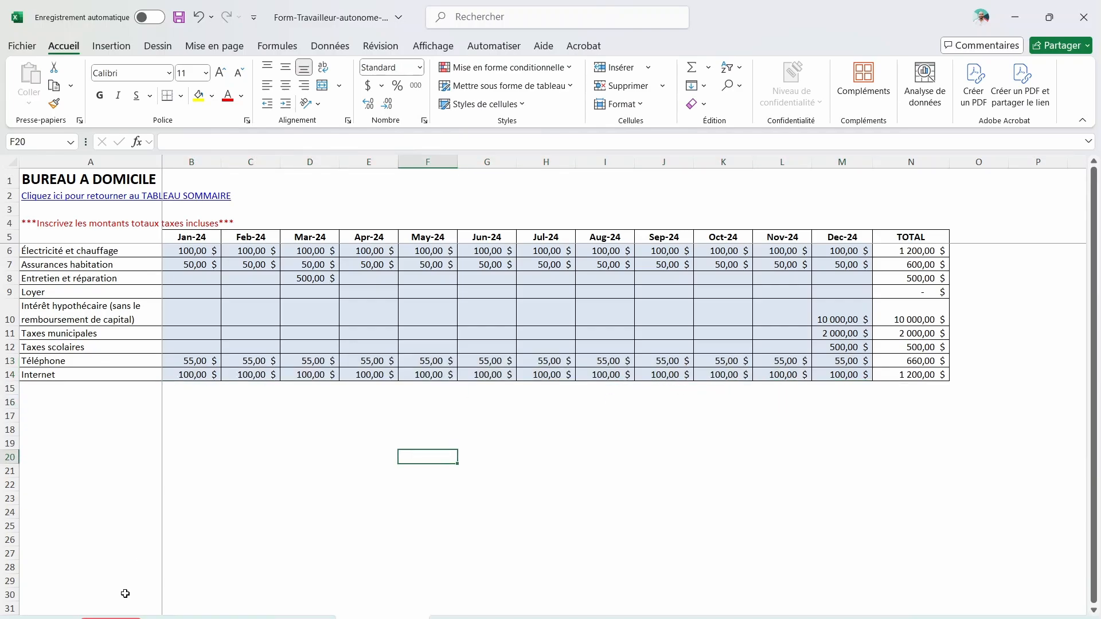
Step: Compare the monthly table's row totals with the amounts carried over to the summary sheet, and review the home-office business percentages
left_click_drag(912, 252, 916, 375)
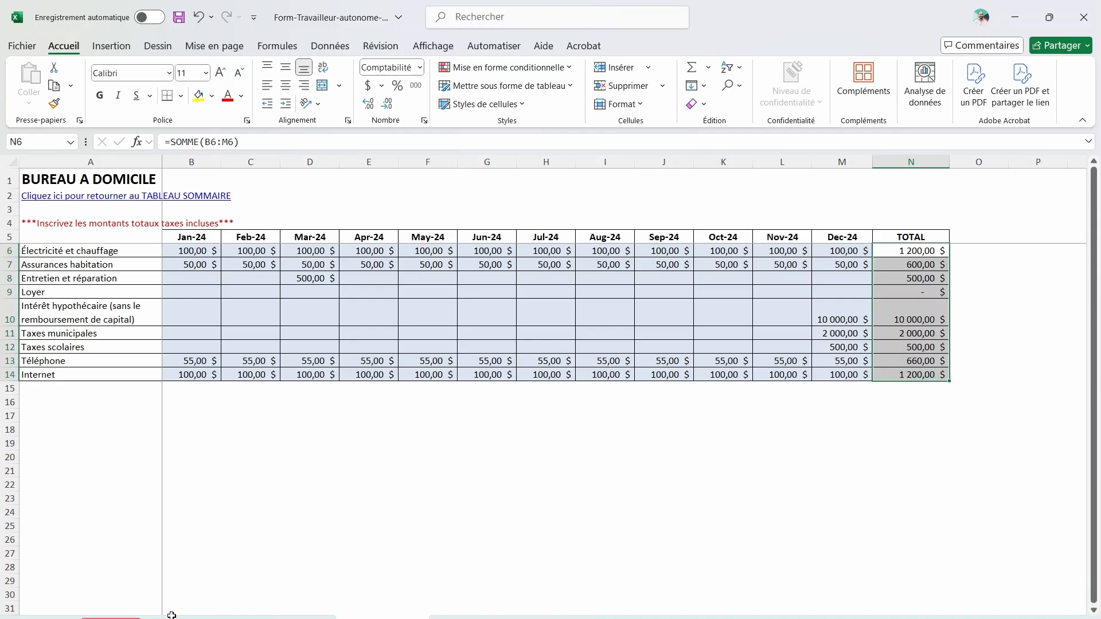
left_click(138, 612)
left_click_drag(561, 401, 565, 511)
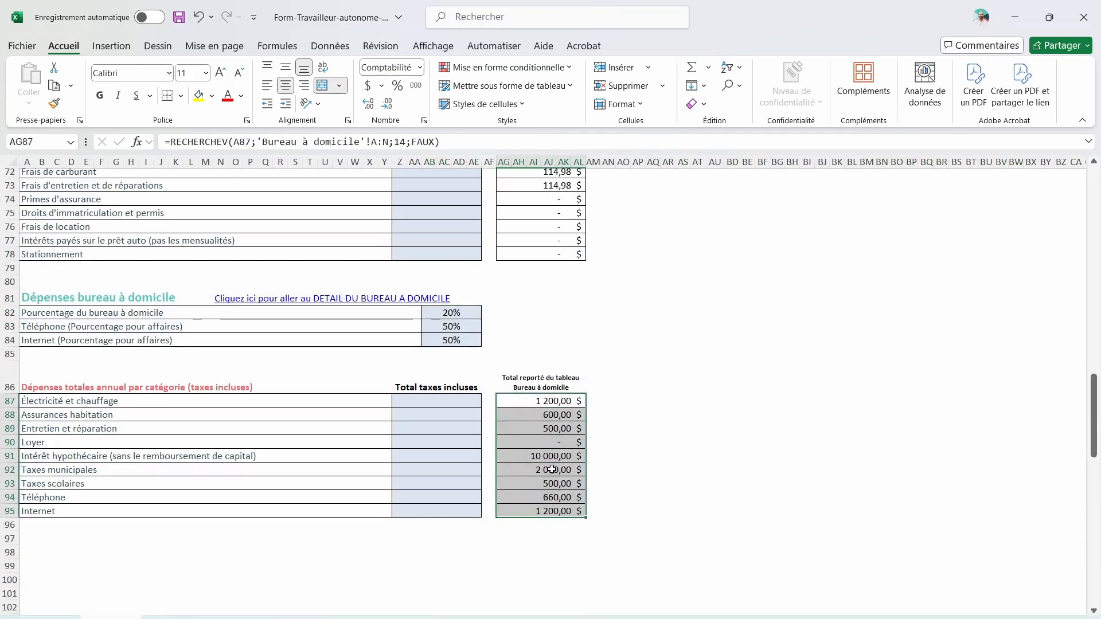
left_click(446, 400)
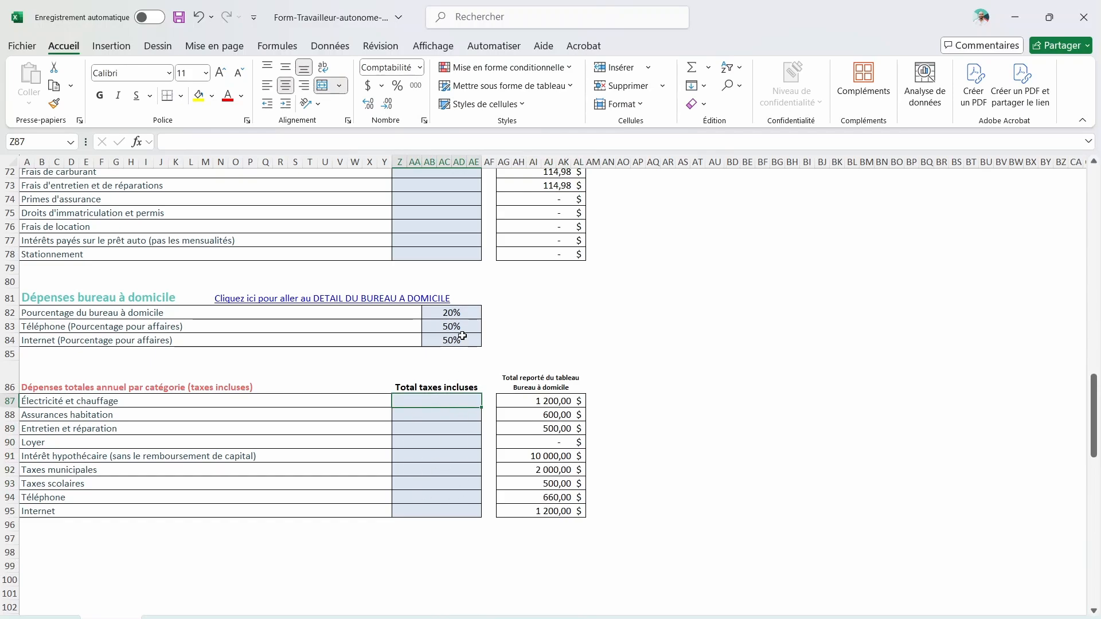
left_click(458, 315)
left_click_drag(458, 314, 26, 342)
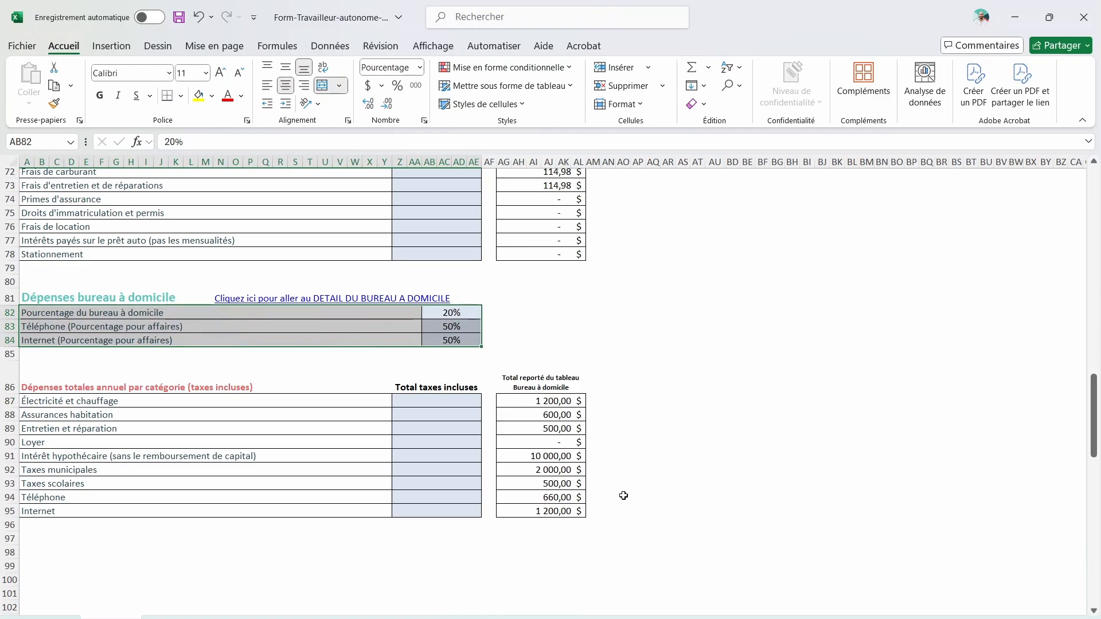
left_click(296, 579)
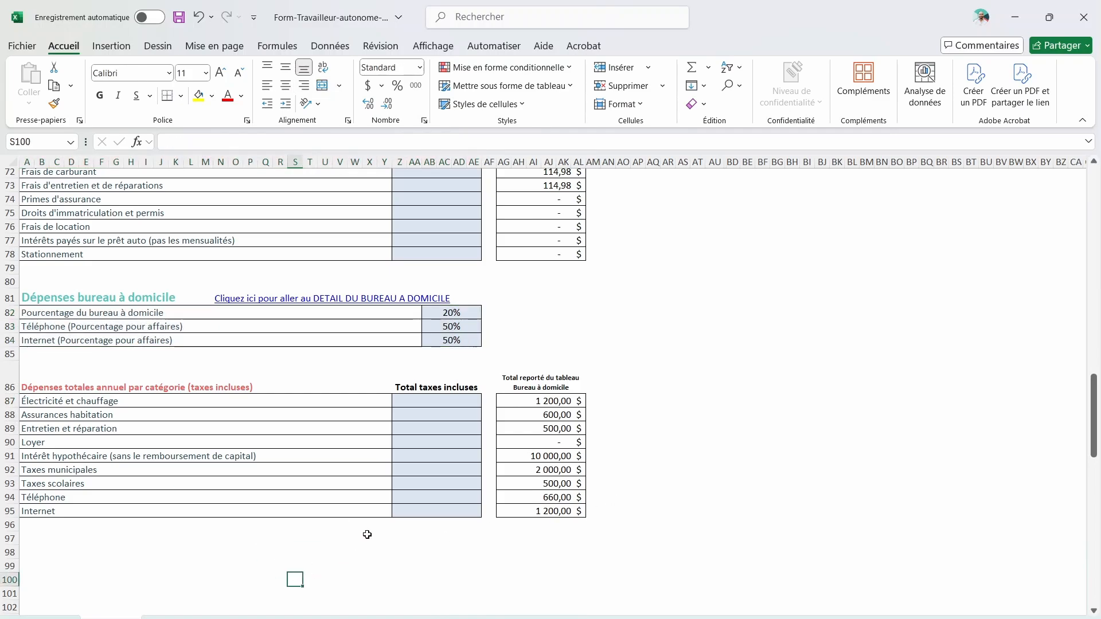
Step: Answer OUI to both being registered for TPS-TVQ and having the TPS-TVQ remittance report prepared
scroll(355, 530, "up", 20)
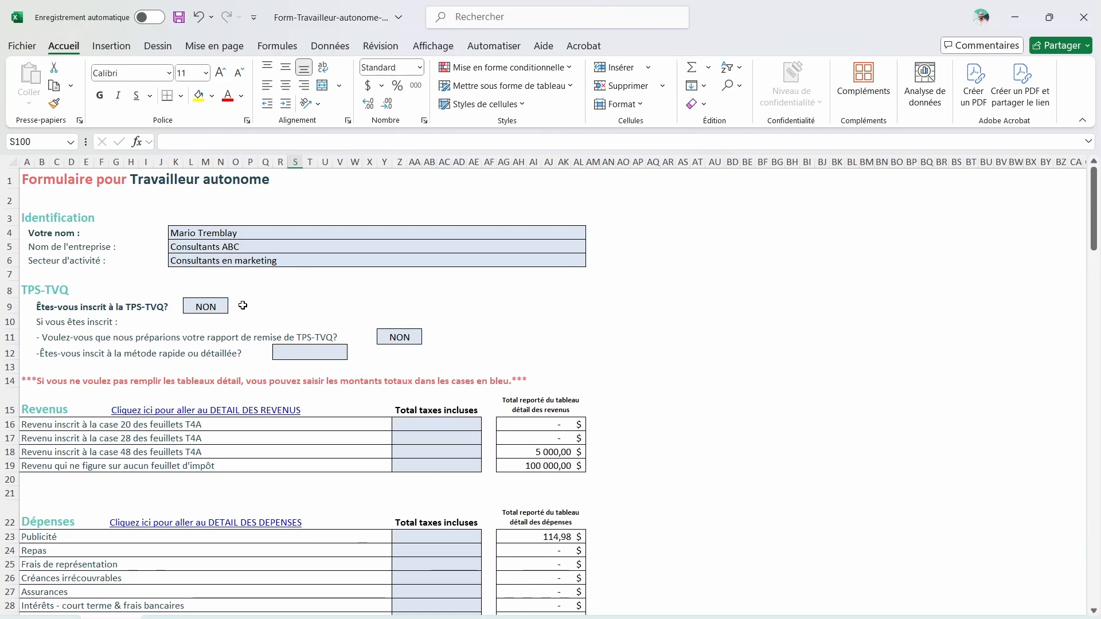
left_click(213, 310)
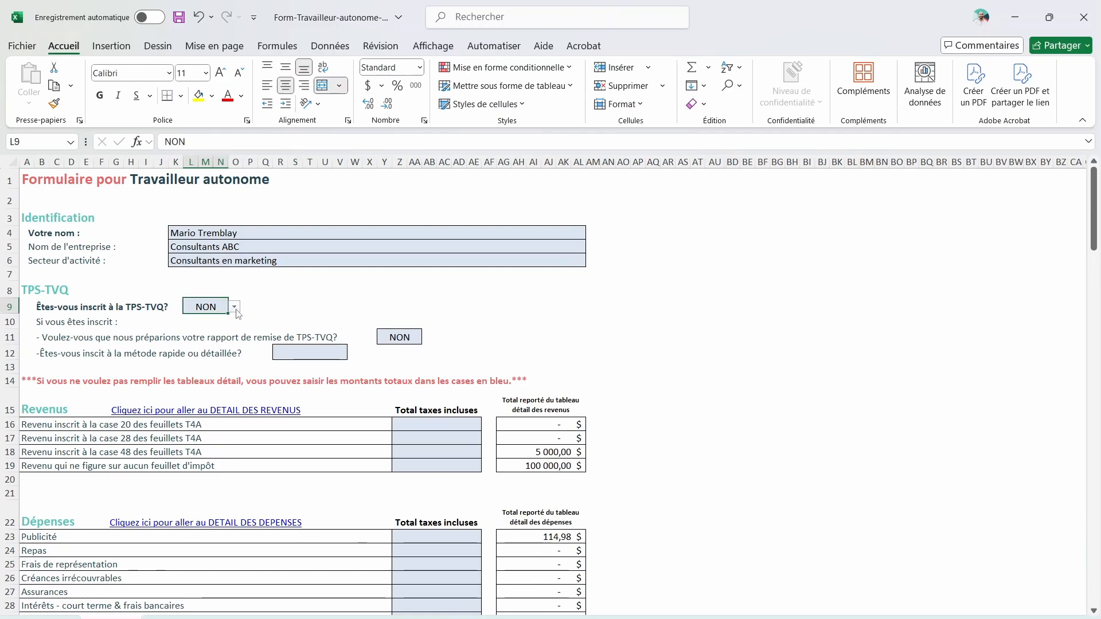
left_click(235, 308)
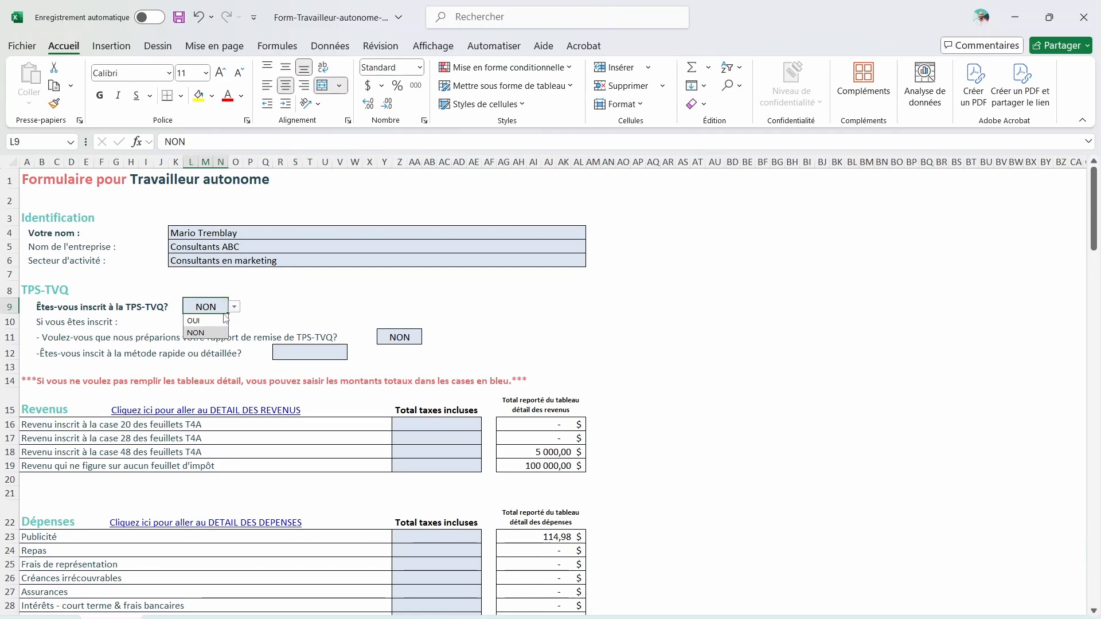
left_click(197, 317)
left_click(405, 343)
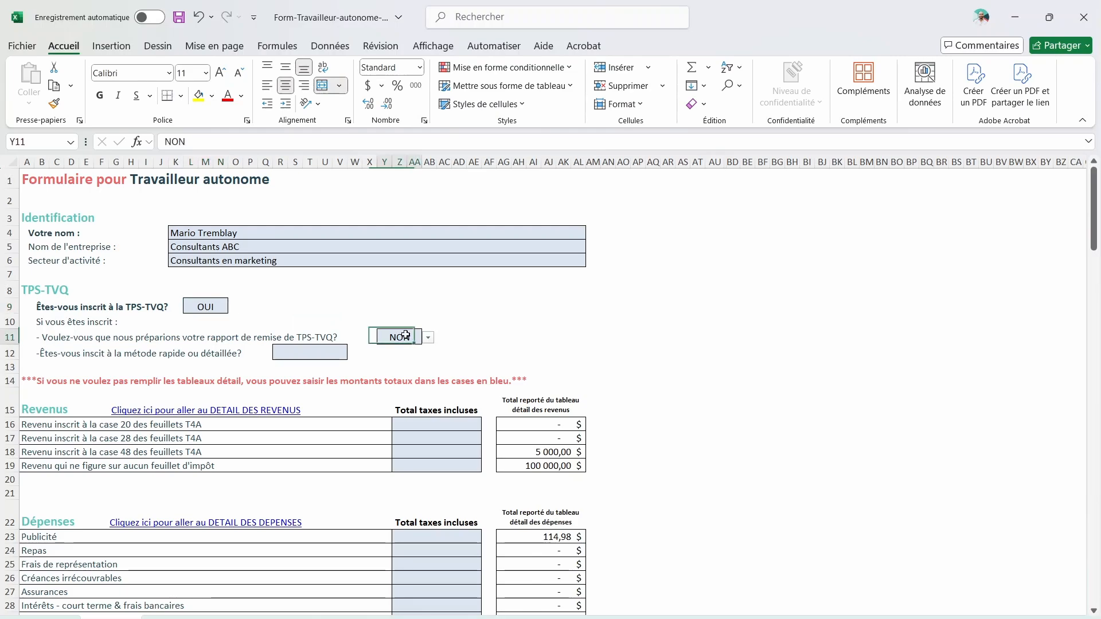
left_click(428, 338)
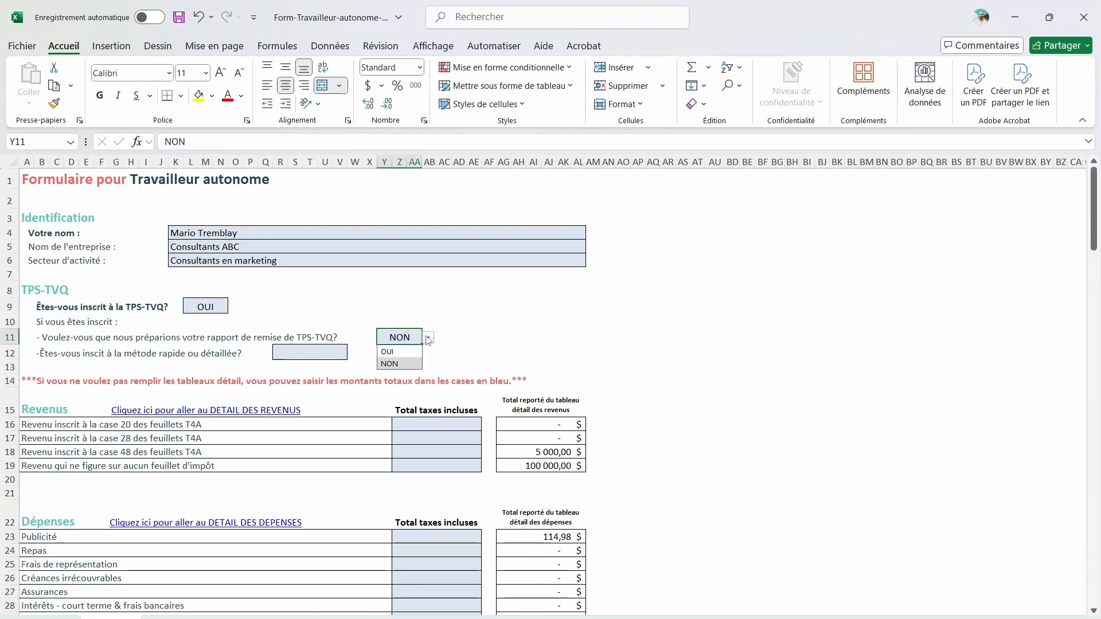
left_click(402, 351)
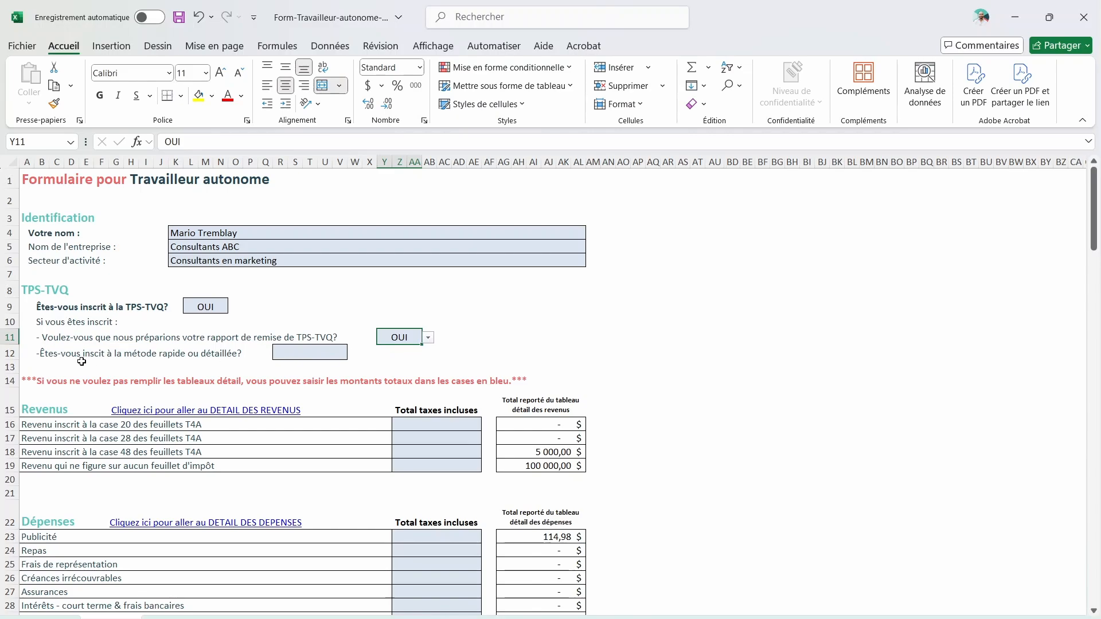
Step: Try Détaillée as the TPS-TVQ method and replace it with Rapide
left_click(303, 354)
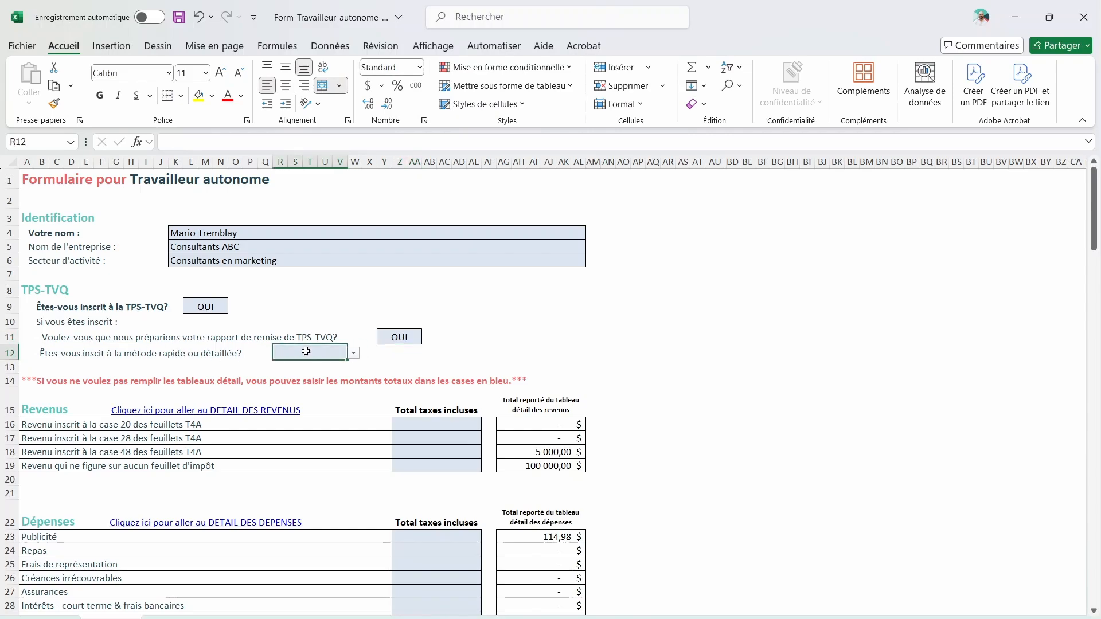
left_click(354, 353)
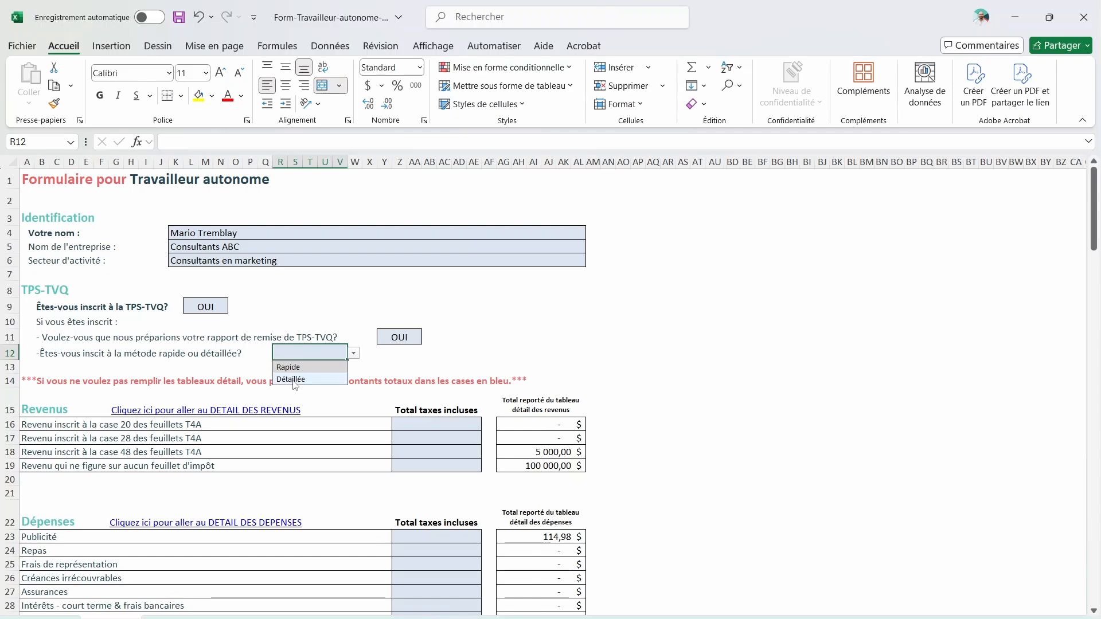
left_click(293, 379)
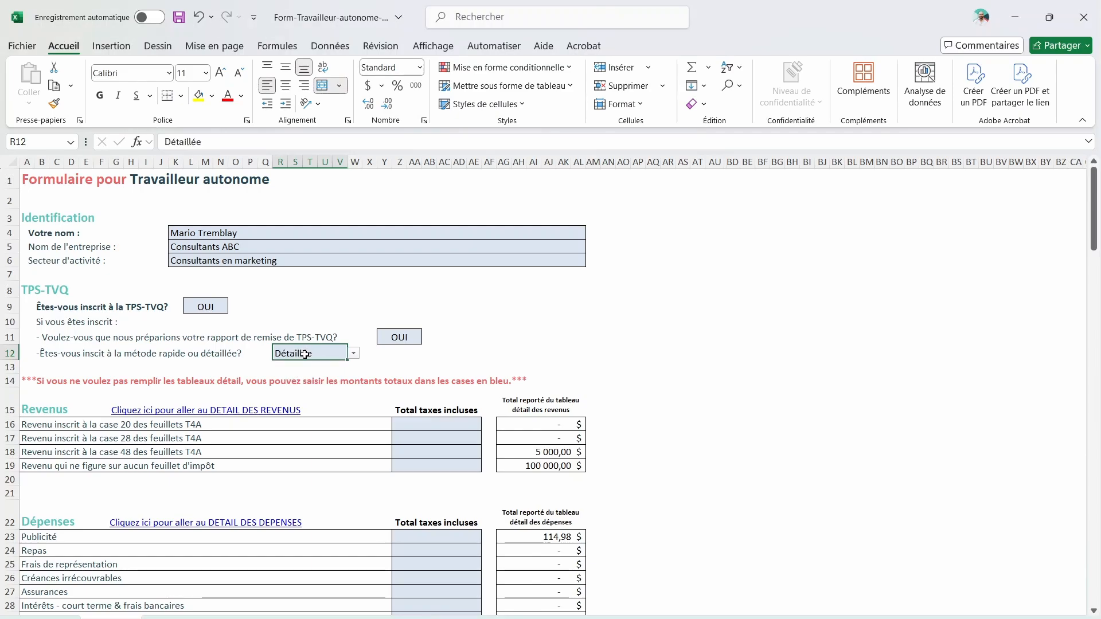
left_click(354, 353)
left_click(321, 366)
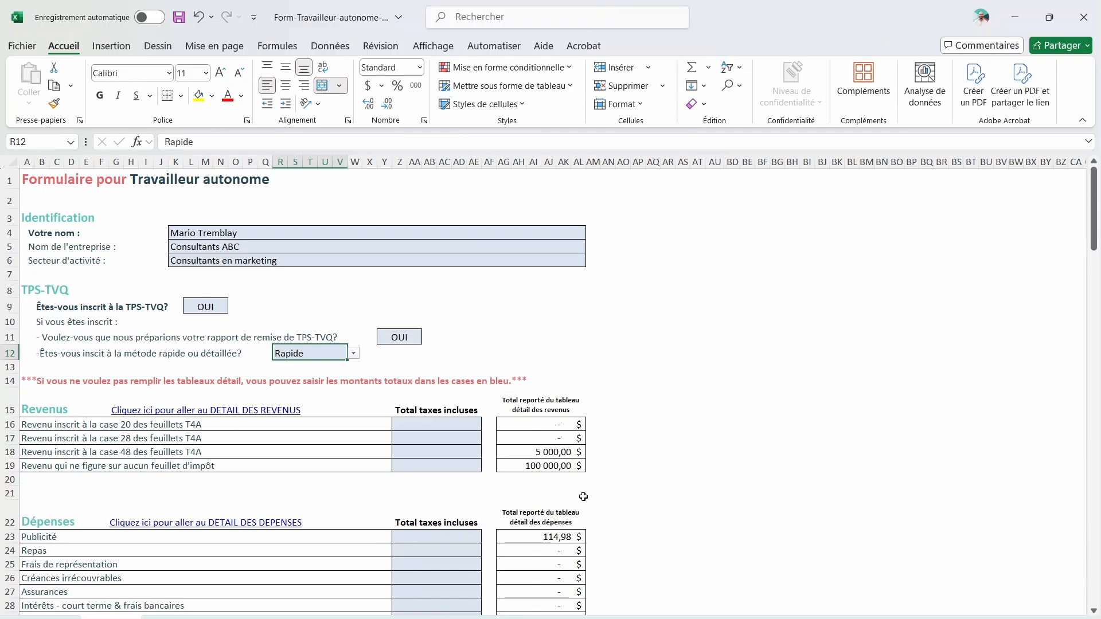
Step: Switch to Chrome, close the Registre des déplacements page and open google.com in a new tab
left_click(720, 618)
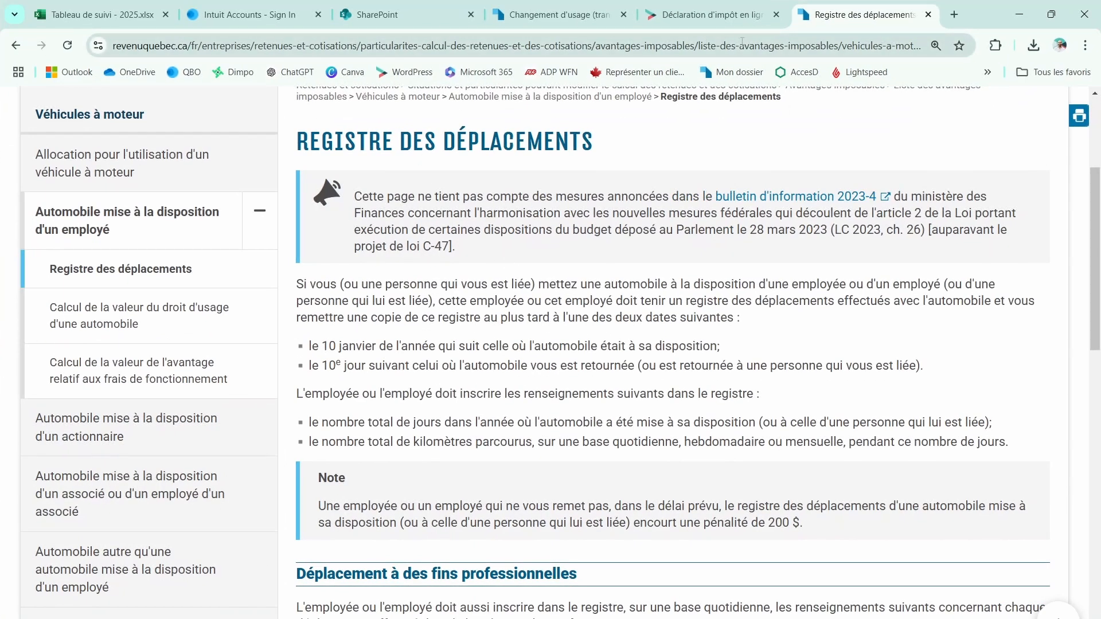
left_click(928, 15)
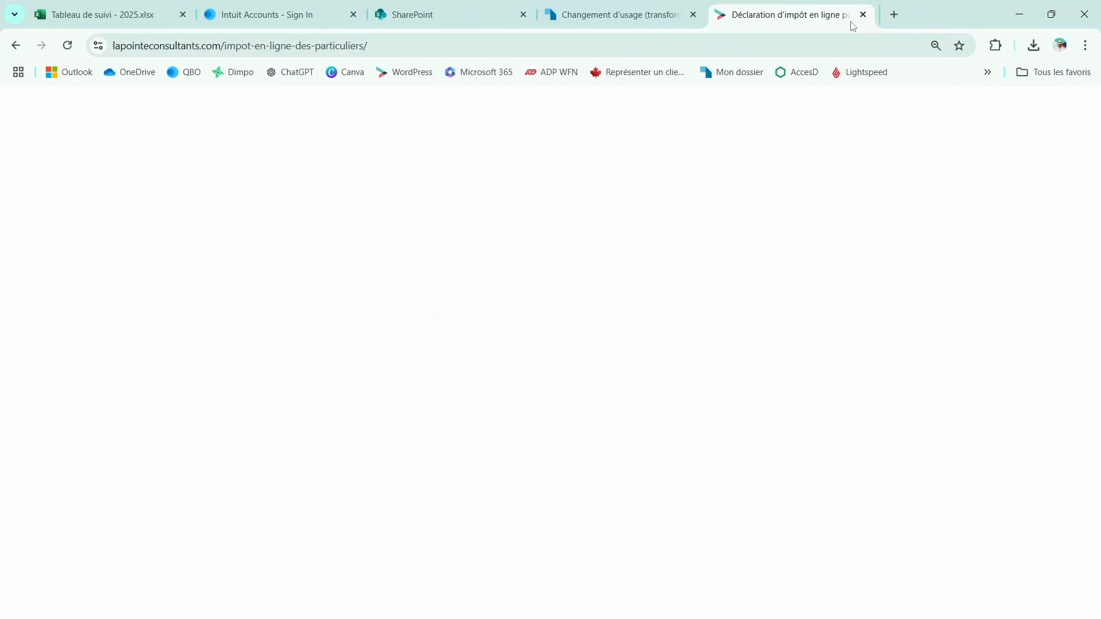
left_click(898, 15)
type("google.com")
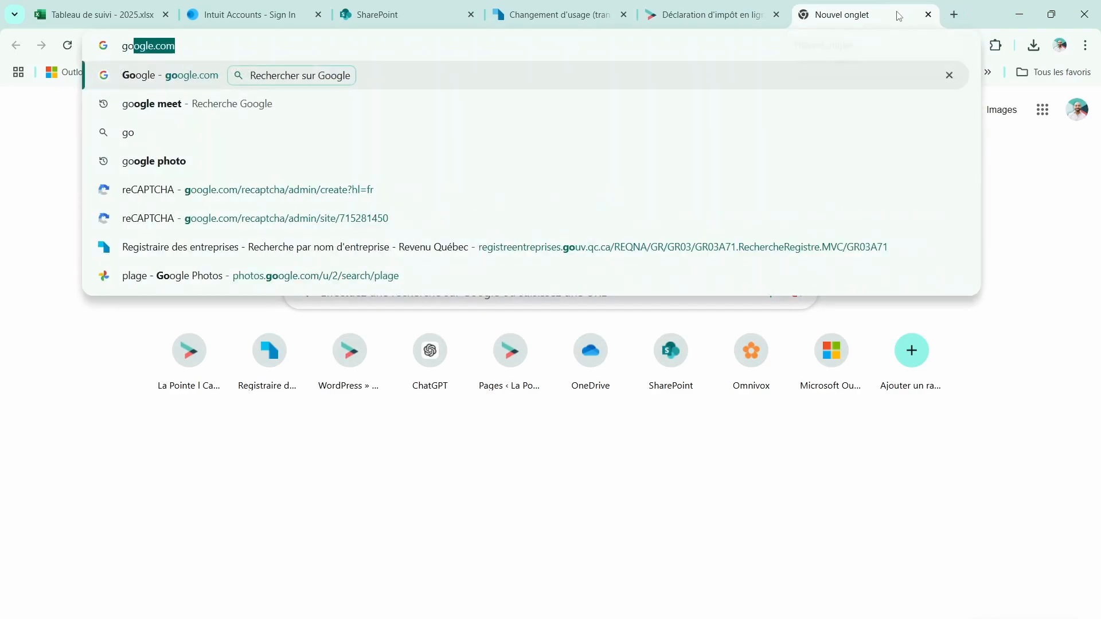
key("Return")
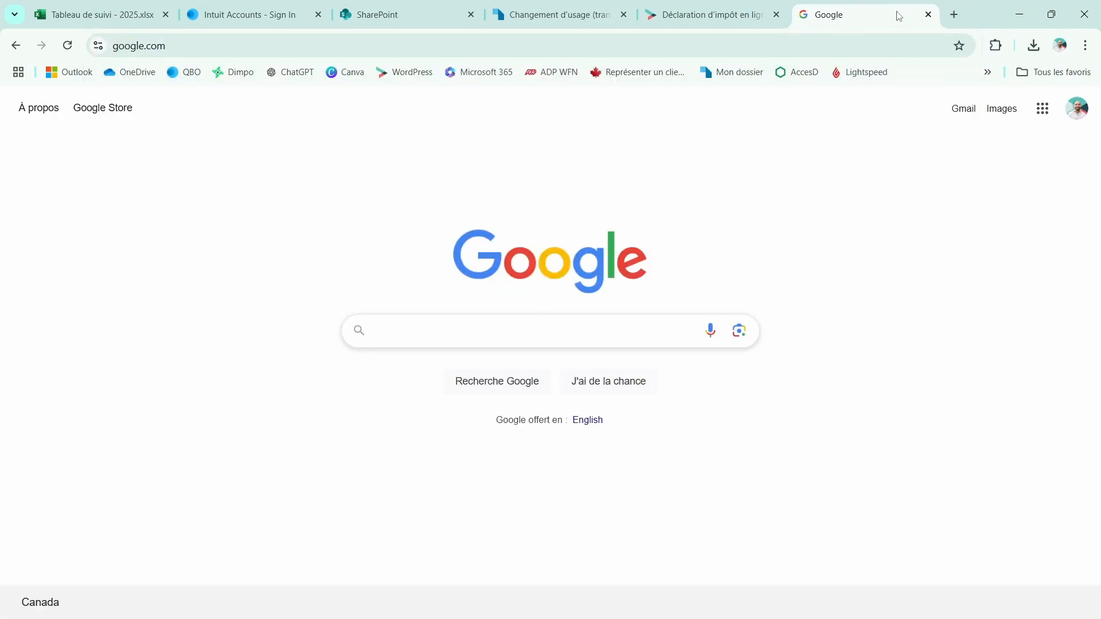
Step: Search Google for "outil estimation méthode rapide normal tps tvq"
type("outil estimatio")
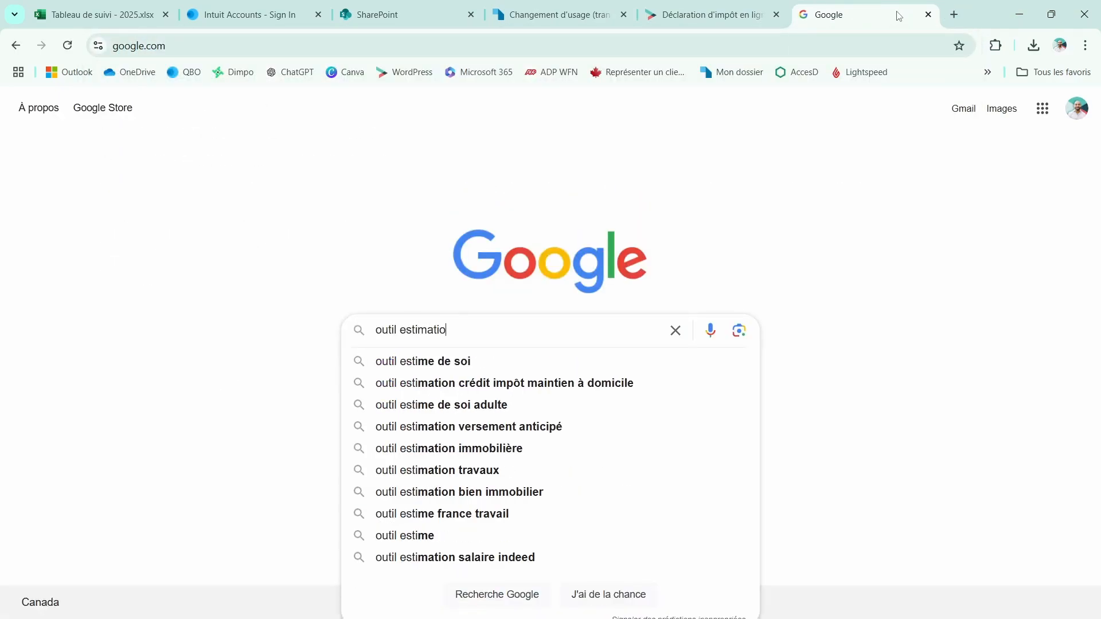
type("n")
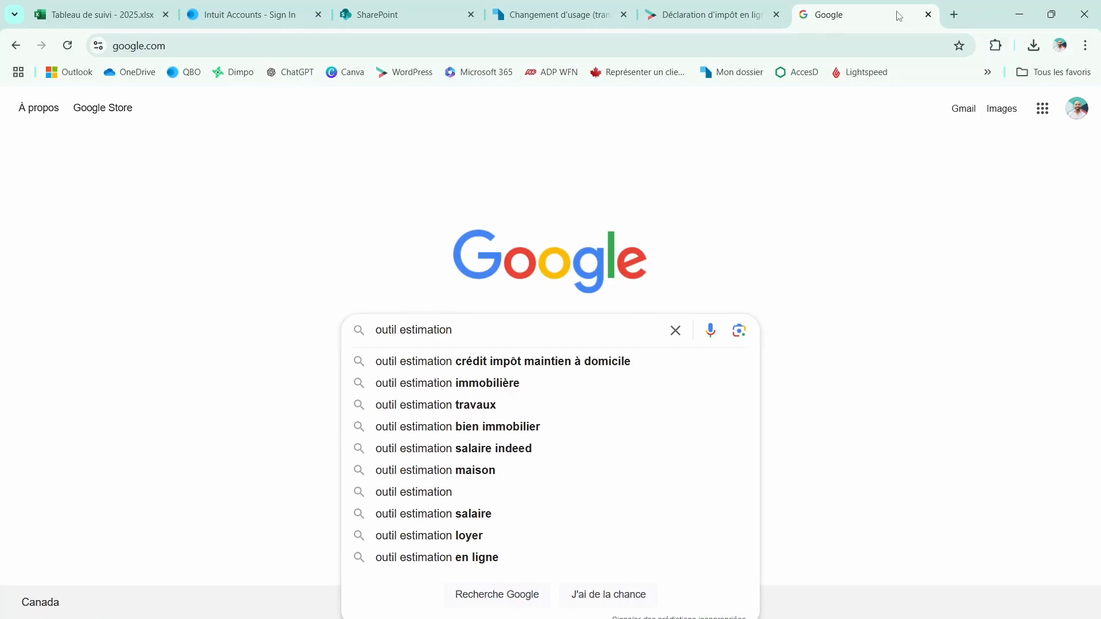
type(" méthode r")
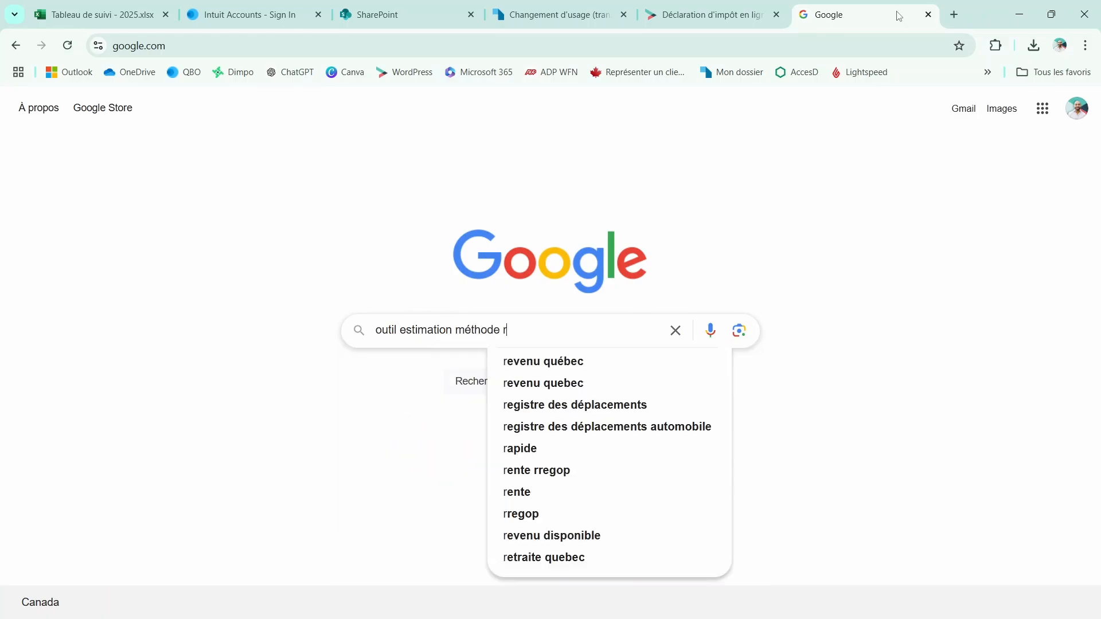
type("apide normal")
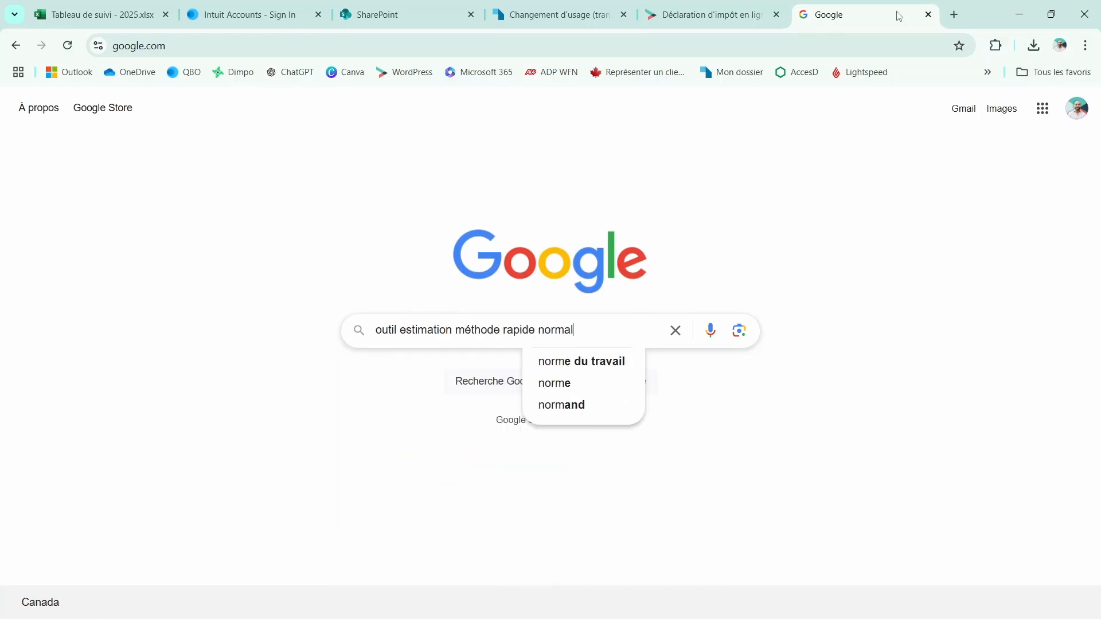
type(" tps tvq")
key("Return")
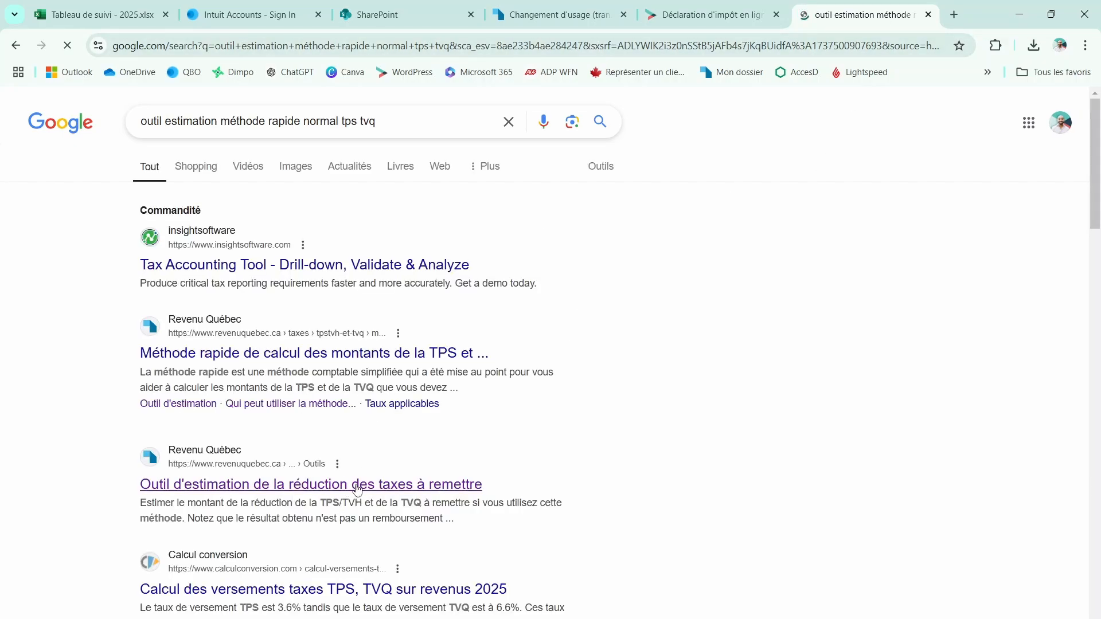
Step: Open Revenu Québec's "Outil d'estimation de la réduction des taxes à remettre" page and read what the service is for
scroll(192, 360, "down", 3)
left_click(223, 341)
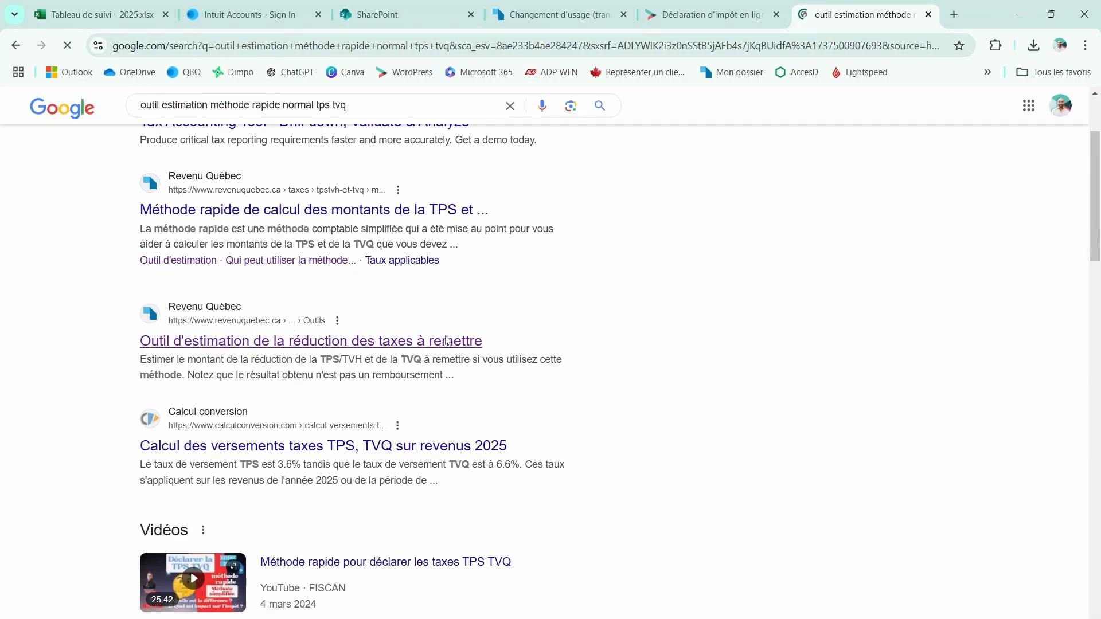
scroll(446, 339, "down", 2)
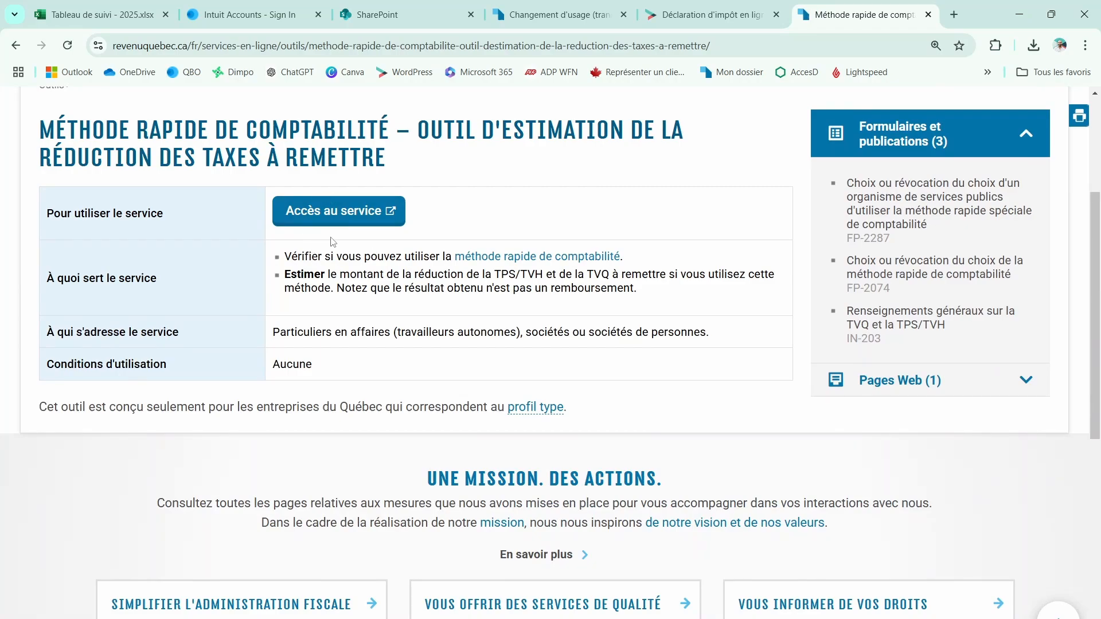
scroll(379, 306, "up", 1)
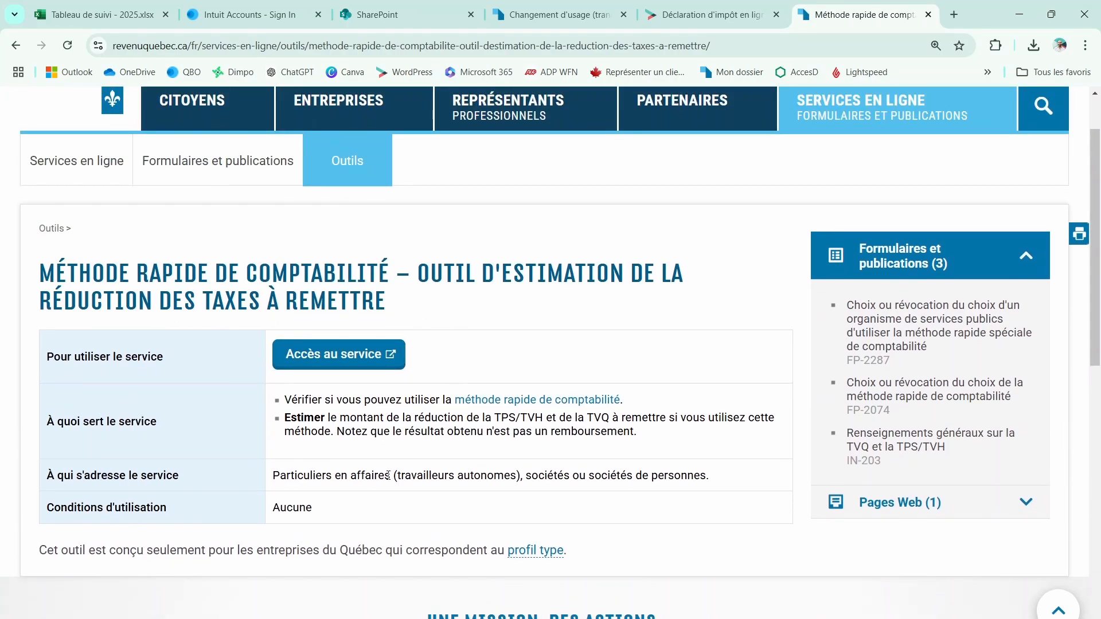
left_click_drag(314, 418, 685, 417)
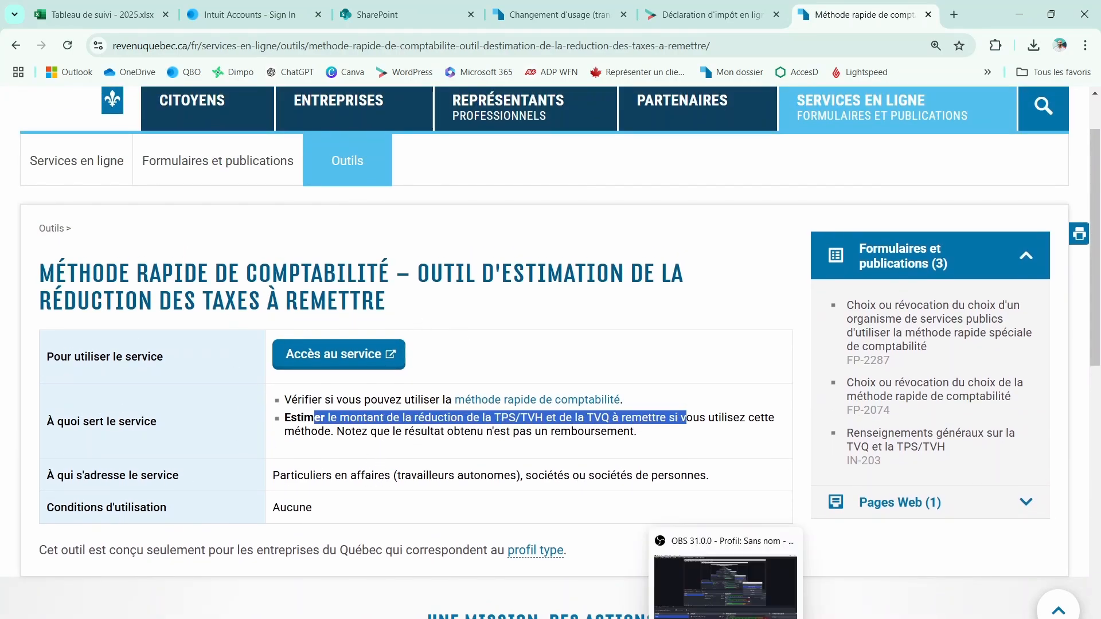
Step: Return to the Excel form and set the TPS-TVQ method to Détaillée
left_click(1019, 14)
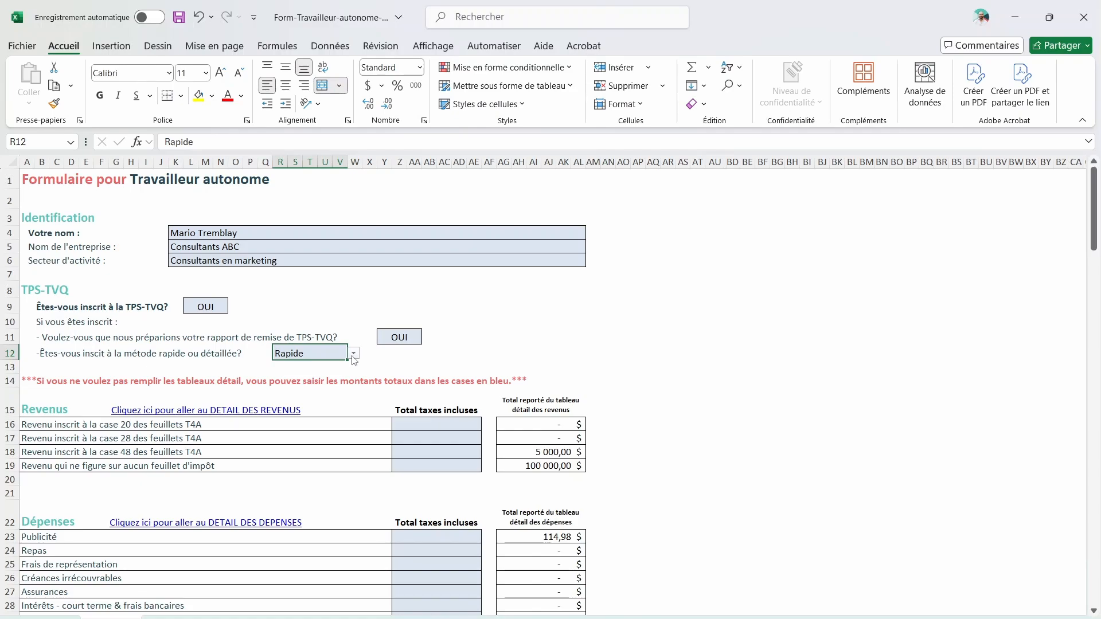
left_click(353, 355)
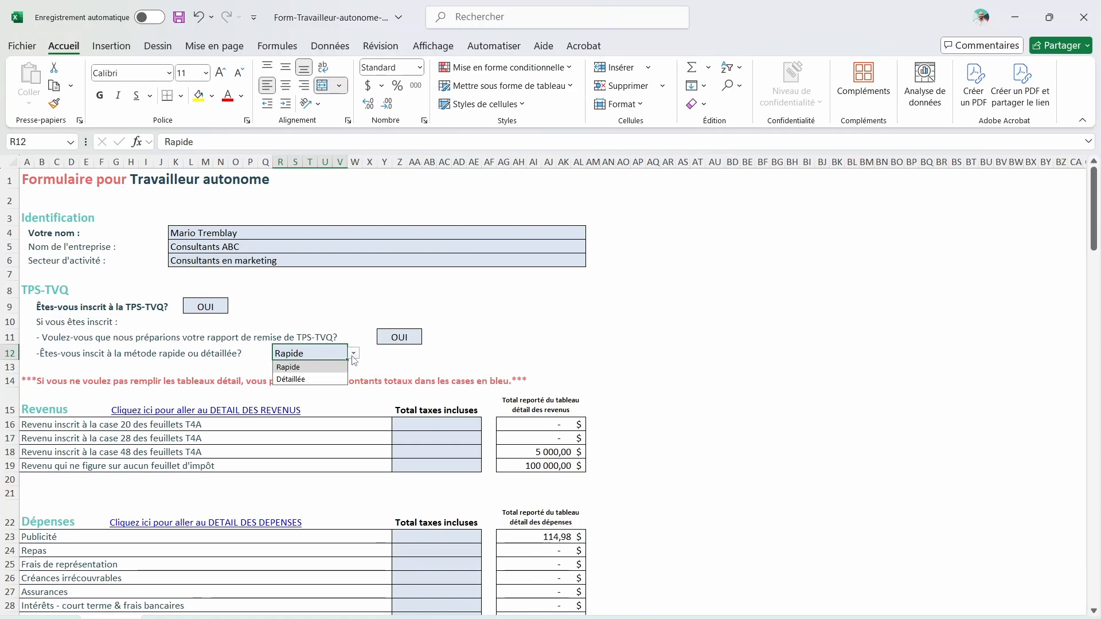
left_click(316, 379)
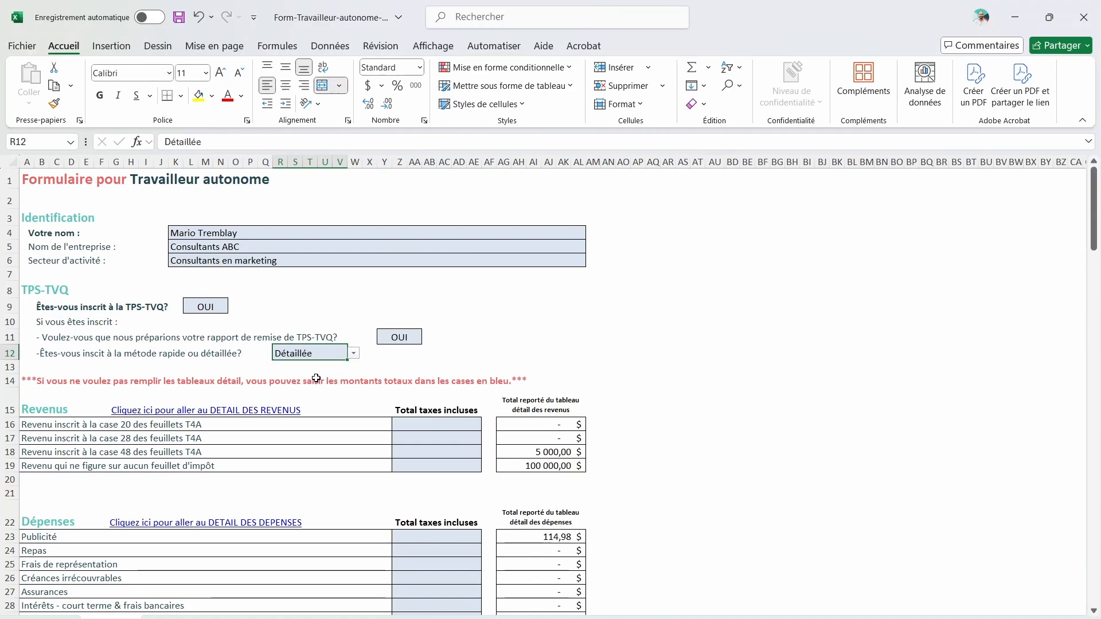
Step: Examine the Sous-total, TPS and TVQ columns on the revenue and expense detail sheets
left_click(172, 618)
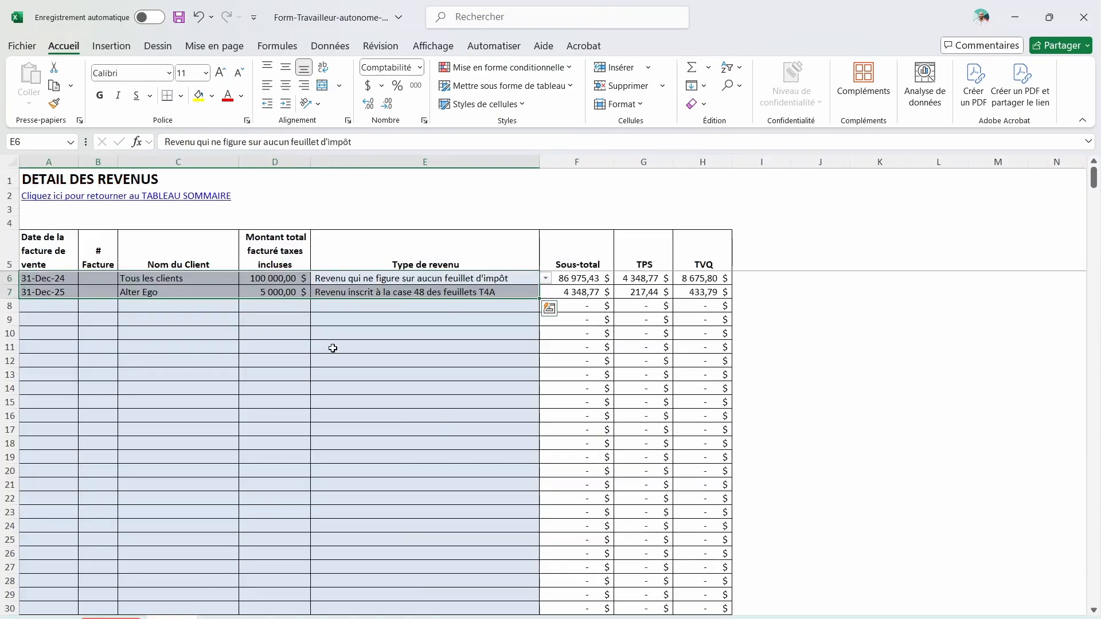
left_click(547, 289)
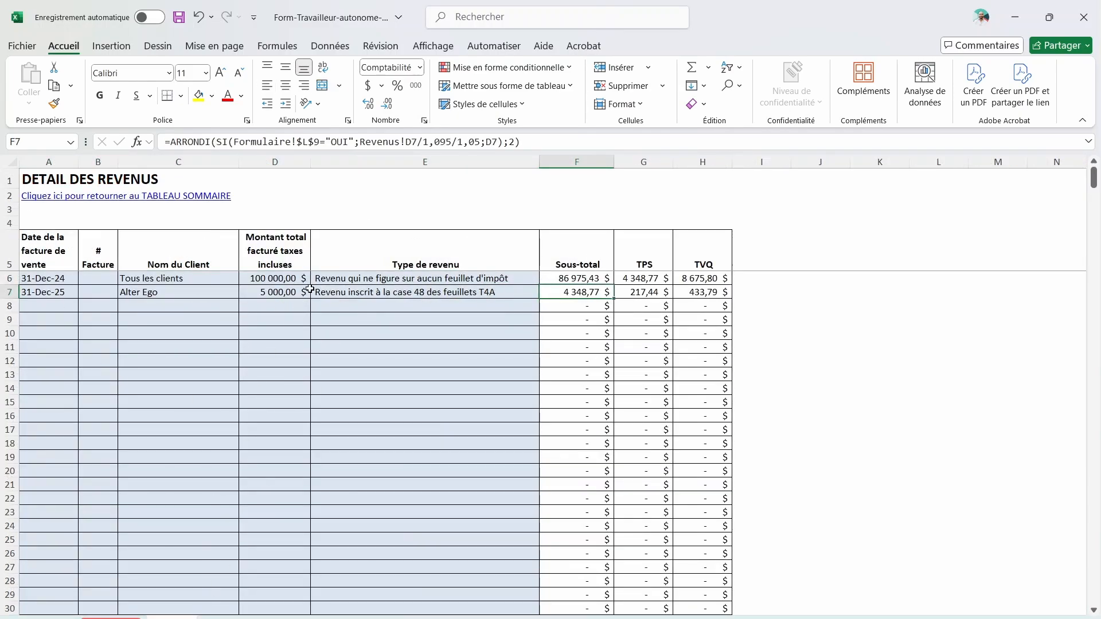
left_click(230, 618)
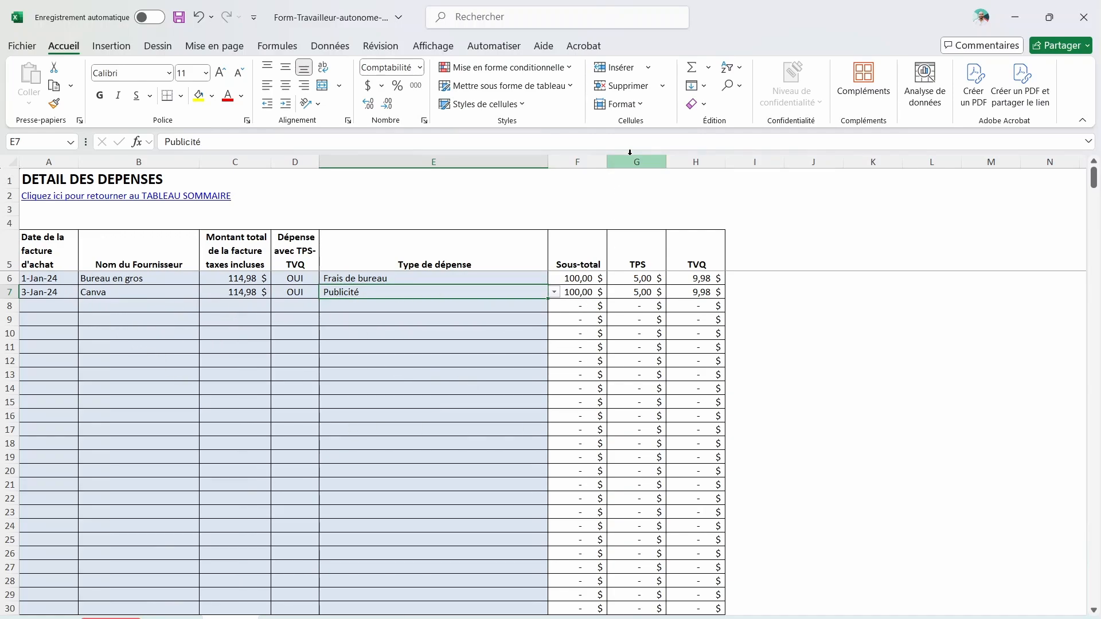
left_click_drag(635, 161, 696, 161)
left_click(356, 504)
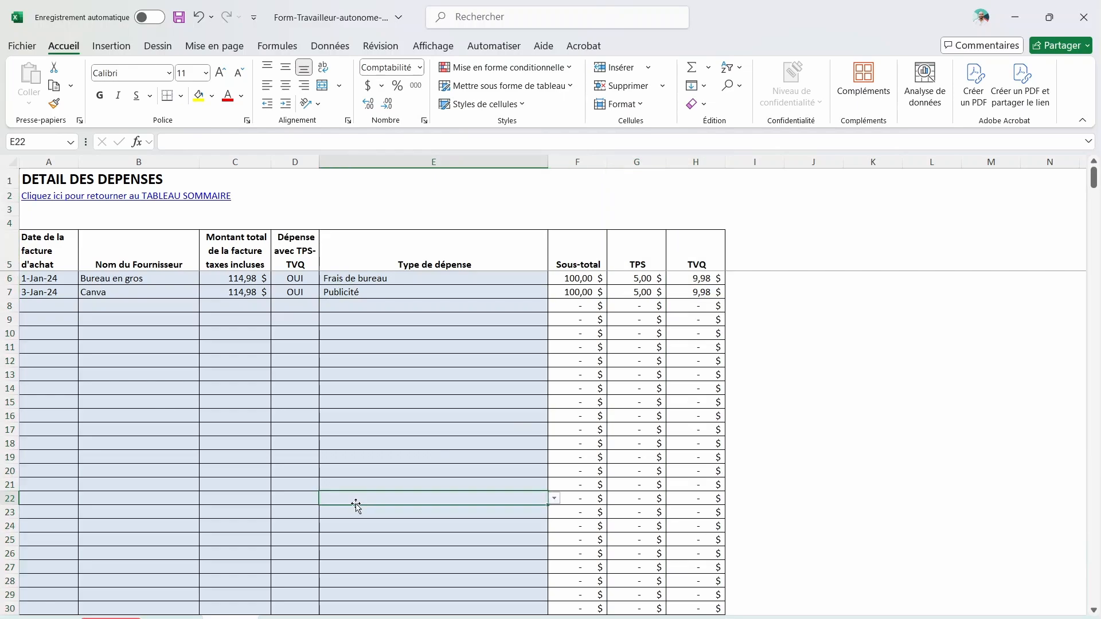
Step: Examine the automobile detail sheet's tax columns and the home-office sheet's note about entering amounts with taxes included
left_click(297, 618)
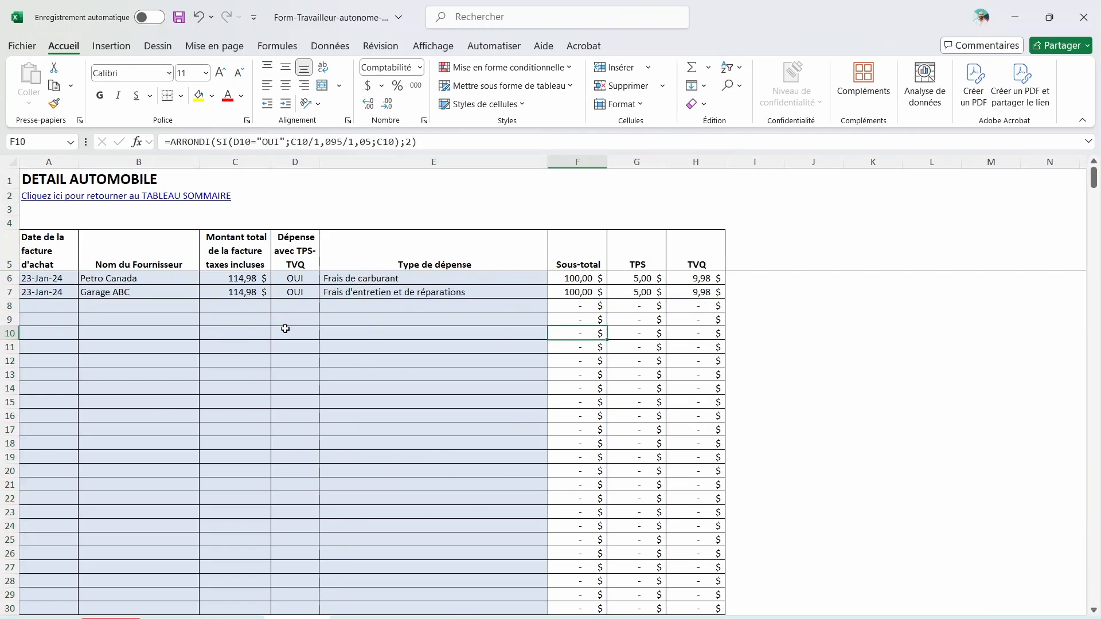
left_click(407, 616)
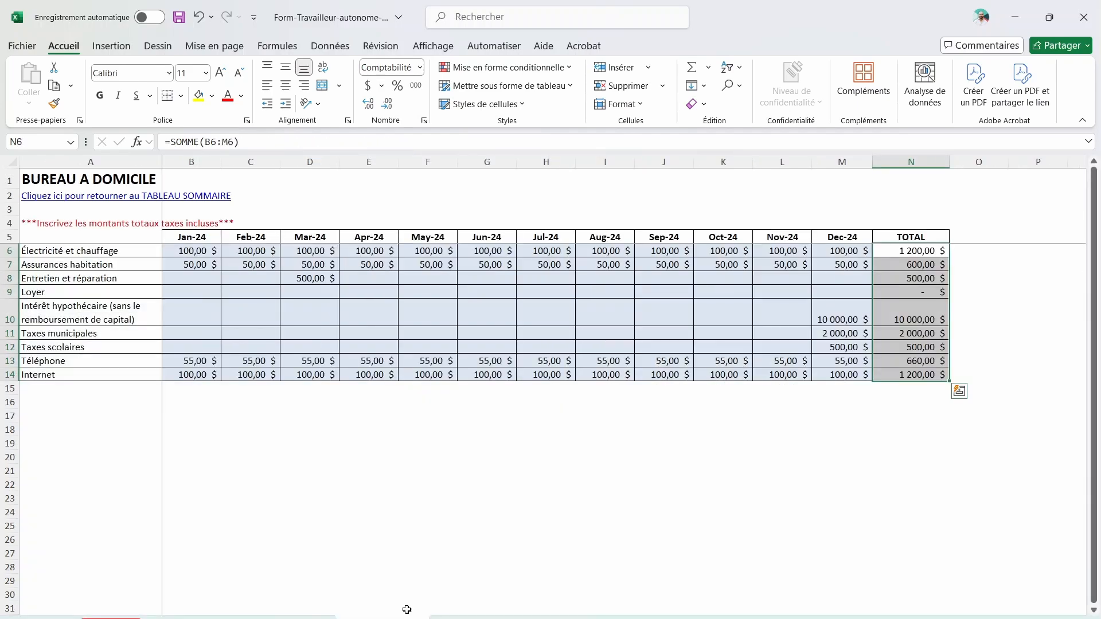
left_click(62, 221)
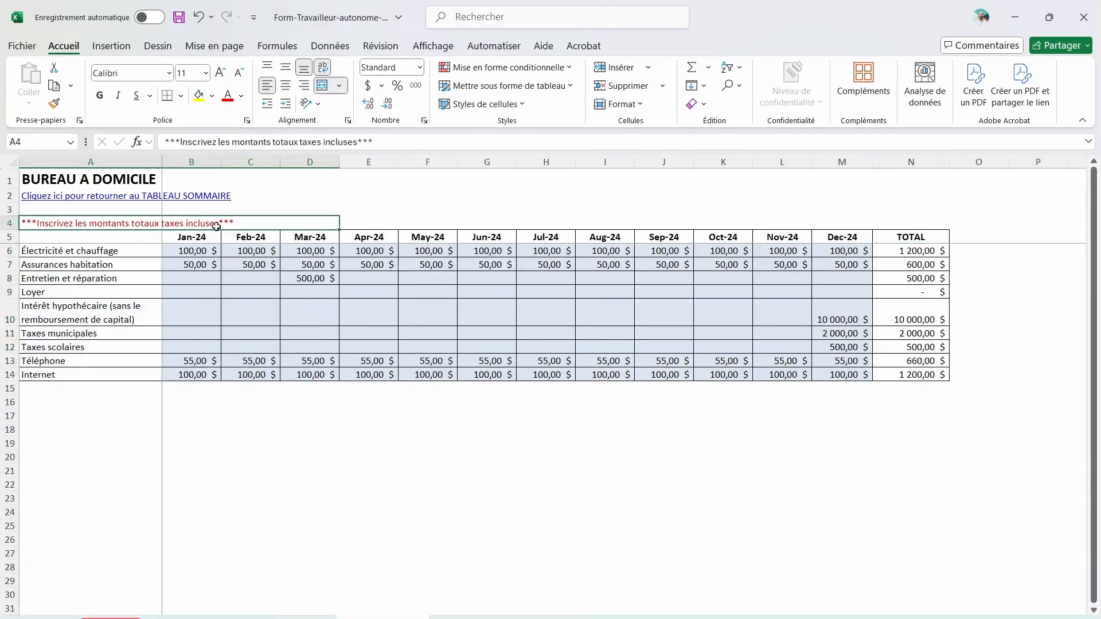
Step: Return to the main form sheet and set the TPS-TVQ method to Rapide
left_click(166, 617)
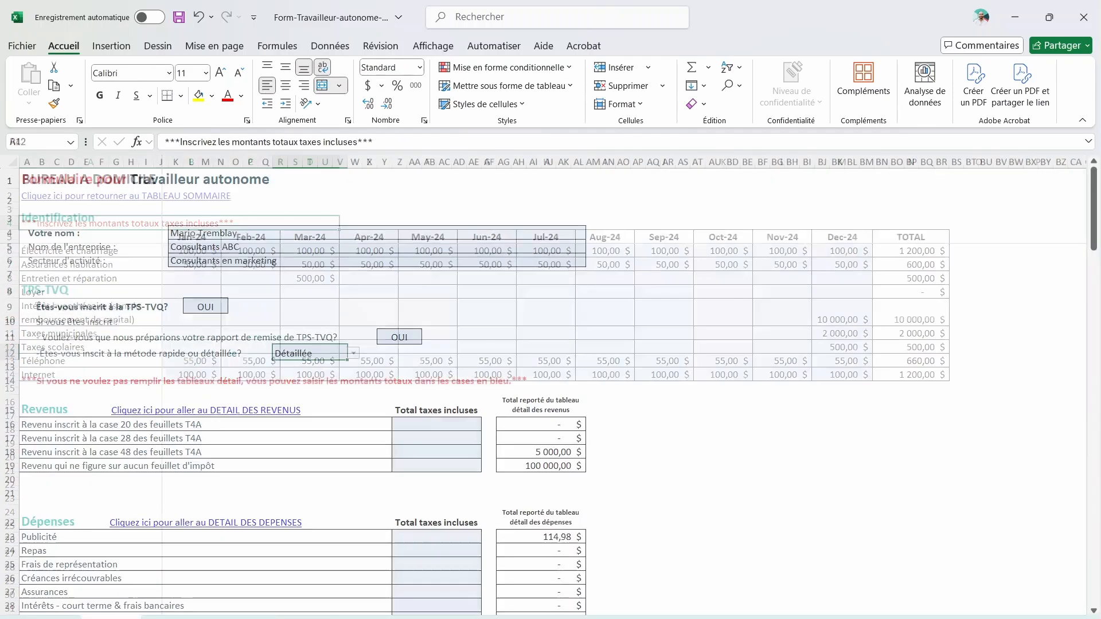
left_click(355, 354)
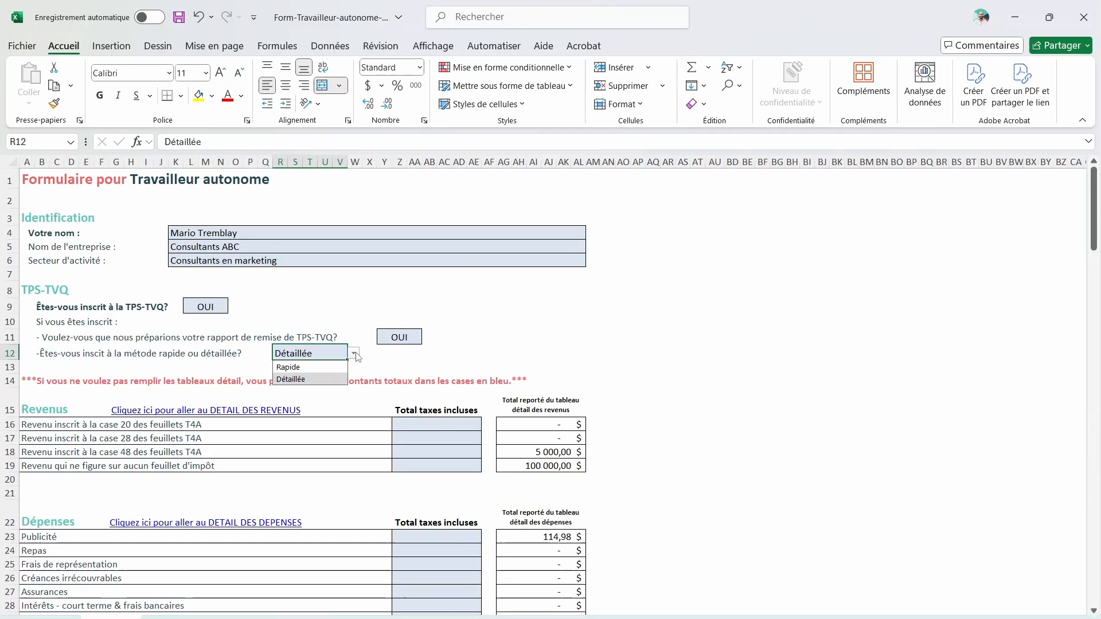
left_click(326, 367)
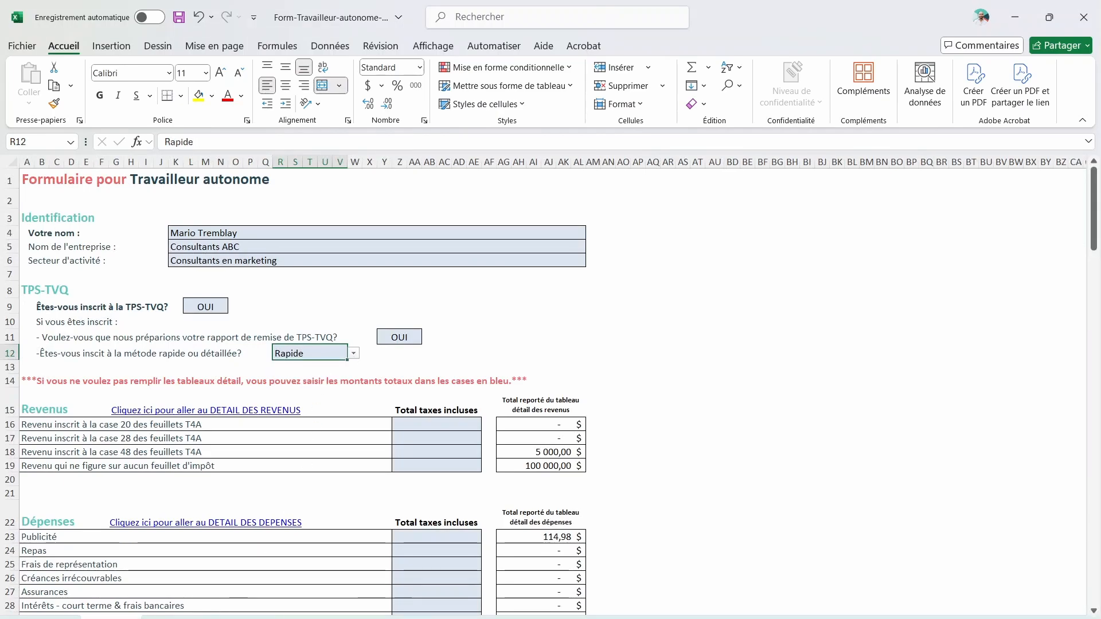
Step: Examine the tax columns on the revenue and expense detail sheets, including the "Dépense avec TPS-TVQ" answer for the first expense
left_click(172, 617)
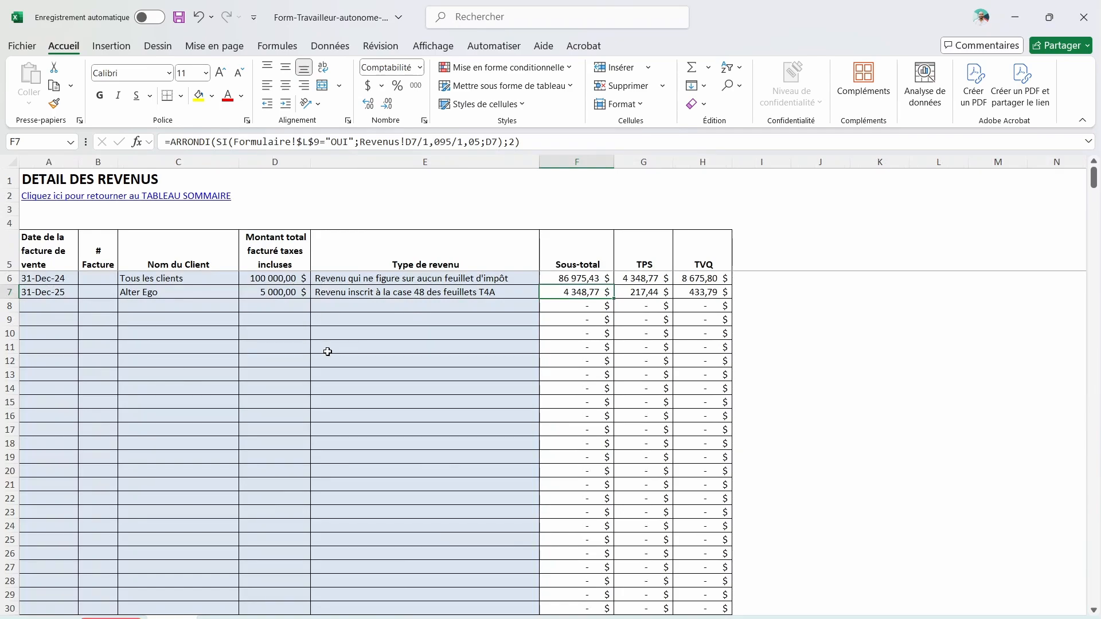
left_click(241, 617)
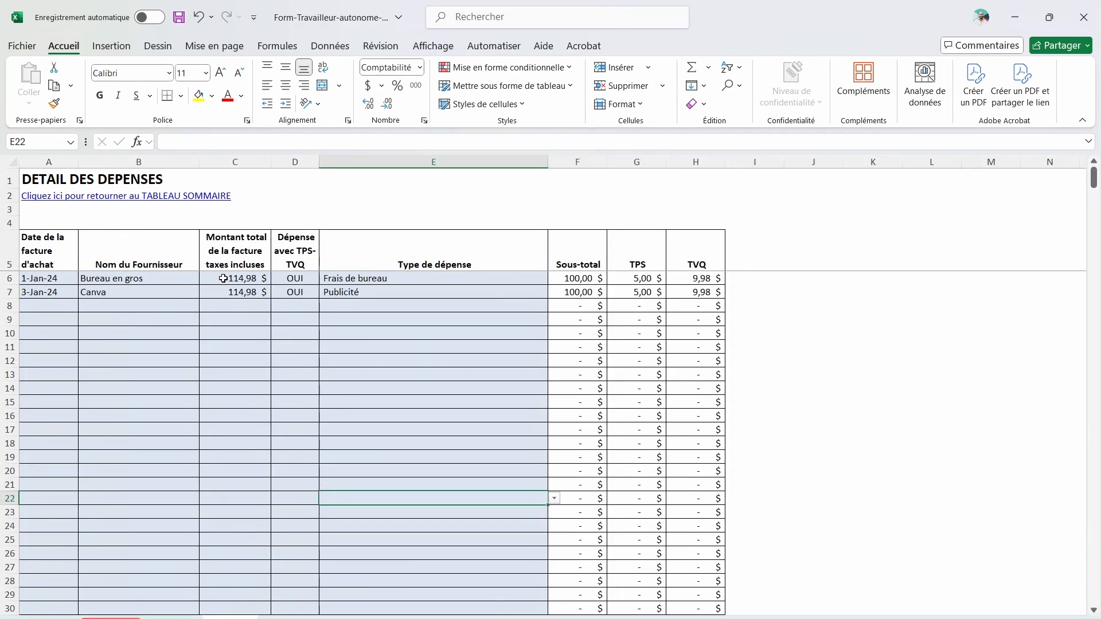
left_click(310, 277)
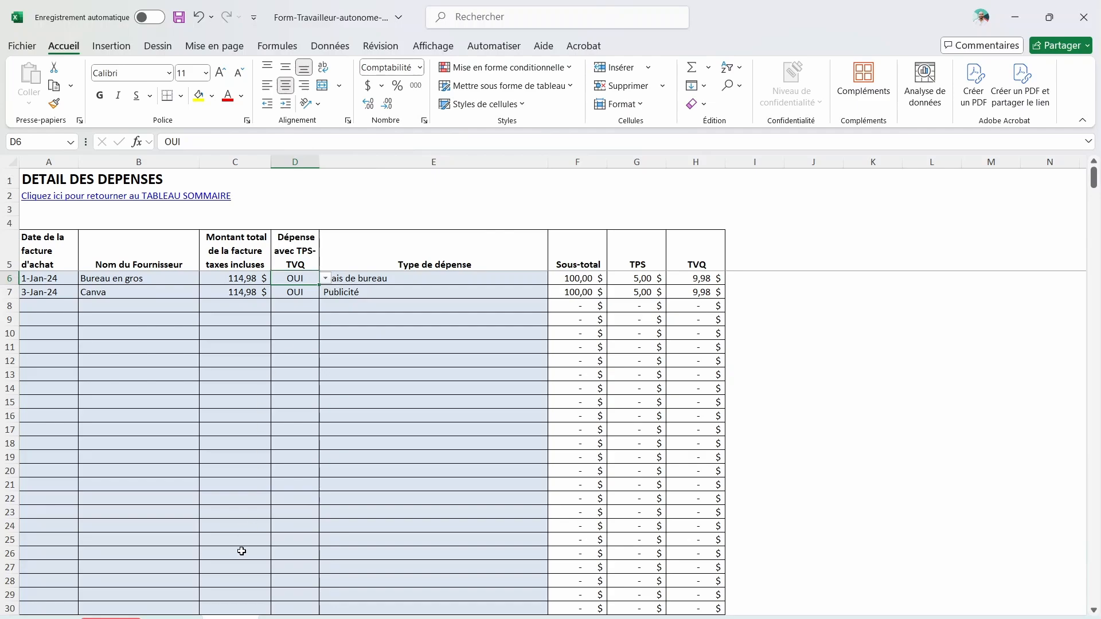
left_click(342, 326)
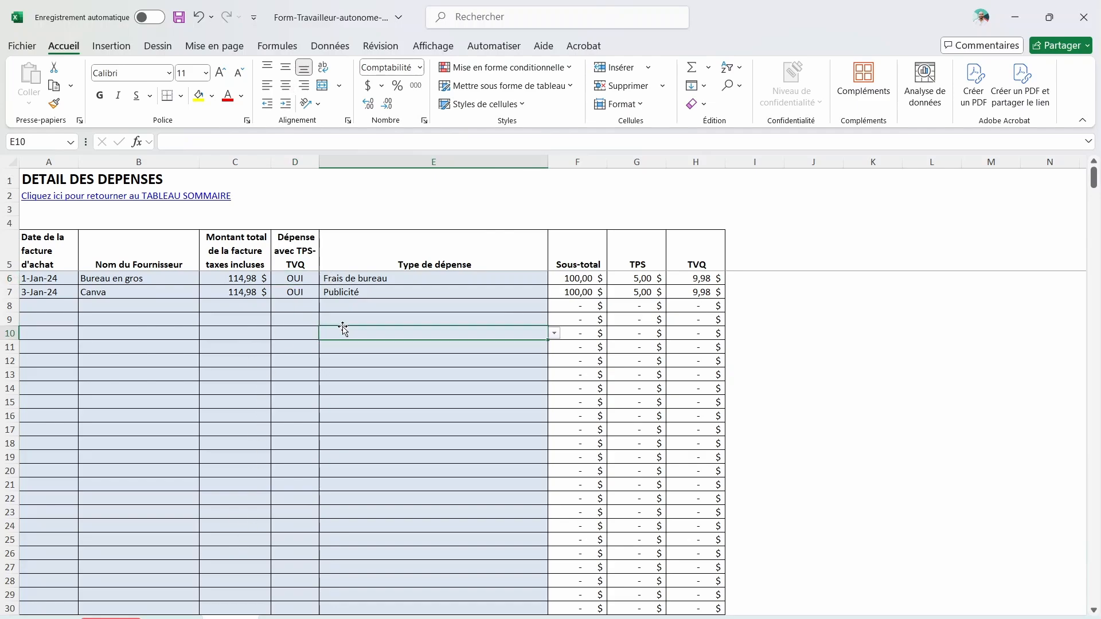
Step: Try a yellow fill on the TPS-TVQ method answer in the main form and undo it
left_click(148, 611)
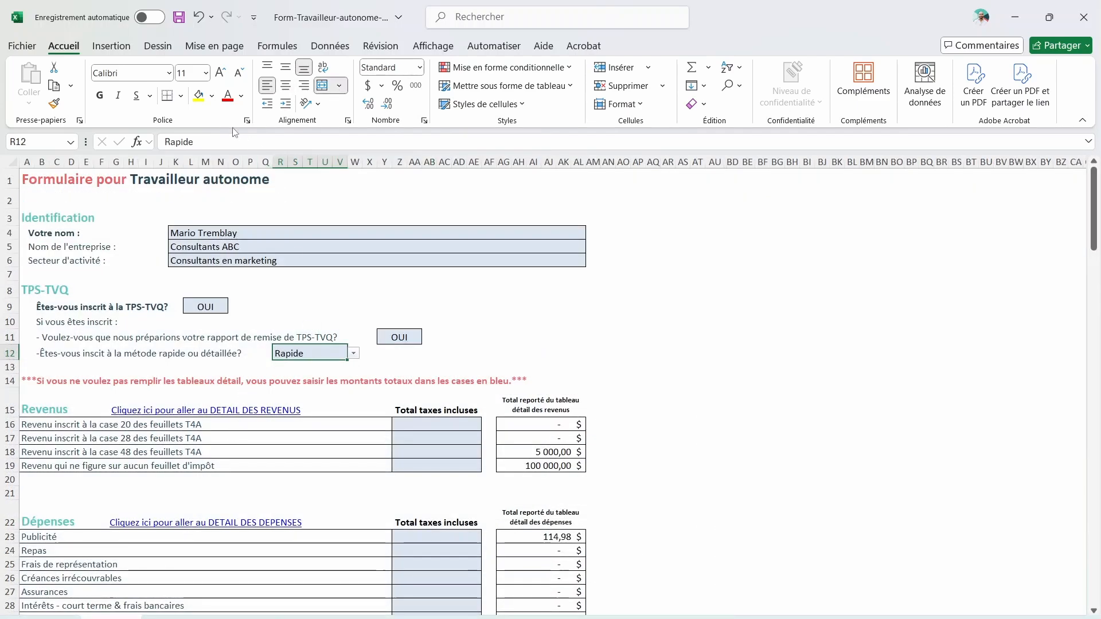
left_click(199, 96)
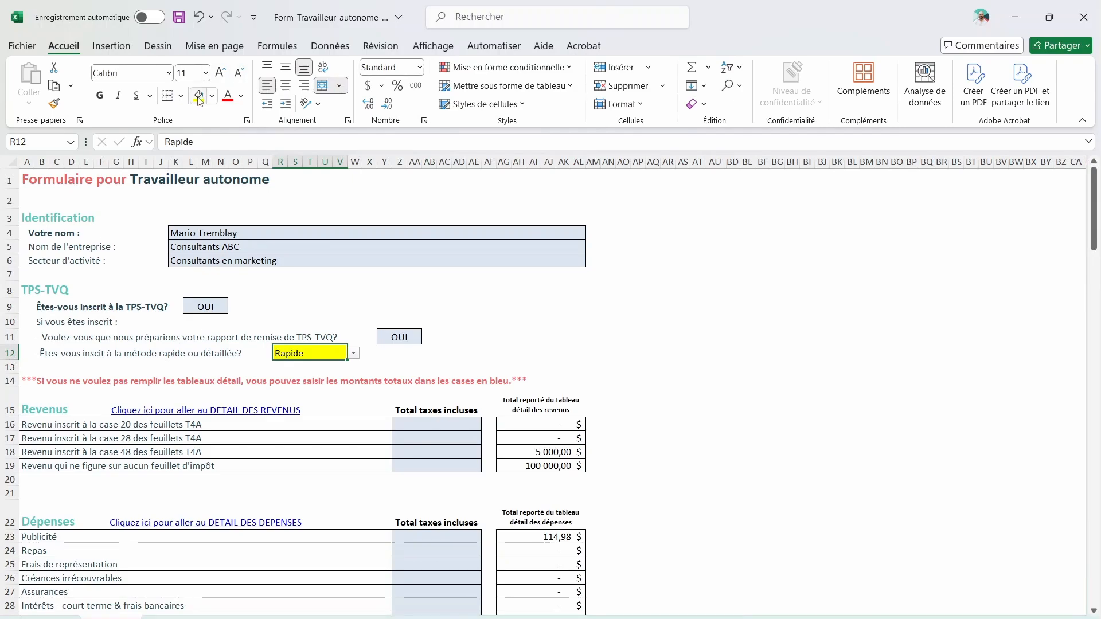
key("ctrl+z")
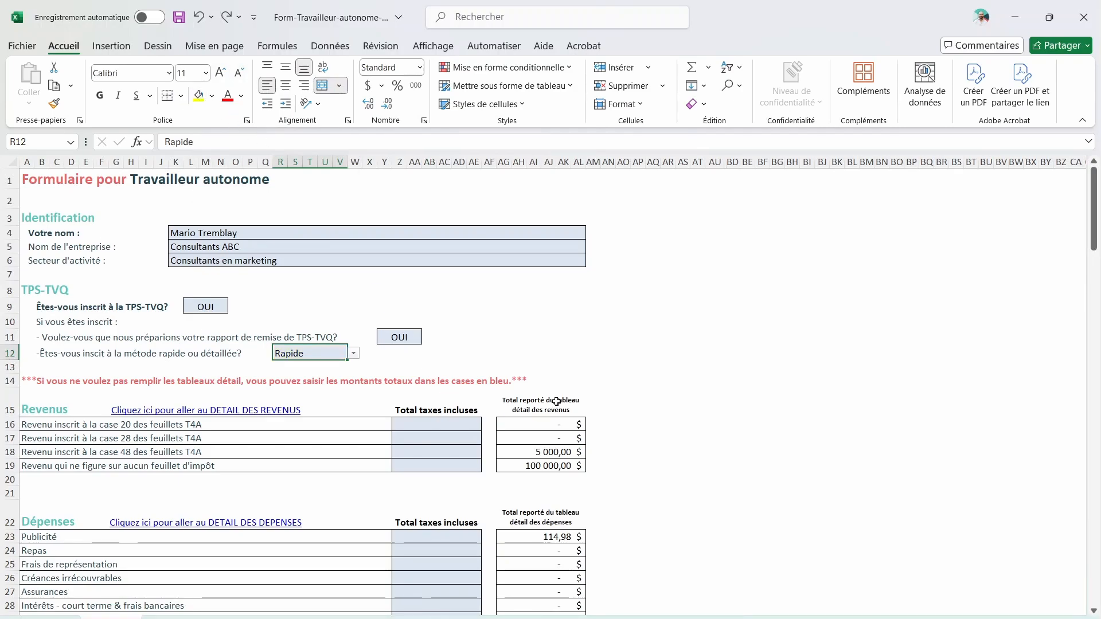
Step: Look over the main form and the monthly TPS-TVQ payable sheet, and return to the form
scroll(560, 395, "down", 3)
scroll(560, 395, "up", 3)
left_click(462, 618)
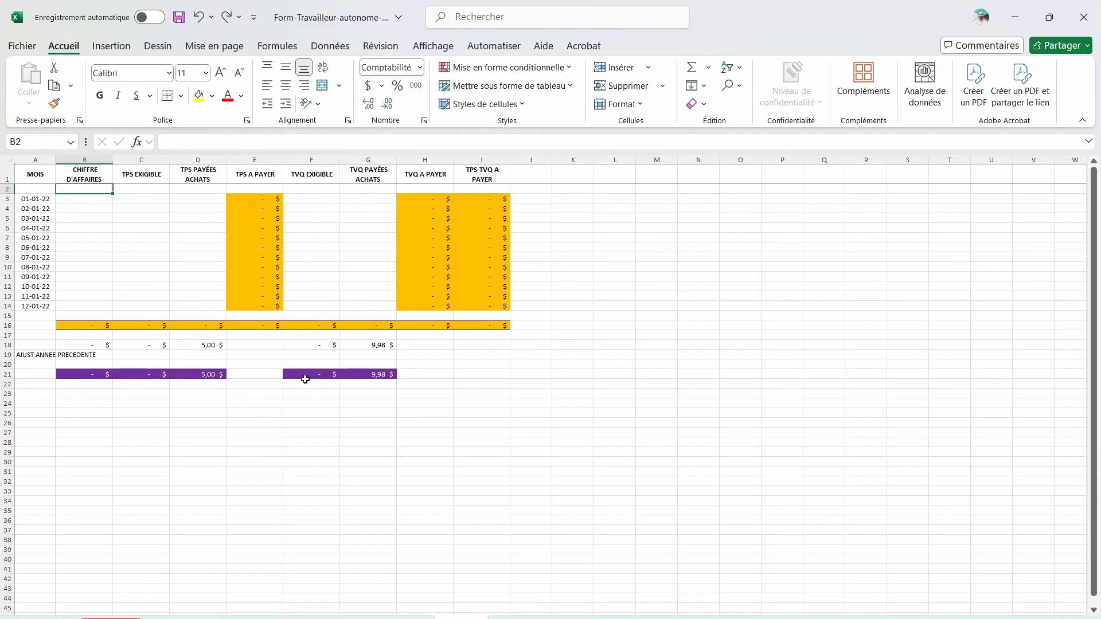
key("ctrl+Page_Up")
key("ctrl+Page_Up")
key("ctrl+Page_Up")
key("ctrl+Page_Up")
key("ctrl+Page_Up")
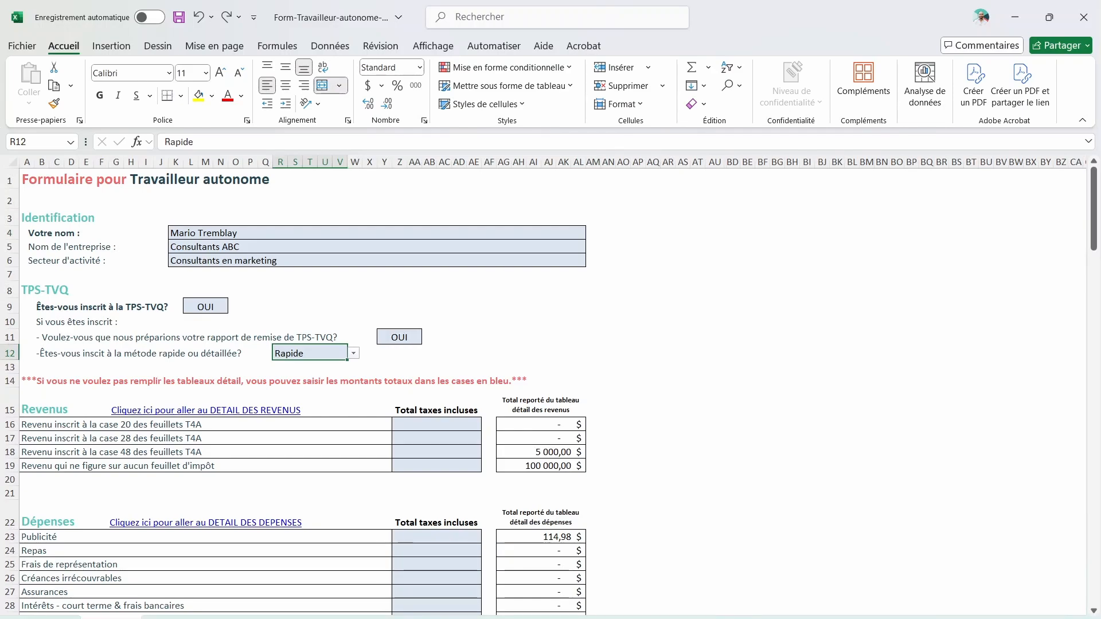
Step: Open the sheet of monthly federal and provincial amounts and examine the amount columns and month lists of both tables
left_click(534, 618)
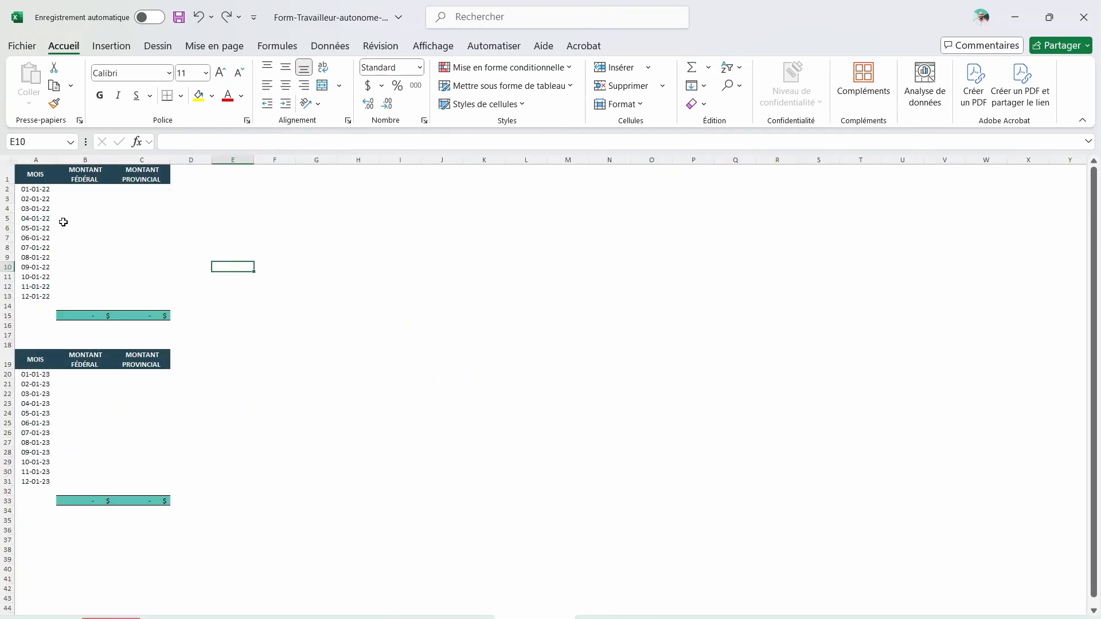
scroll(63, 222, "up", 2)
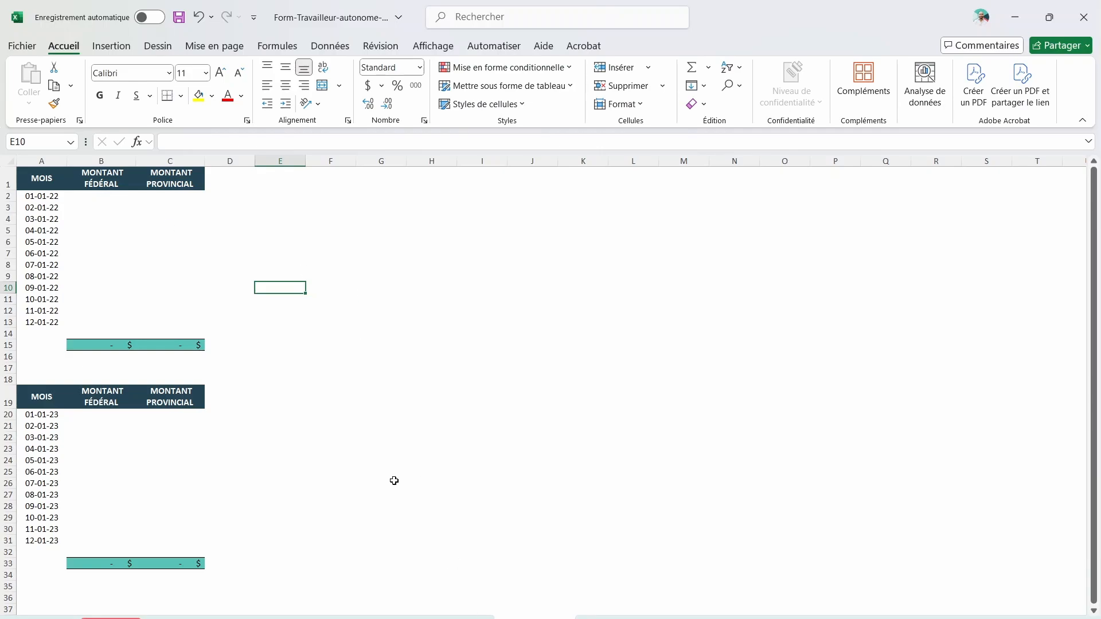
left_click(117, 199)
left_click(161, 198)
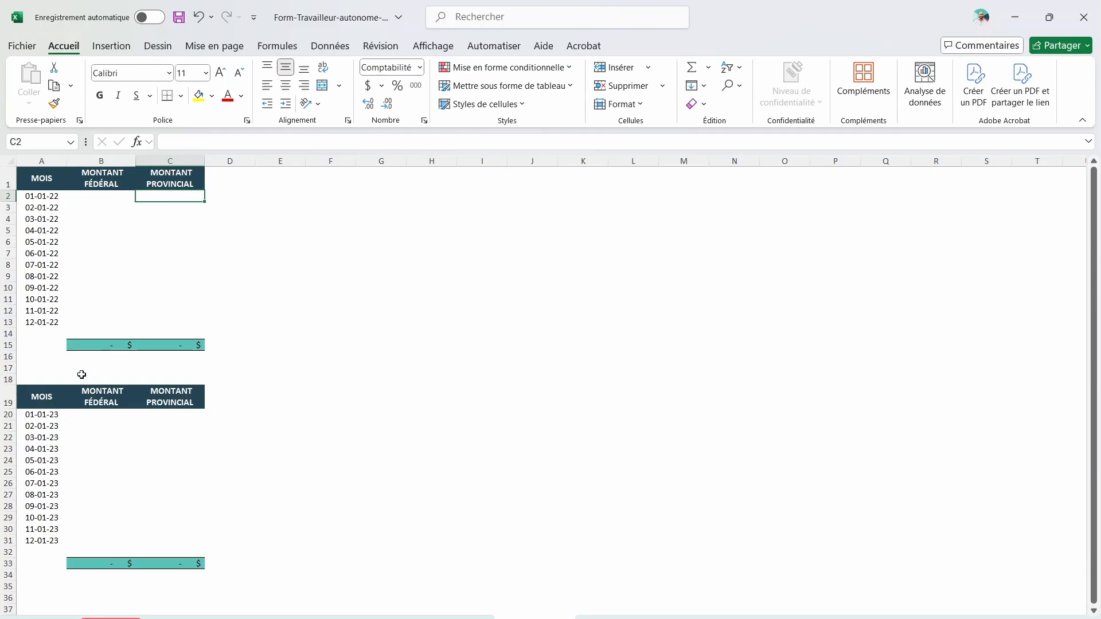
left_click_drag(45, 199, 43, 322)
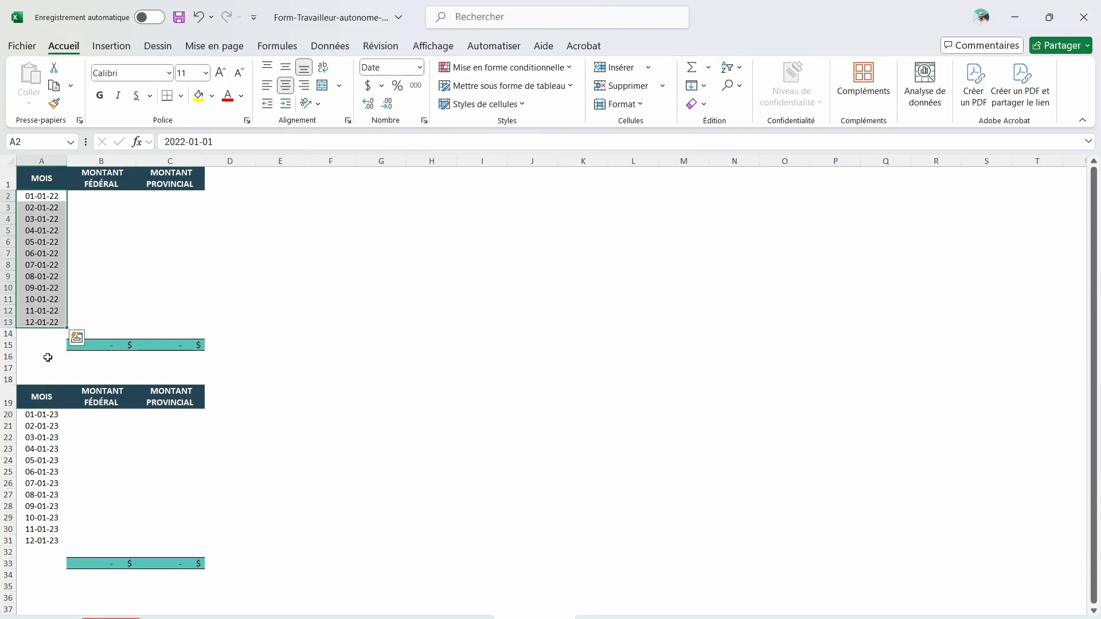
left_click_drag(47, 414, 48, 540)
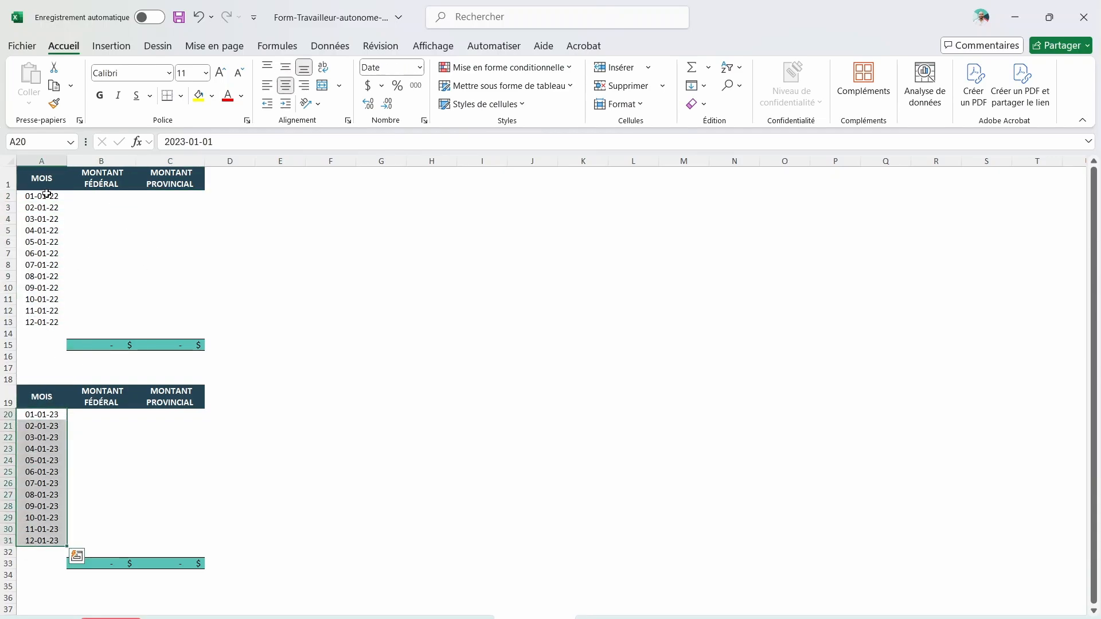
Step: Replace the year 2022 with 2023 in all month dates of the first federal and provincial amounts table
left_click_drag(46, 196, 45, 322)
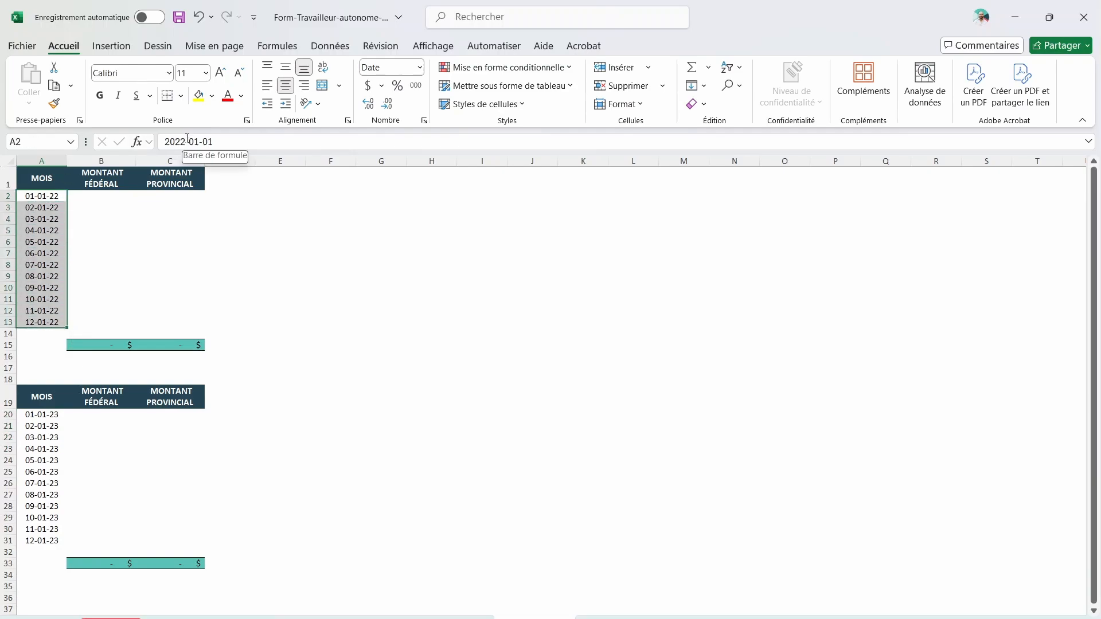
left_click_drag(187, 142, 154, 147)
key("ctrl+c")
key("Escape")
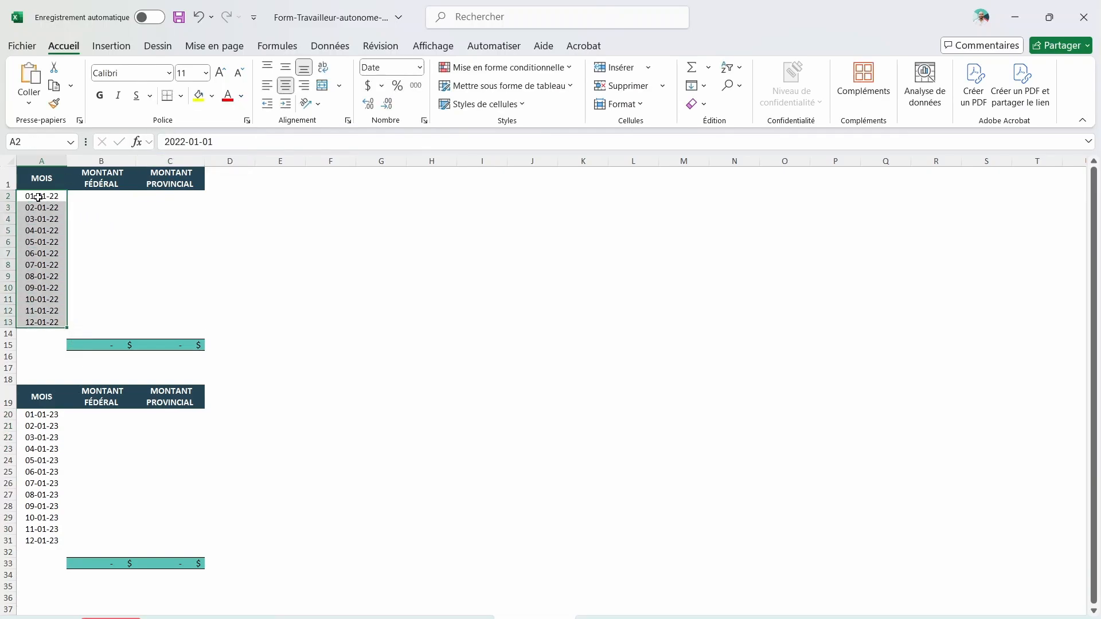
key("ctrl+f")
left_click(307, 415)
type("2023")
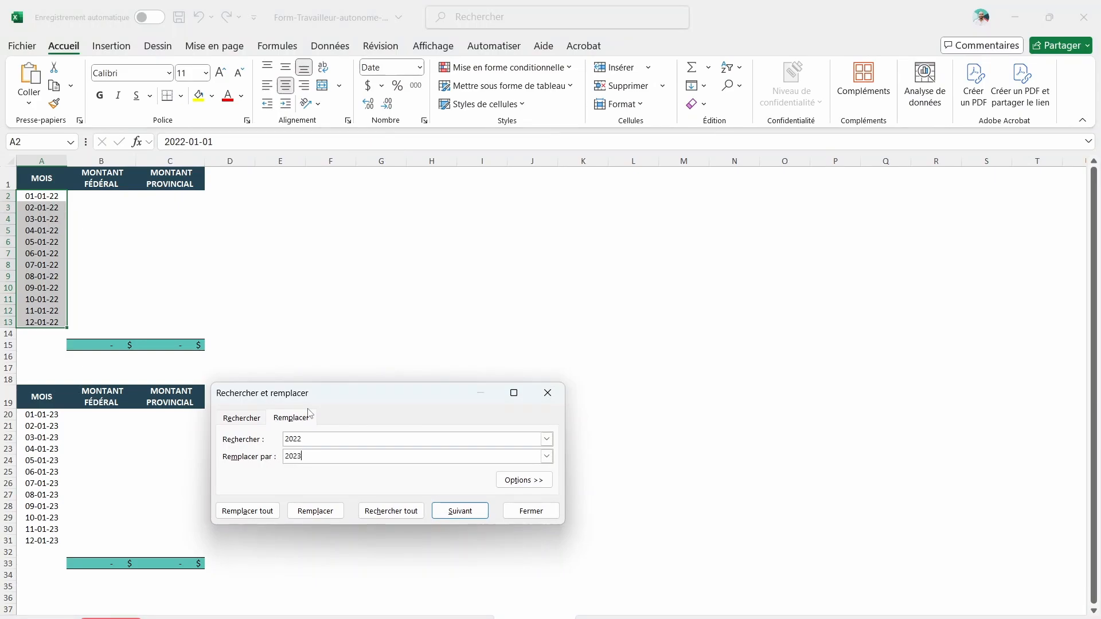
left_click(252, 511)
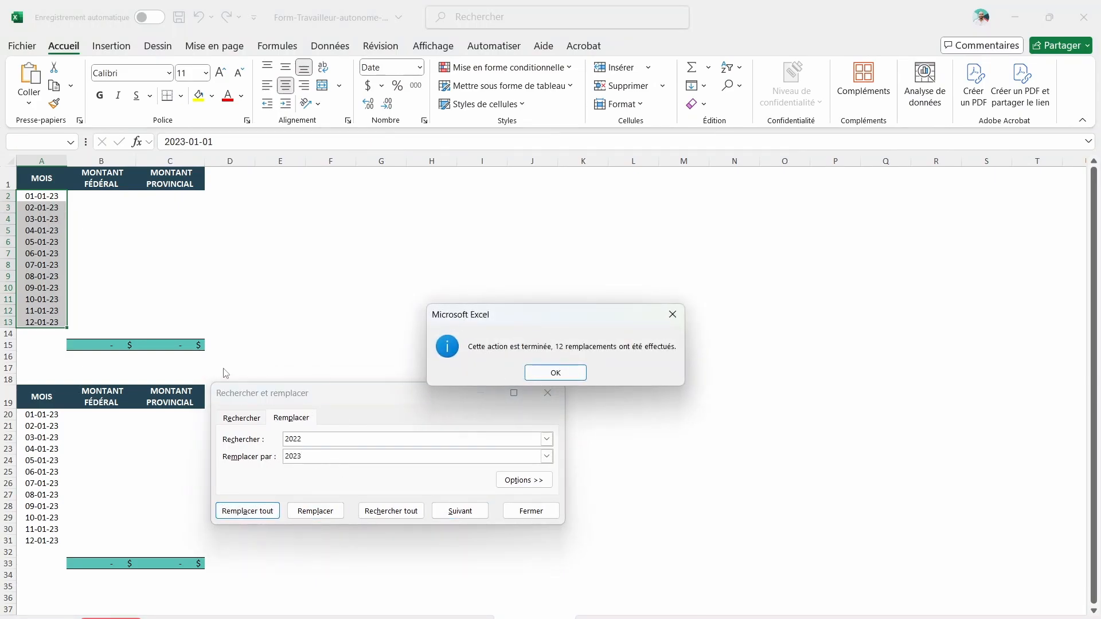
left_click(555, 372)
key("Escape")
Step: Replace the year 2023 with 2024 in all month dates of the second federal and provincial amounts table
left_click(42, 414)
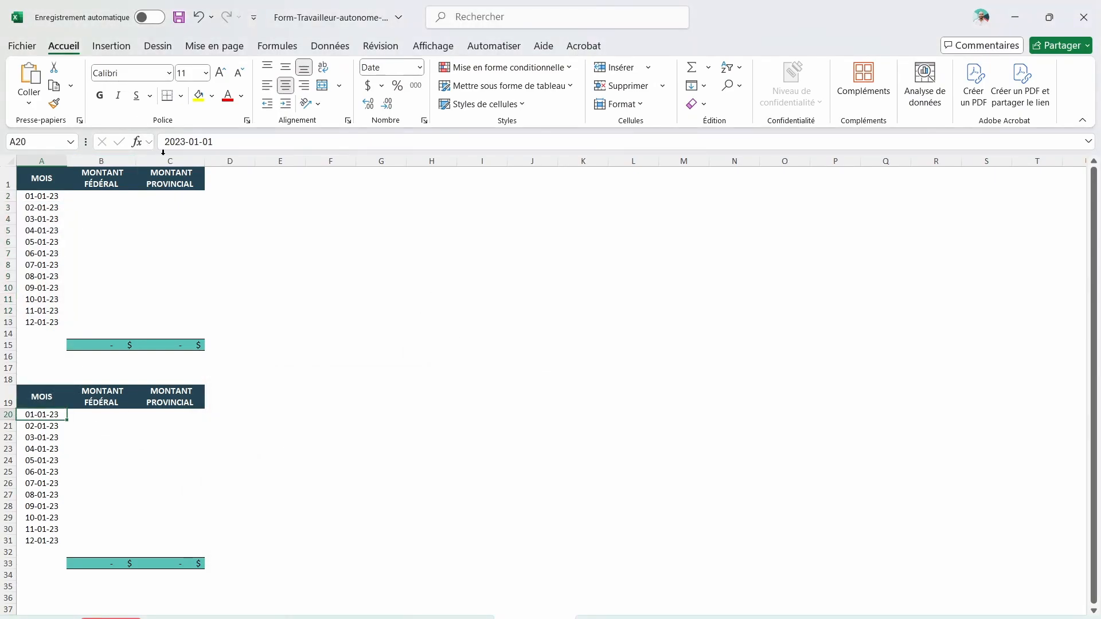
left_click_drag(47, 416, 47, 542)
key("ctrl+f")
type("2023")
left_click(291, 435)
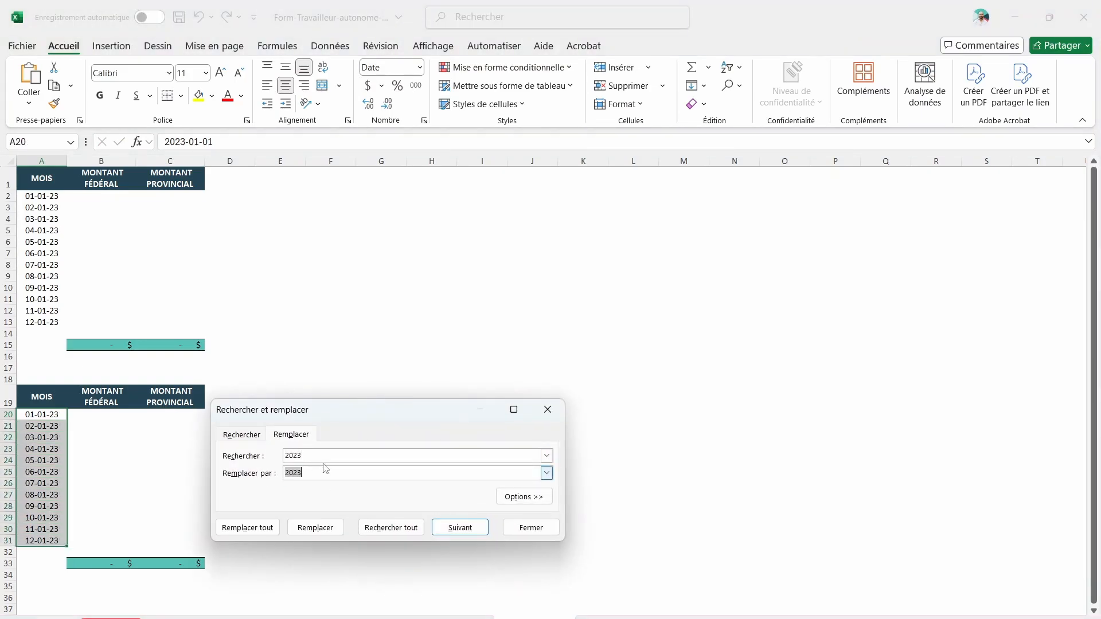
type("2")
left_click(251, 527)
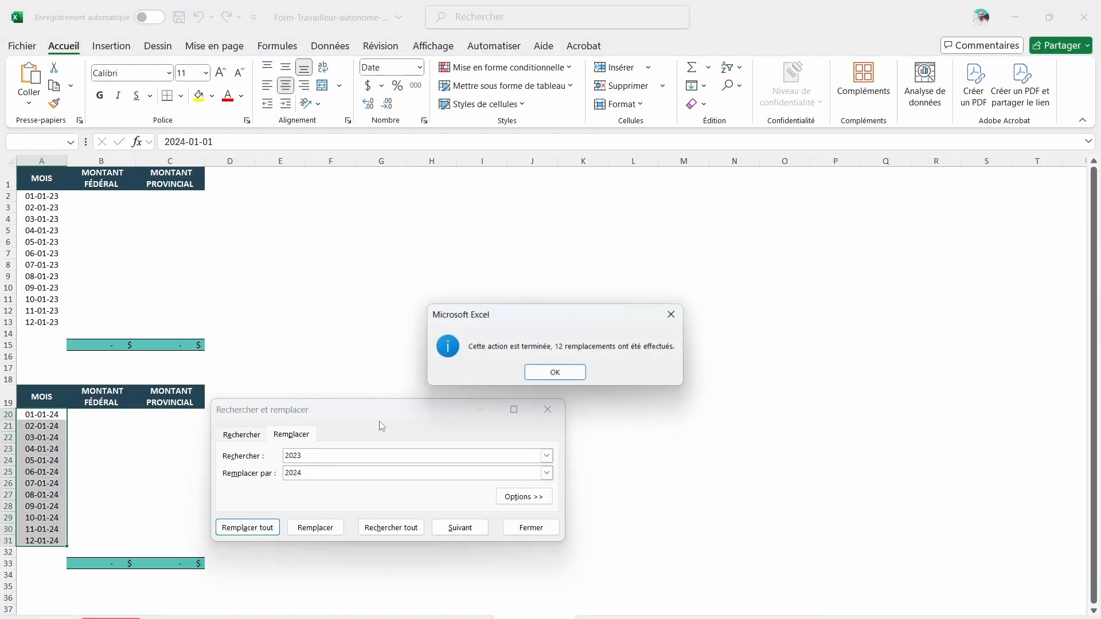
left_click(566, 371)
key("Escape")
Step: Enter 500 as the federal amount and 500 as the provincial amount in the 10-01-23 row
left_click_drag(107, 196, 109, 324)
left_click(101, 298)
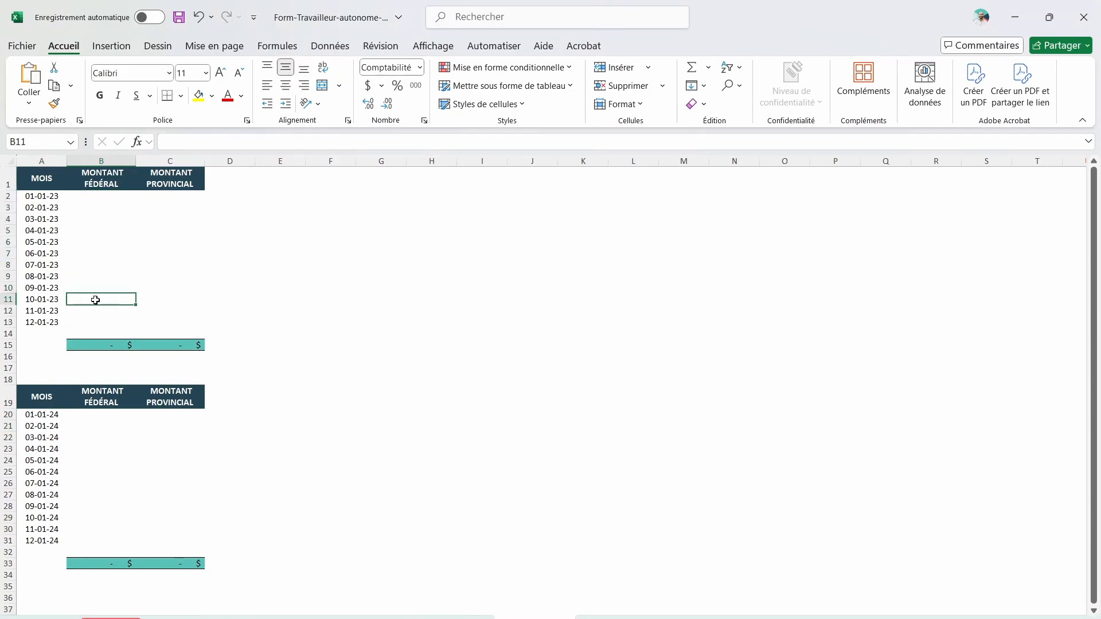
type("50")
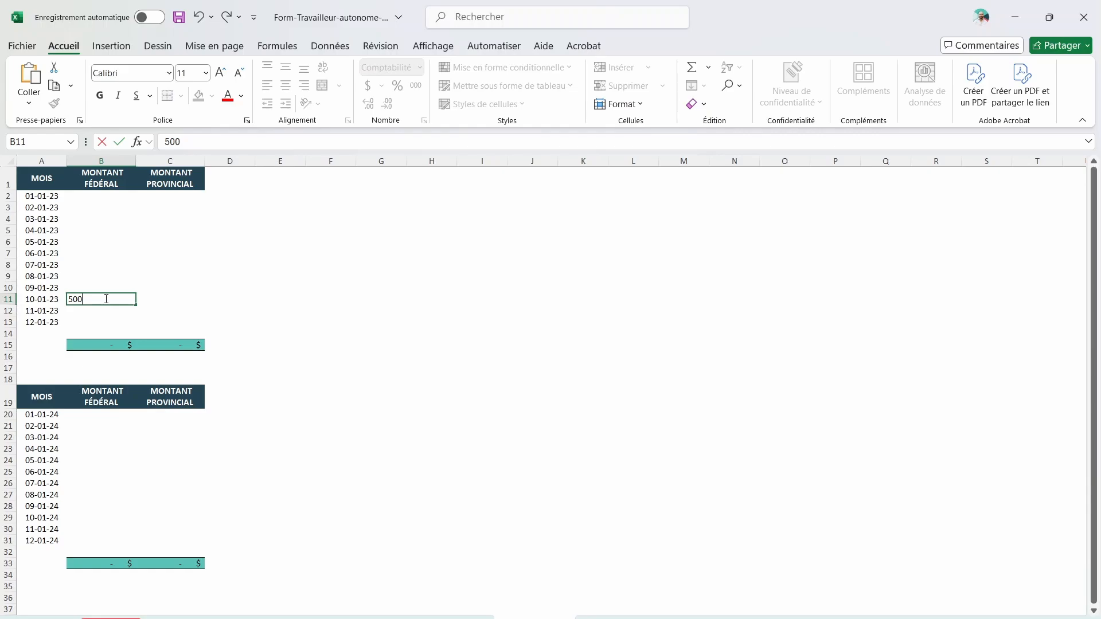
type("0")
key("Tab")
key("Down")
key("Up")
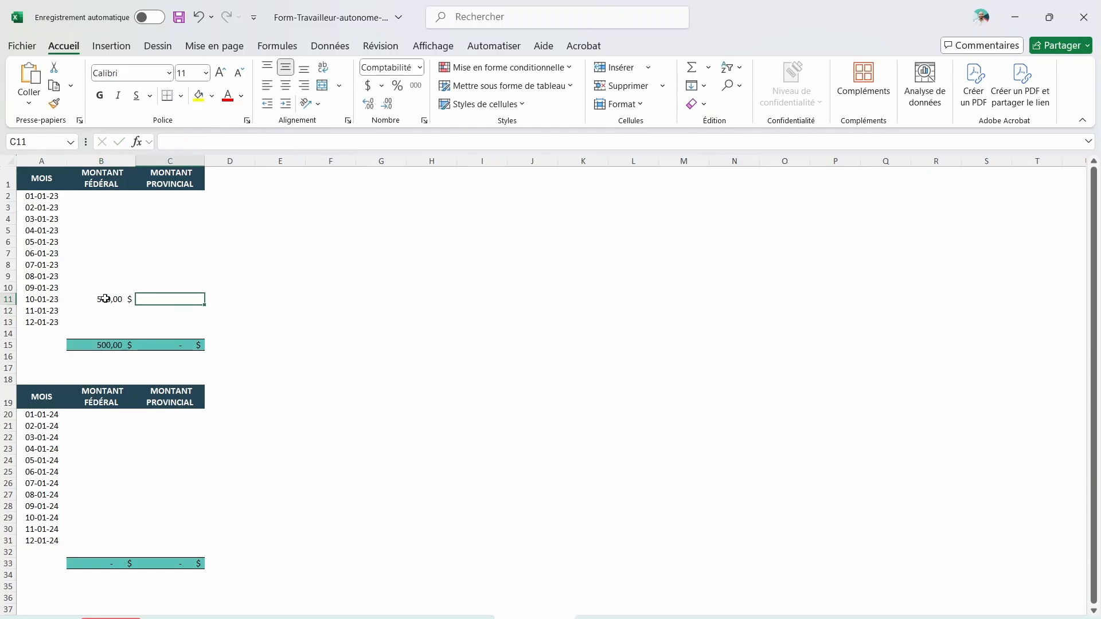
left_click(105, 299)
left_click(163, 297)
type("500")
key("Return")
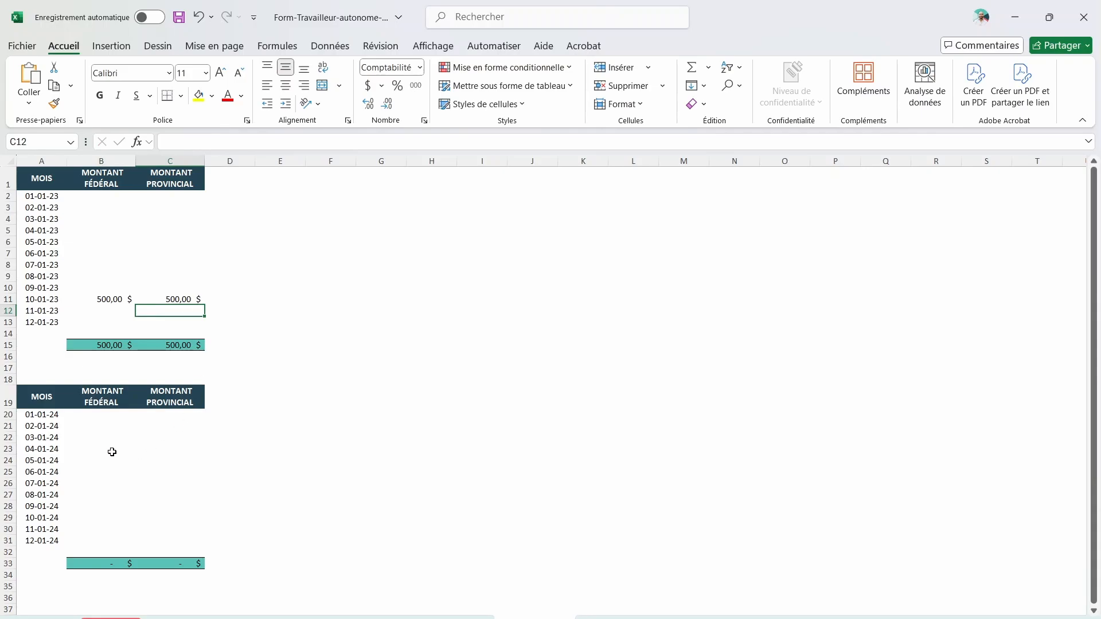
Step: Clear the federal and provincial example amounts from the 10-01-23 row
left_click_drag(115, 301, 170, 301)
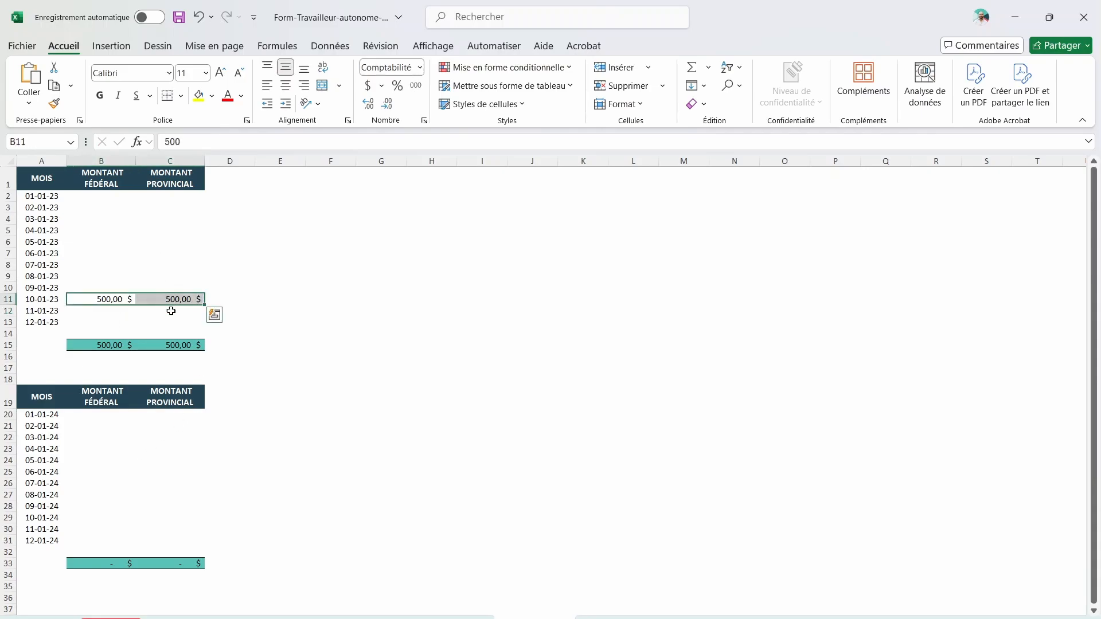
key("Delete")
left_click(280, 367)
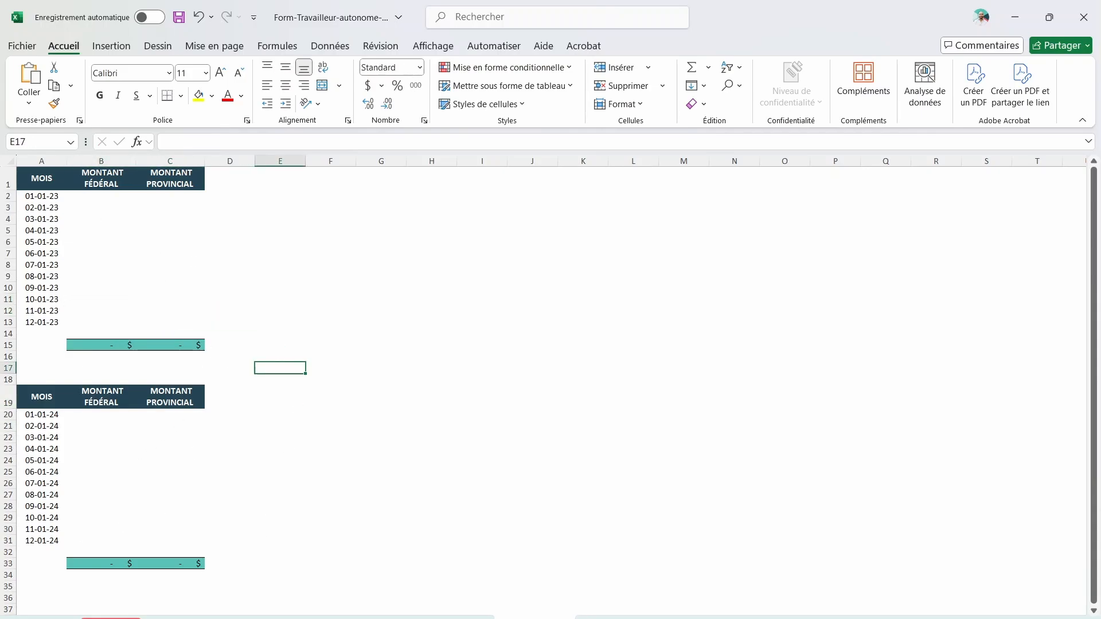
Step: Return to the main form sheet, and switch to the browser to open the Travailleur autonome (Excel) form from Lapointe's individual tax page
left_click(110, 618)
left_click(703, 317)
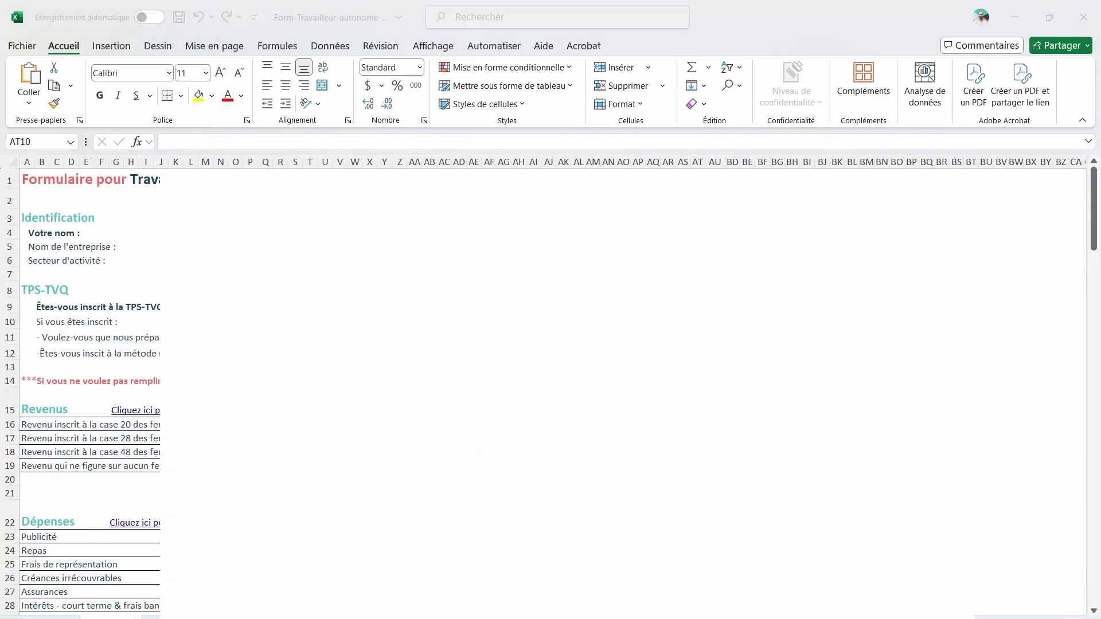
key("alt+Tab")
left_click(708, 11)
scroll(491, 481, "up", 15)
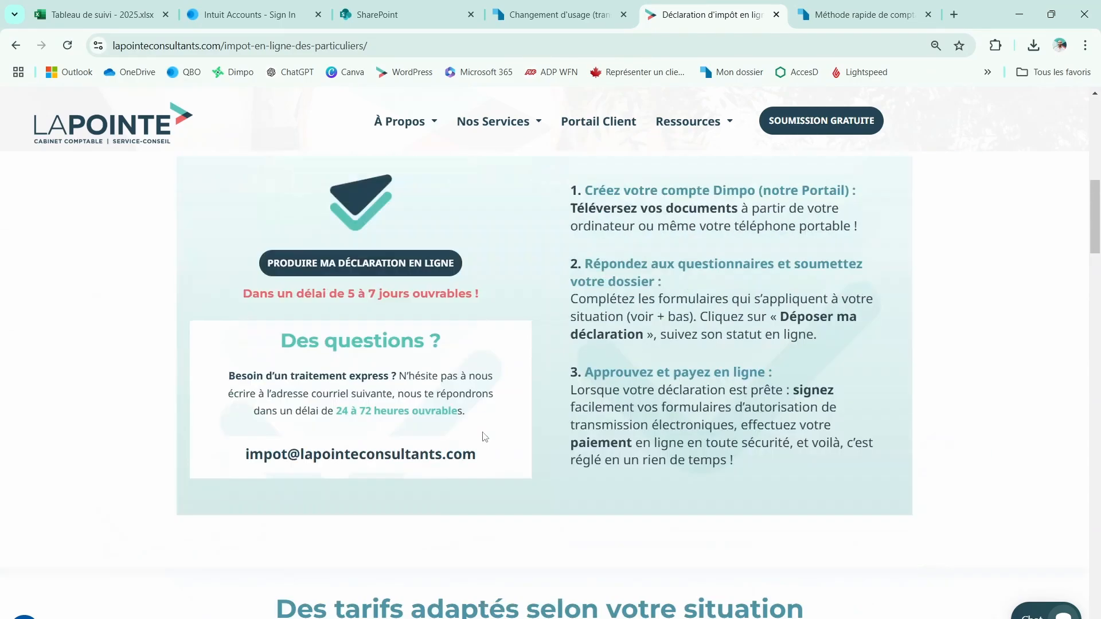
mouse_move(513, 173)
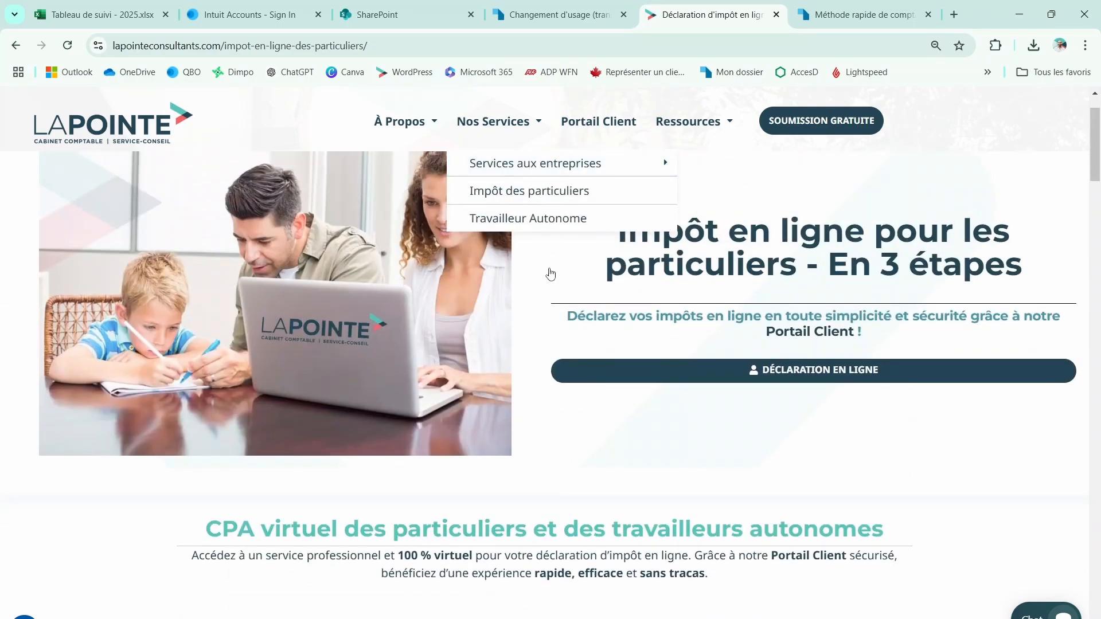
scroll(544, 321, "down", 10)
scroll(540, 372, "down", 5)
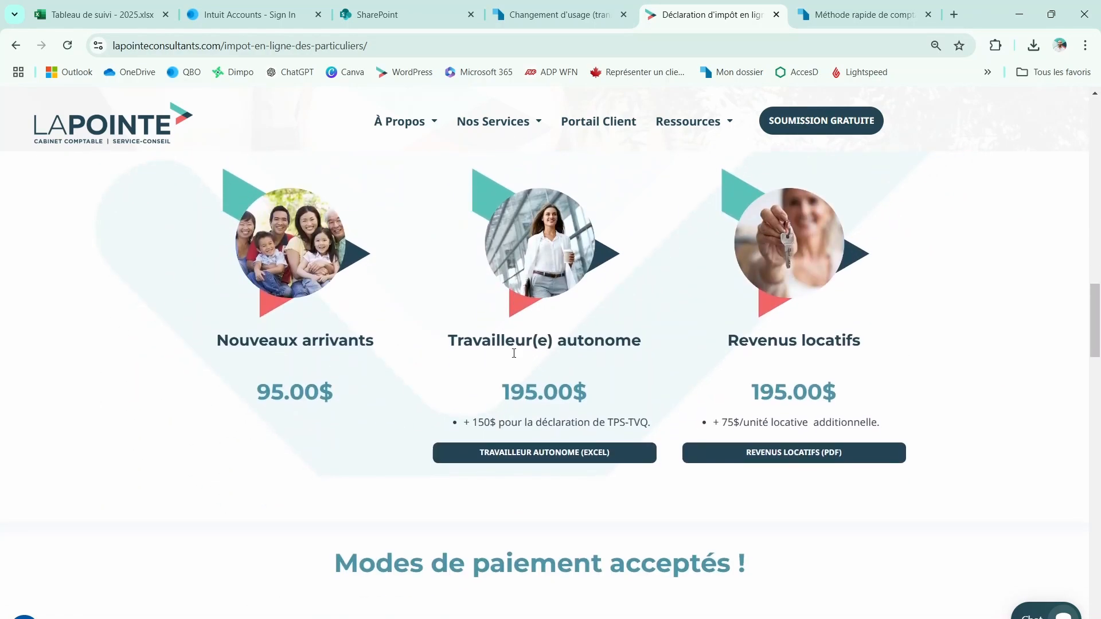
left_click(546, 457)
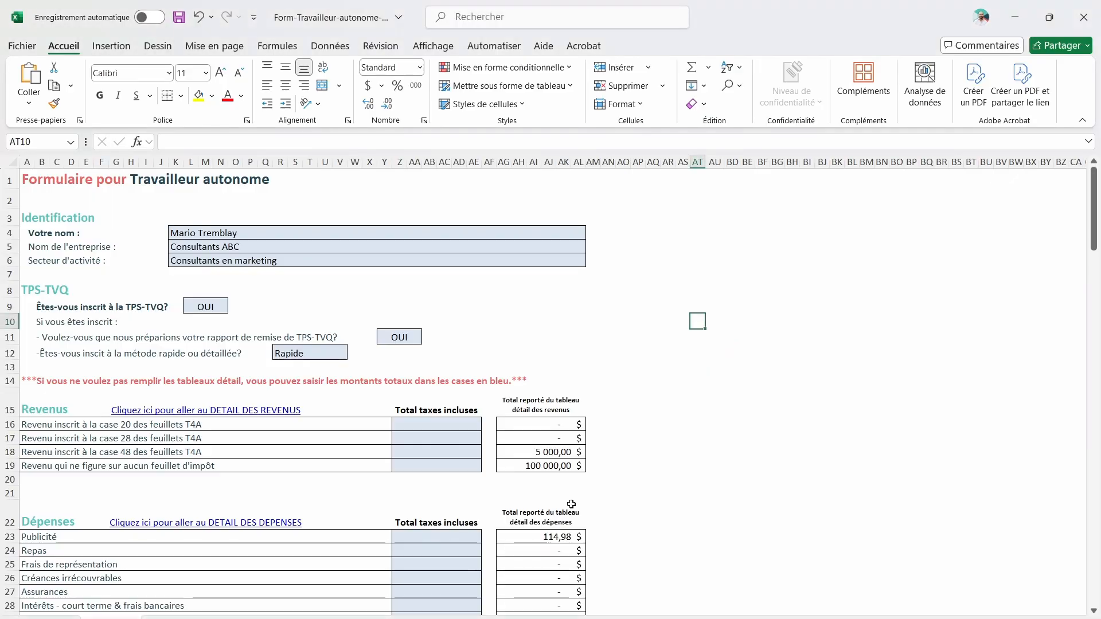
Step: Switch from the Excel form to the browser and open the Portail Client page of the Lapointe website
left_click(732, 352)
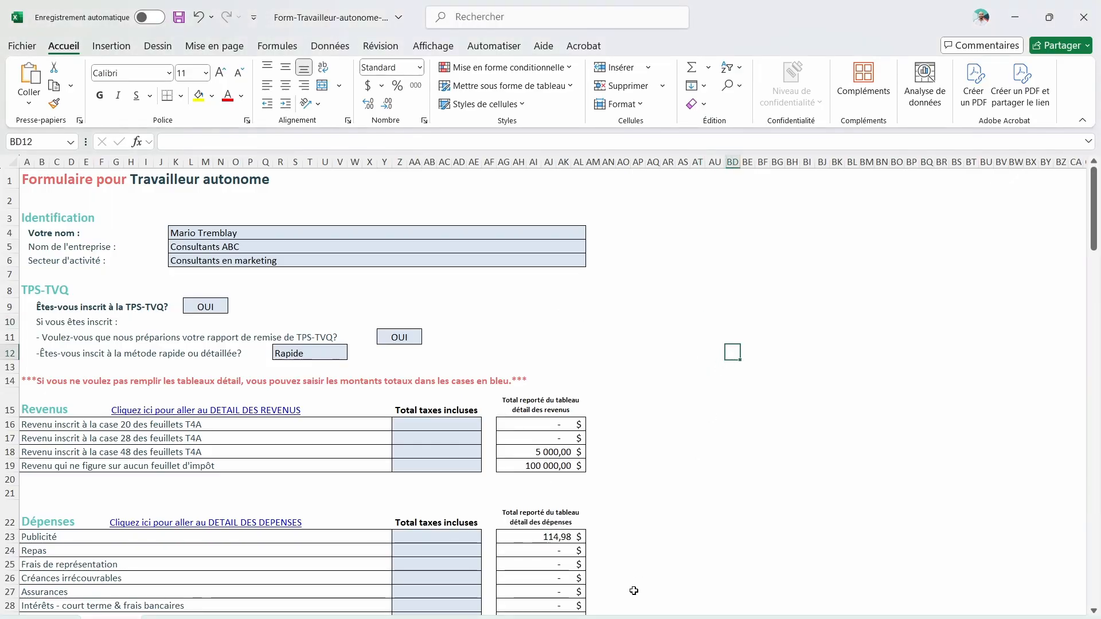
key("alt+Tab")
scroll(516, 323, "up", 12)
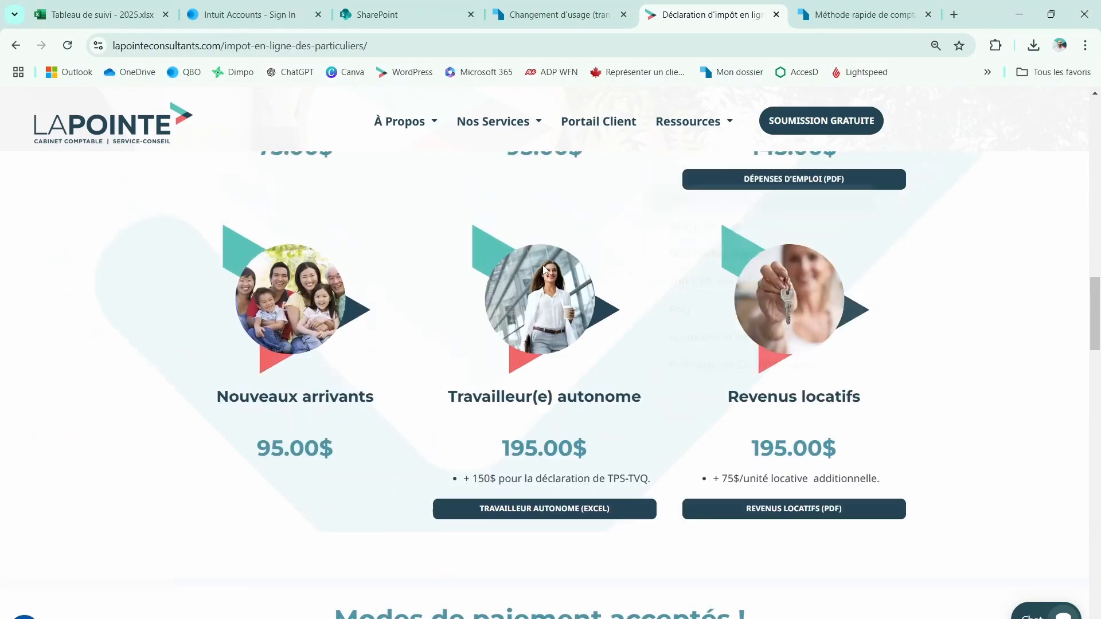
scroll(516, 322, "up", 5)
left_click(579, 124)
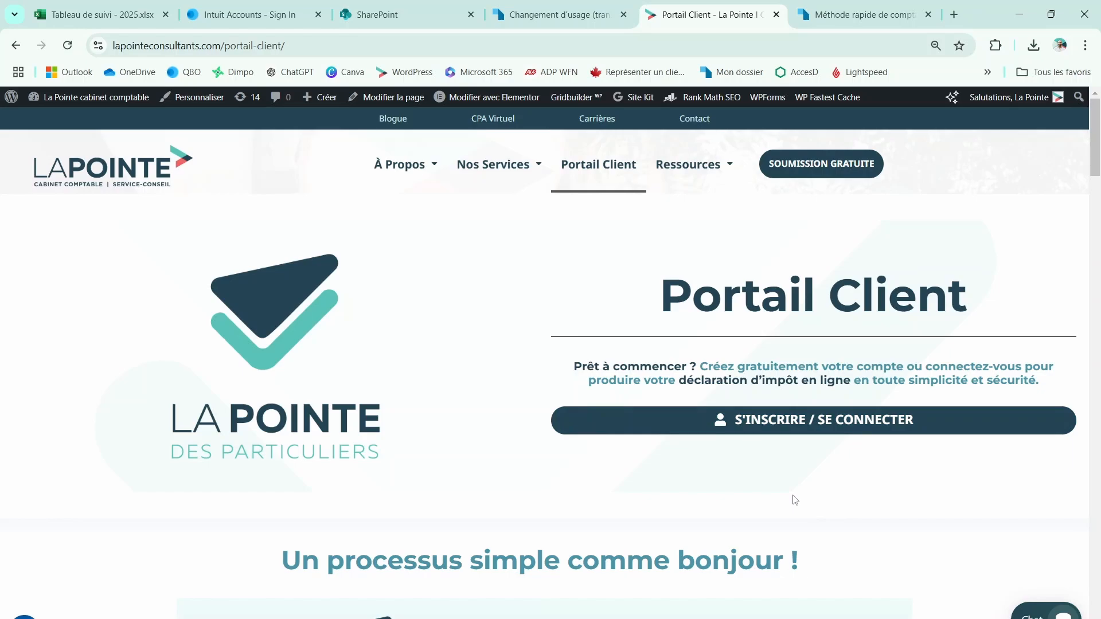
Step: Look briefly at the Outlook inbox, then return to the browser and view the steps of the process on the Portail Client page
left_click(648, 618)
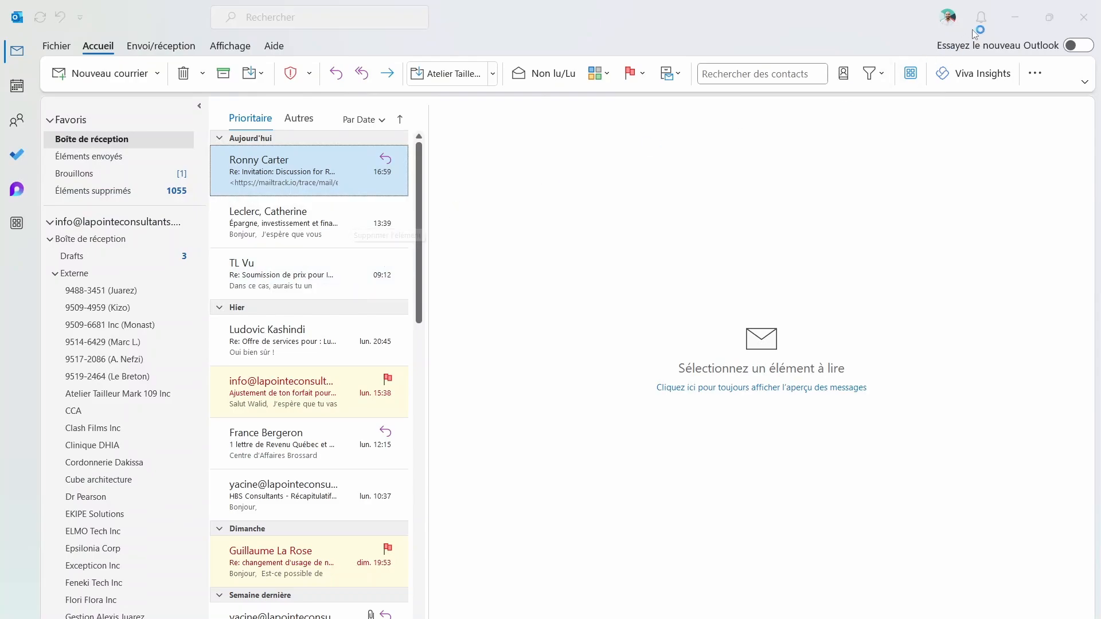
left_click(1015, 17)
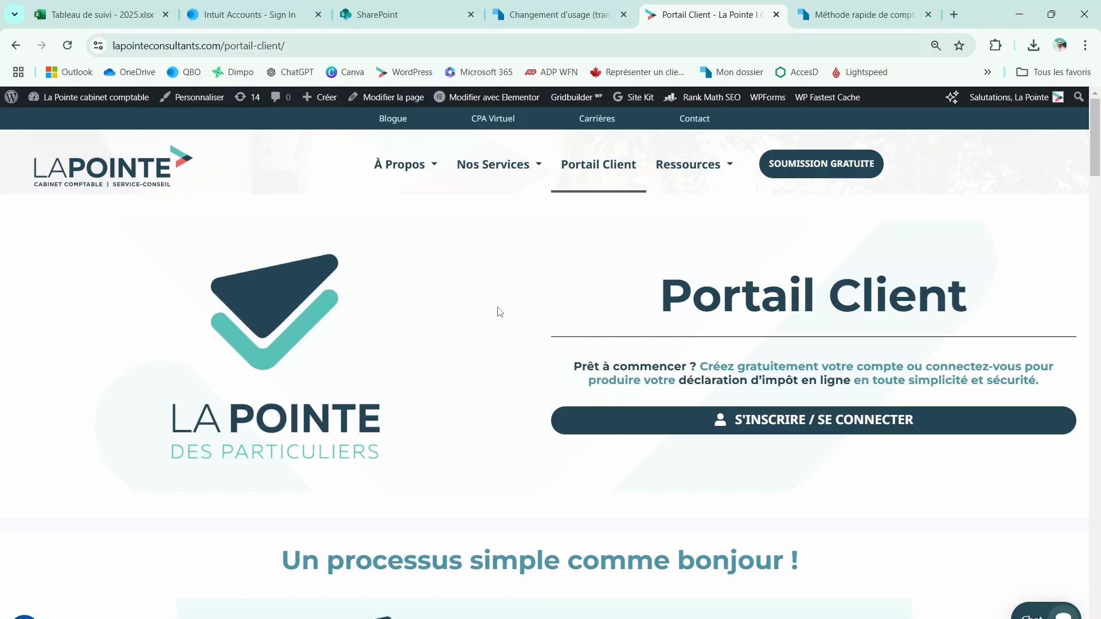
scroll(505, 343, "down", 5)
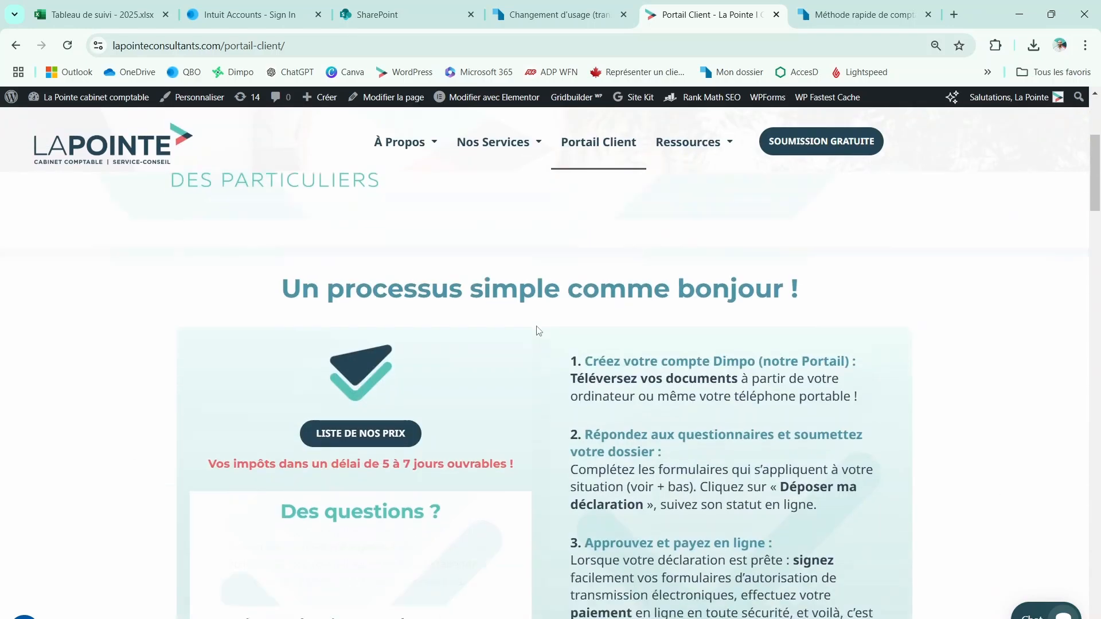